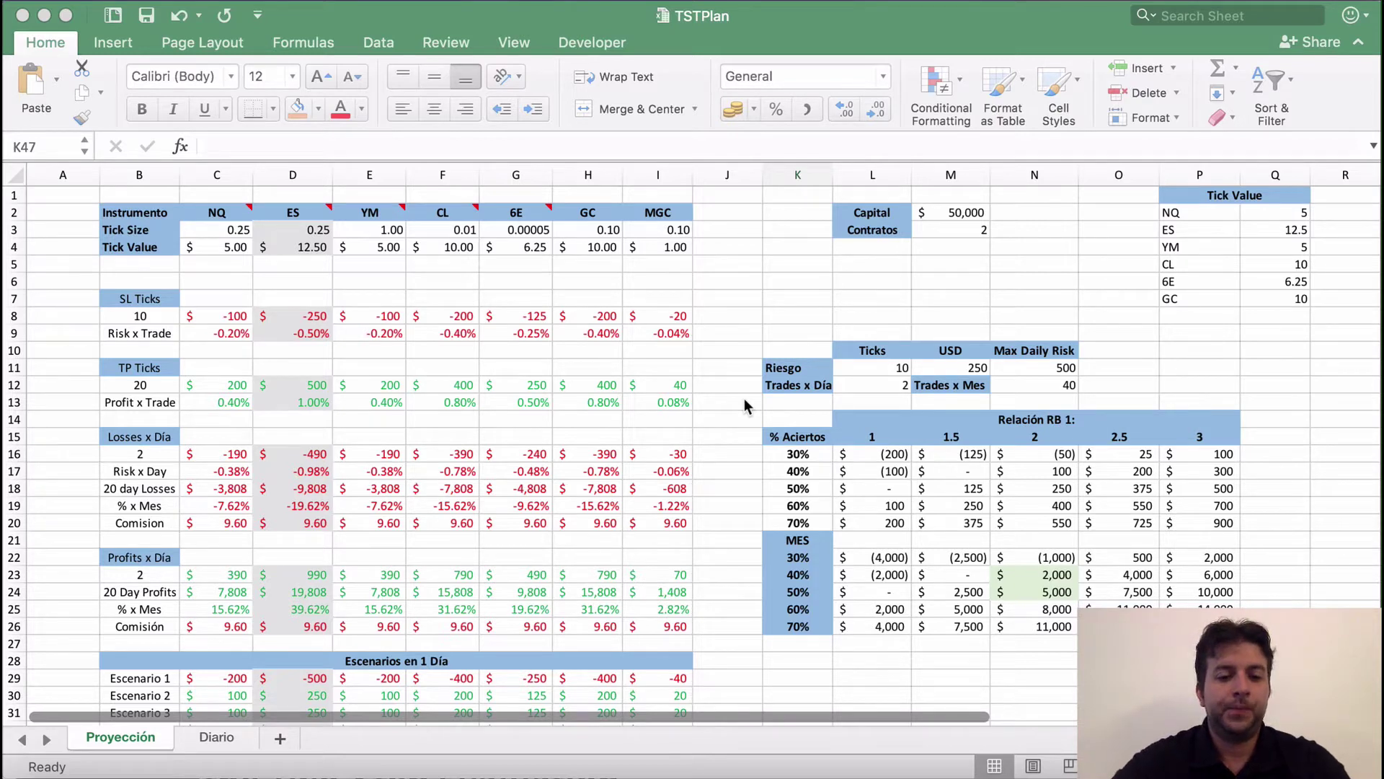
Switch to Safari and open the TopstepTrader home page, followed by its Aprender Cómo page
{"action": "left_click", "coordinate": [208, 764]}
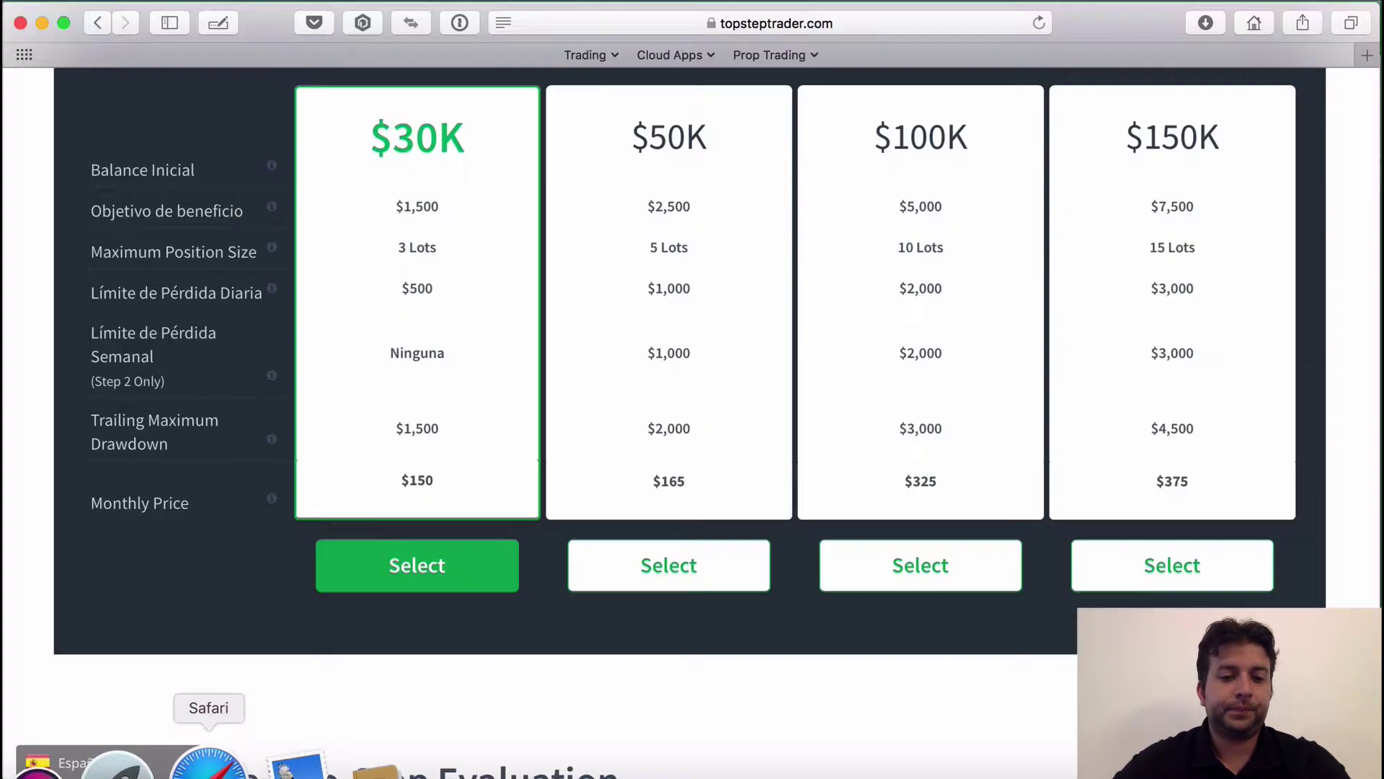
{"action": "scroll", "coordinate": [522, 330], "scroll_direction": "up", "scroll_amount": 20}
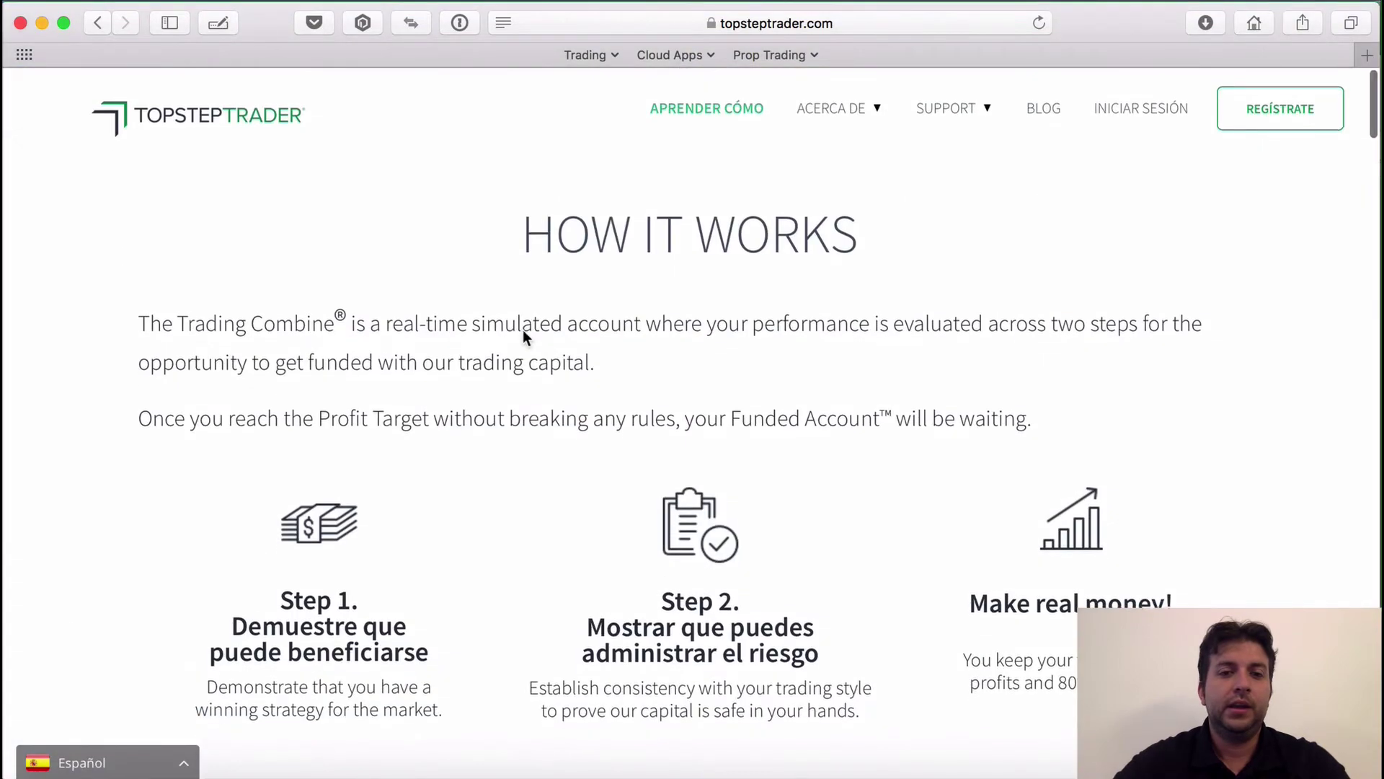
{"action": "left_click", "coordinate": [270, 119]}
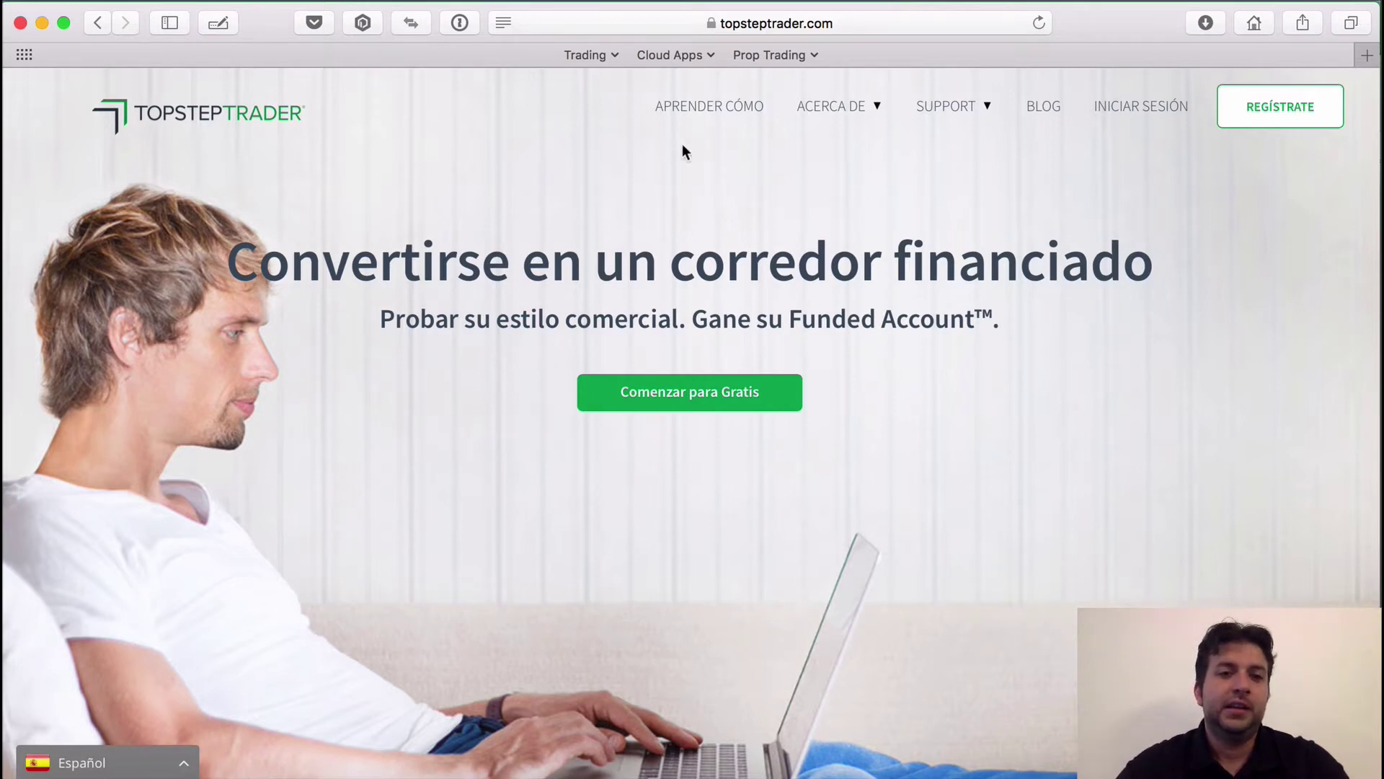
{"action": "left_click", "coordinate": [714, 108]}
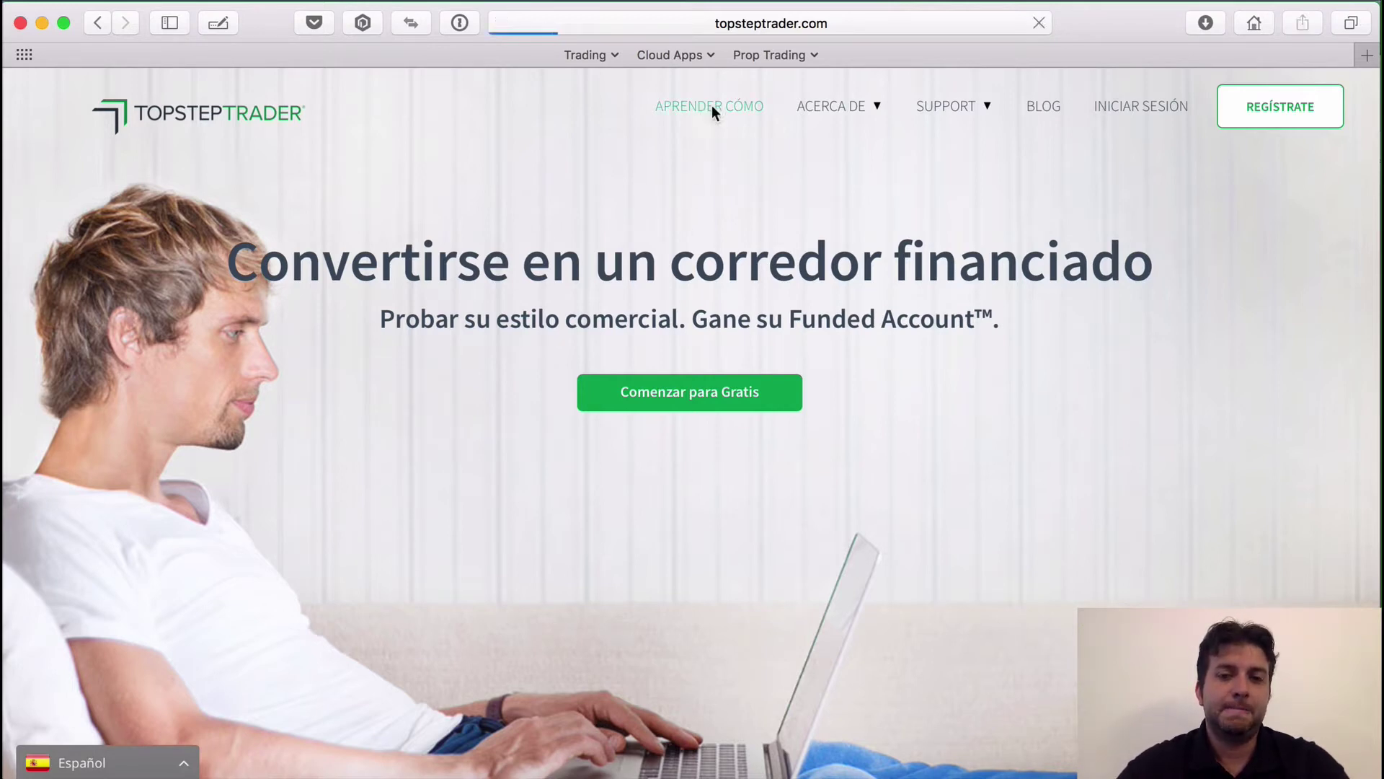
Review the How It Works section and highlight "You keep your first $5,000" under Make real money!
{"action": "scroll", "coordinate": [778, 292], "scroll_direction": "down", "scroll_amount": 2}
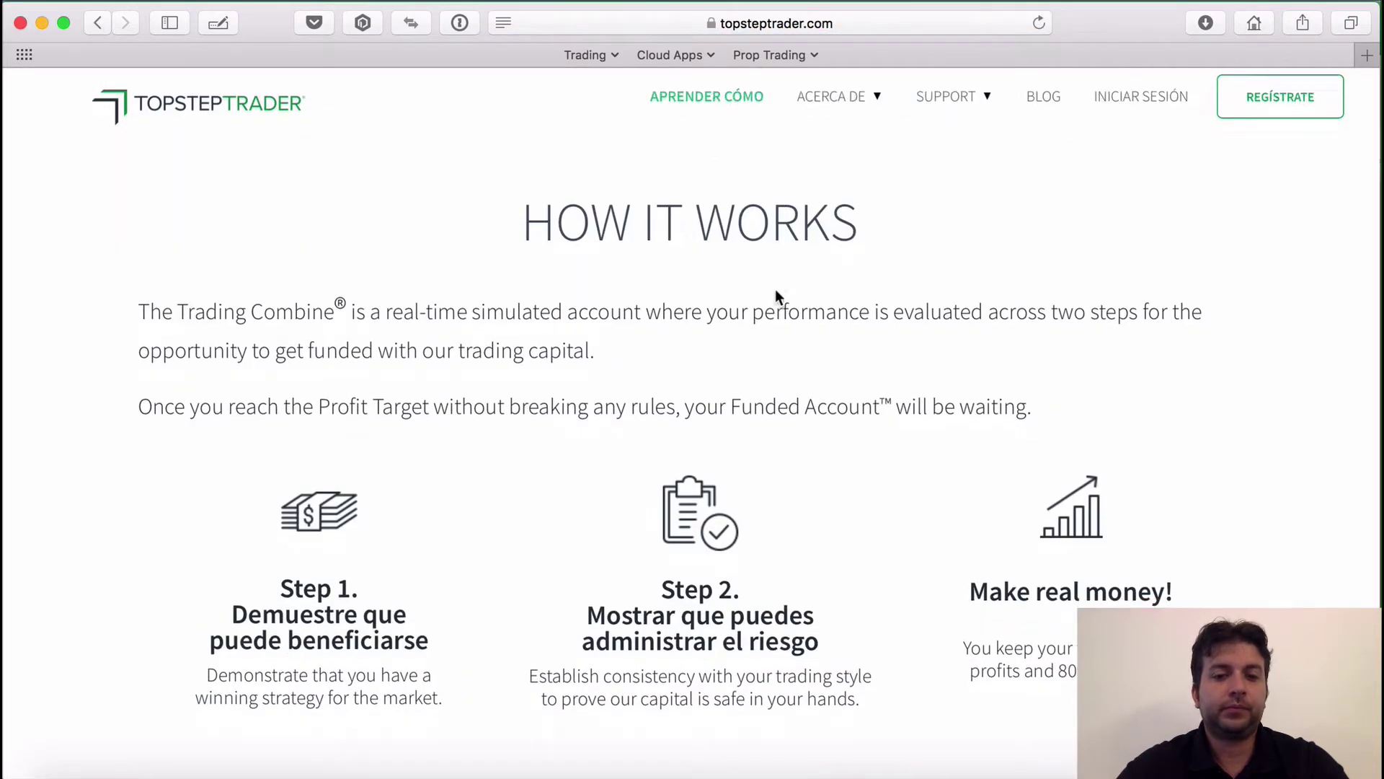
{"action": "scroll", "coordinate": [776, 292], "scroll_direction": "up", "scroll_amount": 1}
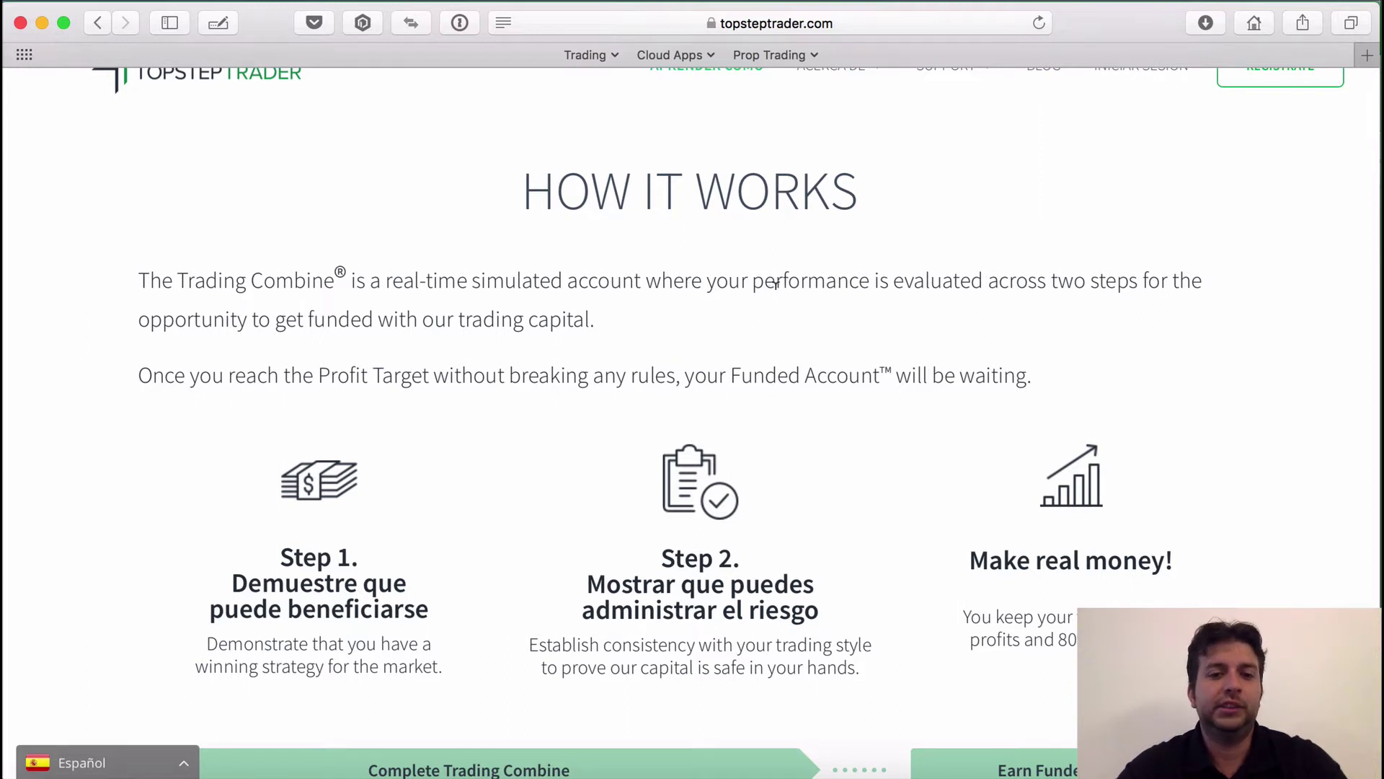
{"action": "scroll", "coordinate": [776, 283], "scroll_direction": "down", "scroll_amount": 1}
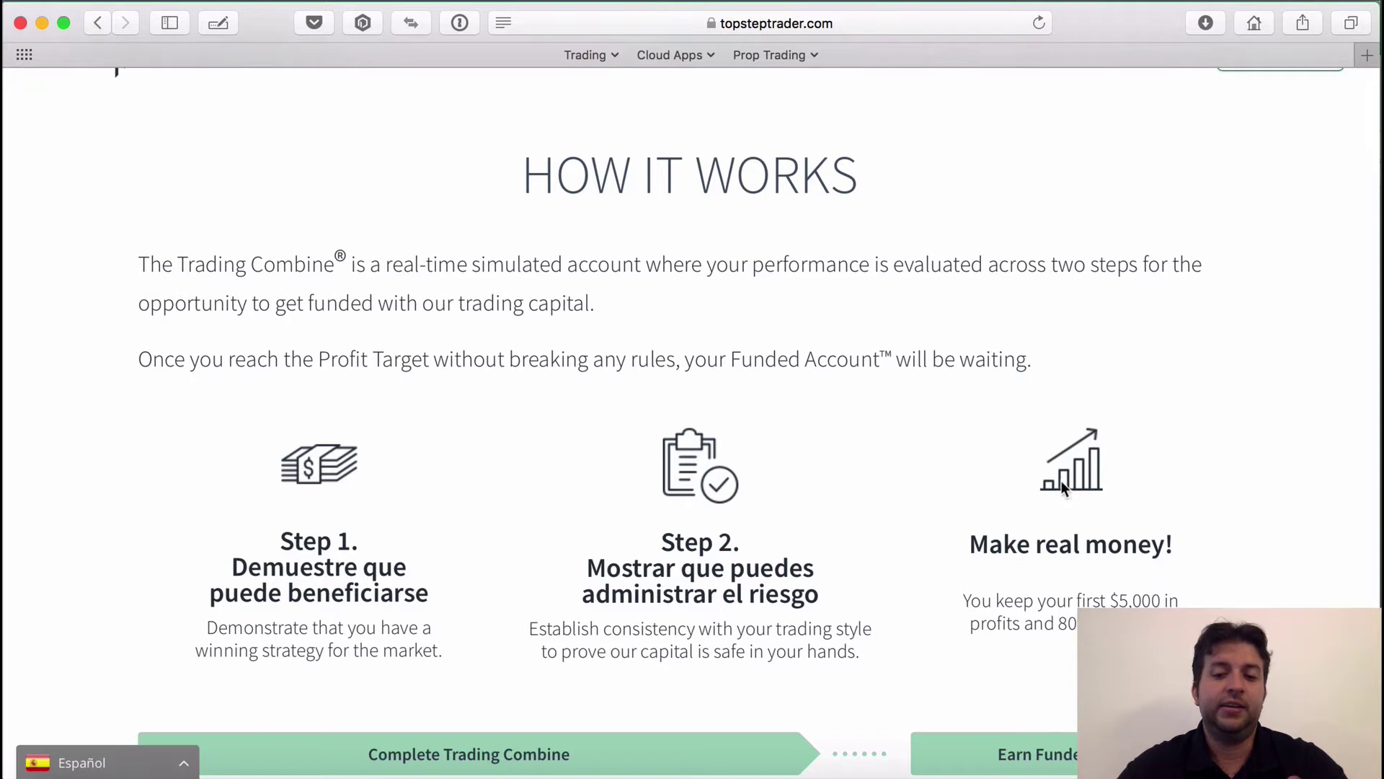
{"action": "scroll", "coordinate": [1062, 483], "scroll_direction": "down", "scroll_amount": 1}
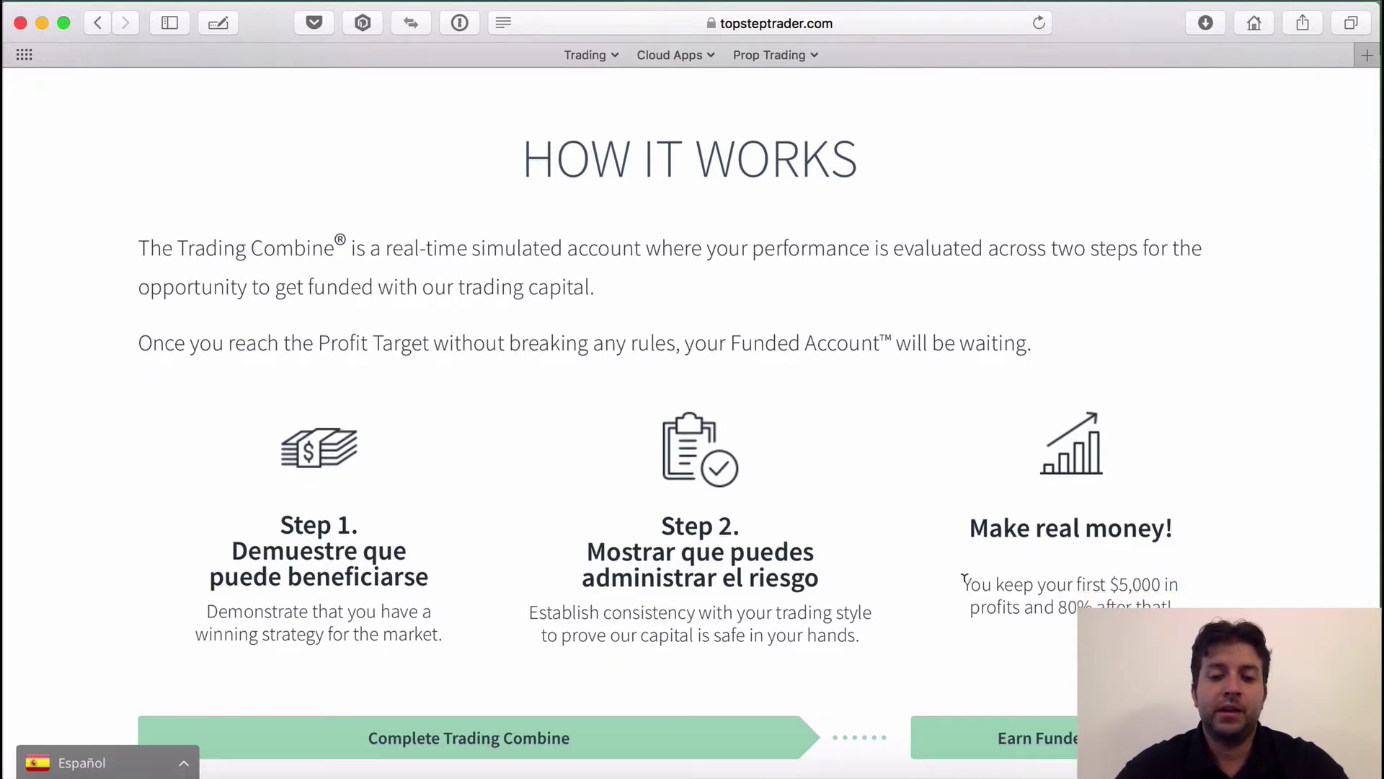
{"action": "left_click_drag", "start_coordinate": [973, 571], "coordinate": [1164, 572]}
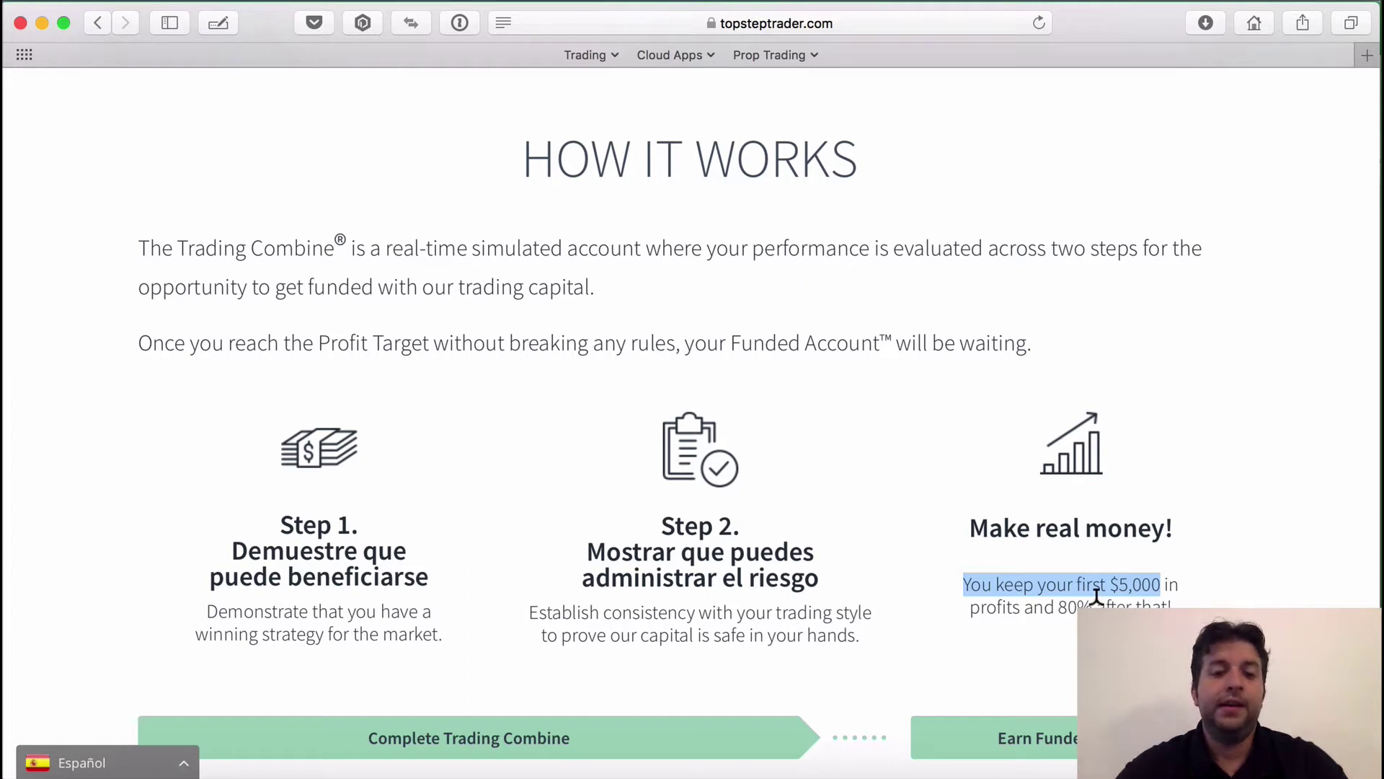
Read the Trading Combine description and examine the profit target row in the Choose Your Account Size table
{"action": "scroll", "coordinate": [1096, 599], "scroll_direction": "down", "scroll_amount": 5}
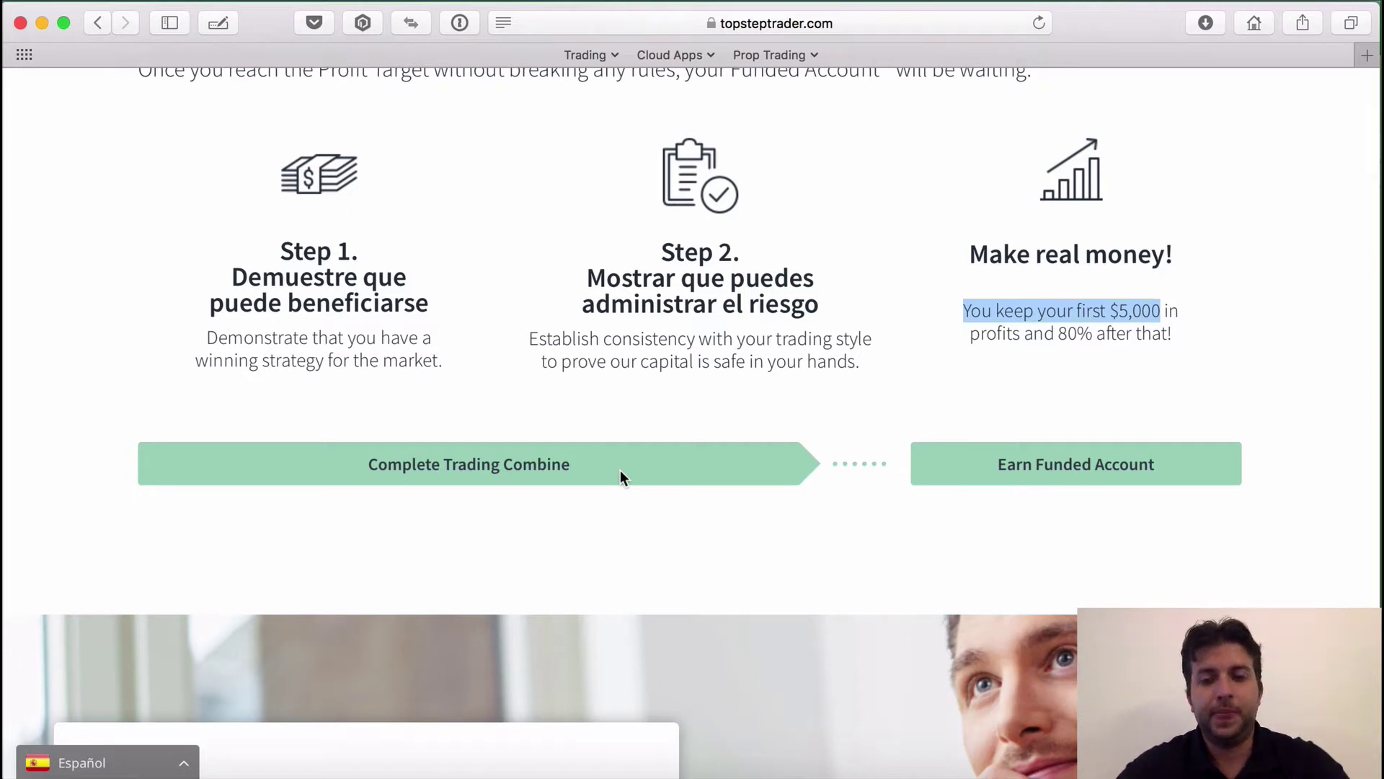
{"action": "scroll", "coordinate": [620, 469], "scroll_direction": "down", "scroll_amount": 10}
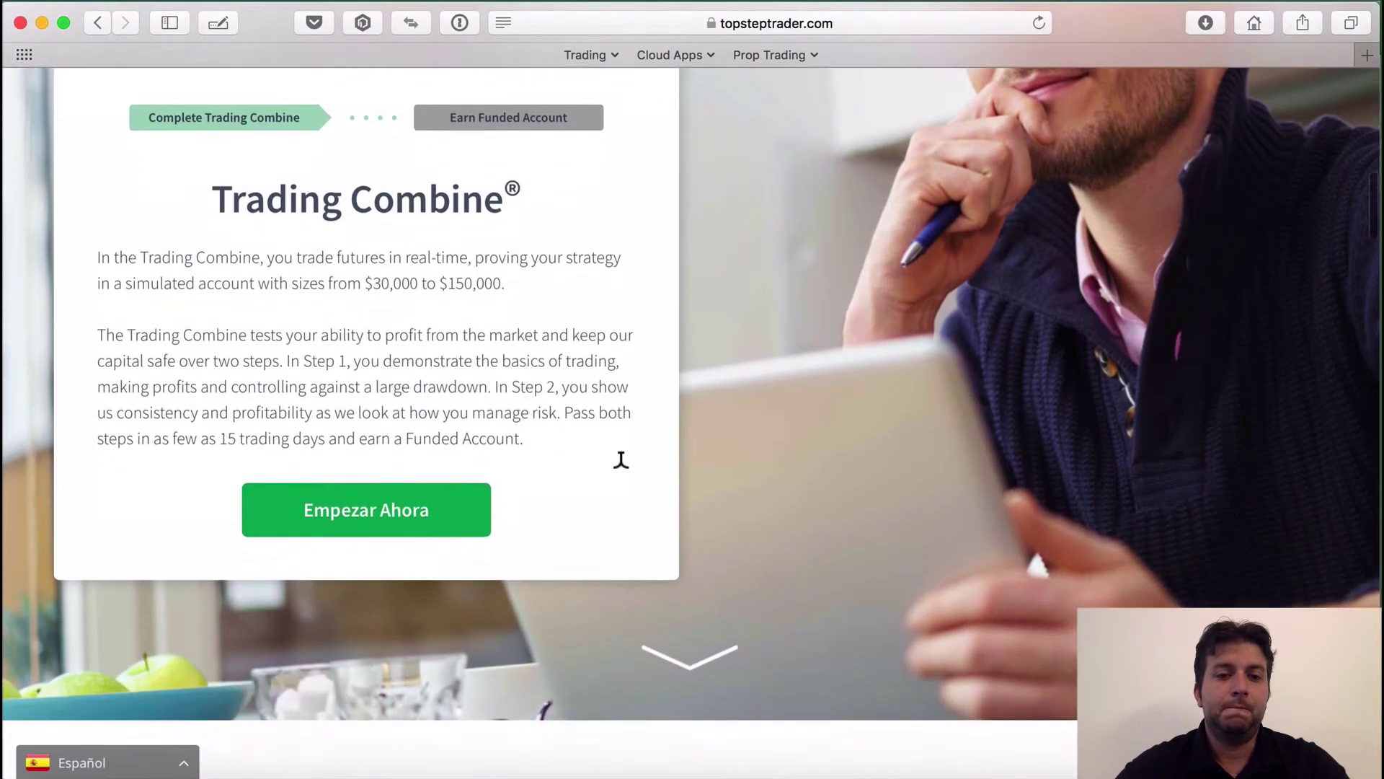
{"action": "scroll", "coordinate": [620, 465], "scroll_direction": "down", "scroll_amount": 10}
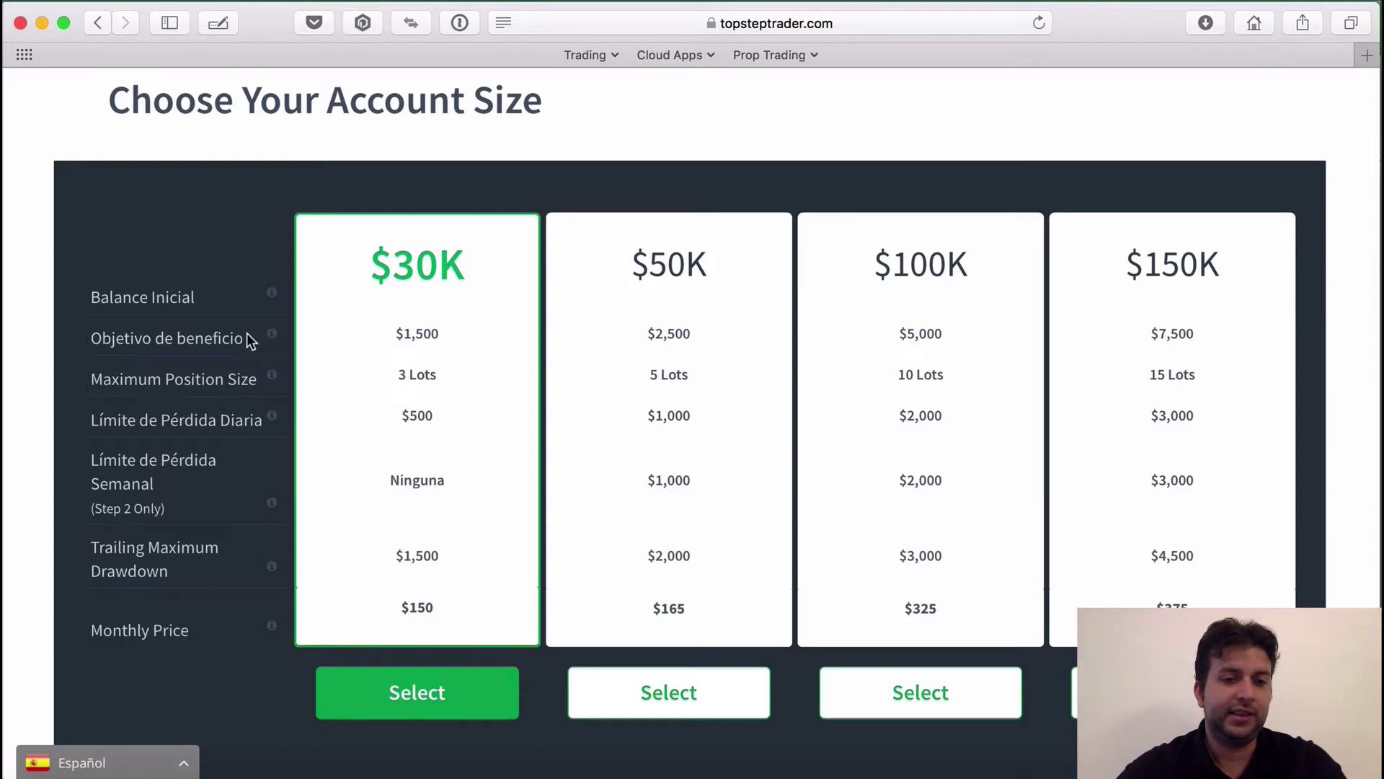
{"action": "mouse_move", "coordinate": [271, 343]}
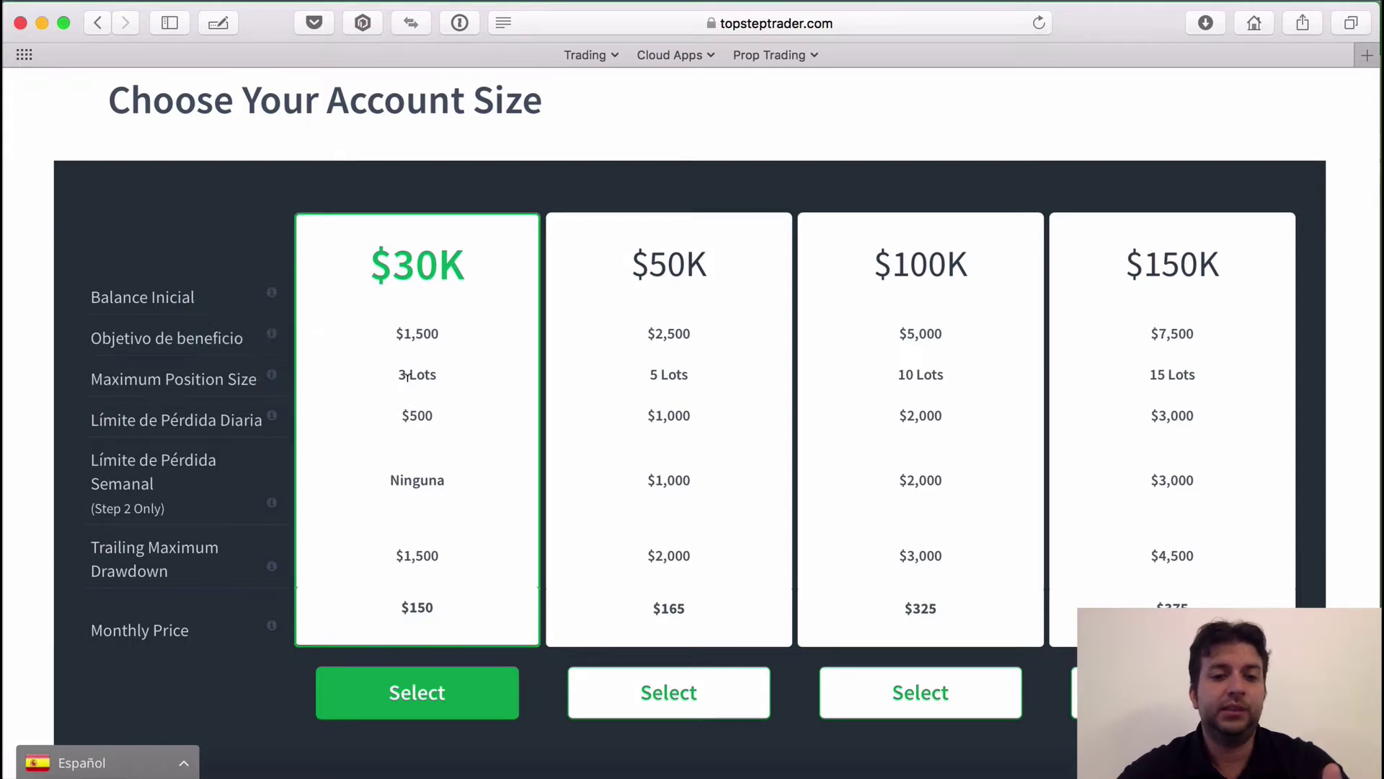
Compare the maximum position sizes across the $30K, $50K, $100K and $150K accounts, highlighting the lot values
{"action": "left_click_drag", "start_coordinate": [392, 377], "coordinate": [438, 364]}
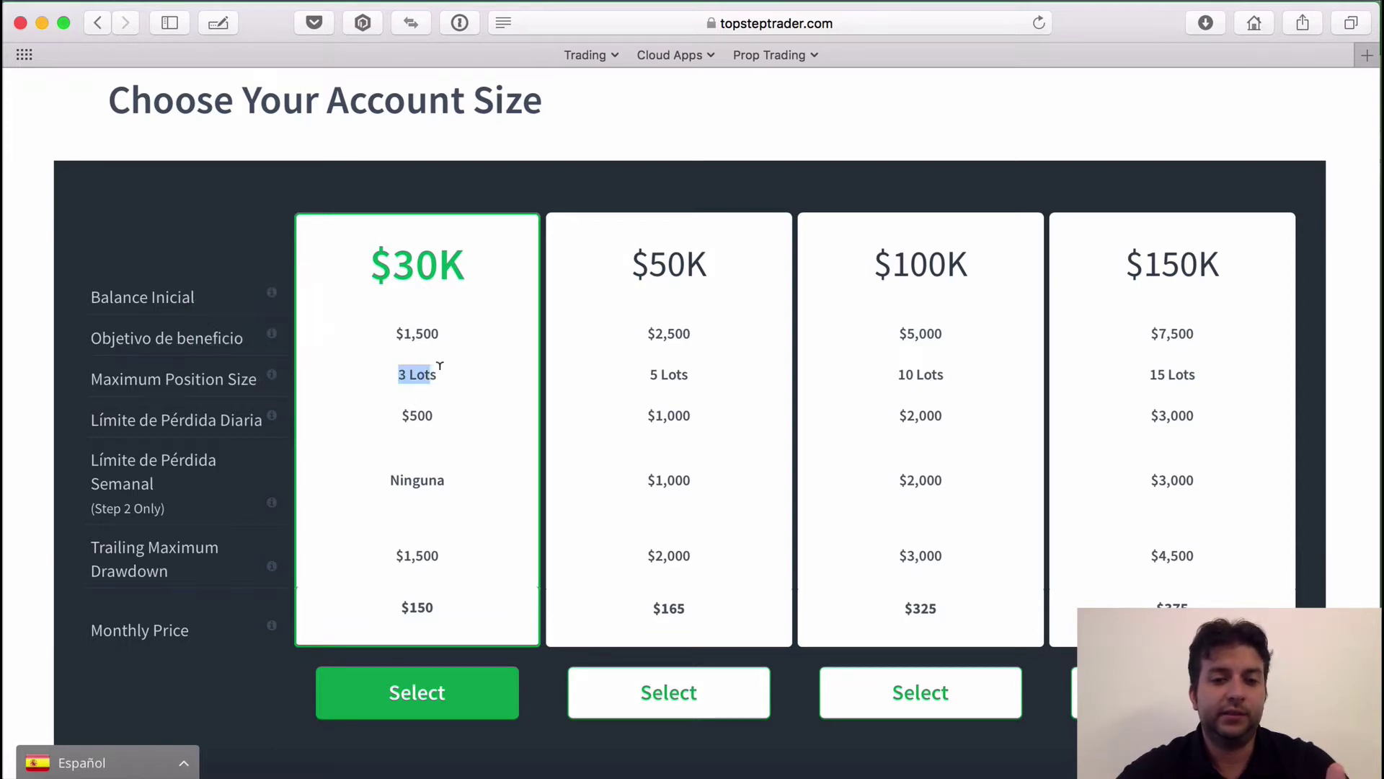
{"action": "left_click", "coordinate": [647, 364]}
{"action": "double_click", "coordinate": [905, 374]}
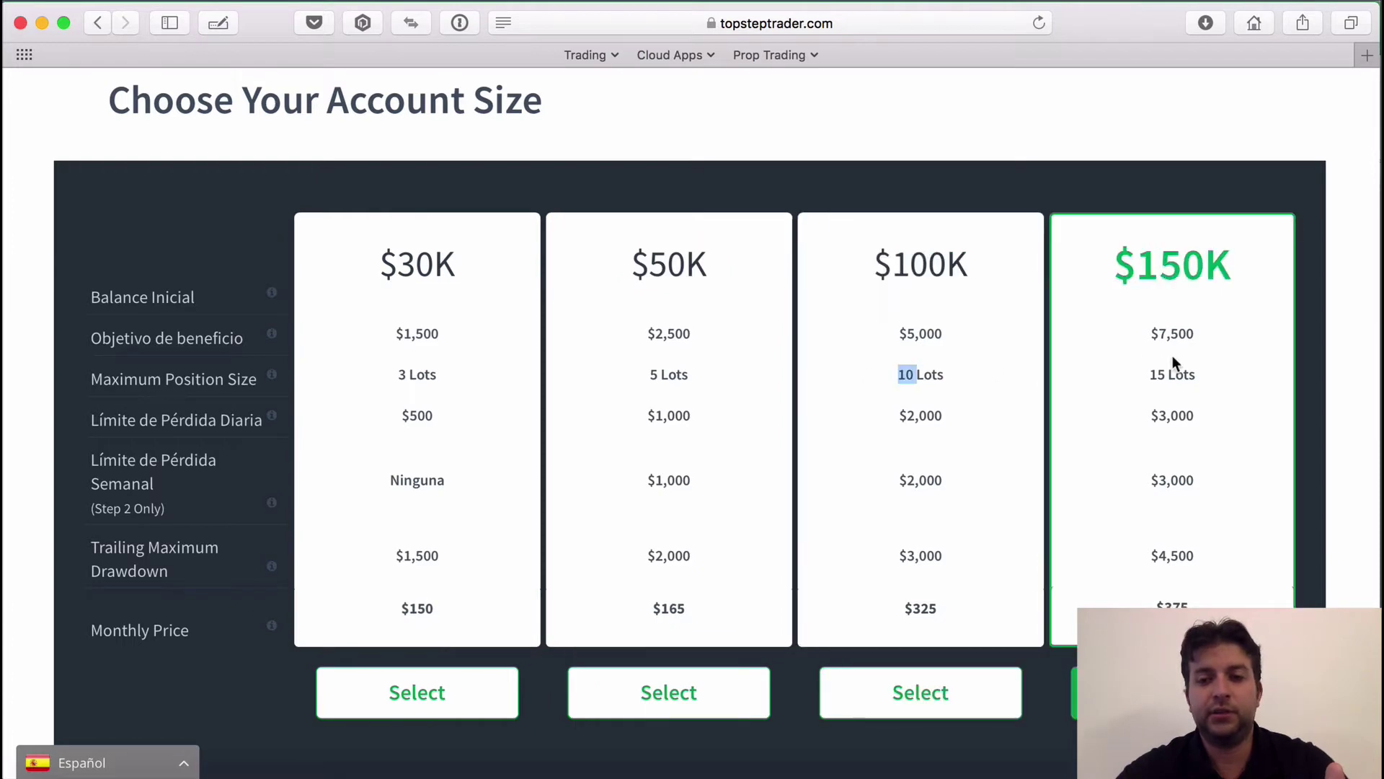
{"action": "left_click_drag", "start_coordinate": [1150, 372], "coordinate": [1202, 365]}
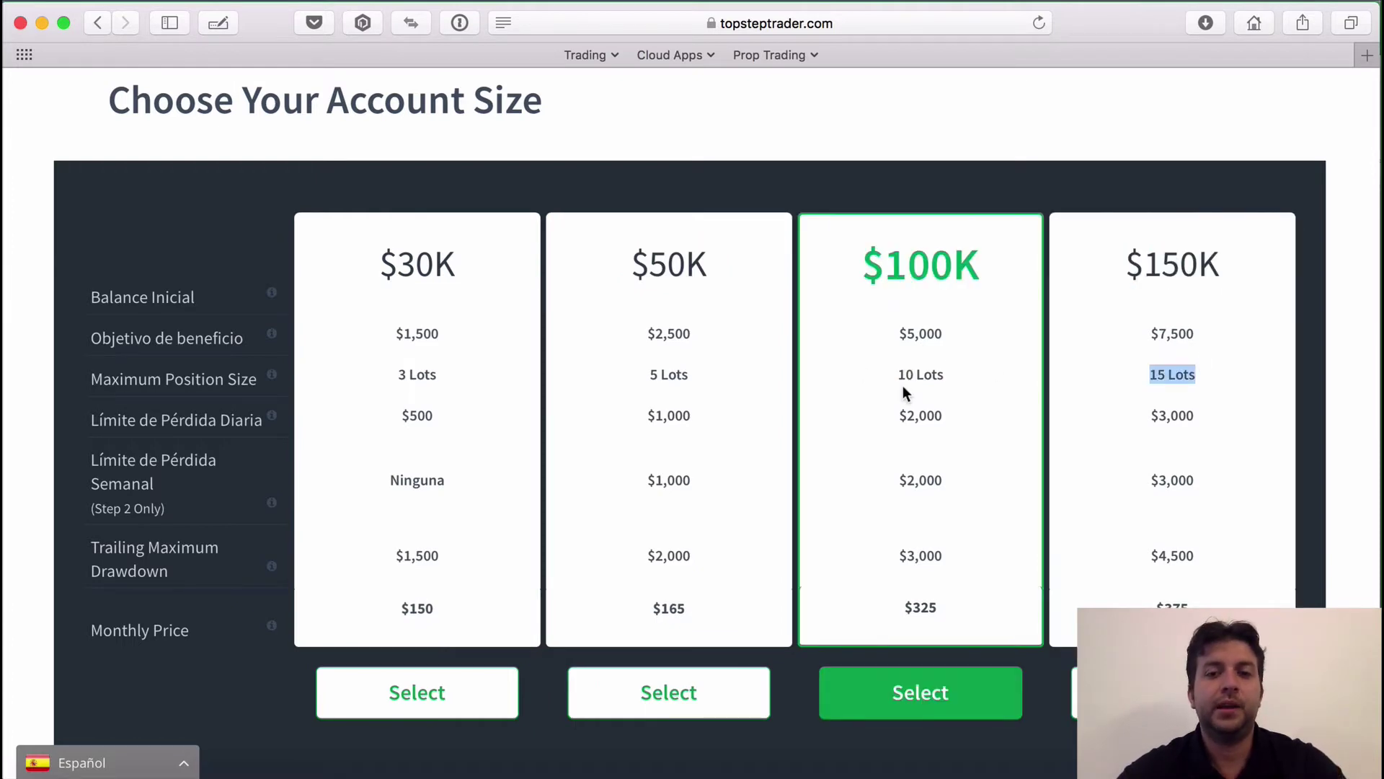
Compare the daily loss limits of the $30K and $50K accounts, along with their maximum position sizes
{"action": "scroll", "coordinate": [599, 426], "scroll_direction": "down", "scroll_amount": 2}
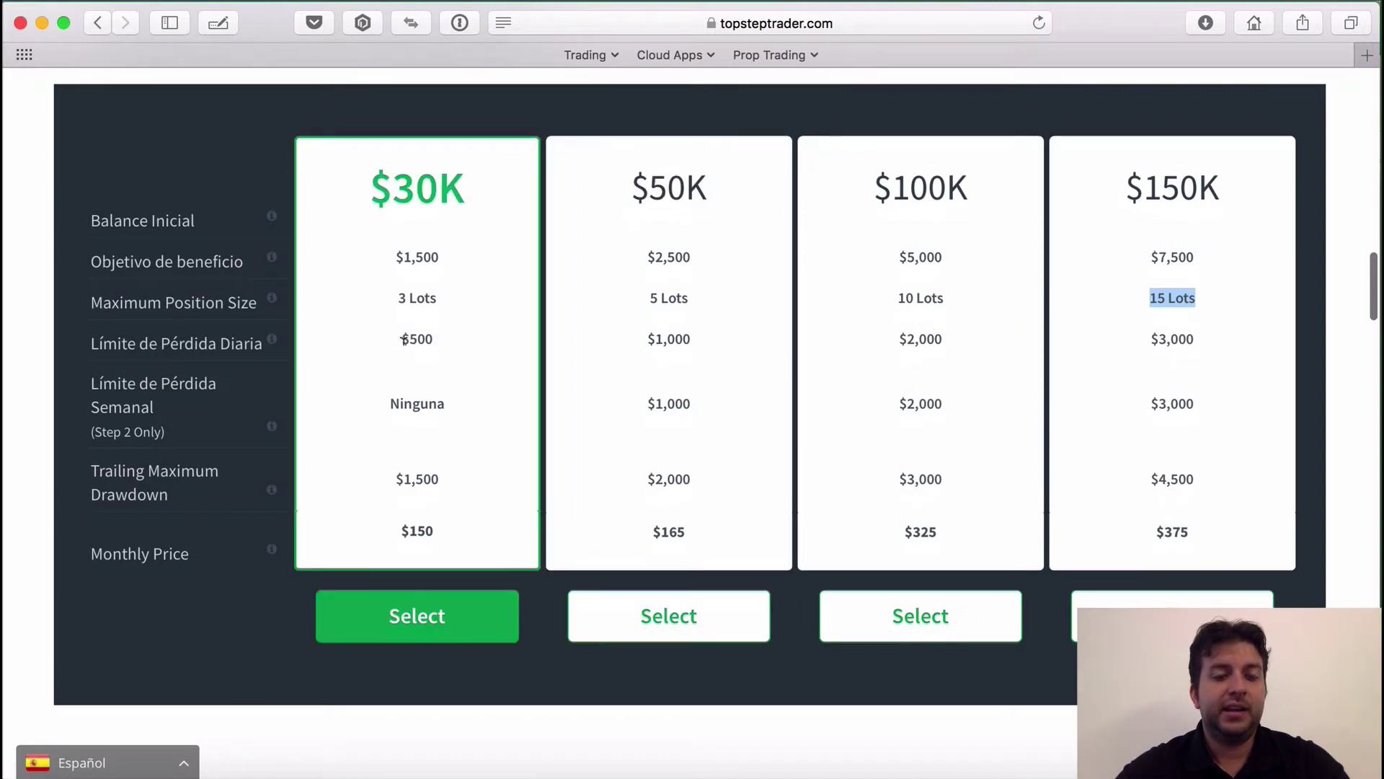
{"action": "left_click_drag", "start_coordinate": [401, 336], "coordinate": [441, 323]}
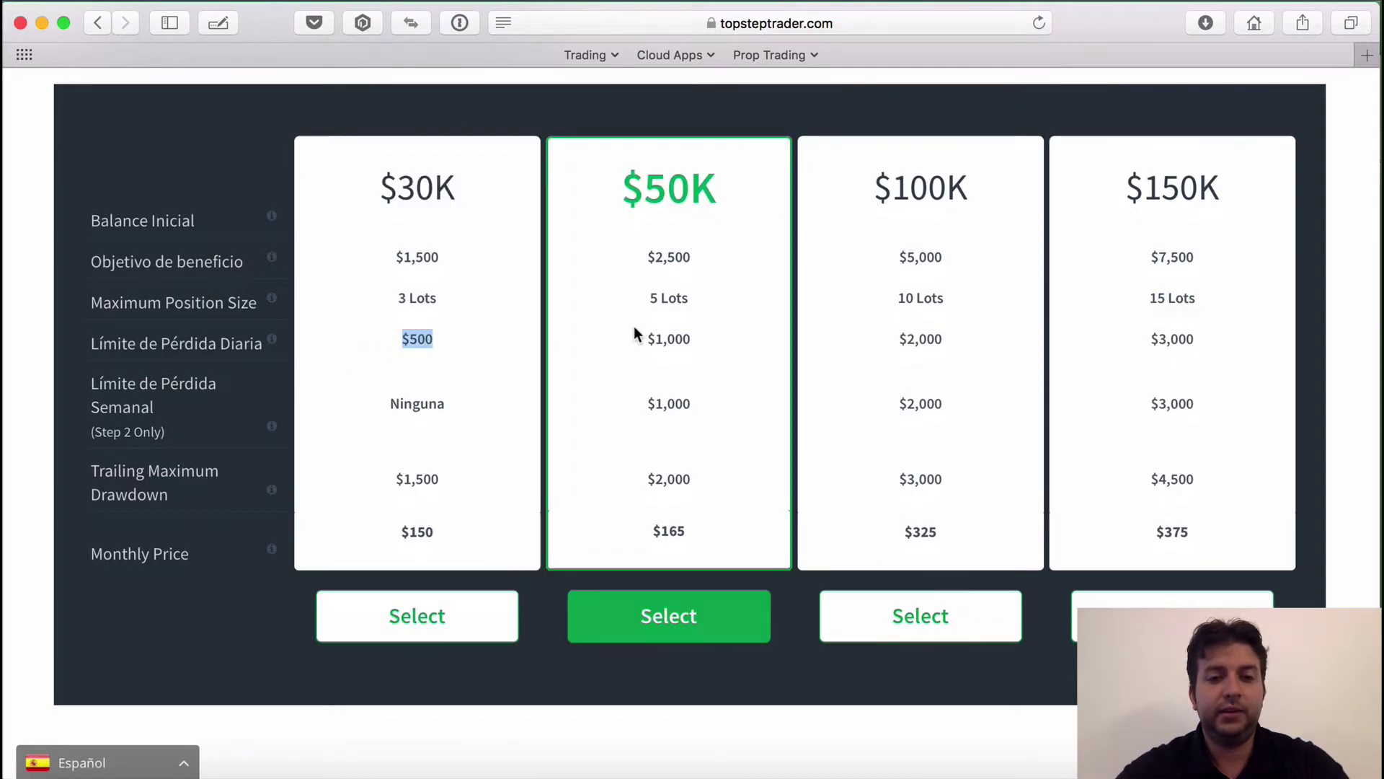
{"action": "left_click_drag", "start_coordinate": [645, 339], "coordinate": [704, 318]}
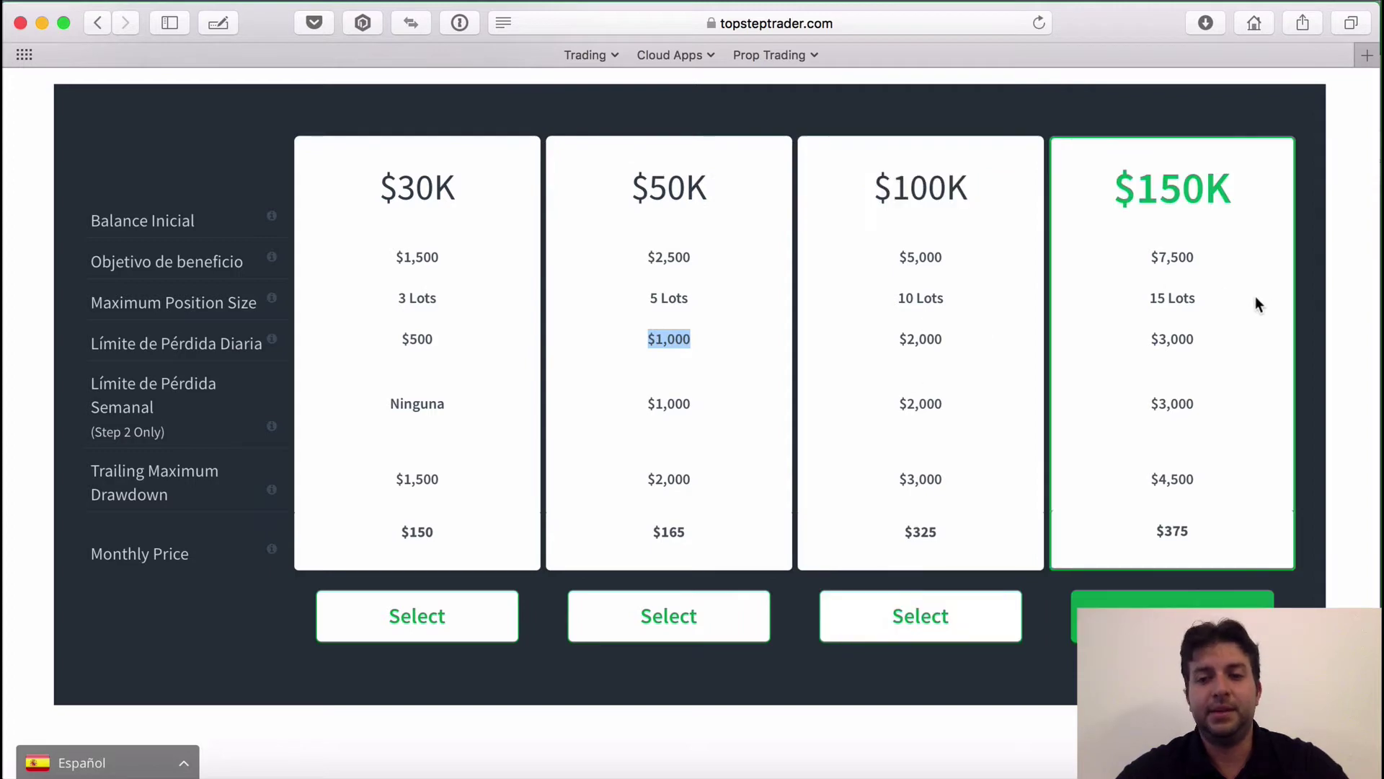
{"action": "left_click", "coordinate": [674, 383]}
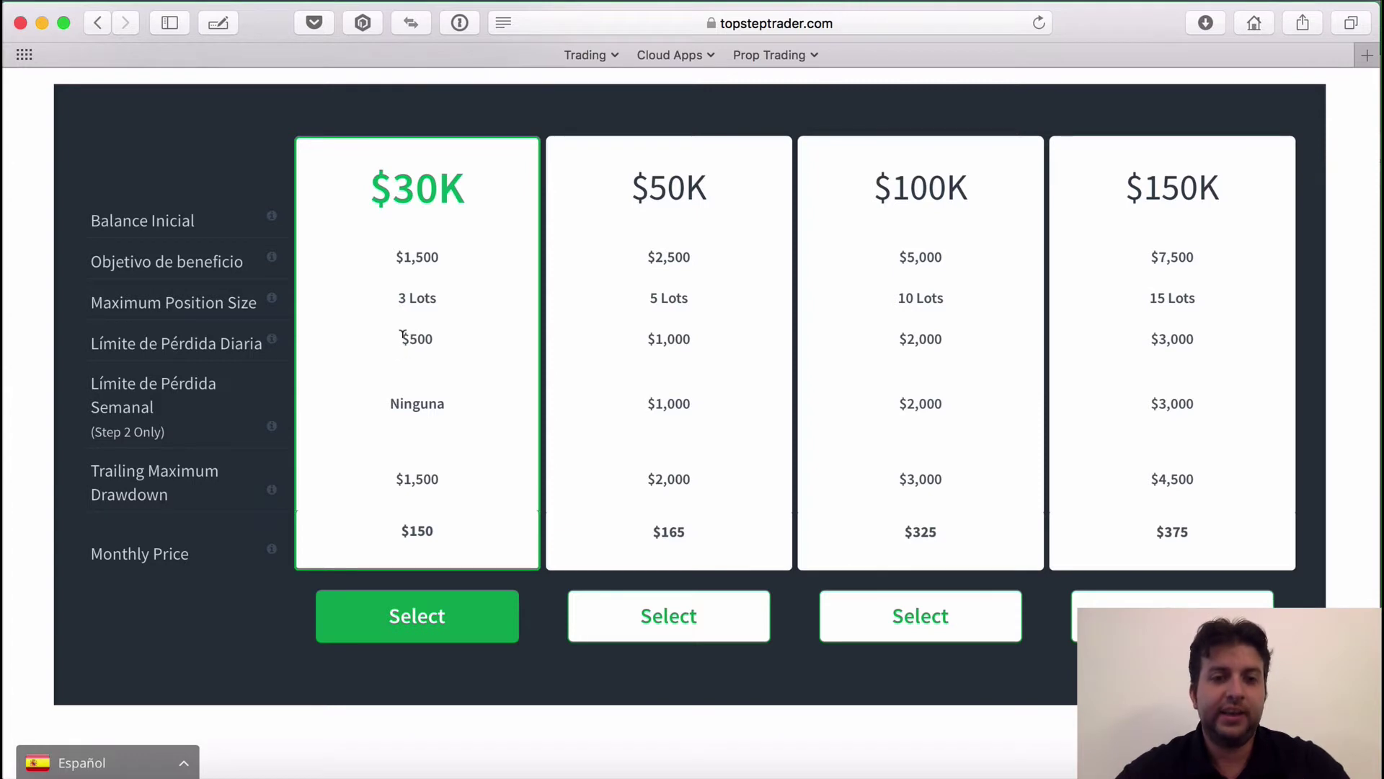
{"action": "left_click_drag", "start_coordinate": [402, 337], "coordinate": [550, 318]}
{"action": "left_click", "coordinate": [679, 319]}
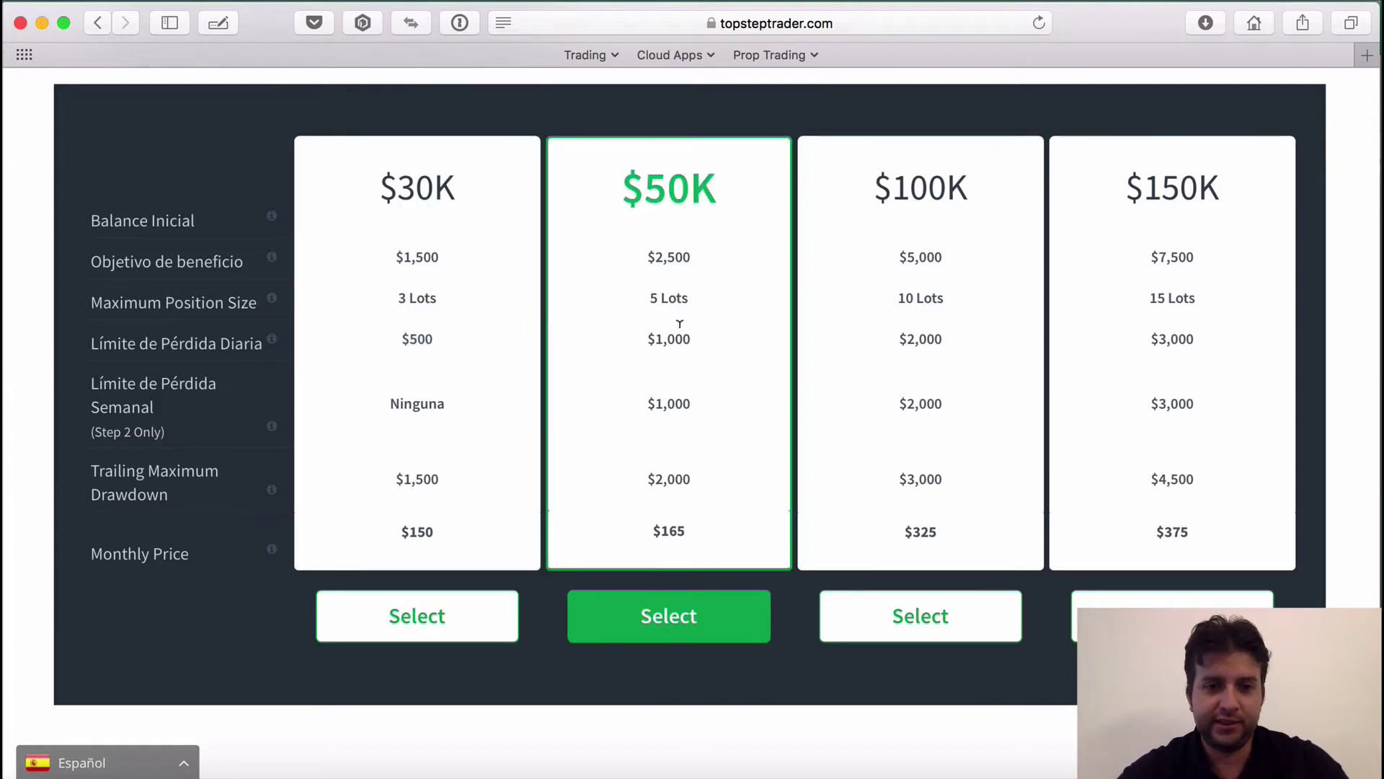
{"action": "left_click_drag", "start_coordinate": [395, 300], "coordinate": [558, 300]}
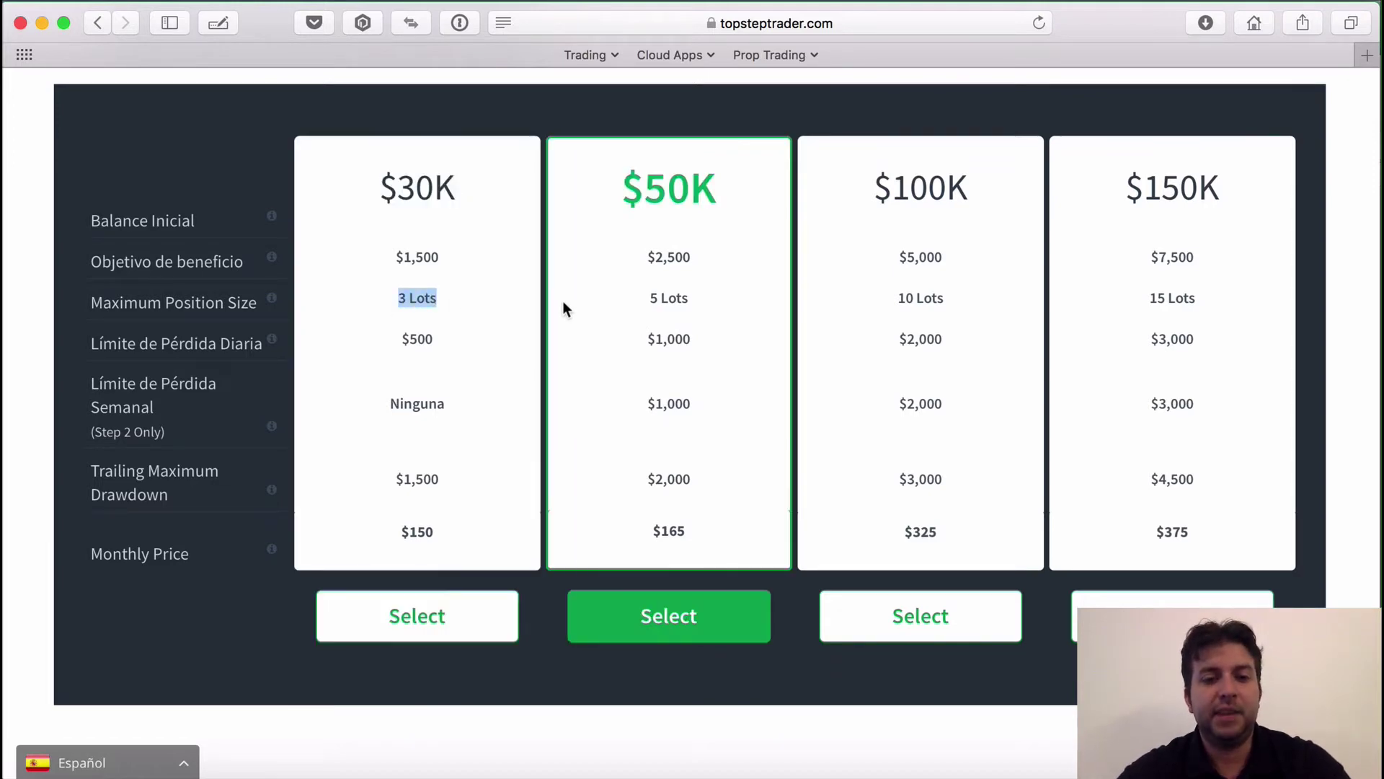
{"action": "left_click", "coordinate": [682, 292]}
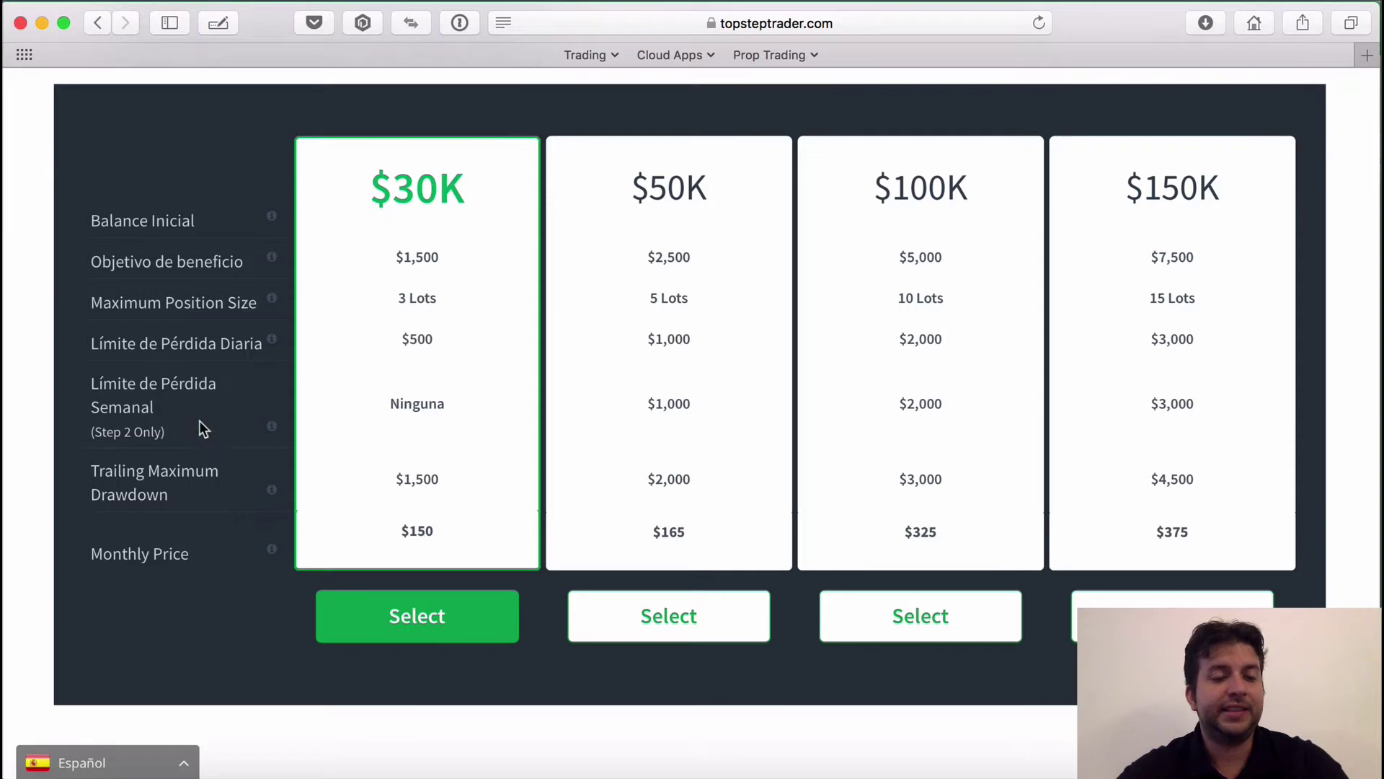
Highlight the "Step 2 Only" note and the weekly loss limits of the $30K and $50K accounts
{"action": "left_click_drag", "start_coordinate": [175, 433], "coordinate": [95, 429]}
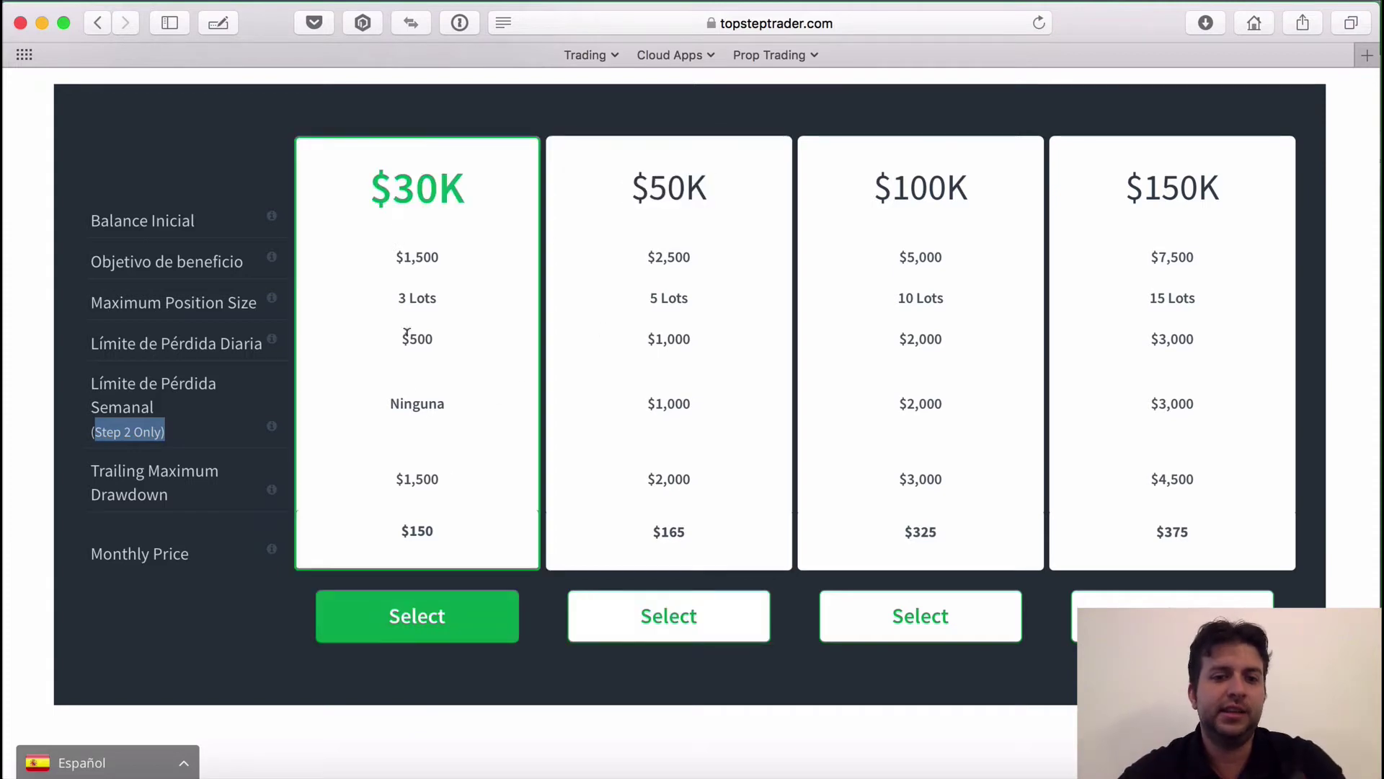
{"action": "left_click_drag", "start_coordinate": [392, 397], "coordinate": [445, 404]}
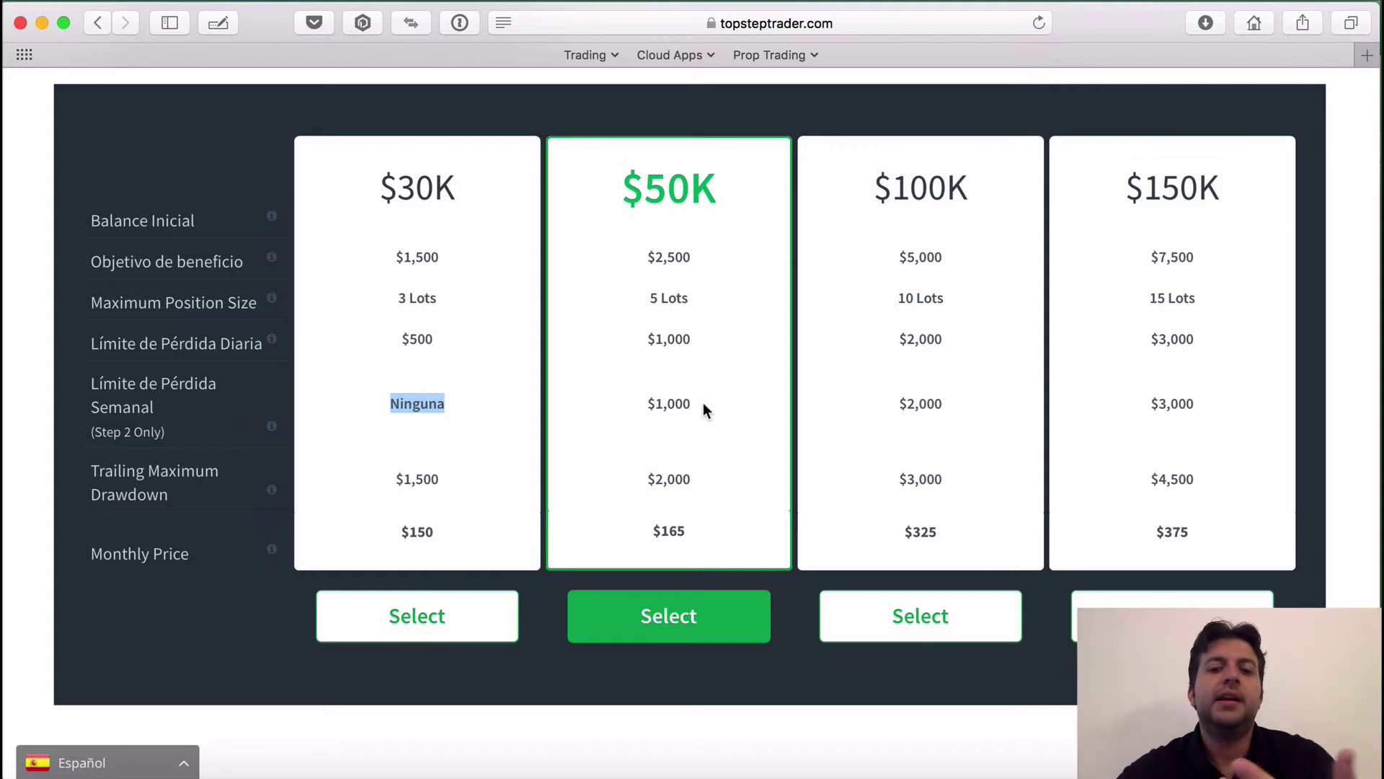
{"action": "left_click_drag", "start_coordinate": [699, 400], "coordinate": [646, 396]}
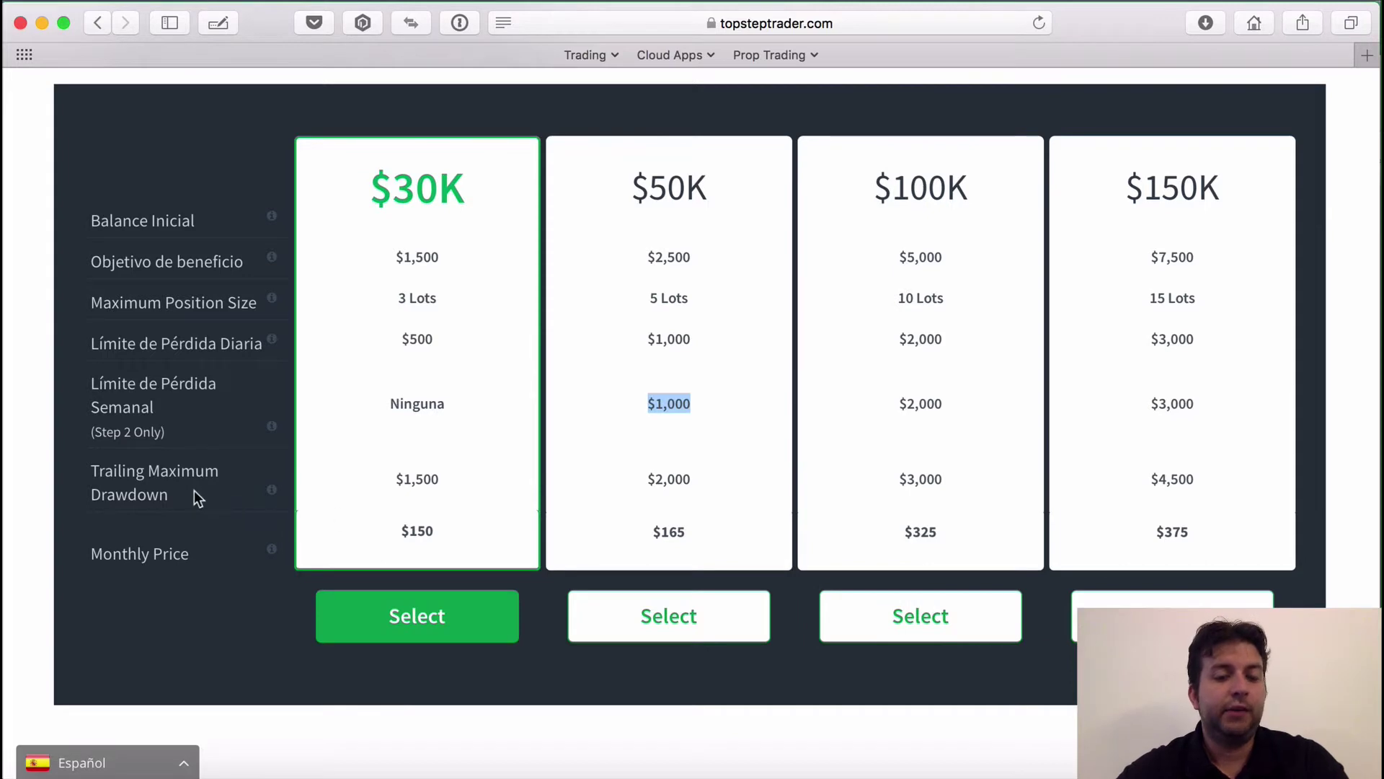
Examine the trailing maximum drawdown and the monthly price of the $30K account, highlighting both values
{"action": "left_click_drag", "start_coordinate": [194, 491], "coordinate": [100, 467]}
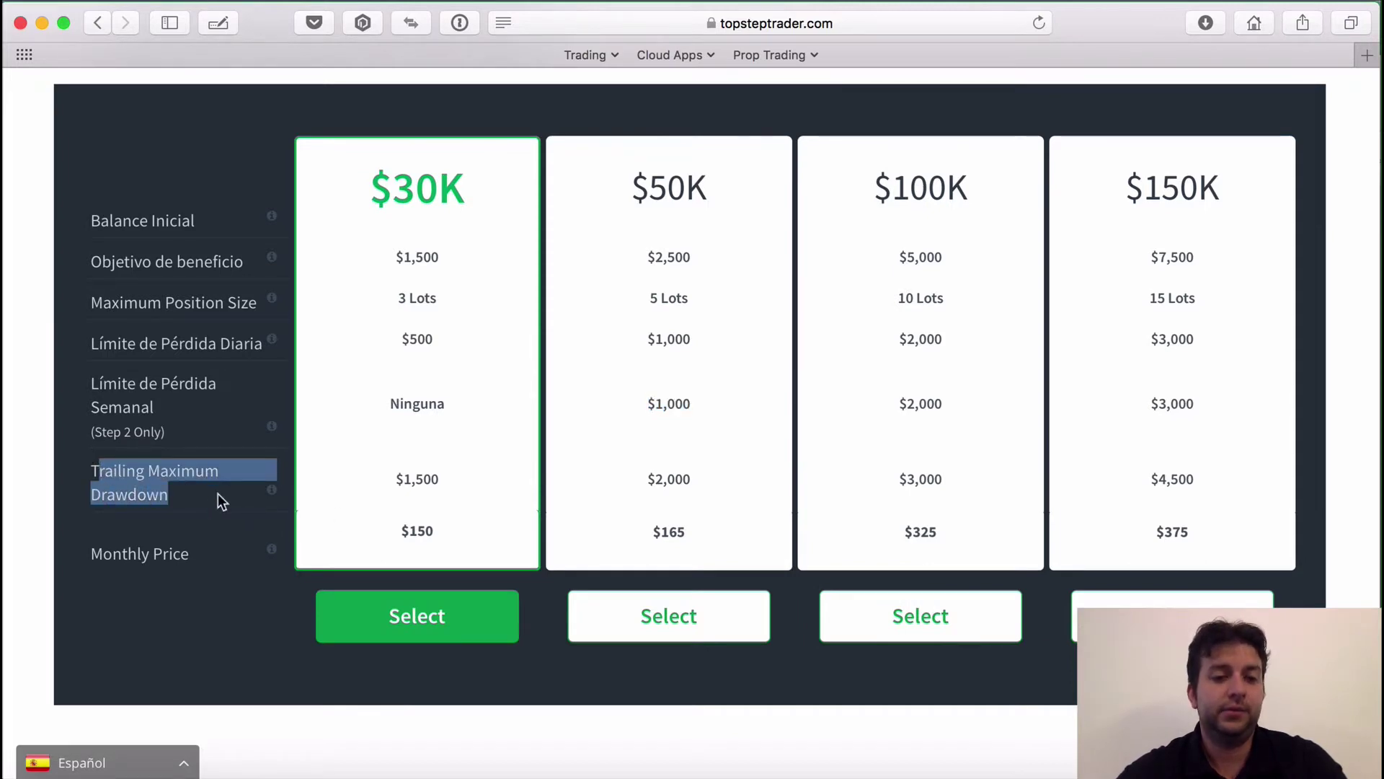
{"action": "left_click", "coordinate": [218, 495]}
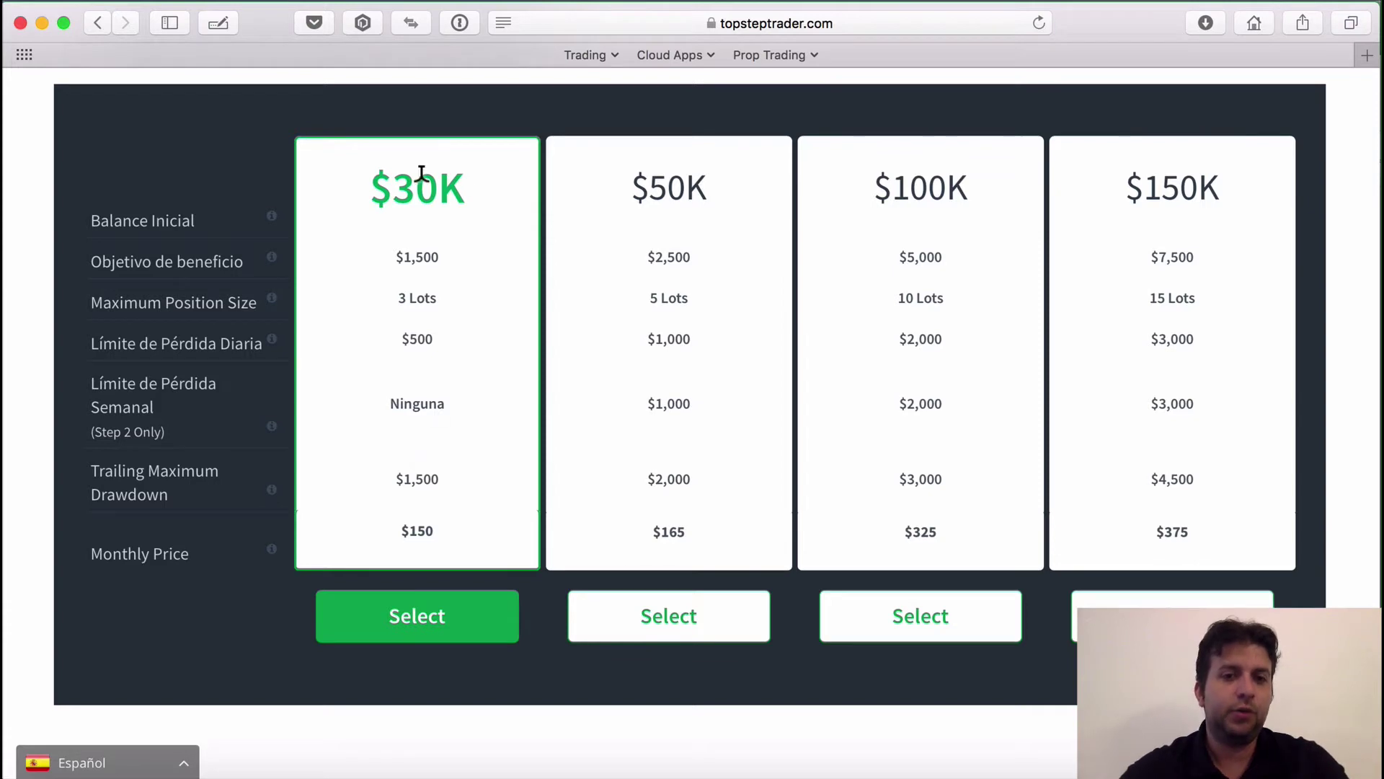
{"action": "left_click_drag", "start_coordinate": [393, 176], "coordinate": [434, 173]}
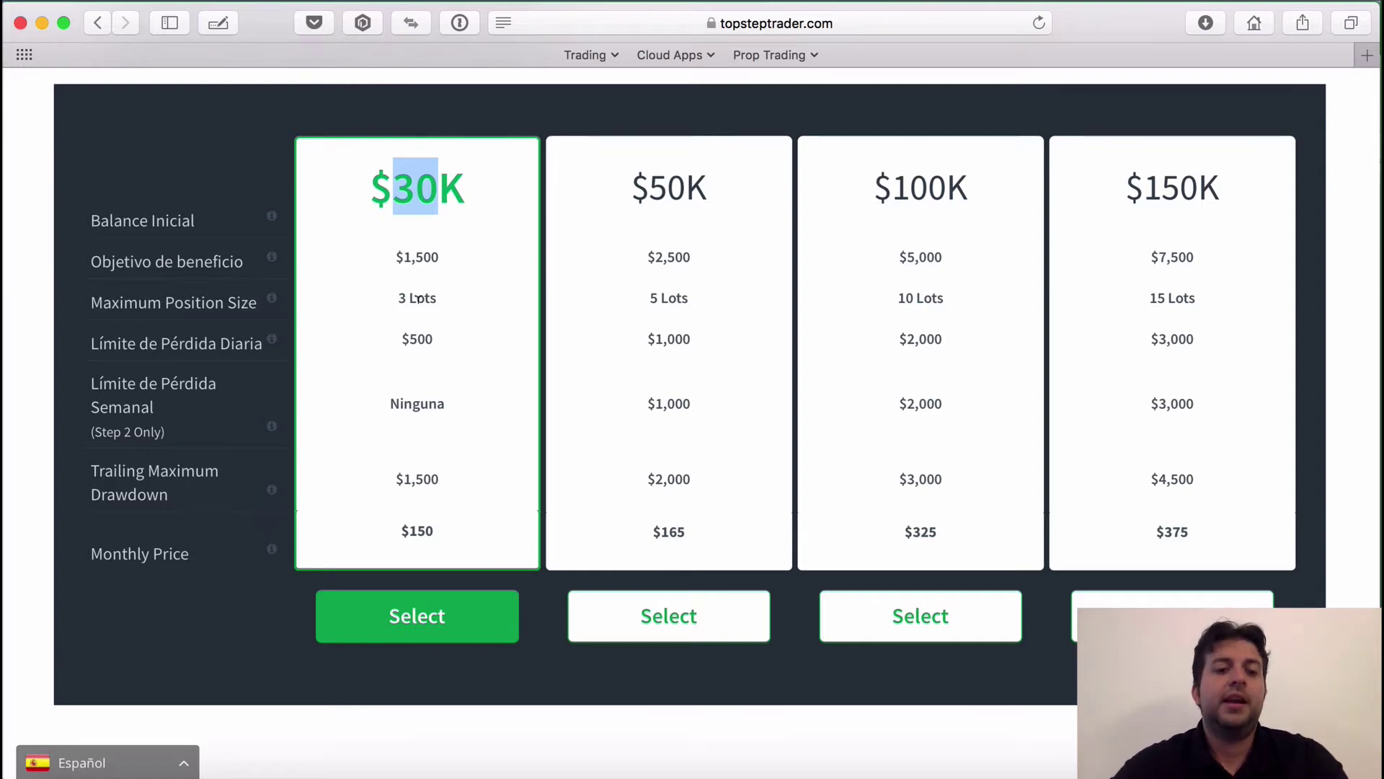
{"action": "left_click_drag", "start_coordinate": [389, 477], "coordinate": [444, 485]}
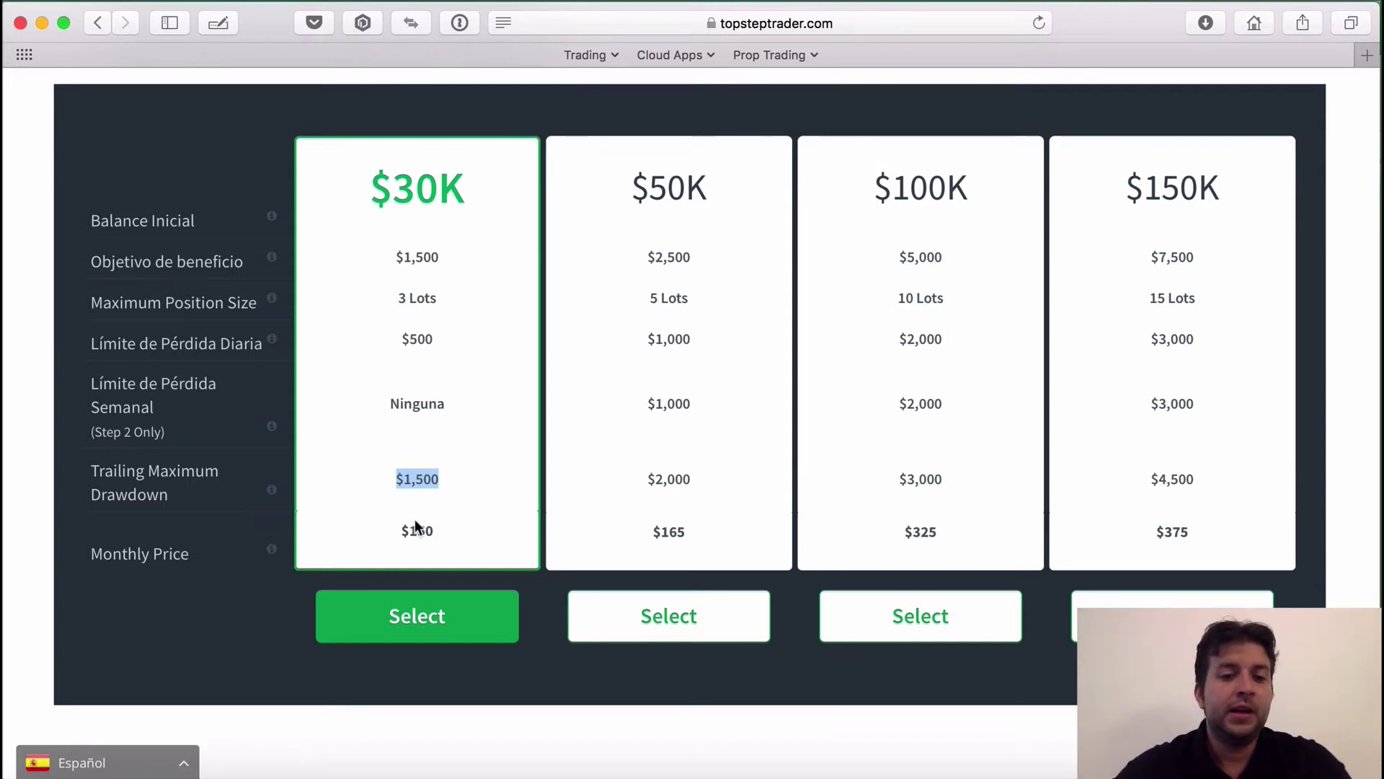
{"action": "left_click_drag", "start_coordinate": [385, 536], "coordinate": [435, 533]}
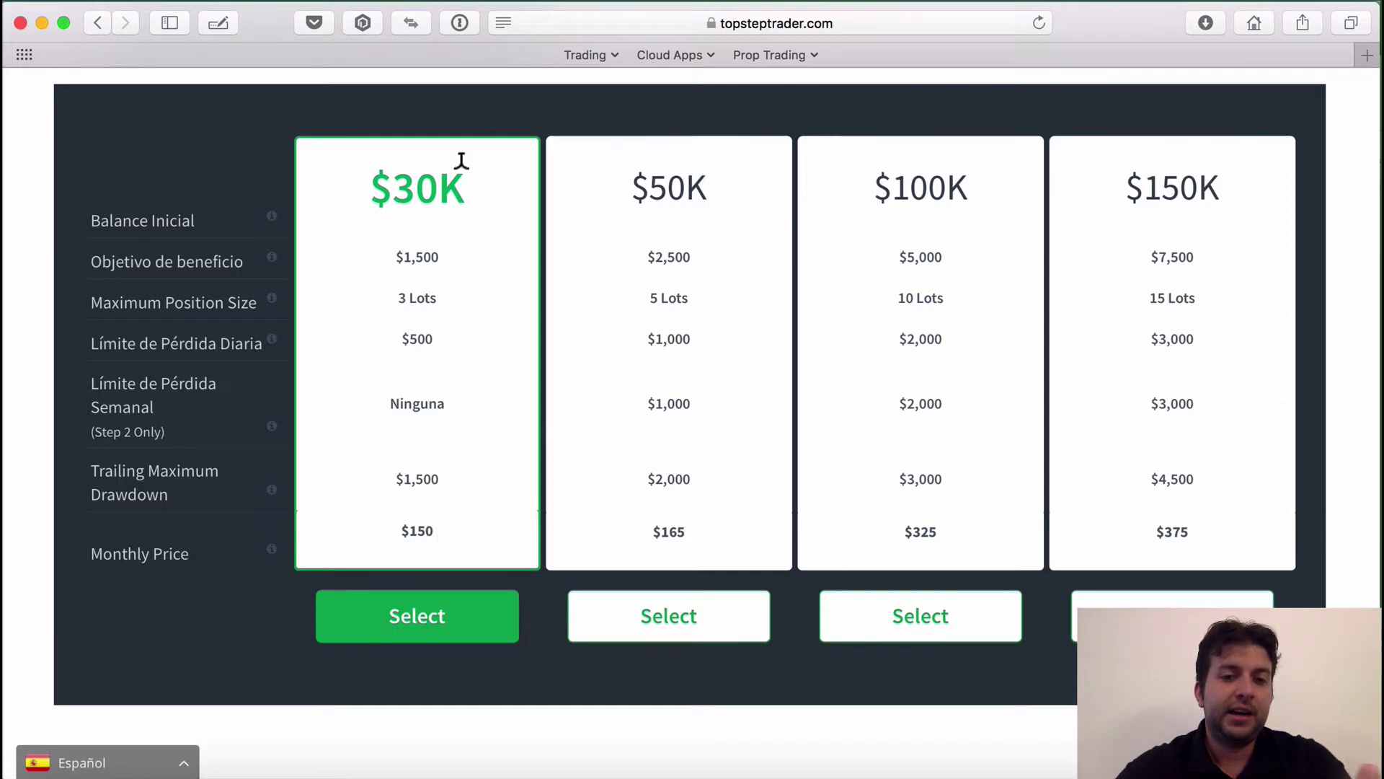
{"action": "left_click_drag", "start_coordinate": [442, 532], "coordinate": [400, 524]}
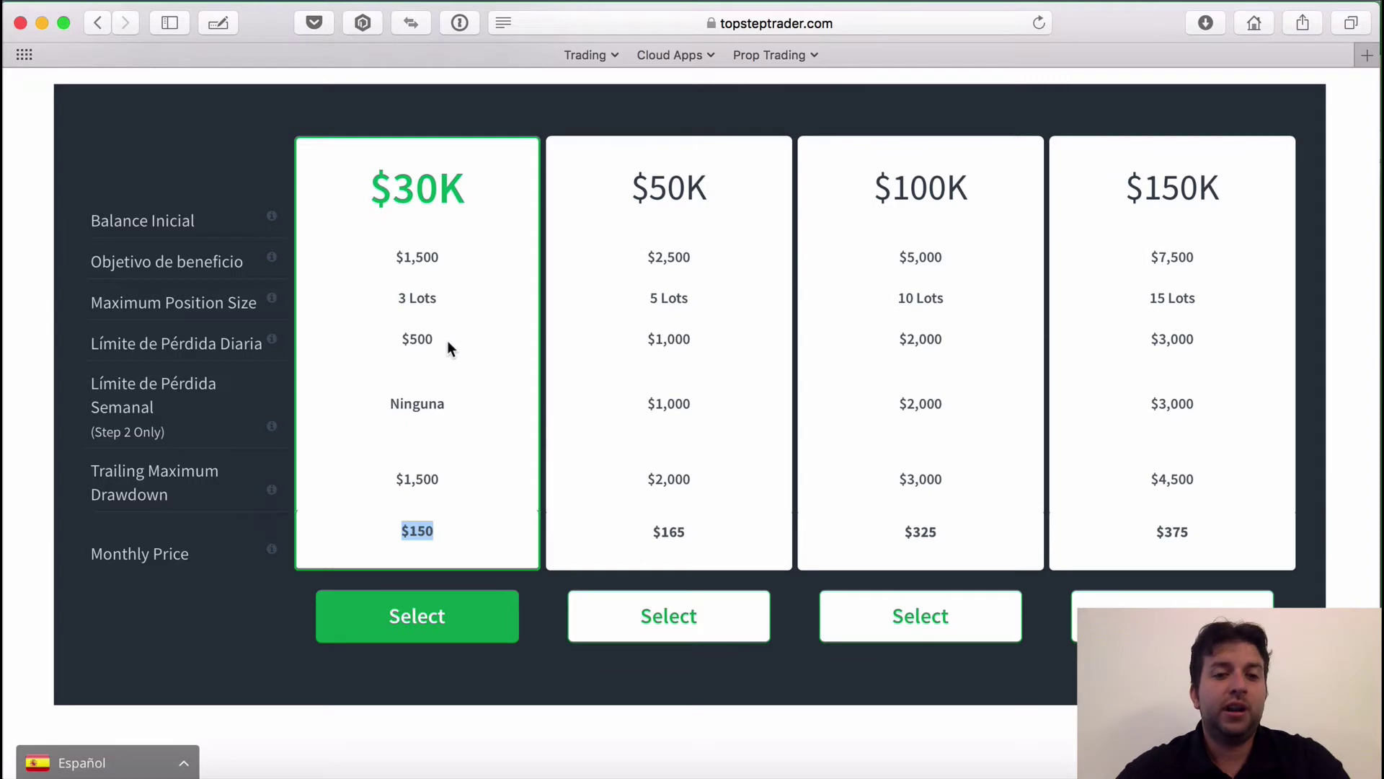
Highlight the $30K account's maximum position size and its daily loss limit
{"action": "left_click_drag", "start_coordinate": [448, 297], "coordinate": [421, 361]}
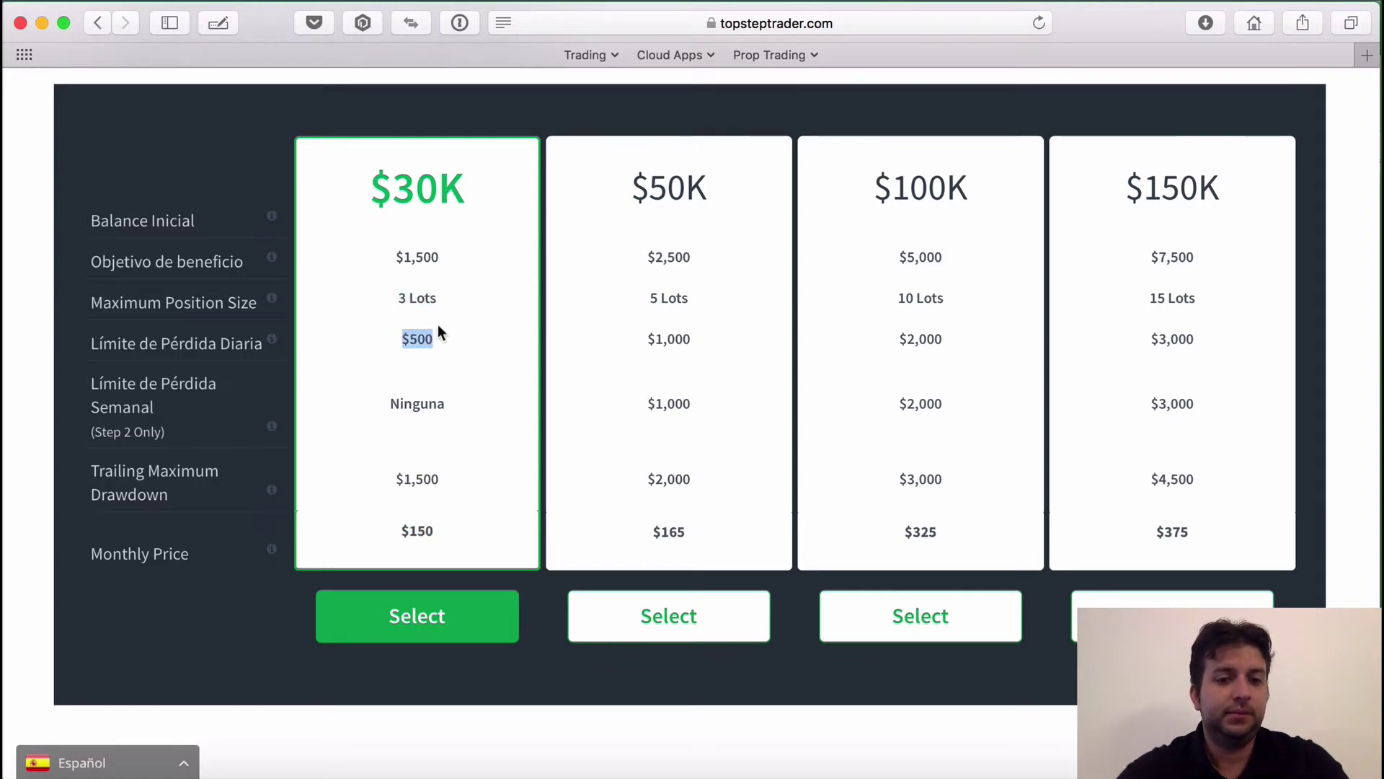
{"action": "left_click_drag", "start_coordinate": [439, 297], "coordinate": [392, 288]}
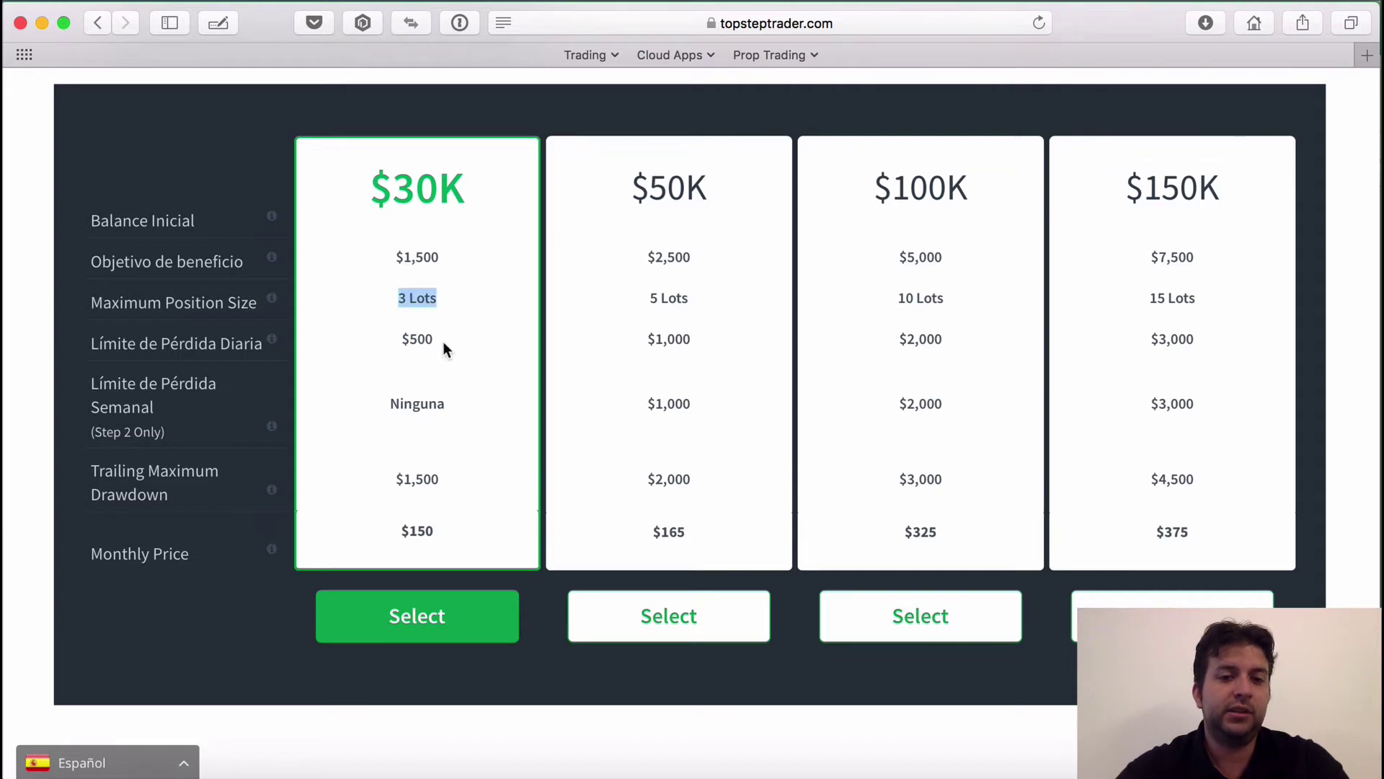
{"action": "left_click_drag", "start_coordinate": [438, 339], "coordinate": [396, 336]}
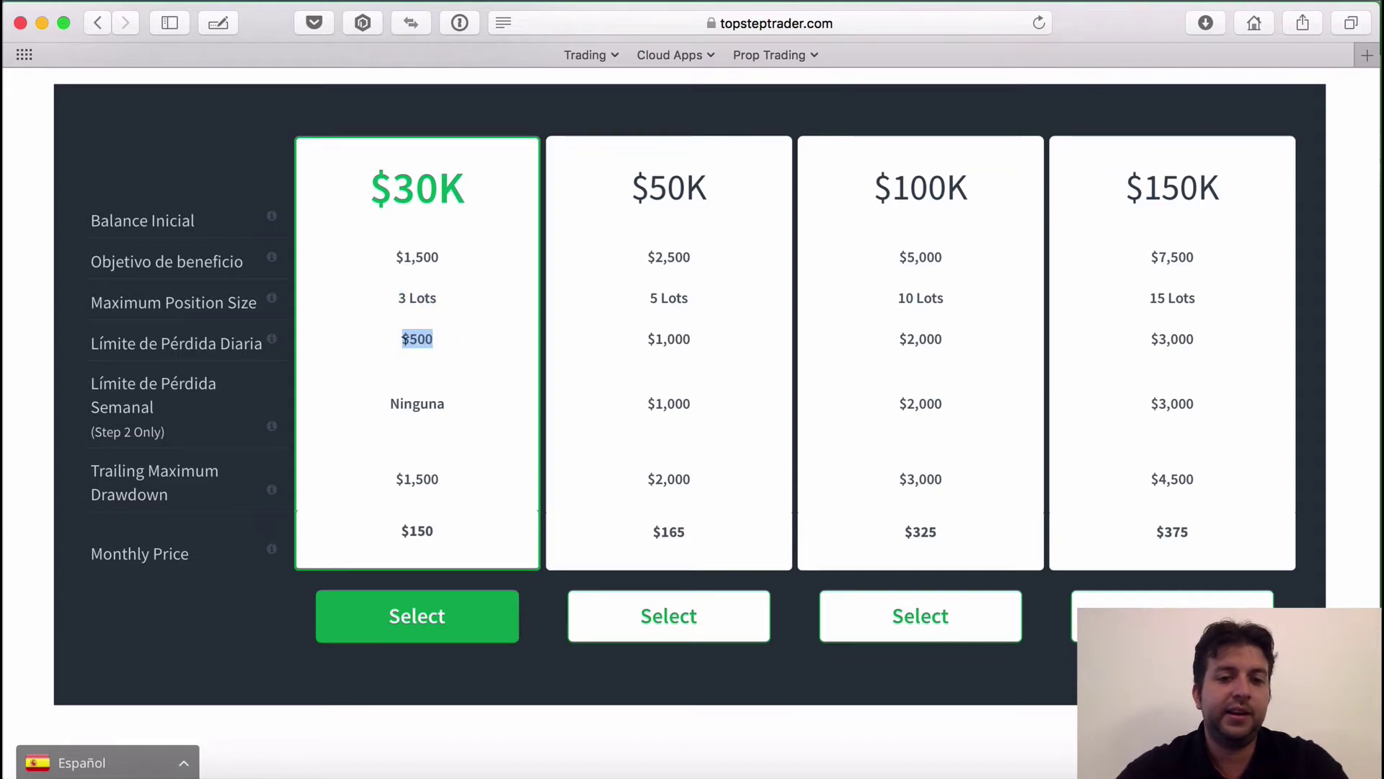
Highlight the $30K account's trailing maximum drawdown and its profit target, then clear the highlight
{"action": "left_click_drag", "start_coordinate": [455, 477], "coordinate": [387, 474]}
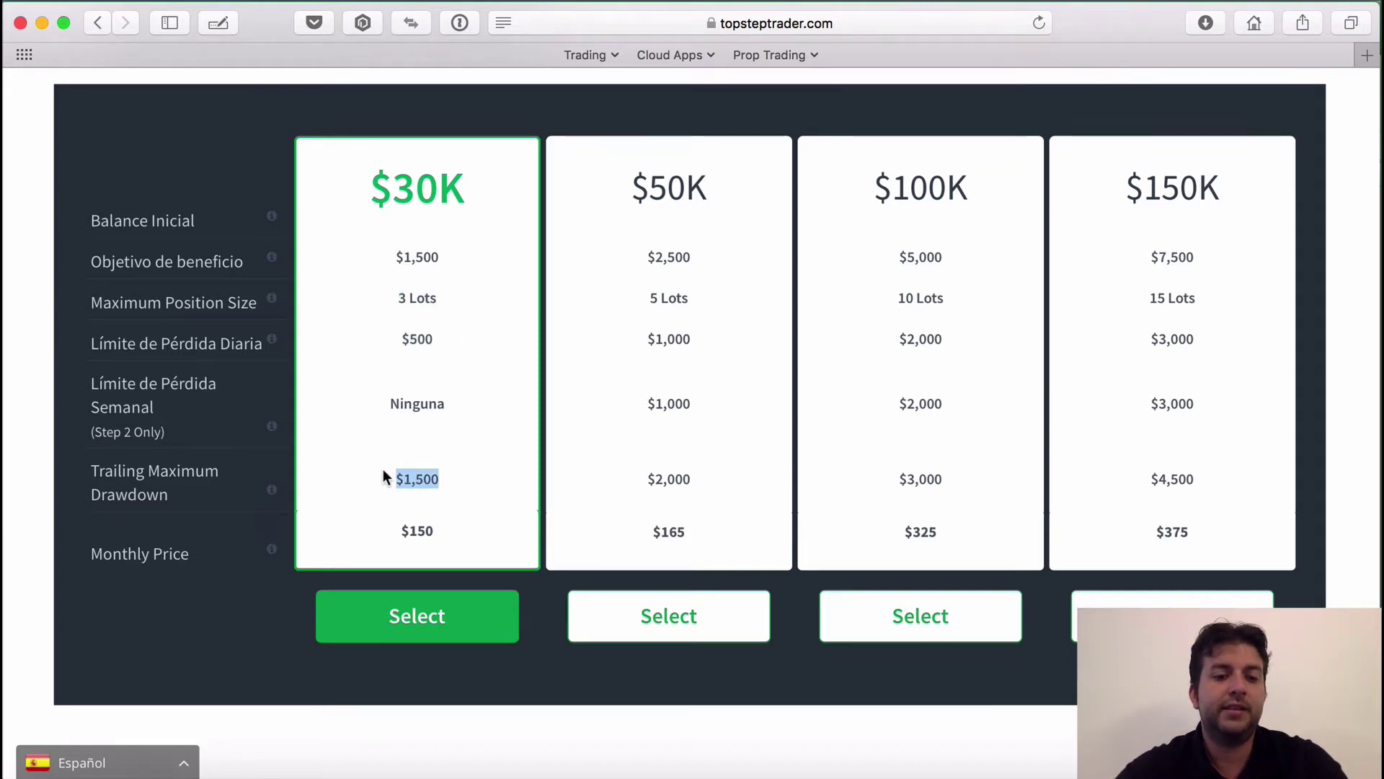
{"action": "left_click_drag", "start_coordinate": [445, 257], "coordinate": [393, 254]}
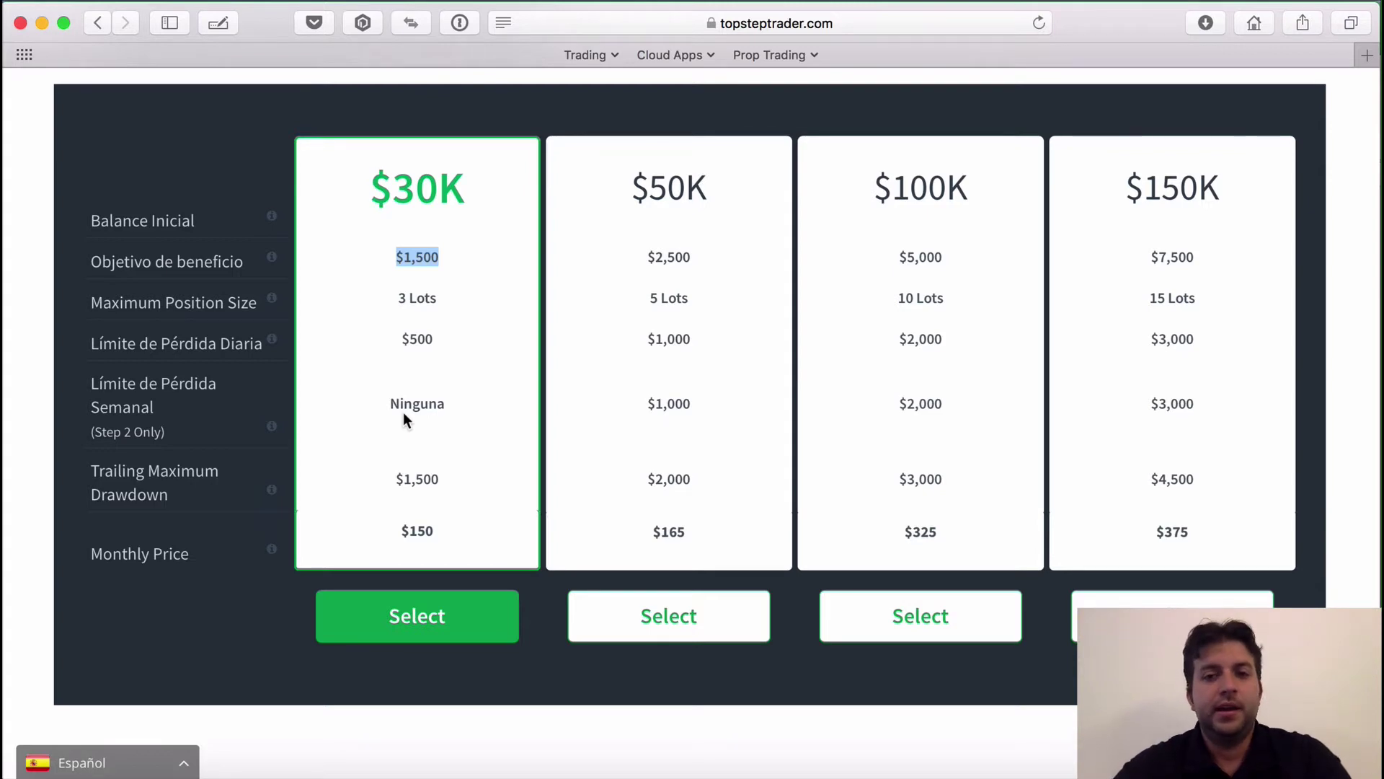
{"action": "left_click", "coordinate": [465, 381]}
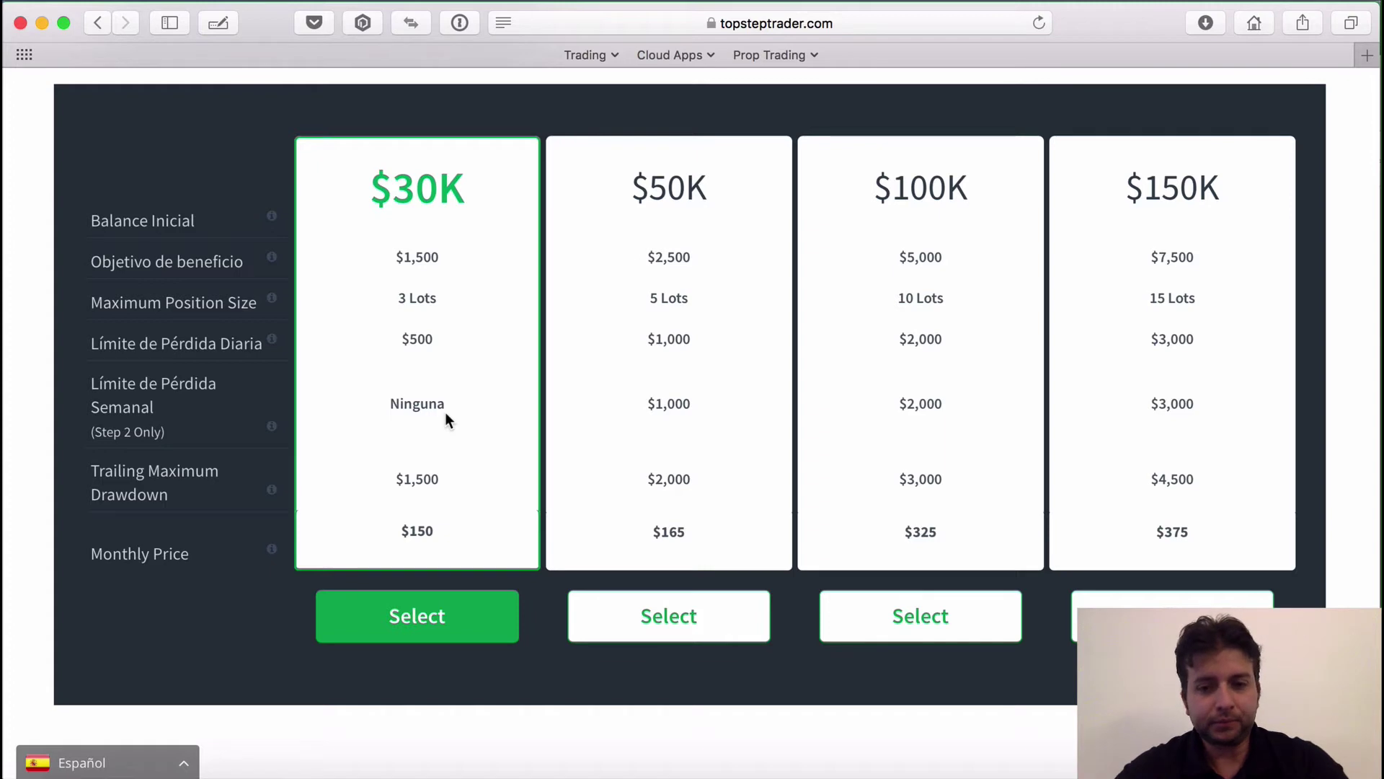
In the Two-Step Evaluation table, highlight the Step 1 heading, "Prove Profitability", the profit target check mark and the minimum days
{"action": "scroll", "coordinate": [446, 418], "scroll_direction": "down", "scroll_amount": 2}
{"action": "scroll", "coordinate": [445, 417], "scroll_direction": "up", "scroll_amount": 2}
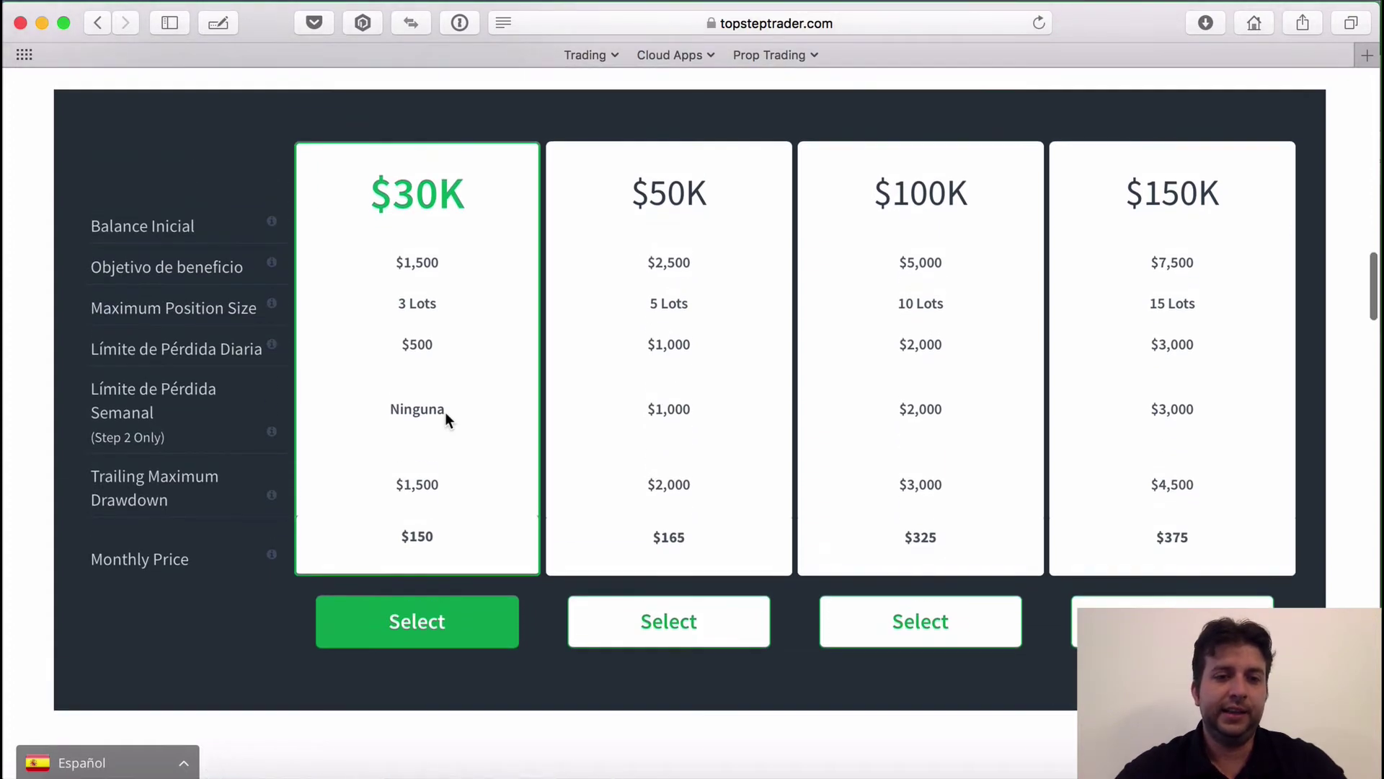
{"action": "scroll", "coordinate": [987, 283], "scroll_direction": "down", "scroll_amount": 5}
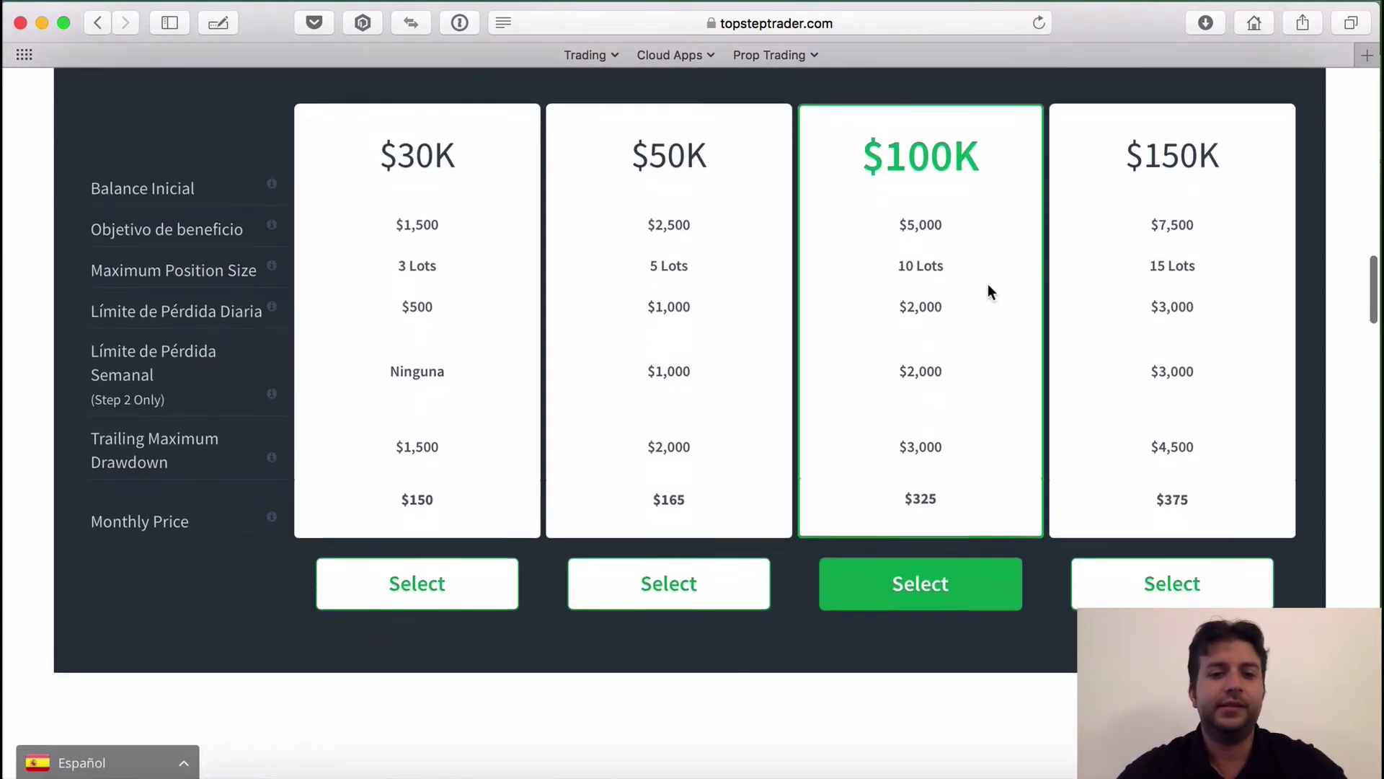
{"action": "scroll", "coordinate": [987, 284], "scroll_direction": "up", "scroll_amount": 6}
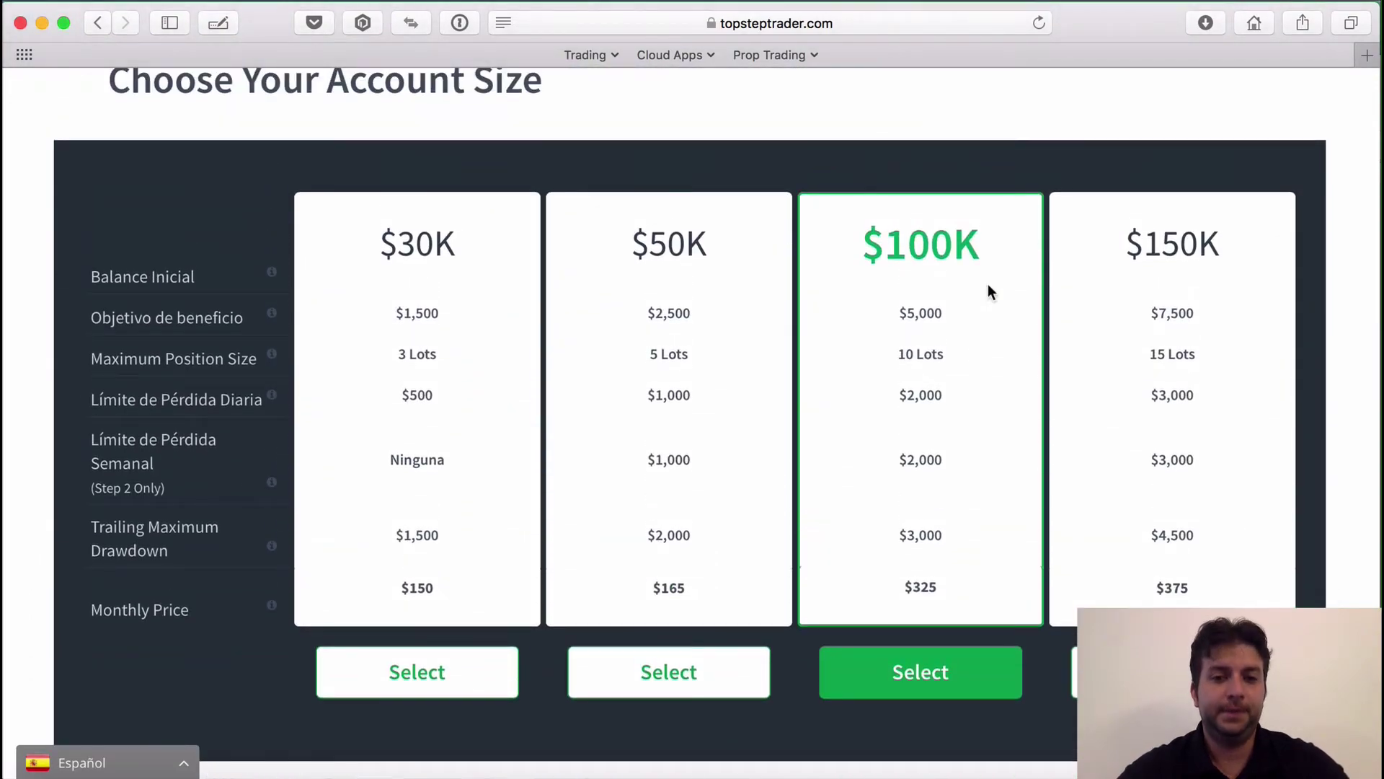
{"action": "scroll", "coordinate": [642, 287], "scroll_direction": "down", "scroll_amount": 10}
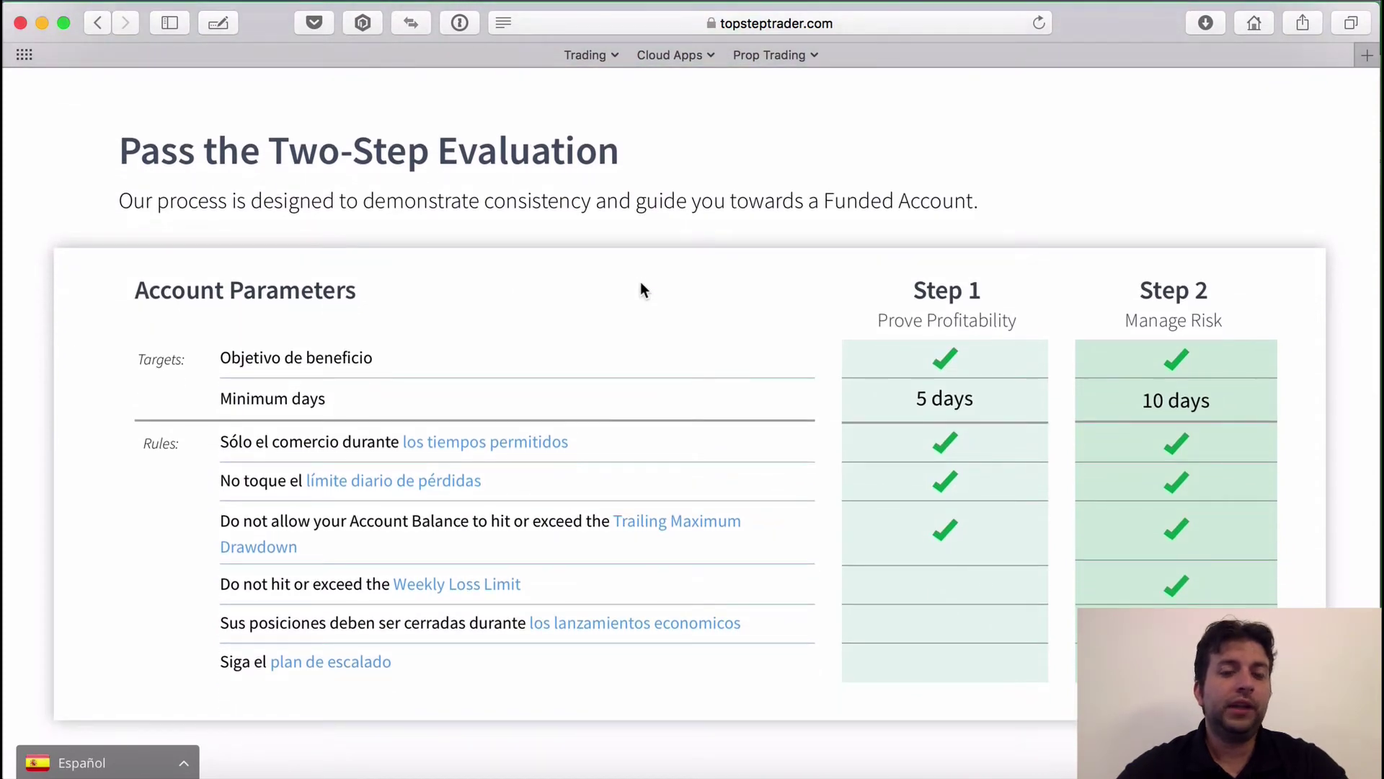
{"action": "scroll", "coordinate": [844, 358], "scroll_direction": "down", "scroll_amount": 1}
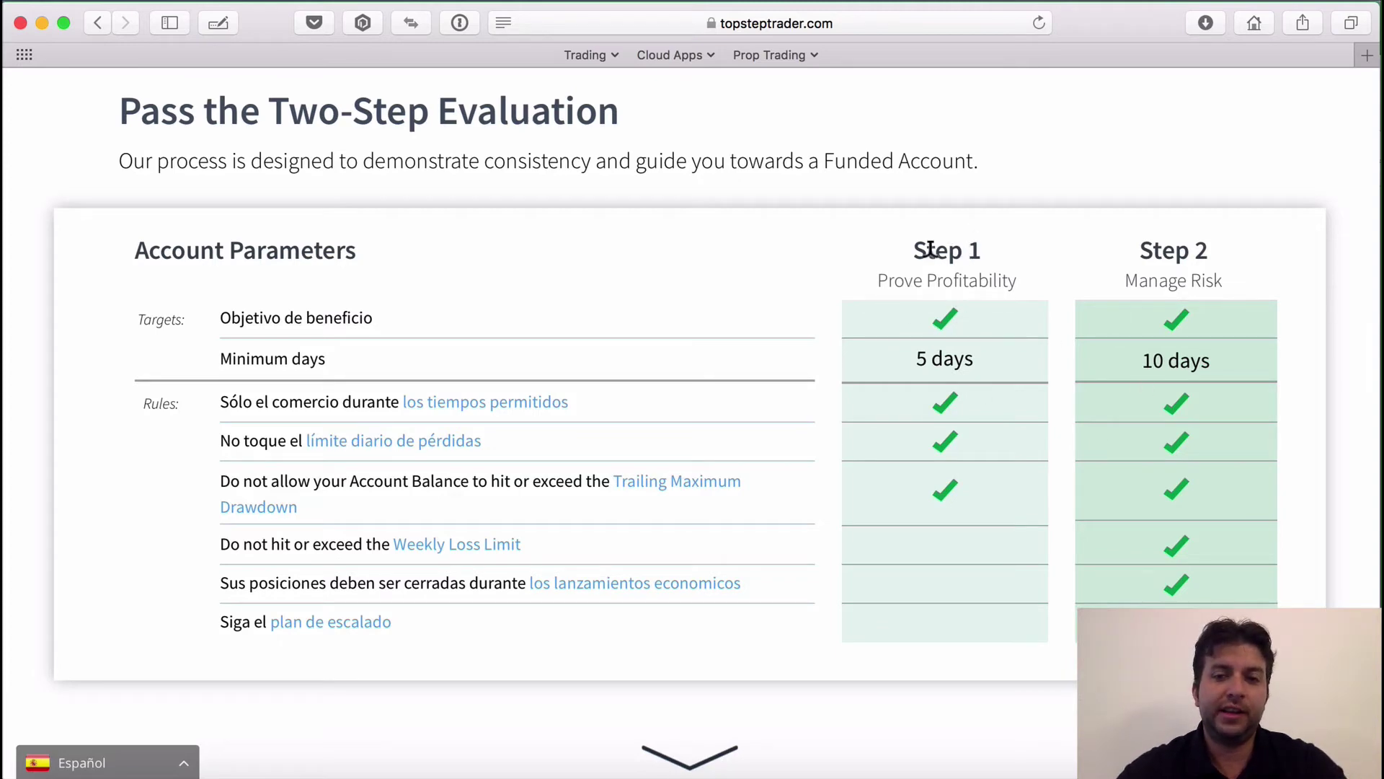
{"action": "left_click_drag", "start_coordinate": [912, 250], "coordinate": [989, 252]}
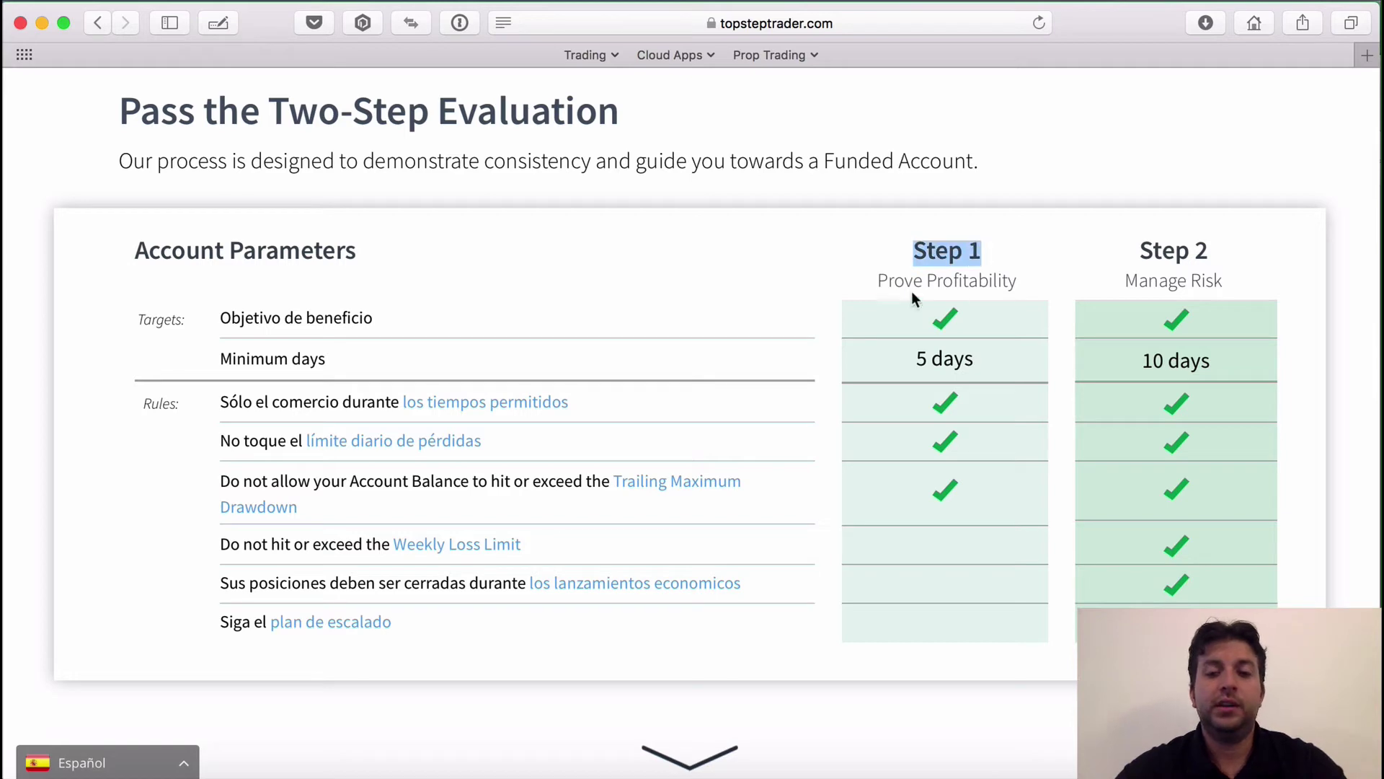
{"action": "left_click_drag", "start_coordinate": [876, 273], "coordinate": [1023, 266]}
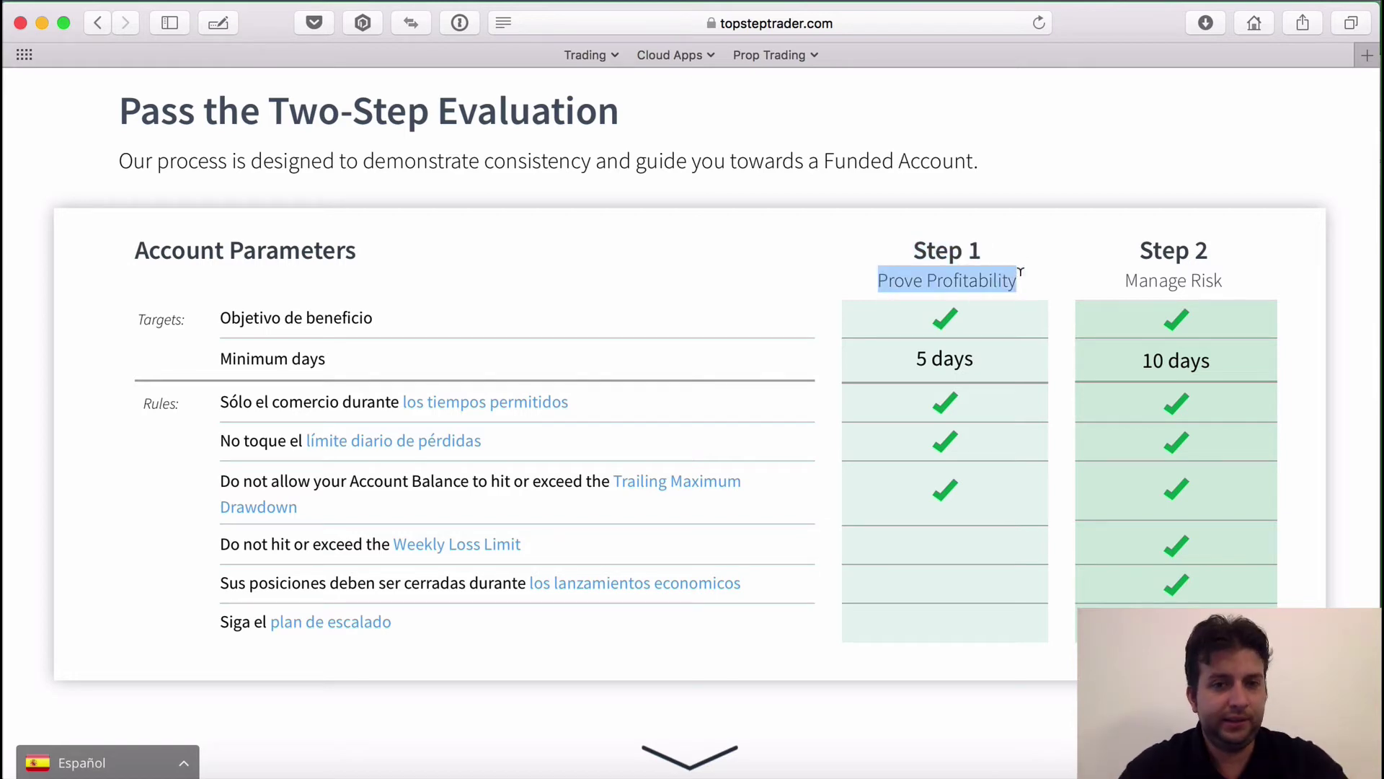
{"action": "left_click_drag", "start_coordinate": [973, 326], "coordinate": [929, 308]}
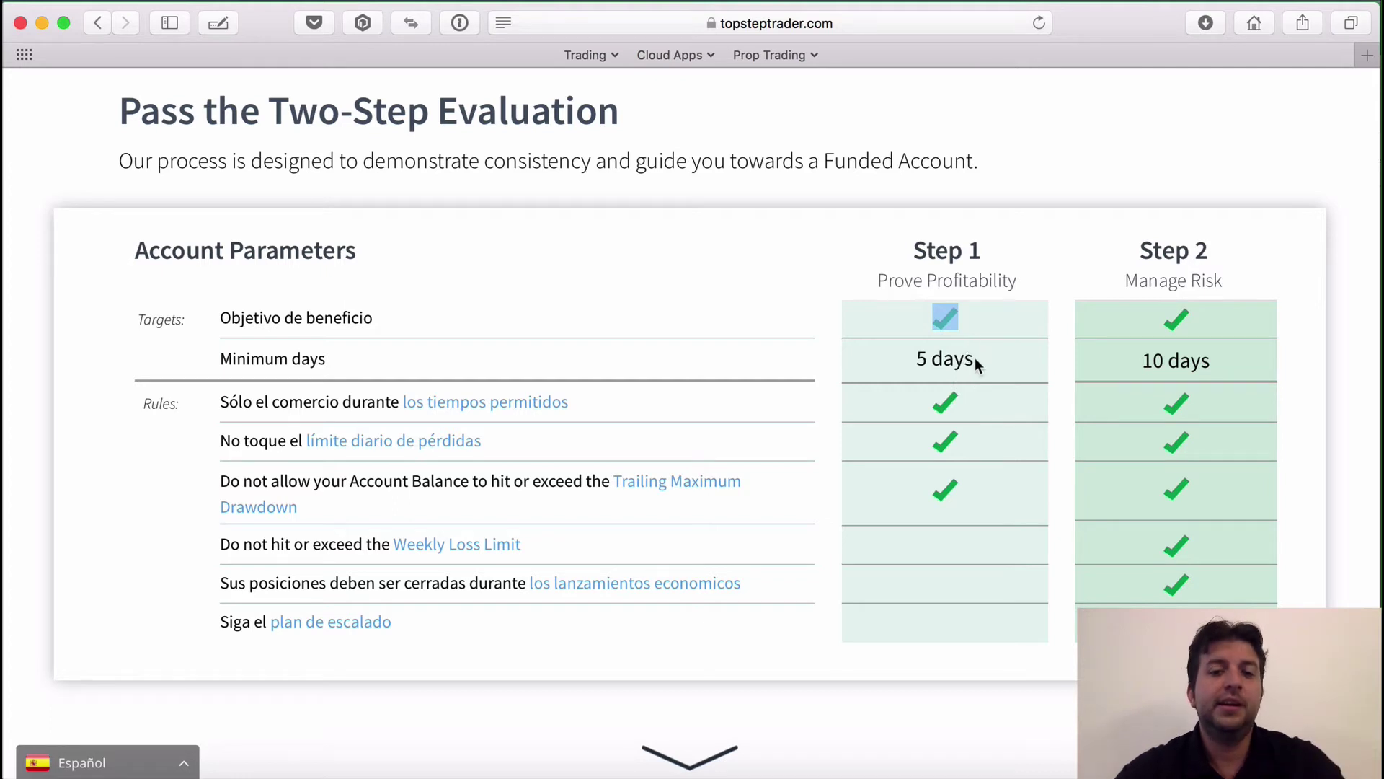
{"action": "left_click_drag", "start_coordinate": [982, 357], "coordinate": [916, 353]}
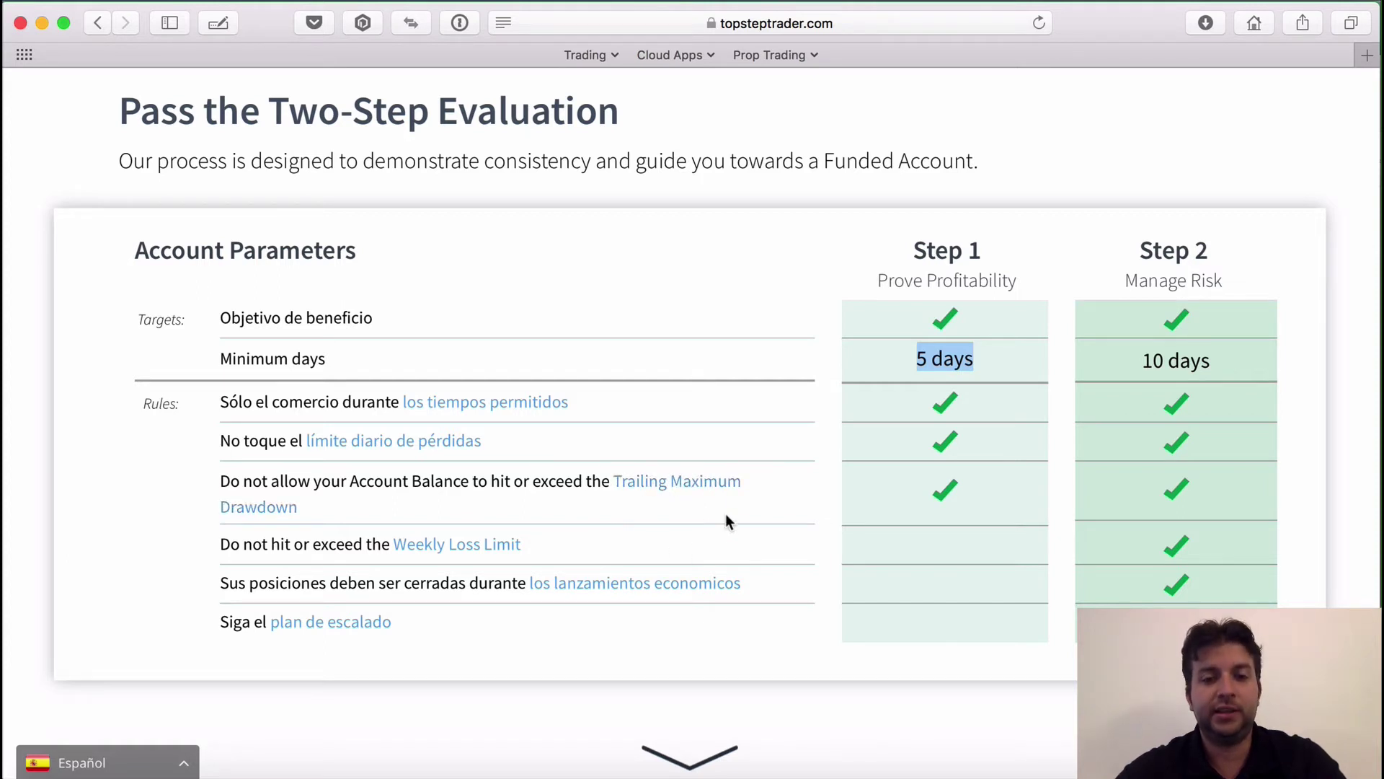
Highlight the Step 2 check marks for the weekly loss limit and economic releases rules
{"action": "scroll", "coordinate": [727, 516], "scroll_direction": "down", "scroll_amount": 1}
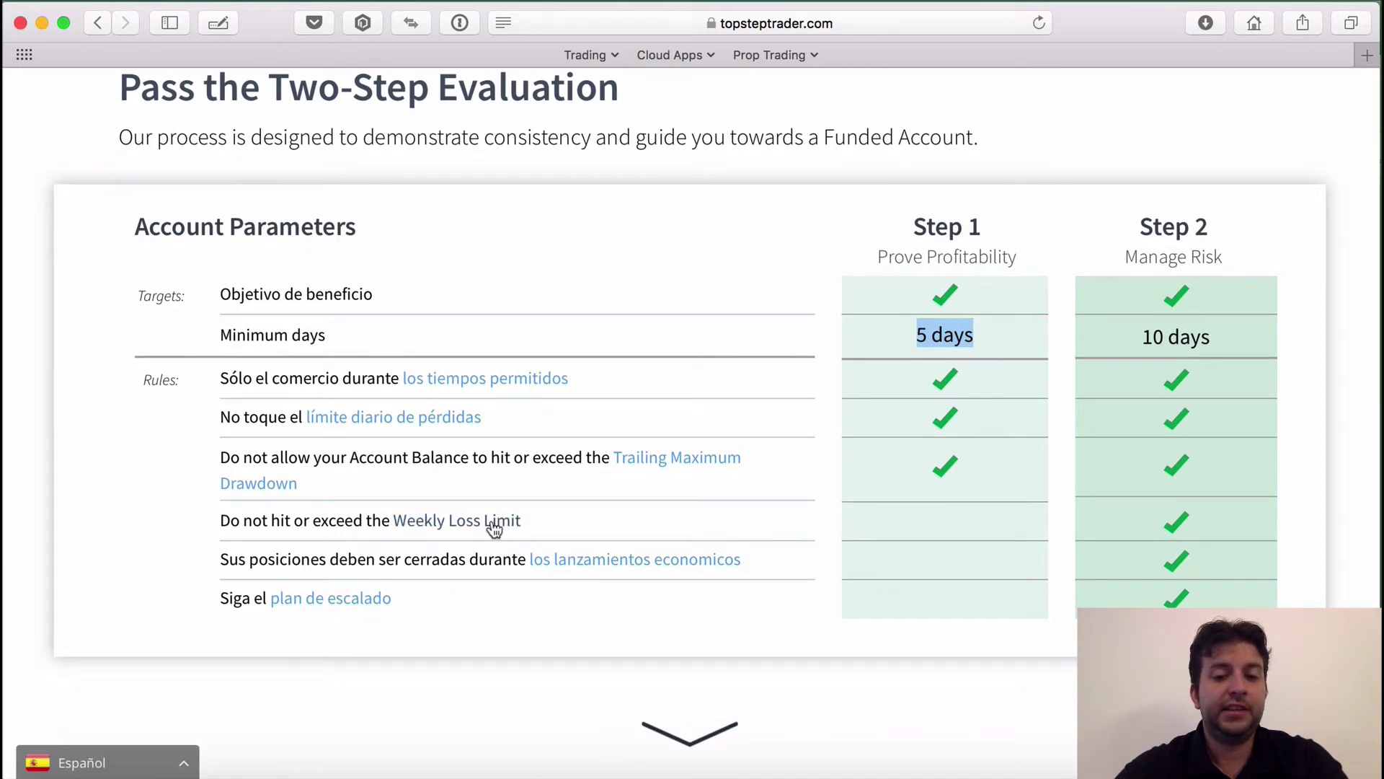
{"action": "double_click", "coordinate": [1205, 521]}
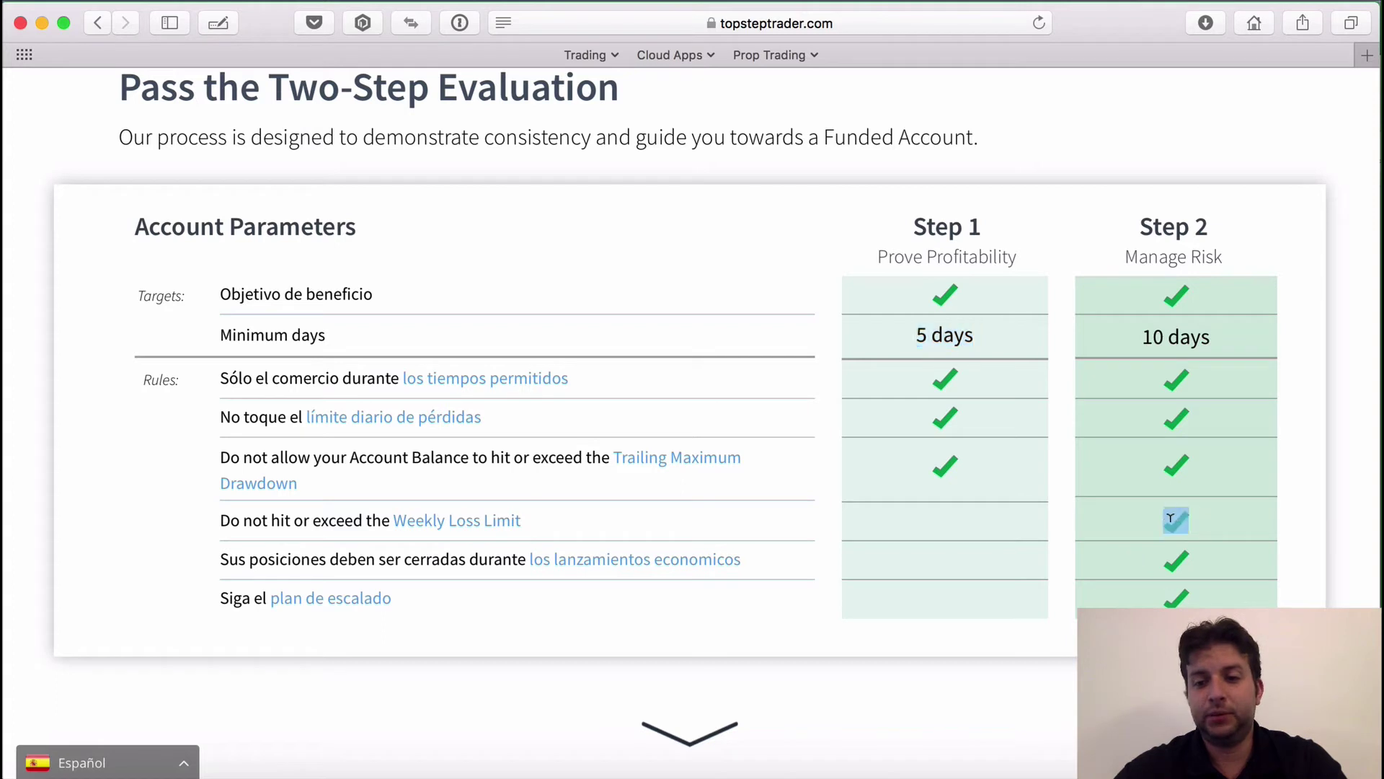
{"action": "left_click", "coordinate": [1207, 560]}
{"action": "left_click_drag", "start_coordinate": [1206, 561], "coordinate": [1175, 558]}
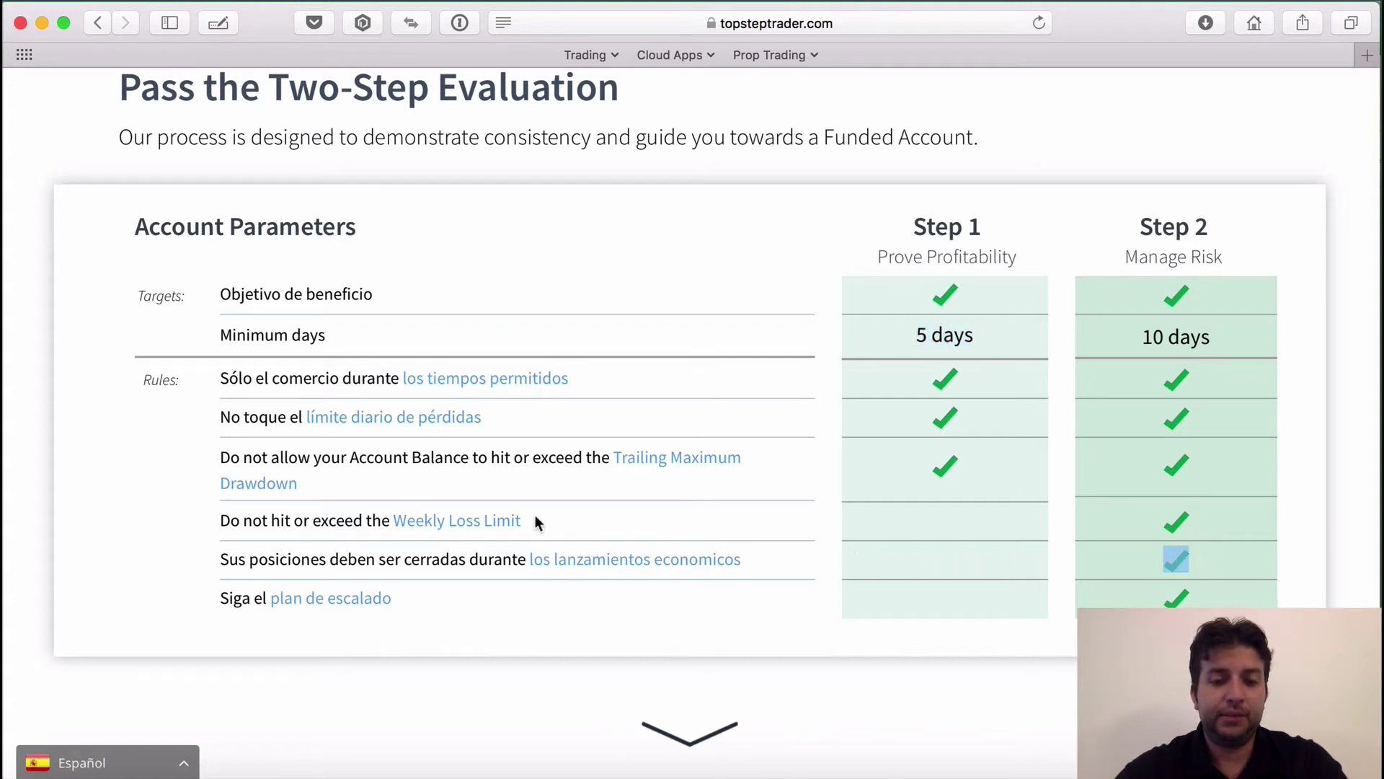
Highlight the rule texts on the weekly loss limit, closing positions during economic releases and the scaling plan
{"action": "left_click_drag", "start_coordinate": [534, 513], "coordinate": [269, 499]}
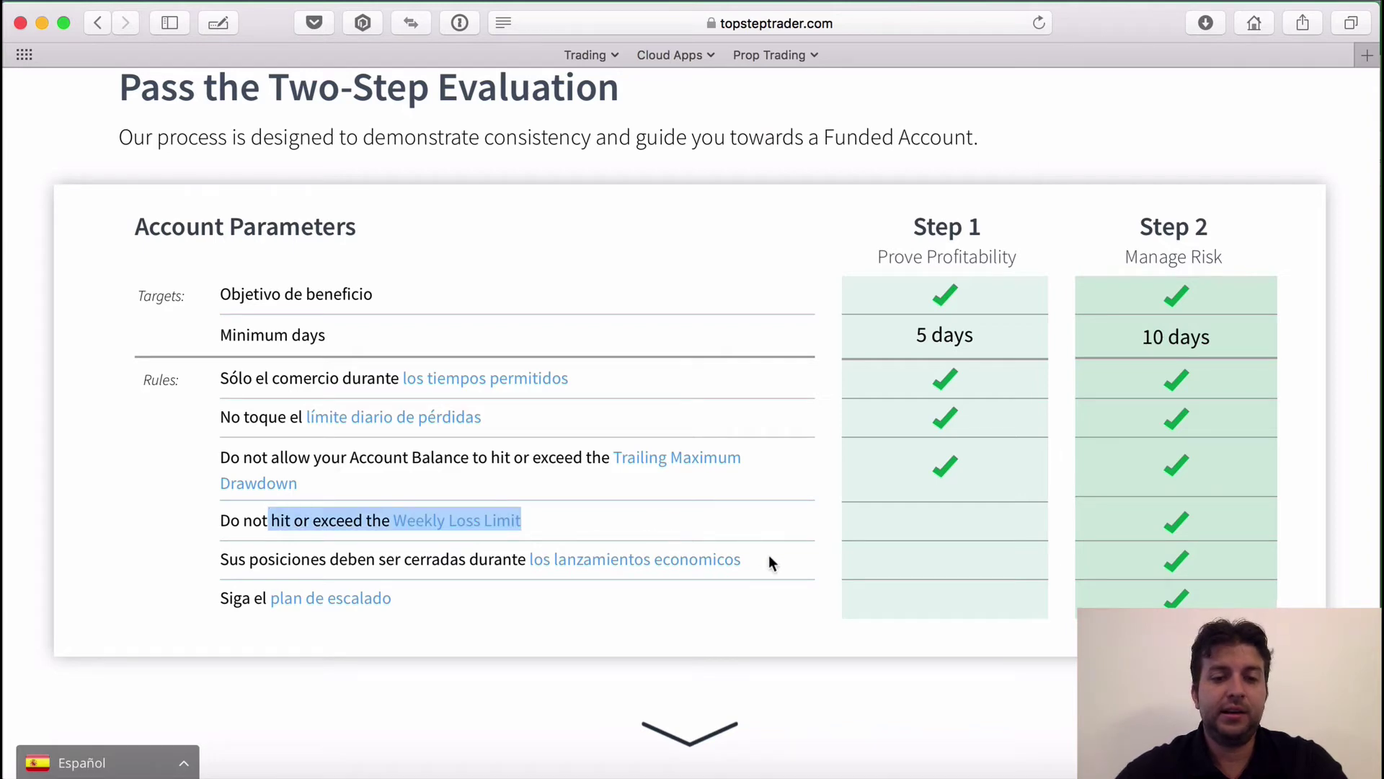
{"action": "left_click_drag", "start_coordinate": [759, 557], "coordinate": [218, 372]}
{"action": "left_click", "coordinate": [724, 583]}
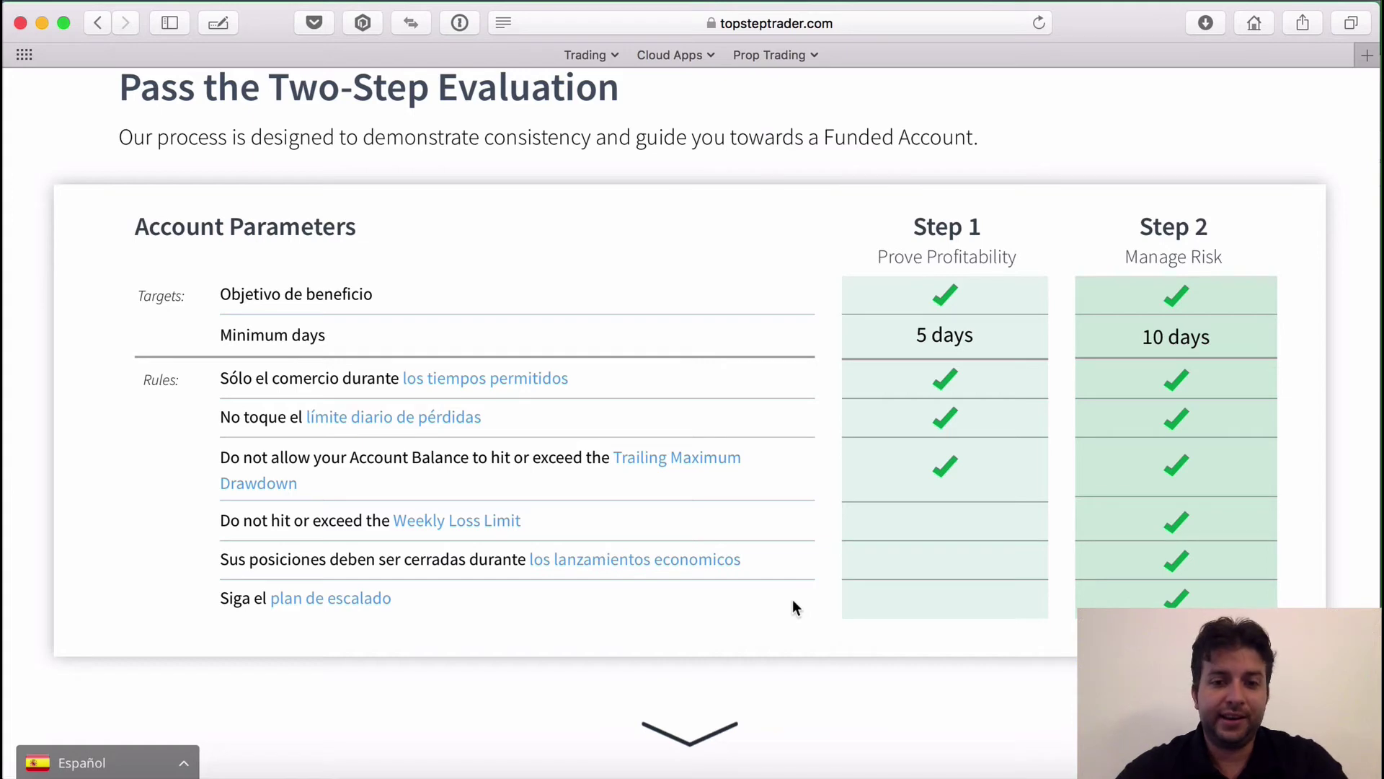
{"action": "left_click_drag", "start_coordinate": [411, 590], "coordinate": [216, 597]}
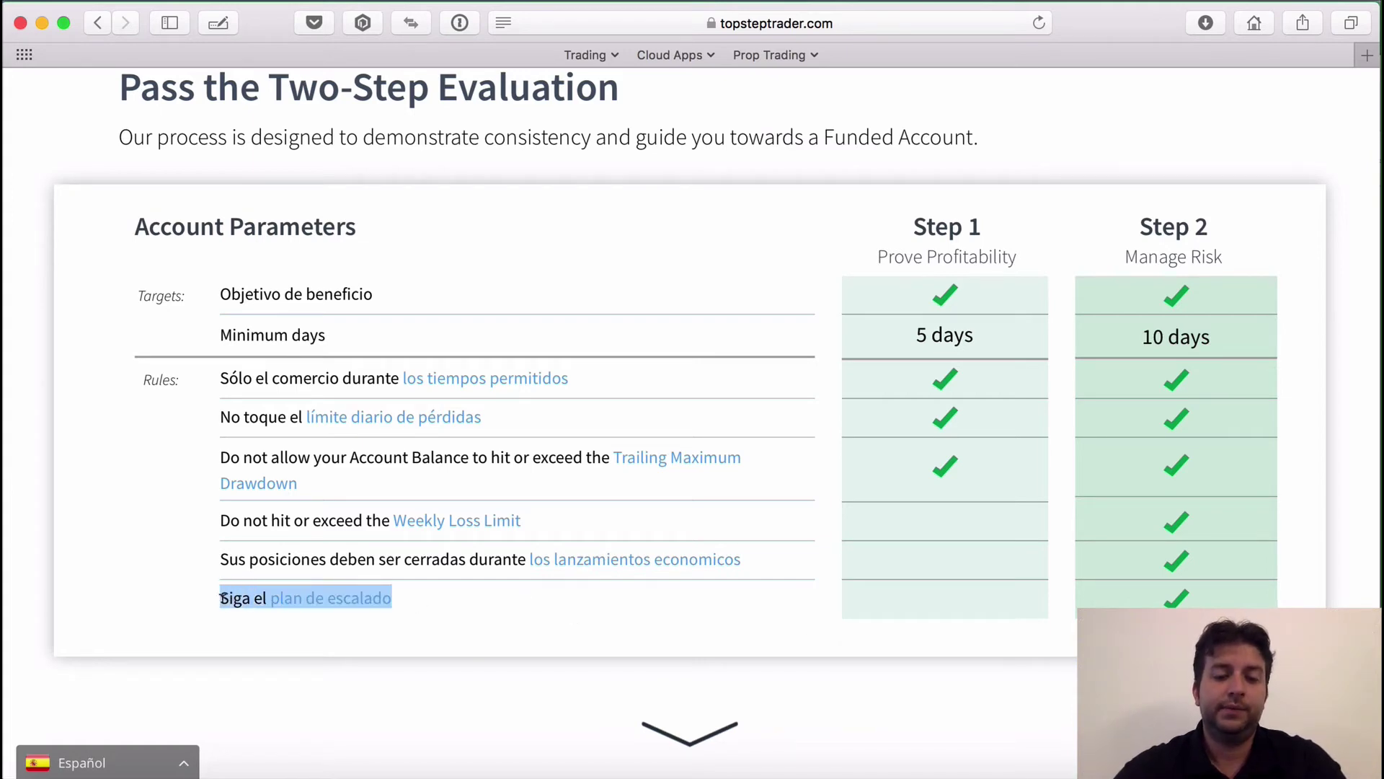
{"action": "left_click", "coordinate": [573, 604]}
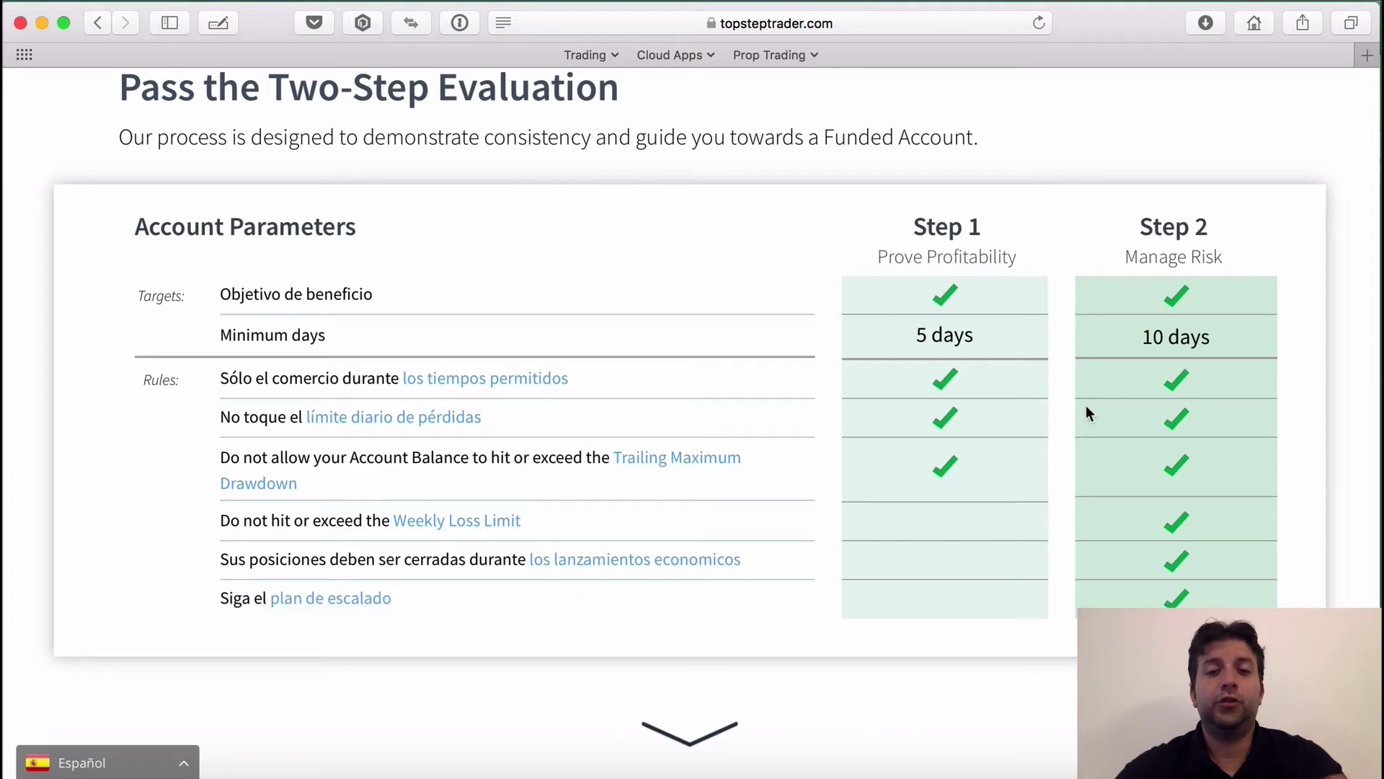
Open the permitted trading times link ("los tiempos permitidos") in a new tab and switch to it
{"action": "scroll", "coordinate": [982, 433], "scroll_direction": "up", "scroll_amount": 1}
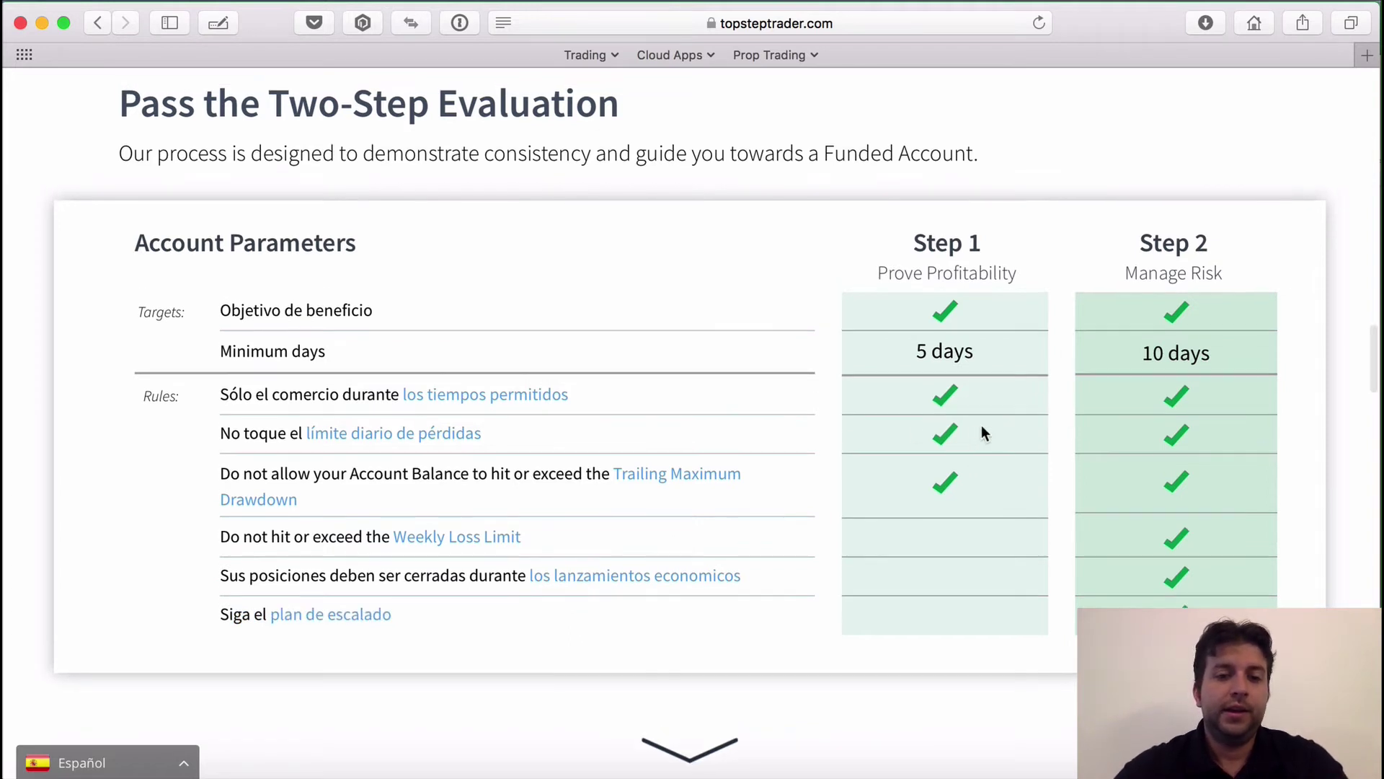
{"action": "left_click", "coordinate": [495, 396], "text": "super"}
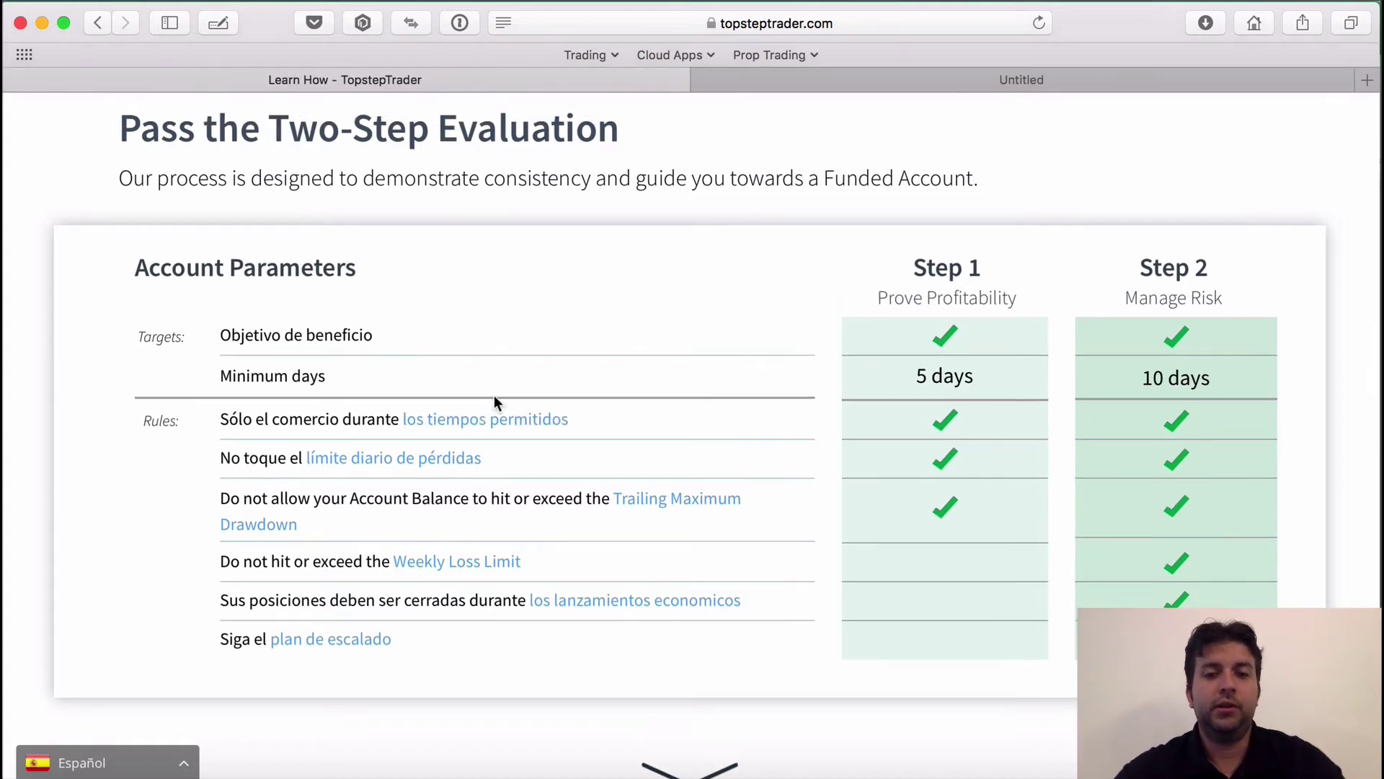
{"action": "left_click", "coordinate": [893, 83]}
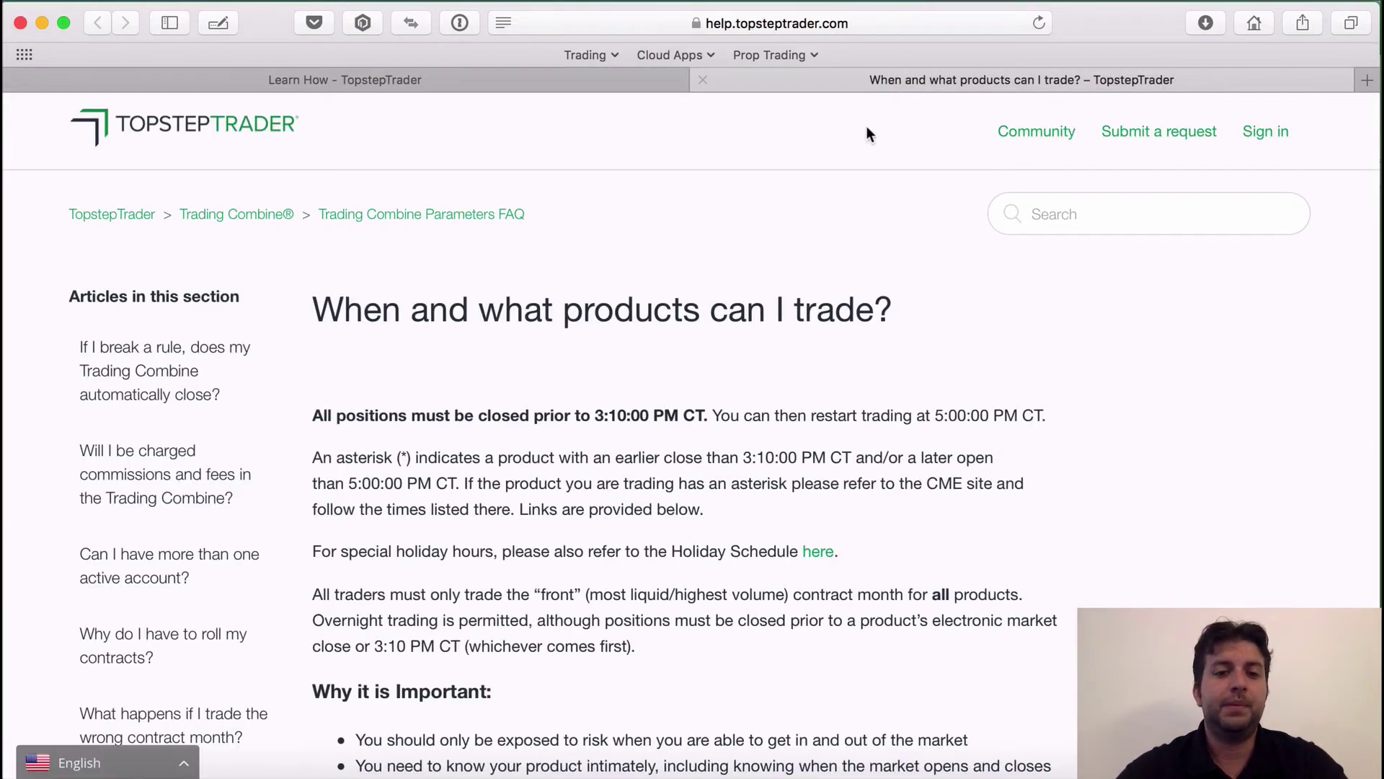
Highlight the time by which positions must be closed and the time at which trading can restart
{"action": "scroll", "coordinate": [549, 435], "scroll_direction": "down", "scroll_amount": 5}
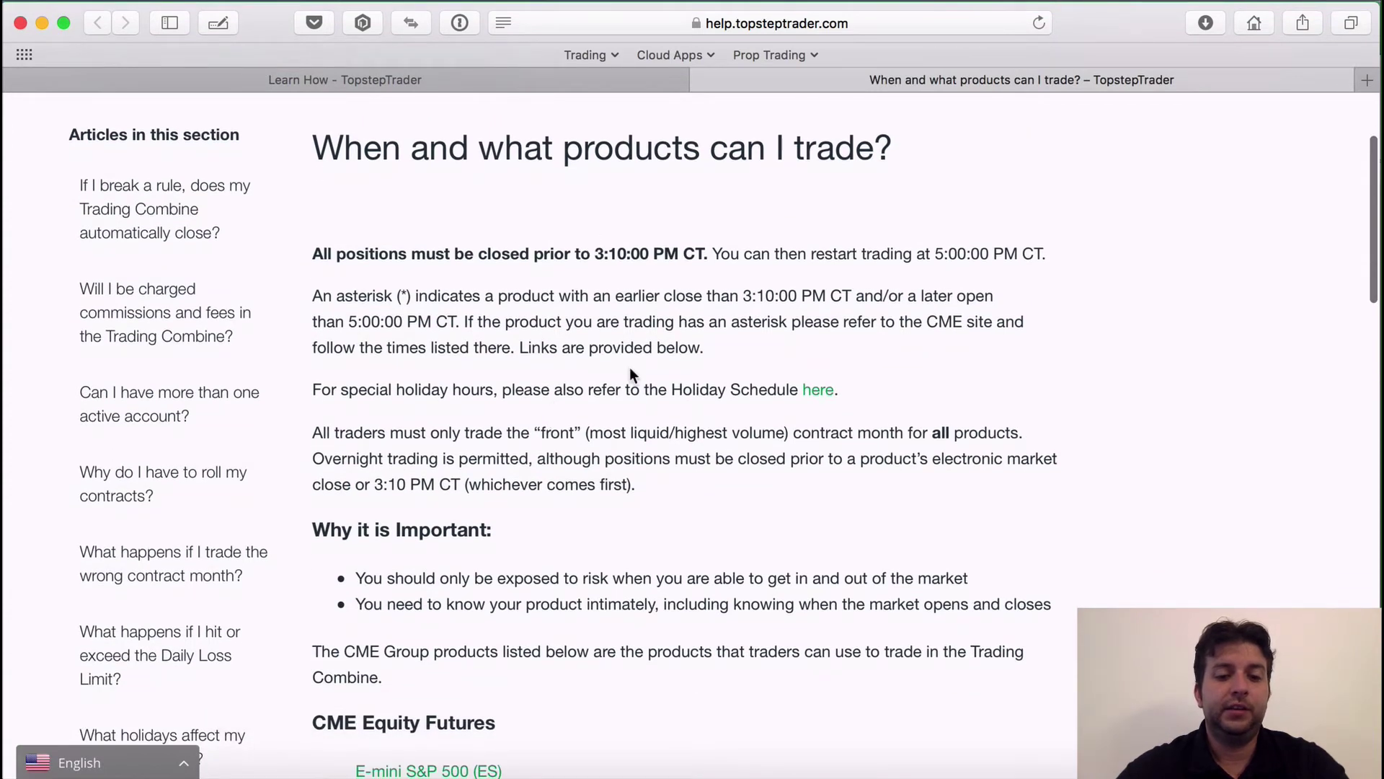
{"action": "scroll", "coordinate": [469, 322], "scroll_direction": "up", "scroll_amount": 1}
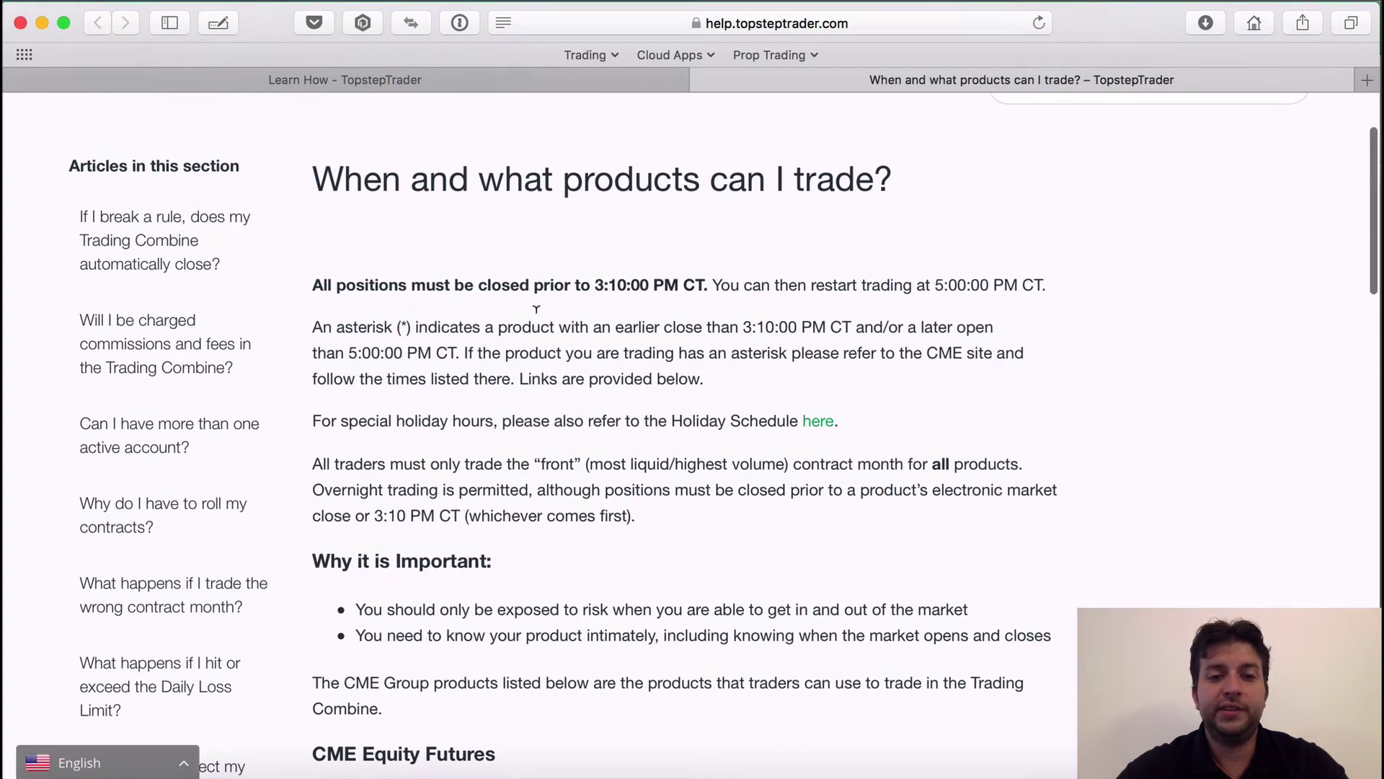
{"action": "left_click_drag", "start_coordinate": [596, 285], "coordinate": [645, 283]}
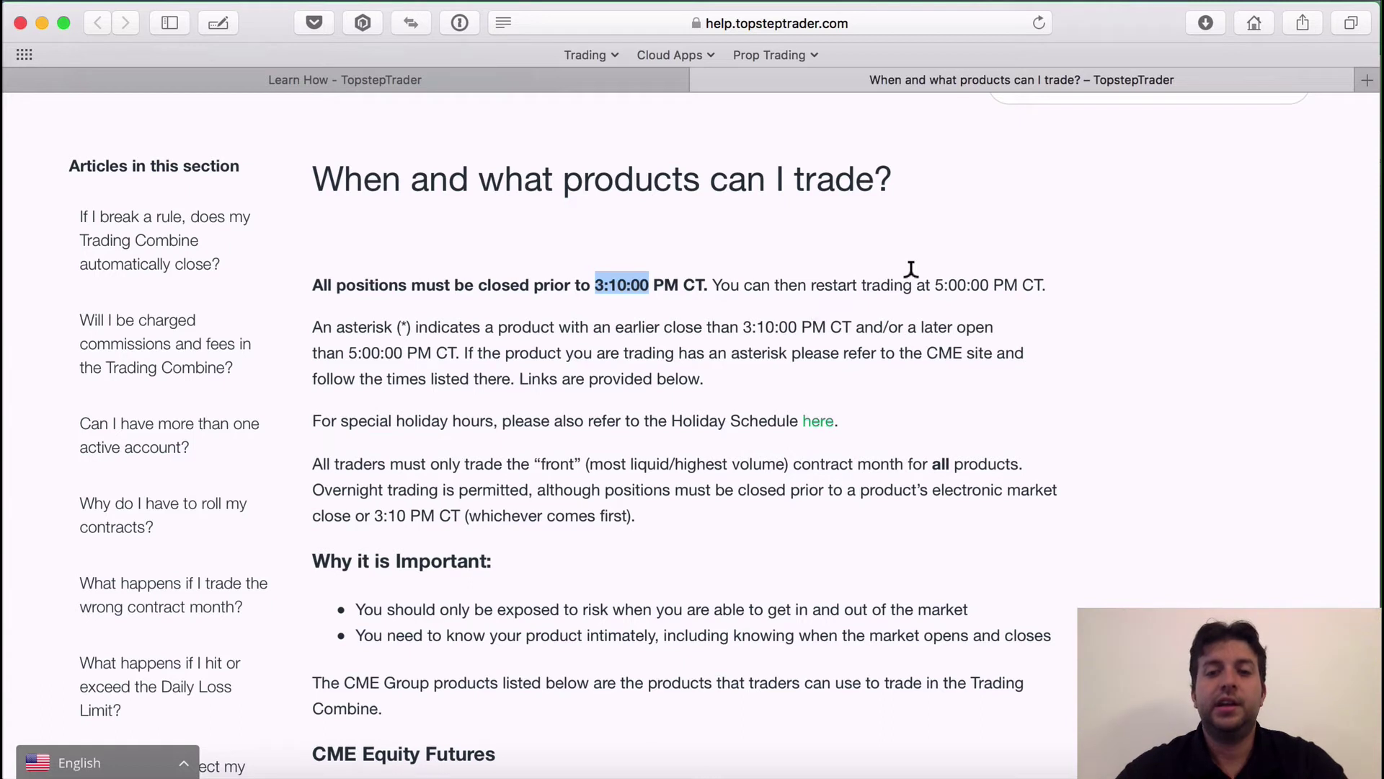
{"action": "left_click_drag", "start_coordinate": [935, 283], "coordinate": [1021, 282]}
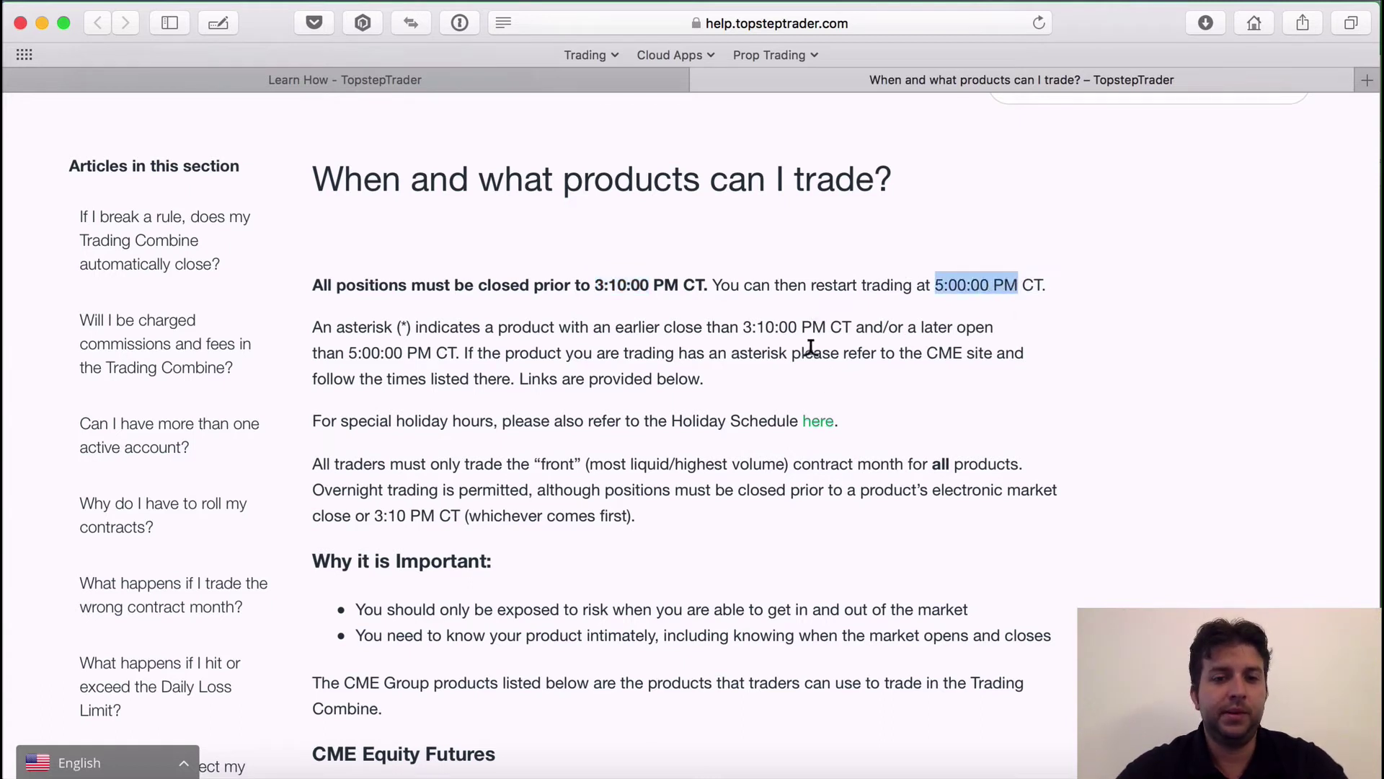
Look over the CME products allowed in the Trading Combine and close the article's tab
{"action": "scroll", "coordinate": [675, 403], "scroll_direction": "down", "scroll_amount": 5}
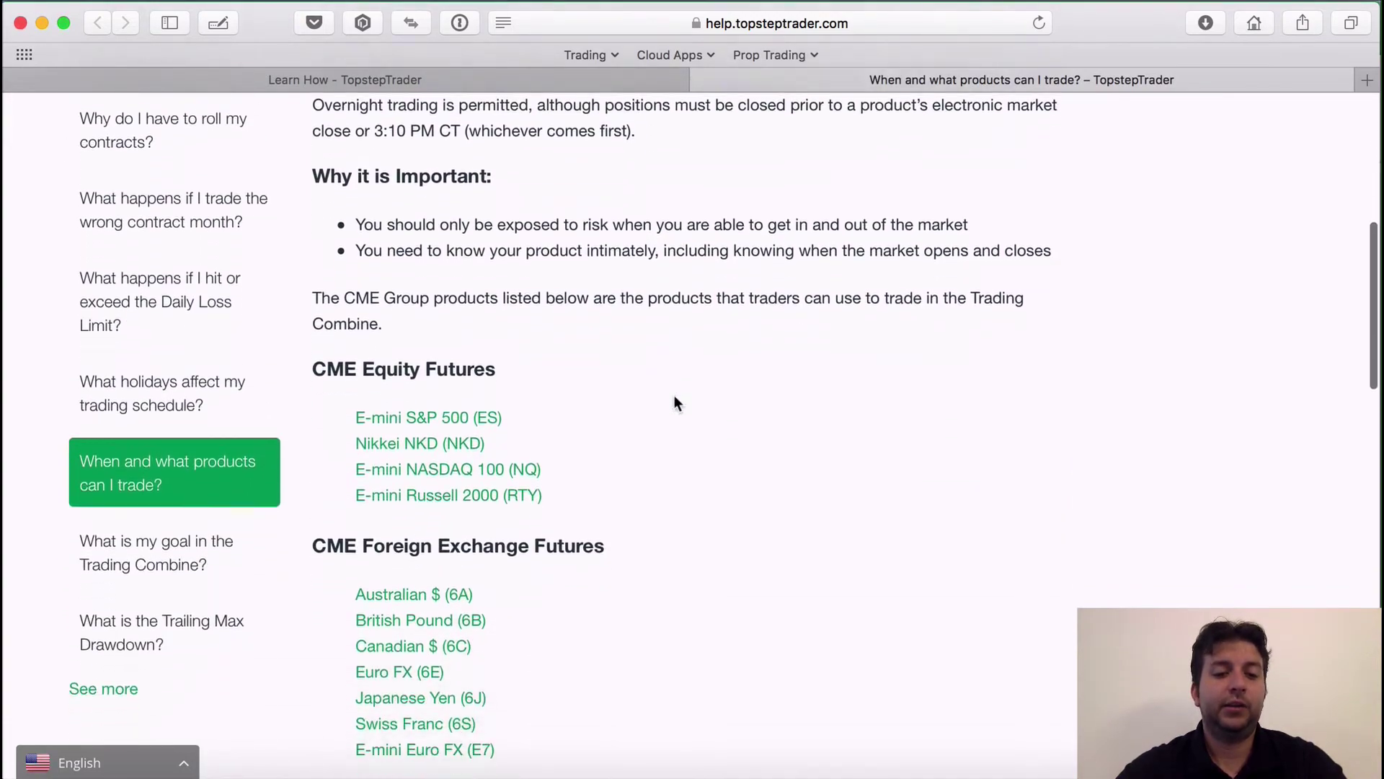
{"action": "scroll", "coordinate": [674, 395], "scroll_direction": "down", "scroll_amount": 9}
{"action": "scroll", "coordinate": [674, 395], "scroll_direction": "up", "scroll_amount": 15}
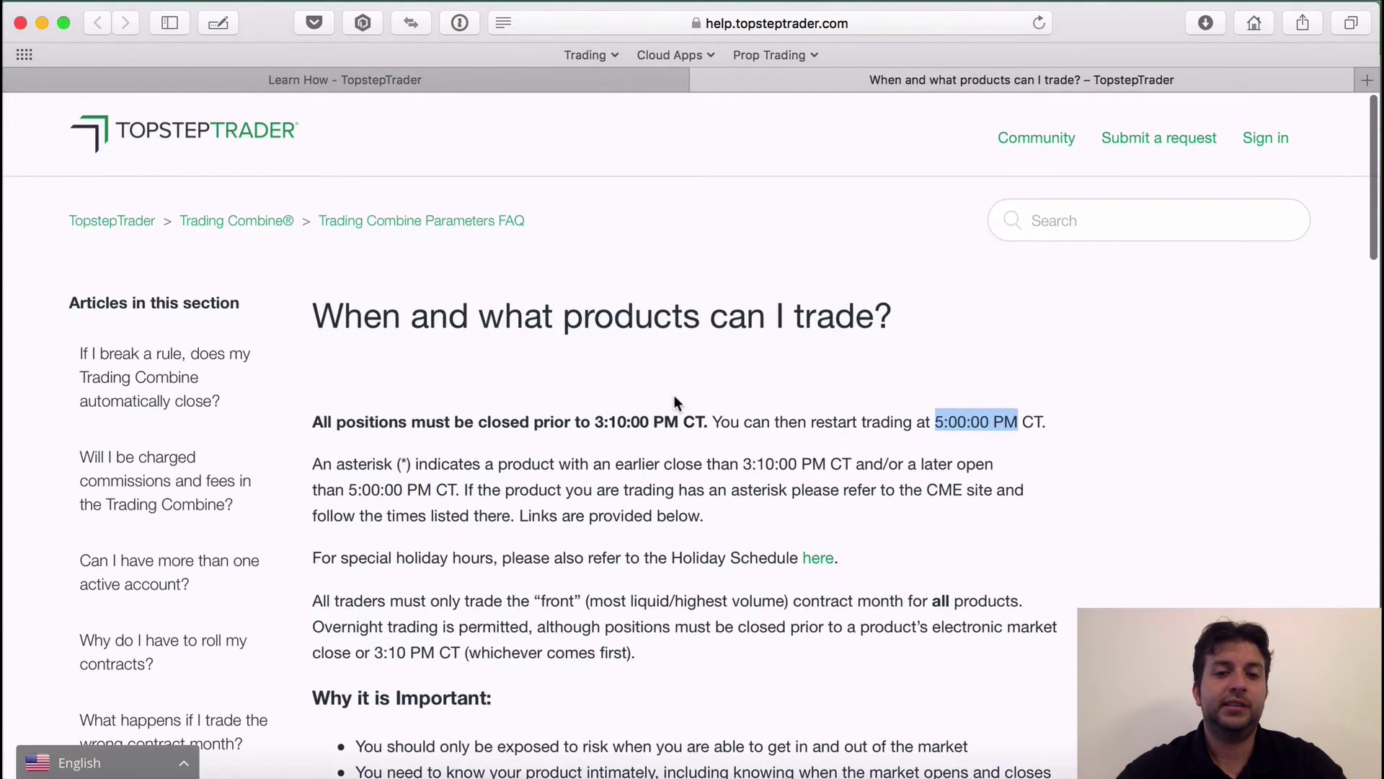
{"action": "left_click", "coordinate": [701, 80]}
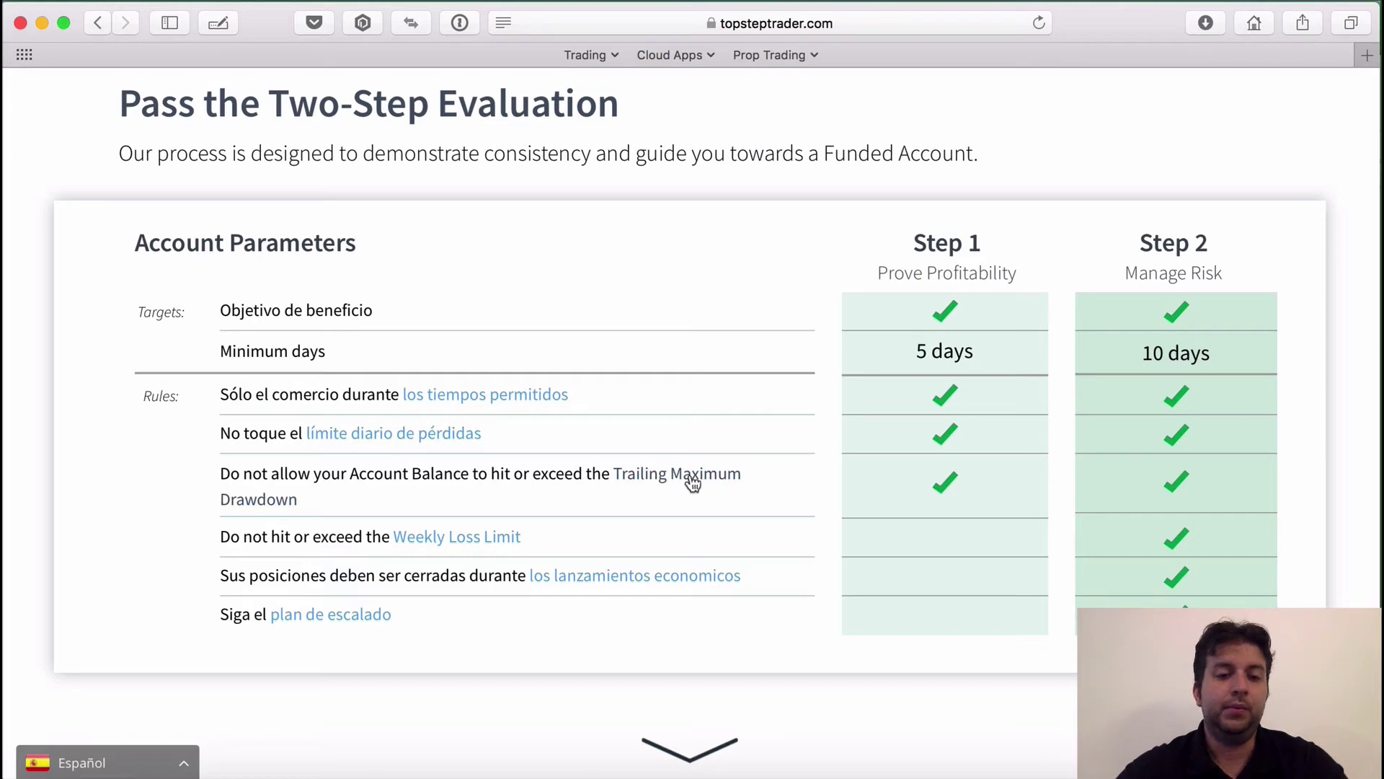
Open the scaling plan link ("plan de escalado") in a new tab and switch to it
{"action": "left_click", "coordinate": [364, 613], "text": "super"}
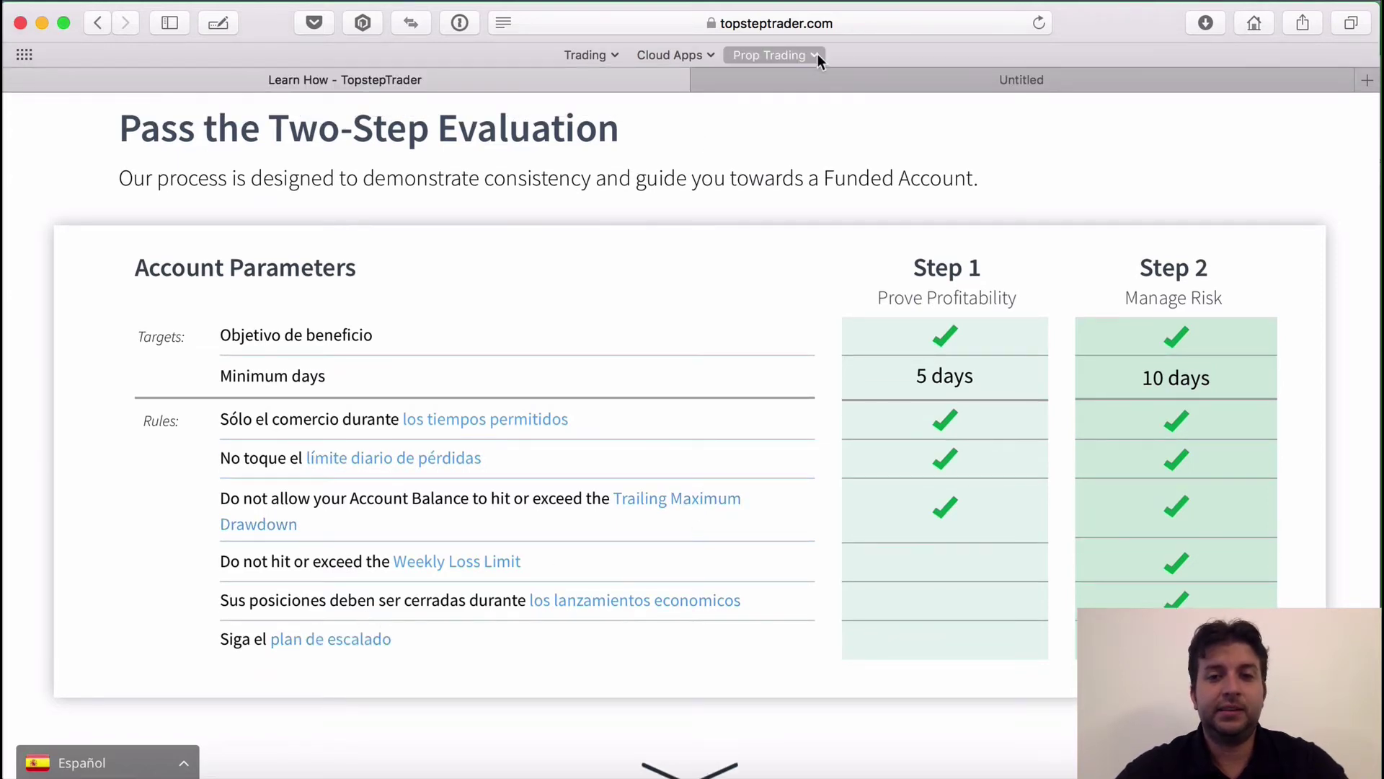
{"action": "left_click", "coordinate": [850, 84]}
{"action": "scroll", "coordinate": [642, 462], "scroll_direction": "down", "scroll_amount": 10}
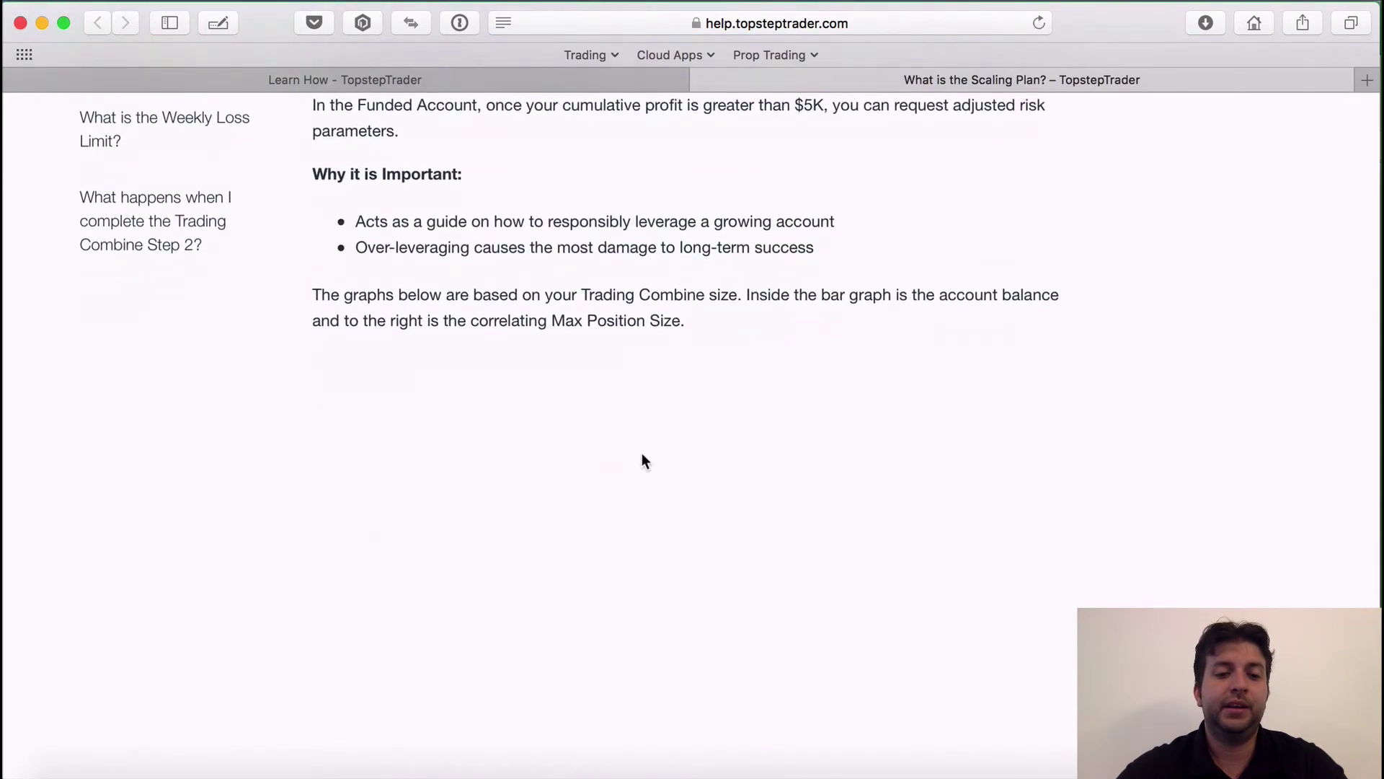
Compare the scaling plan's maximum position sizes by account balance for the $30,000, $50,000, $100,000 and $150,000 accounts
{"action": "scroll", "coordinate": [511, 317], "scroll_direction": "up", "scroll_amount": 2}
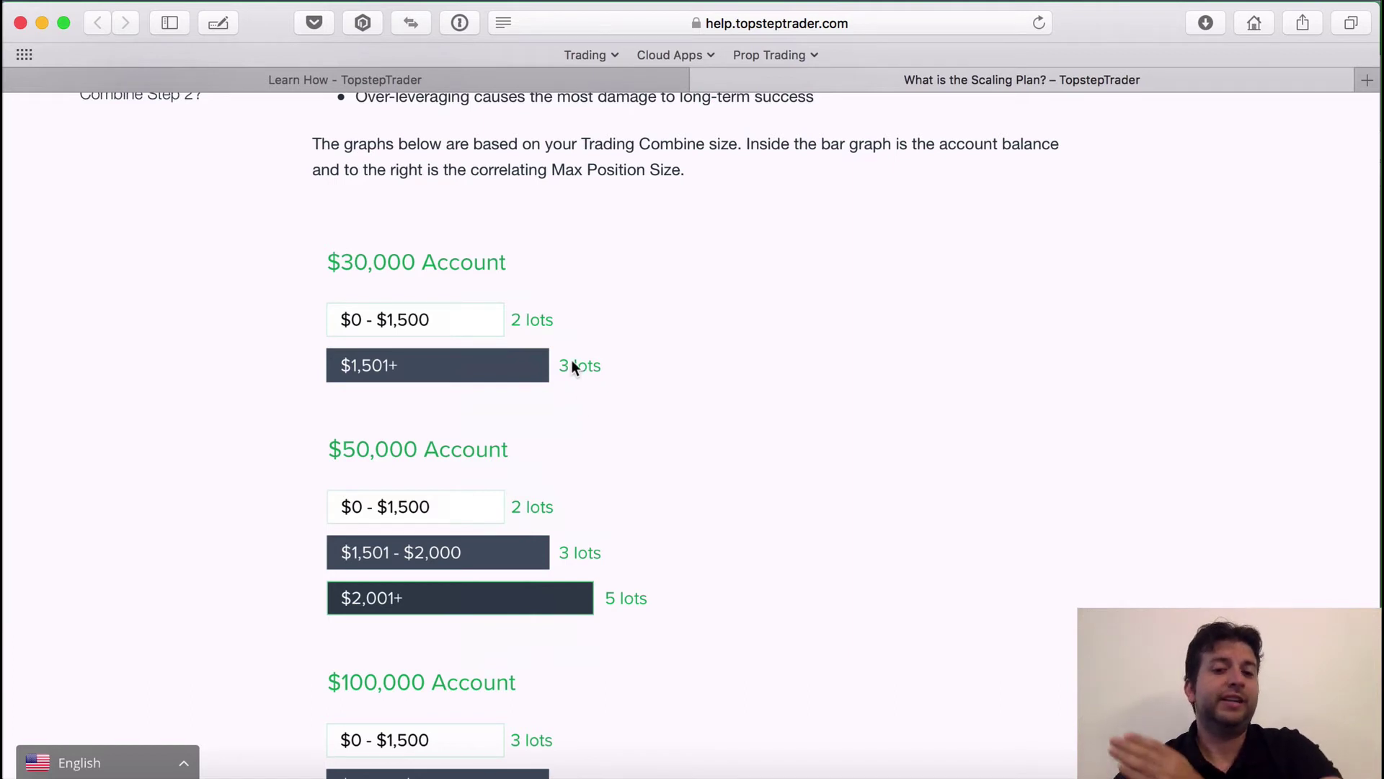
{"action": "scroll", "coordinate": [604, 426], "scroll_direction": "down", "scroll_amount": 3}
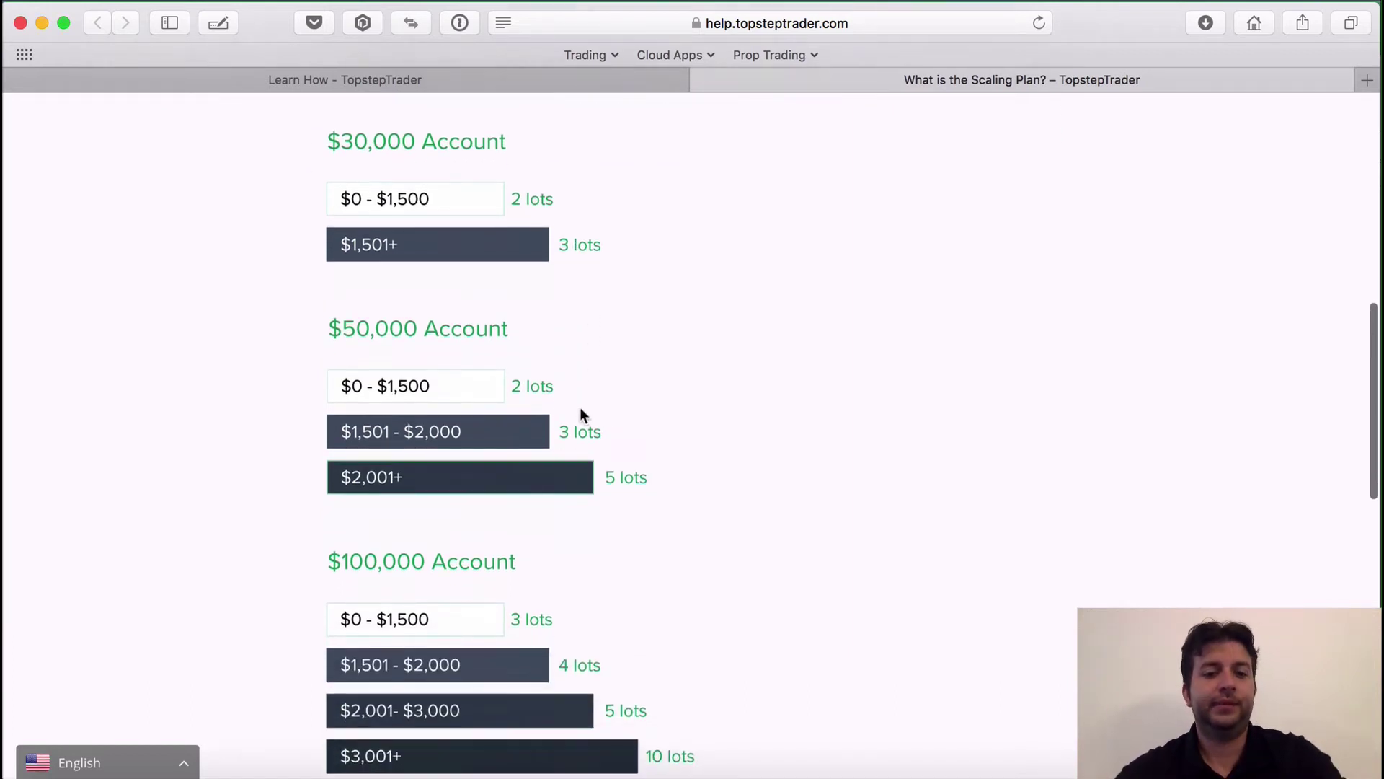
{"action": "scroll", "coordinate": [615, 476], "scroll_direction": "down", "scroll_amount": 8}
{"action": "scroll", "coordinate": [615, 475], "scroll_direction": "up", "scroll_amount": 5}
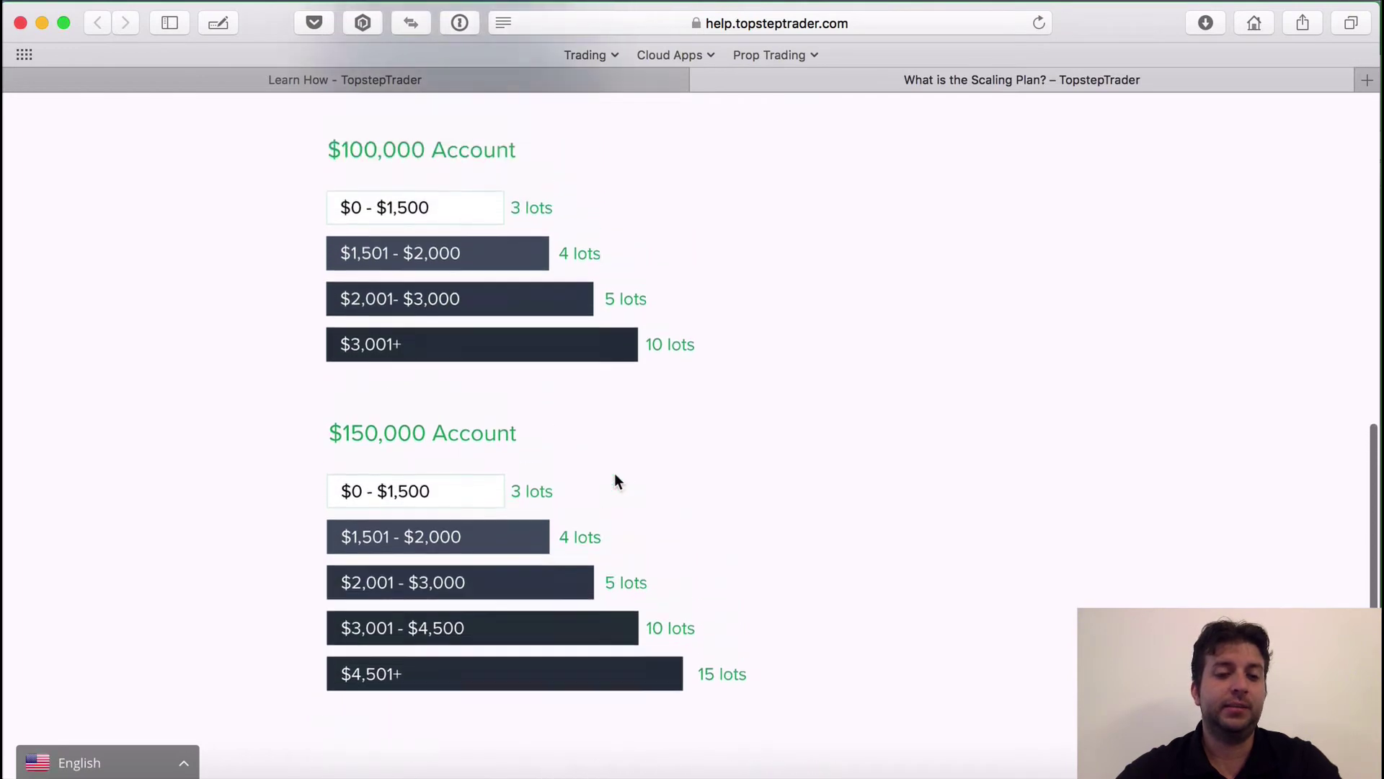
{"action": "scroll", "coordinate": [615, 477], "scroll_direction": "up", "scroll_amount": 10}
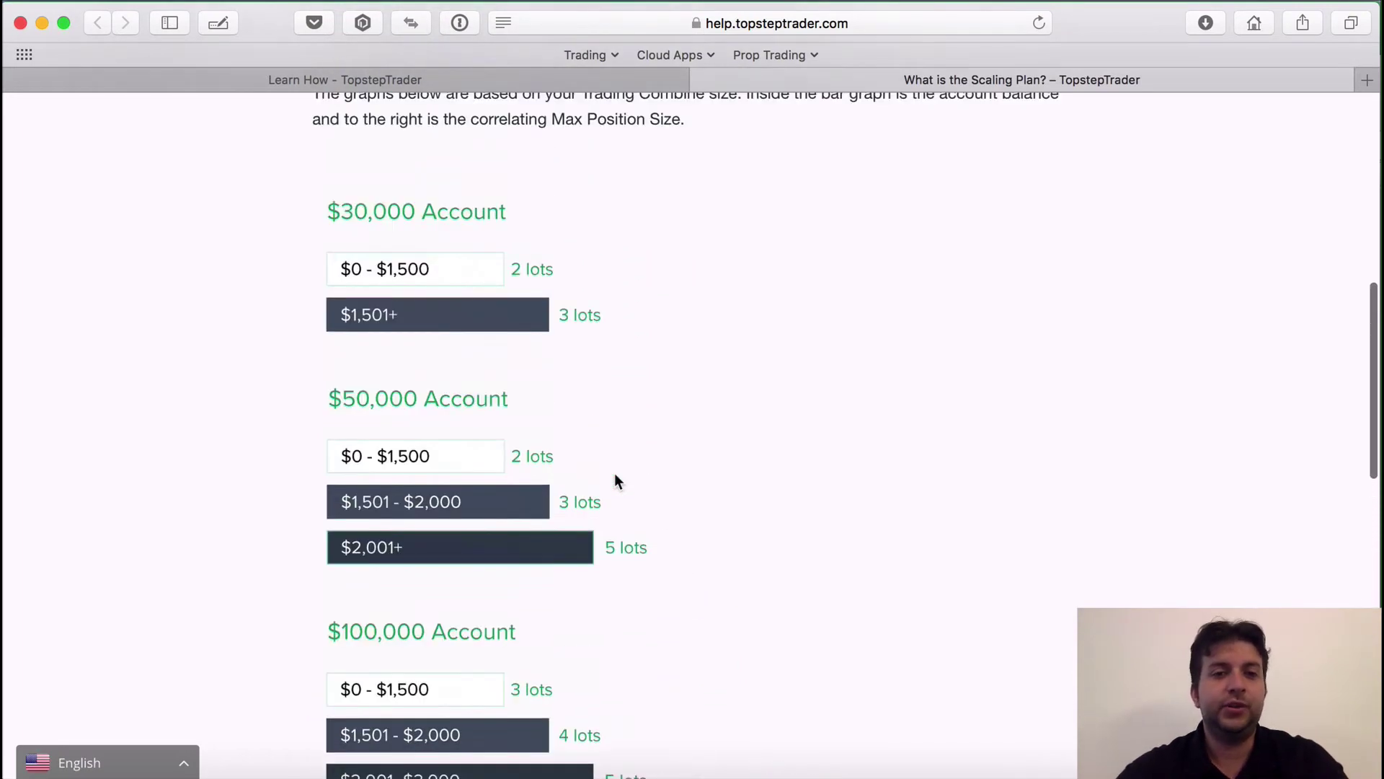
Return to the Learn How page and read the Funded Account ("cuenta financiada") section below the evaluation rules
{"action": "scroll", "coordinate": [615, 481], "scroll_direction": "up", "scroll_amount": 7}
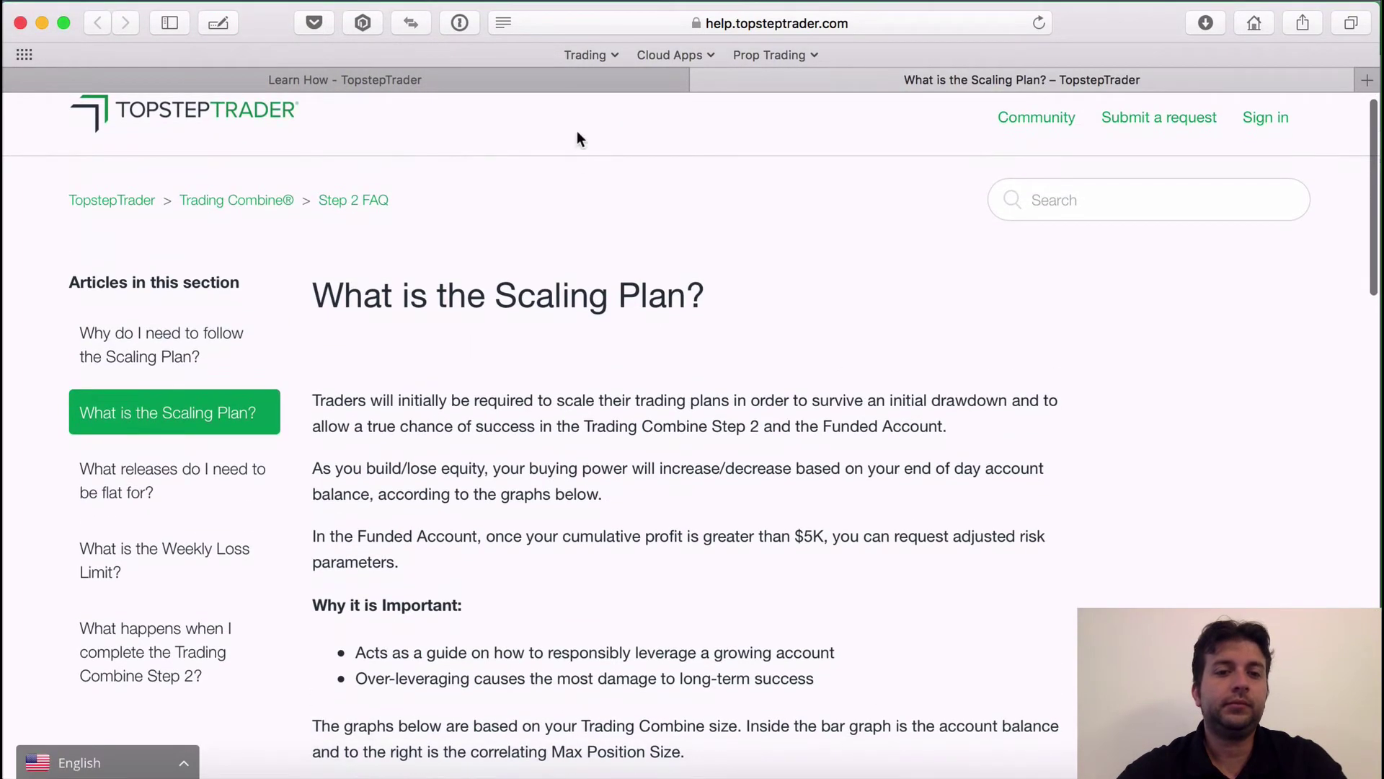
{"action": "left_click", "coordinate": [578, 82]}
{"action": "scroll", "coordinate": [633, 384], "scroll_direction": "down", "scroll_amount": 5}
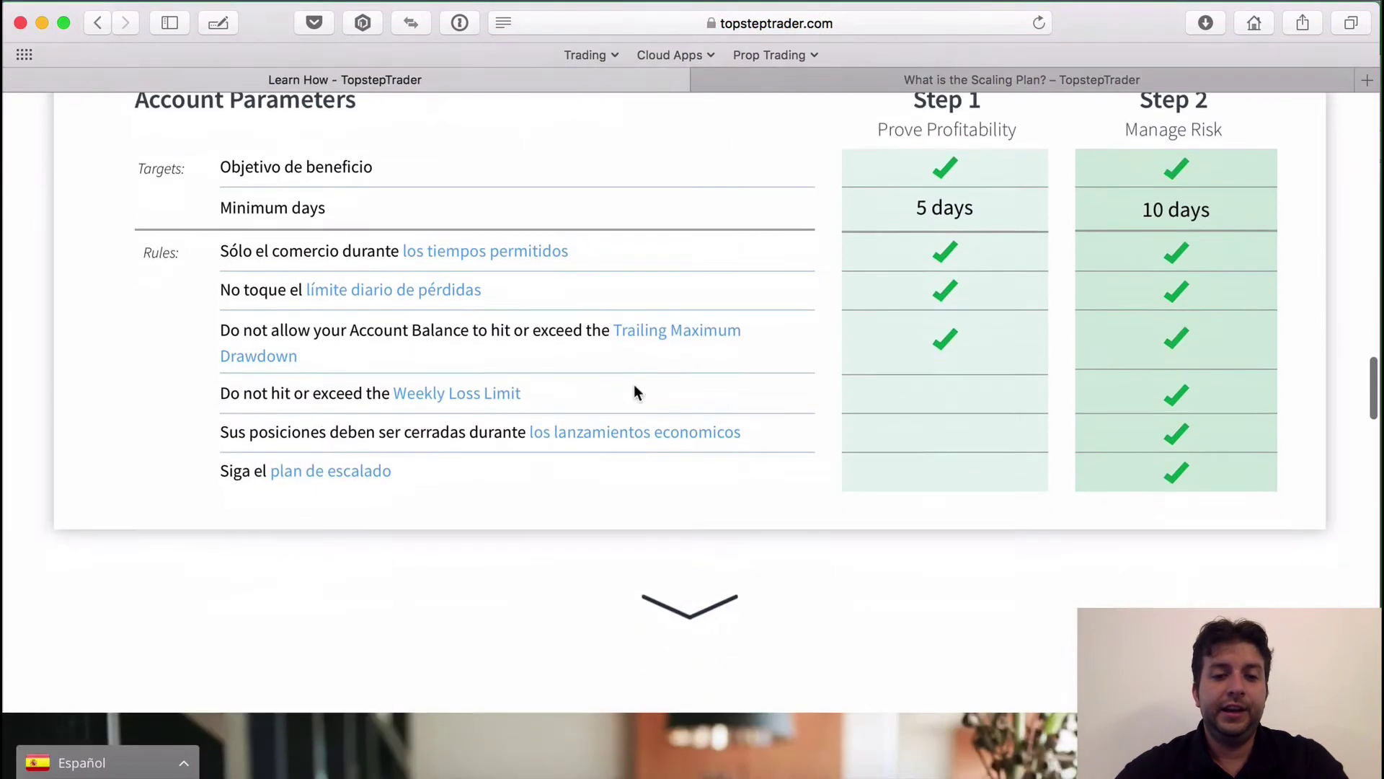
{"action": "scroll", "coordinate": [634, 391], "scroll_direction": "down", "scroll_amount": 6}
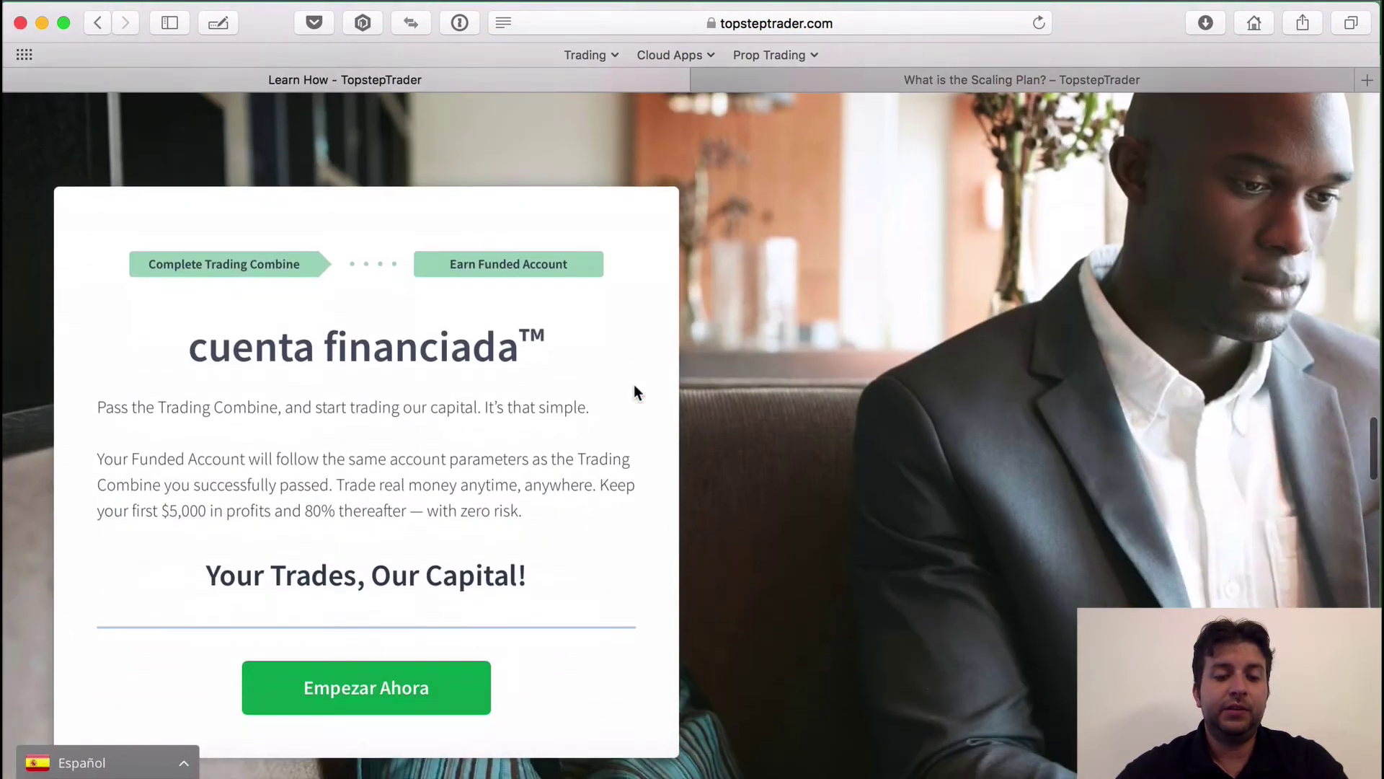
{"action": "scroll", "coordinate": [644, 378], "scroll_direction": "up", "scroll_amount": 2}
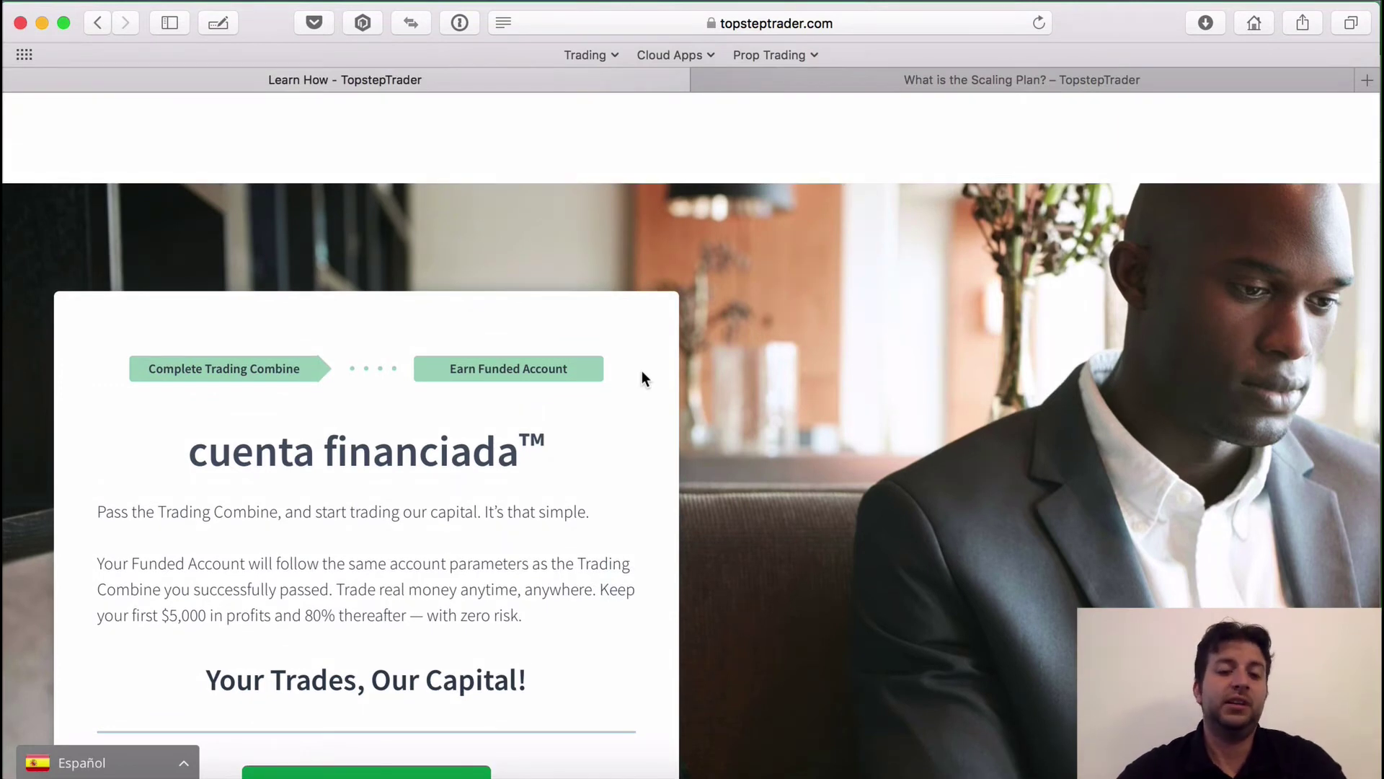
{"action": "scroll", "coordinate": [560, 538], "scroll_direction": "down", "scroll_amount": 2}
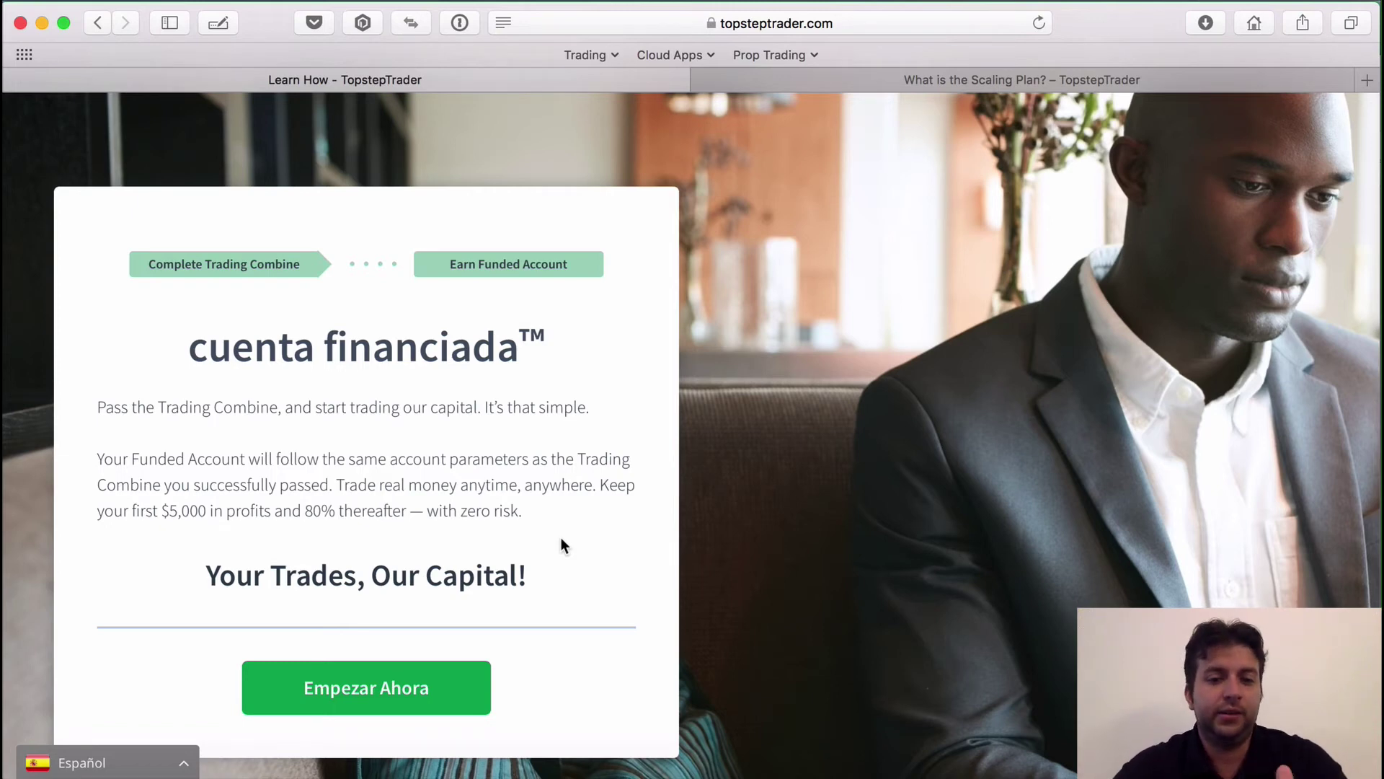
{"action": "scroll", "coordinate": [560, 537], "scroll_direction": "down", "scroll_amount": 5}
Go back to the account comparison table and highlight the monthly price of the $30K account
{"action": "scroll", "coordinate": [561, 535], "scroll_direction": "up", "scroll_amount": 10}
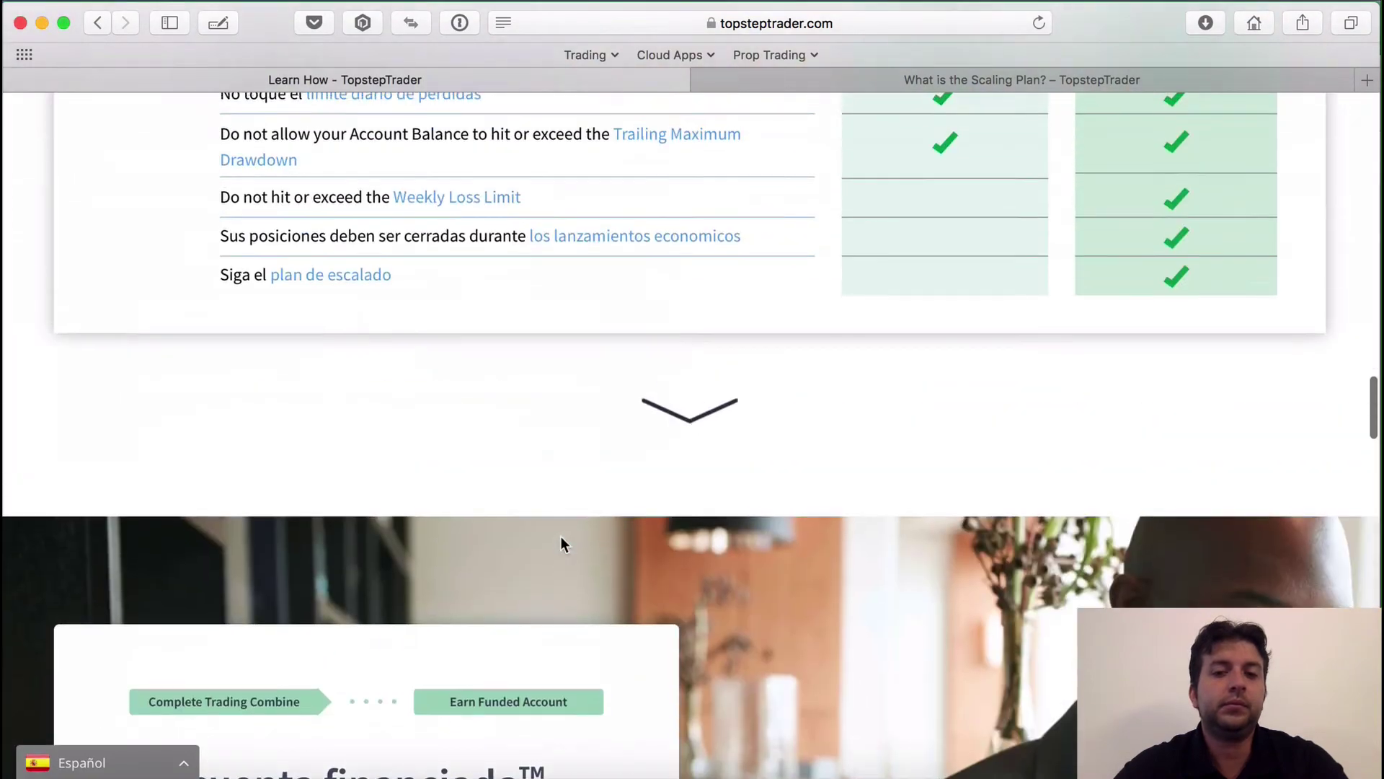
{"action": "scroll", "coordinate": [562, 542], "scroll_direction": "up", "scroll_amount": 10}
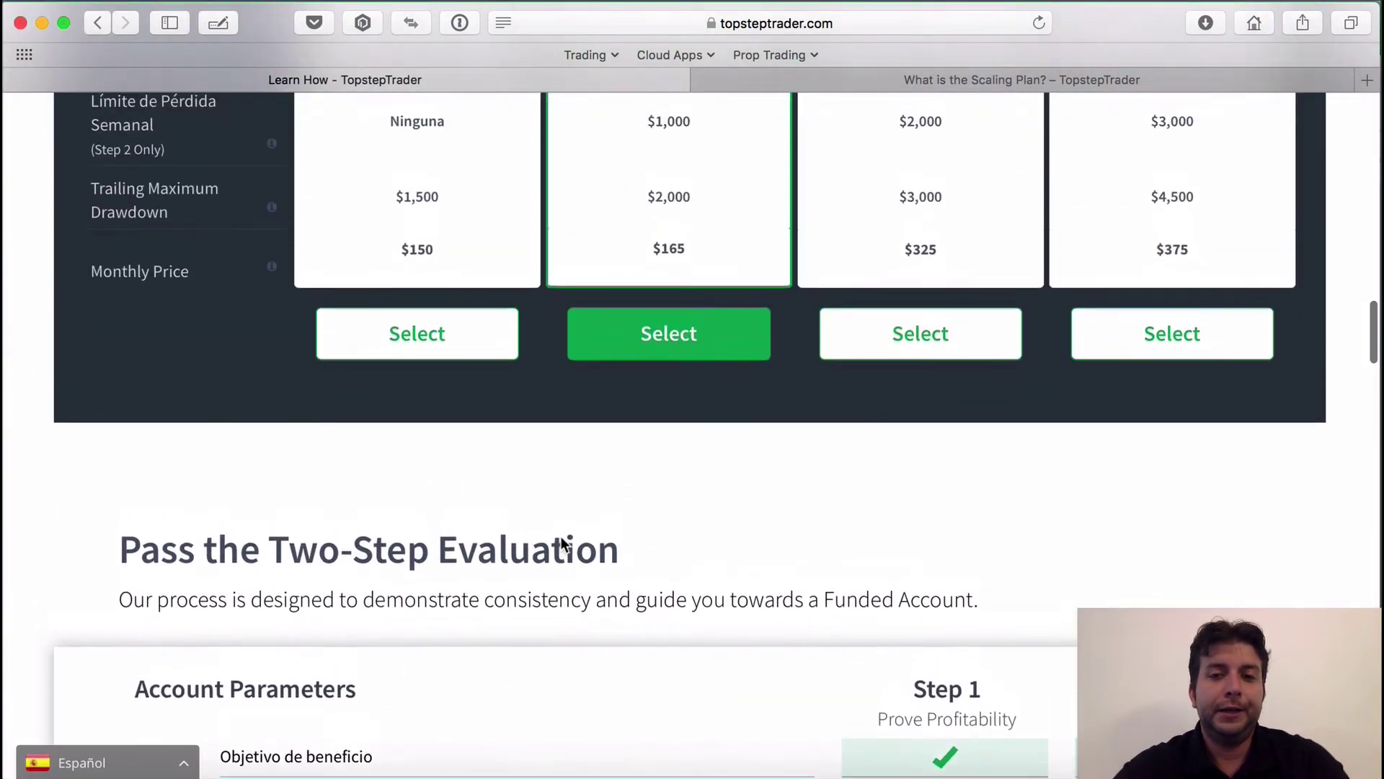
{"action": "scroll", "coordinate": [561, 542], "scroll_direction": "up", "scroll_amount": 5}
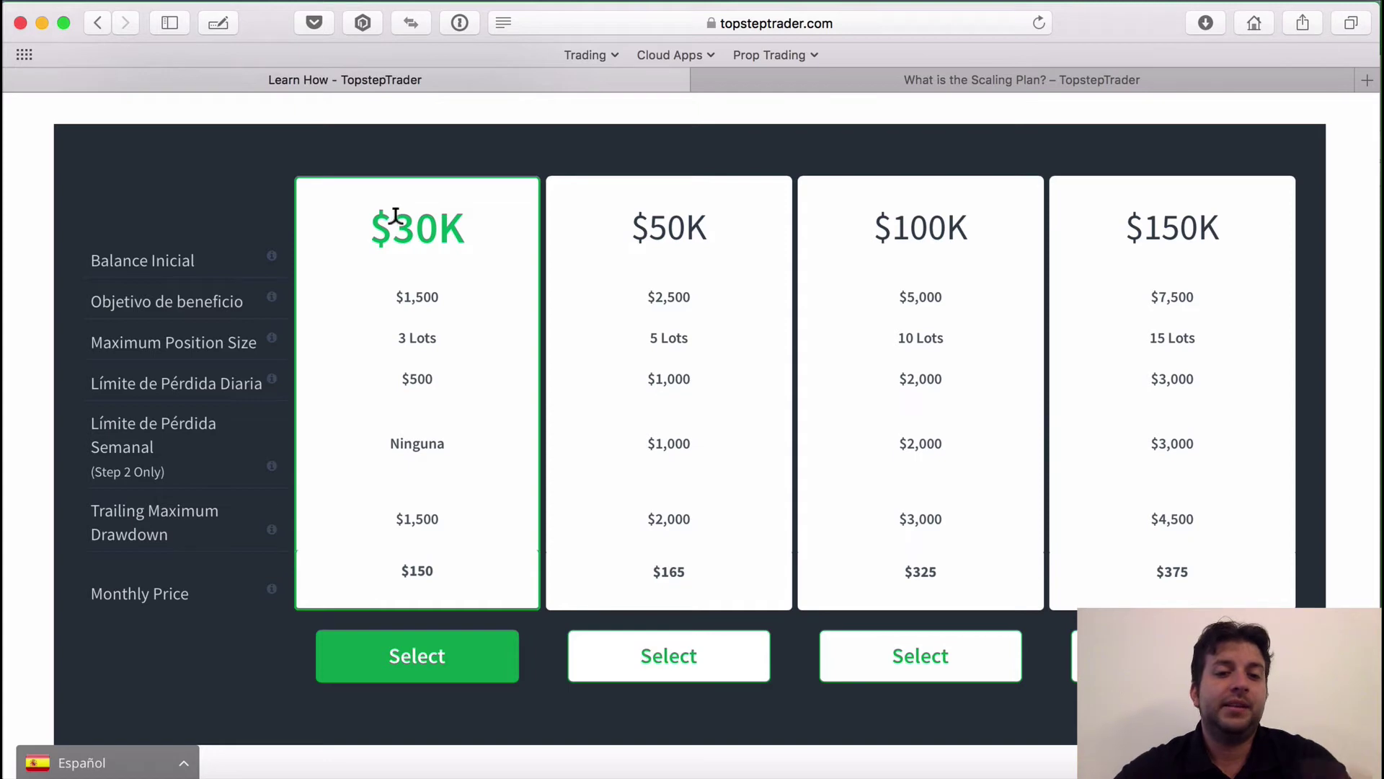
{"action": "left_click_drag", "start_coordinate": [448, 574], "coordinate": [399, 567]}
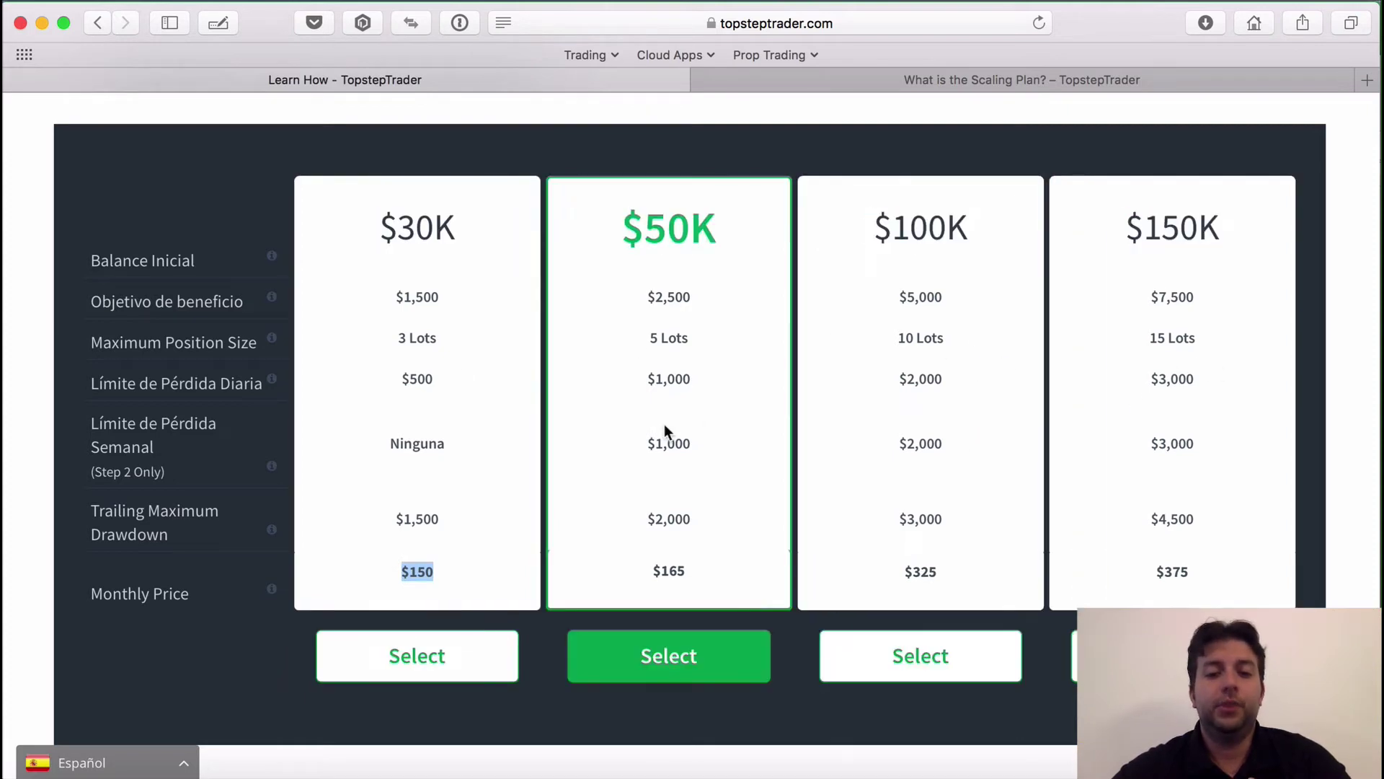
Switch to the TSTPlan workbook in Excel and point out the Capital and Contratos values on the Proyección sheet
{"action": "key", "text": "super+Tab"}
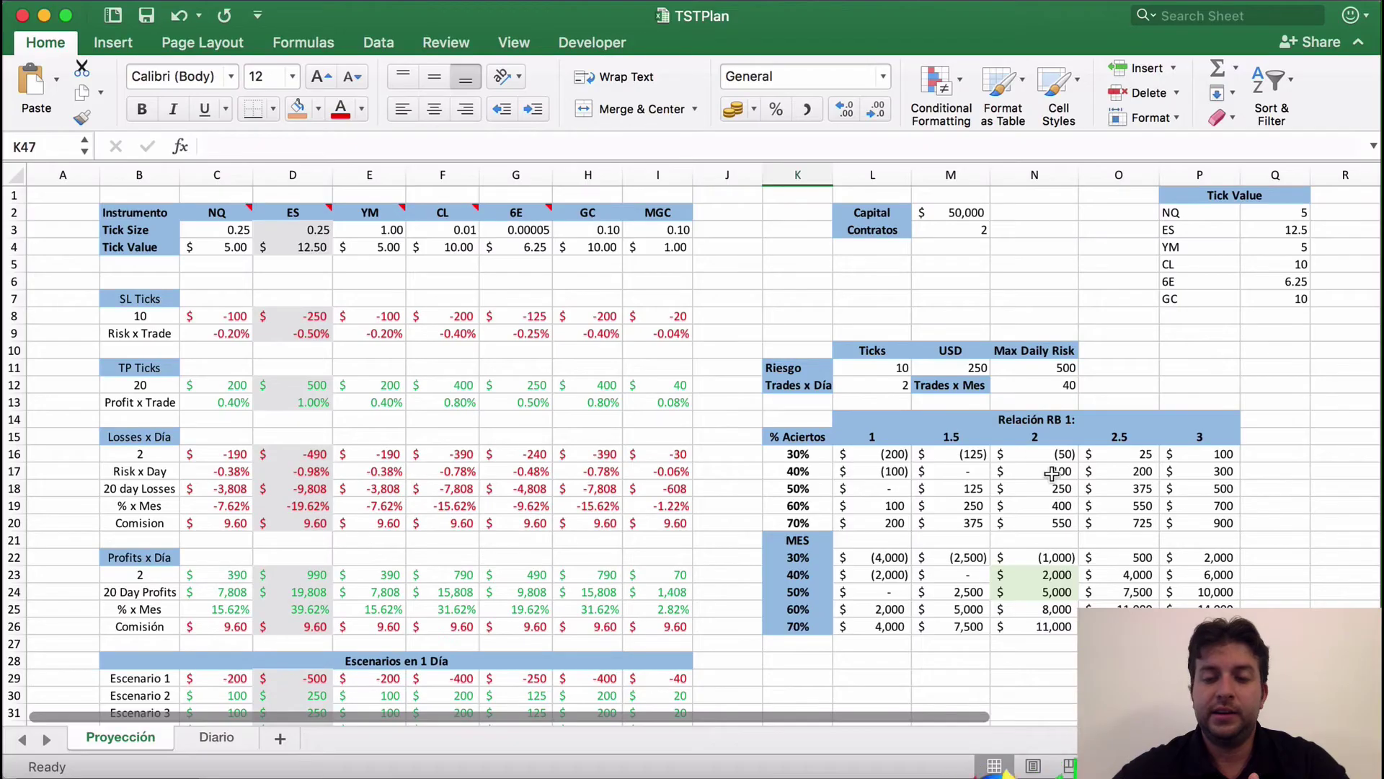
{"action": "scroll", "coordinate": [786, 310], "scroll_direction": "right", "scroll_amount": 1}
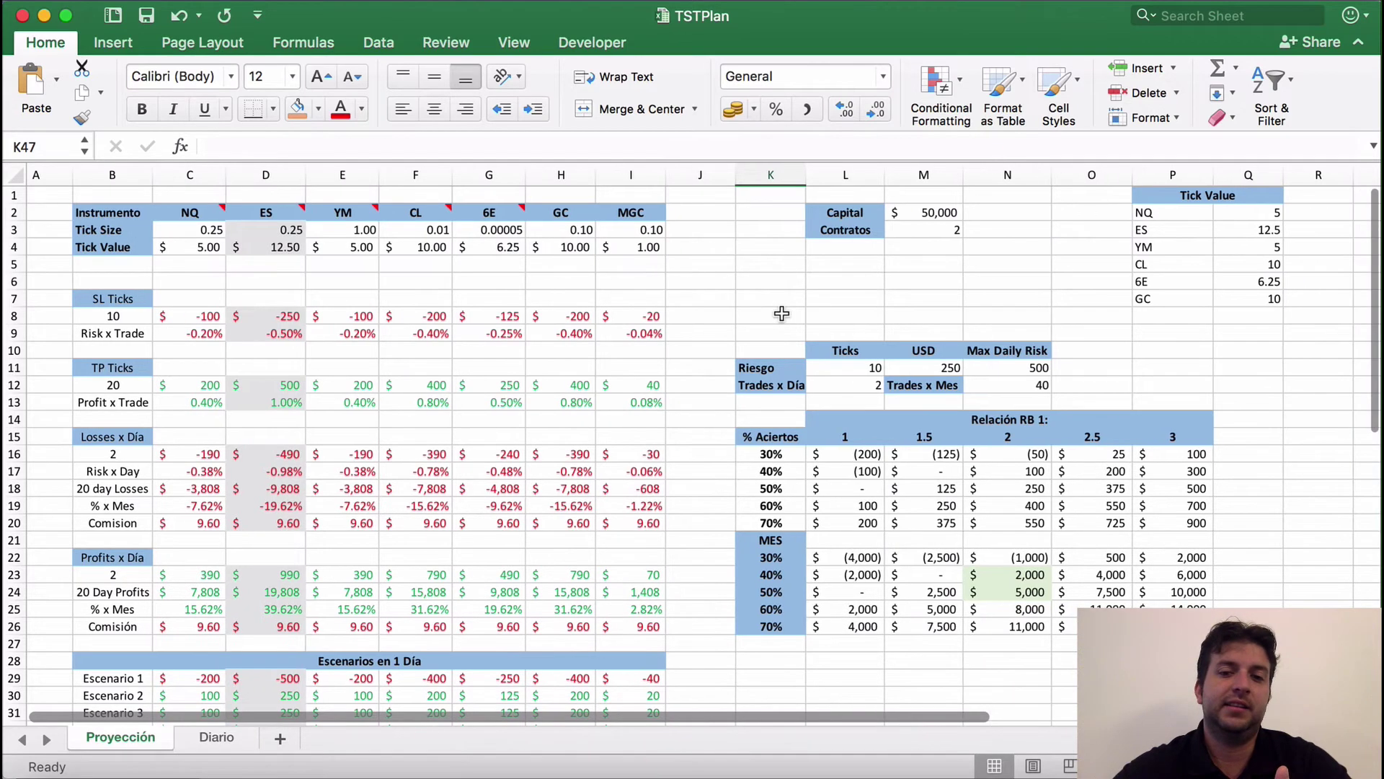
{"action": "scroll", "coordinate": [739, 304], "scroll_direction": "left", "scroll_amount": 1}
{"action": "scroll", "coordinate": [738, 304], "scroll_direction": "right", "scroll_amount": 1}
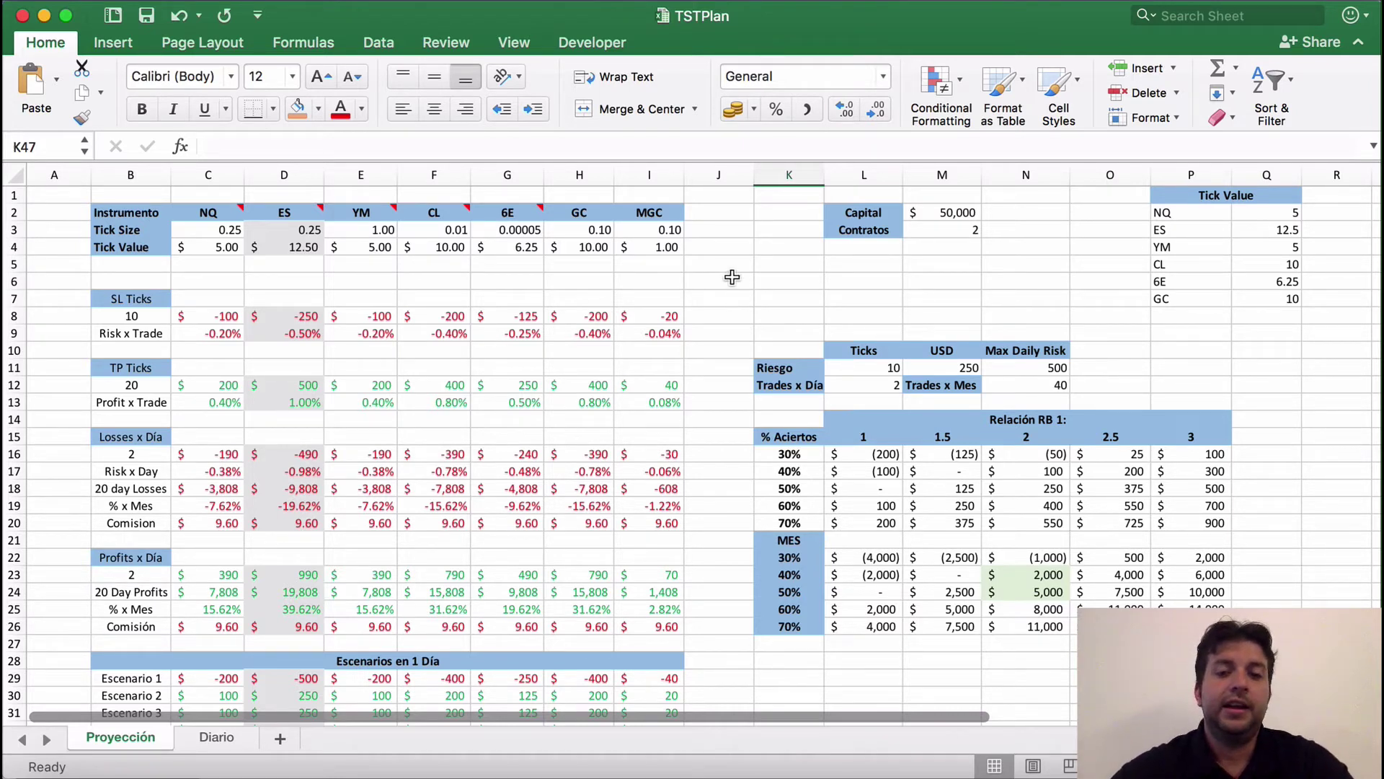
{"action": "left_click", "coordinate": [732, 278]}
{"action": "left_click", "coordinate": [949, 213]}
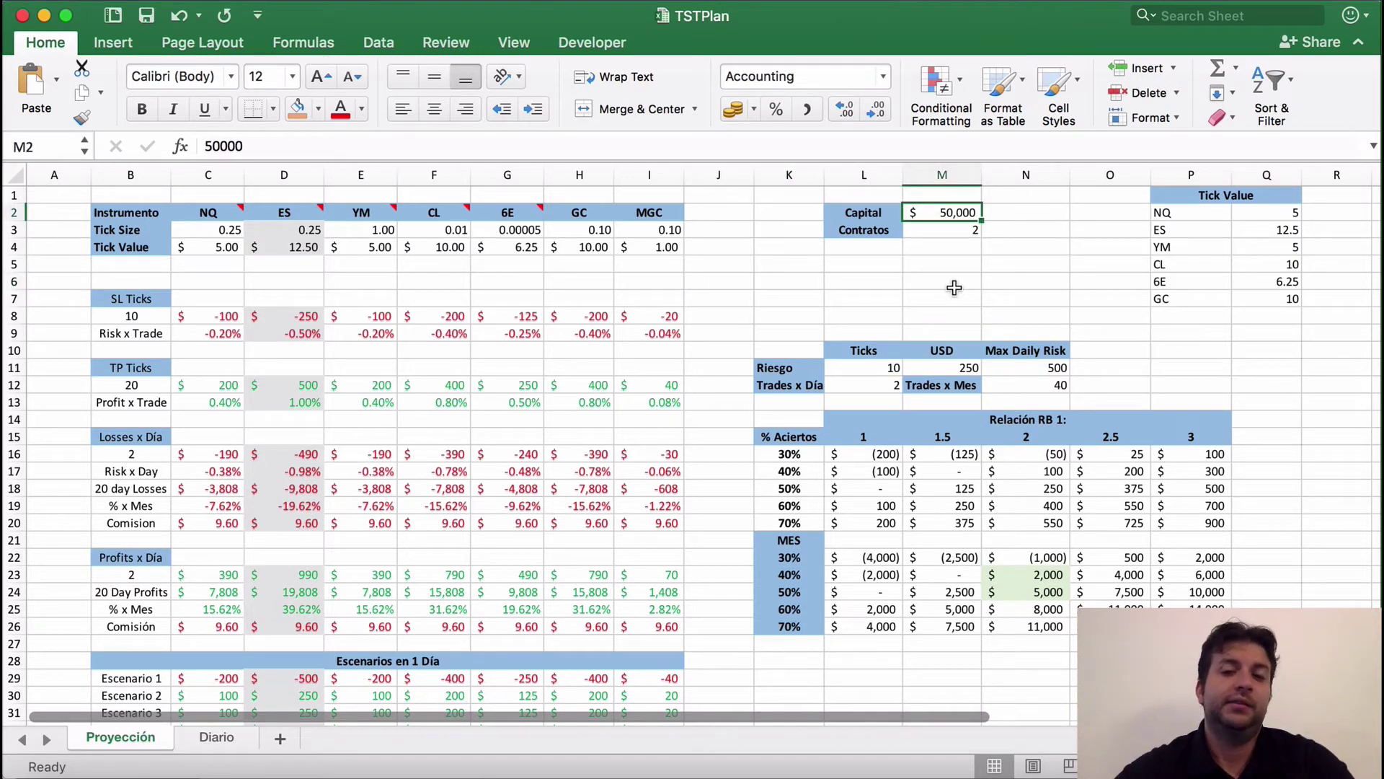
{"action": "left_click", "coordinate": [966, 231]}
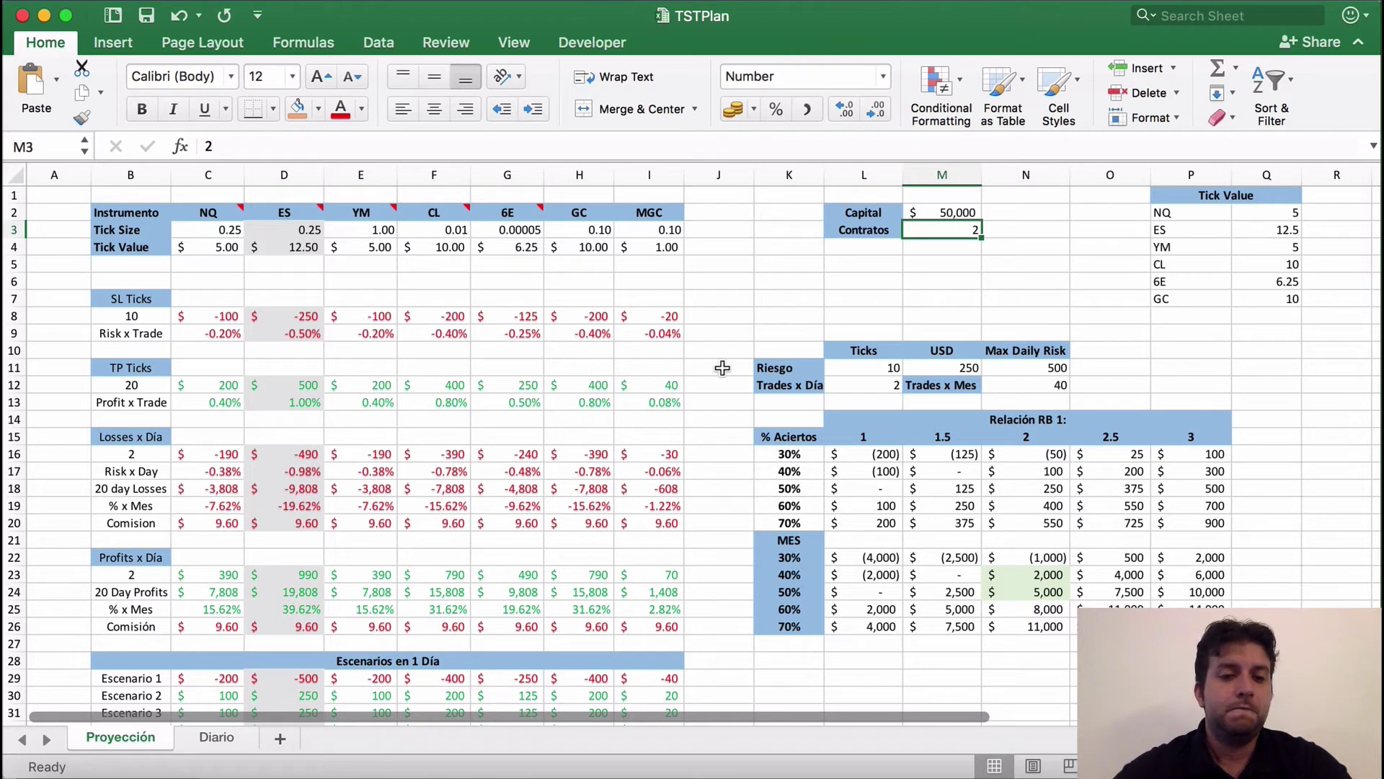
Point out the risk in ticks (L11) and the trades per day (L12) in the plan's risk table
{"action": "scroll", "coordinate": [722, 368], "scroll_direction": "down", "scroll_amount": 1}
{"action": "scroll", "coordinate": [722, 368], "scroll_direction": "up", "scroll_amount": 1}
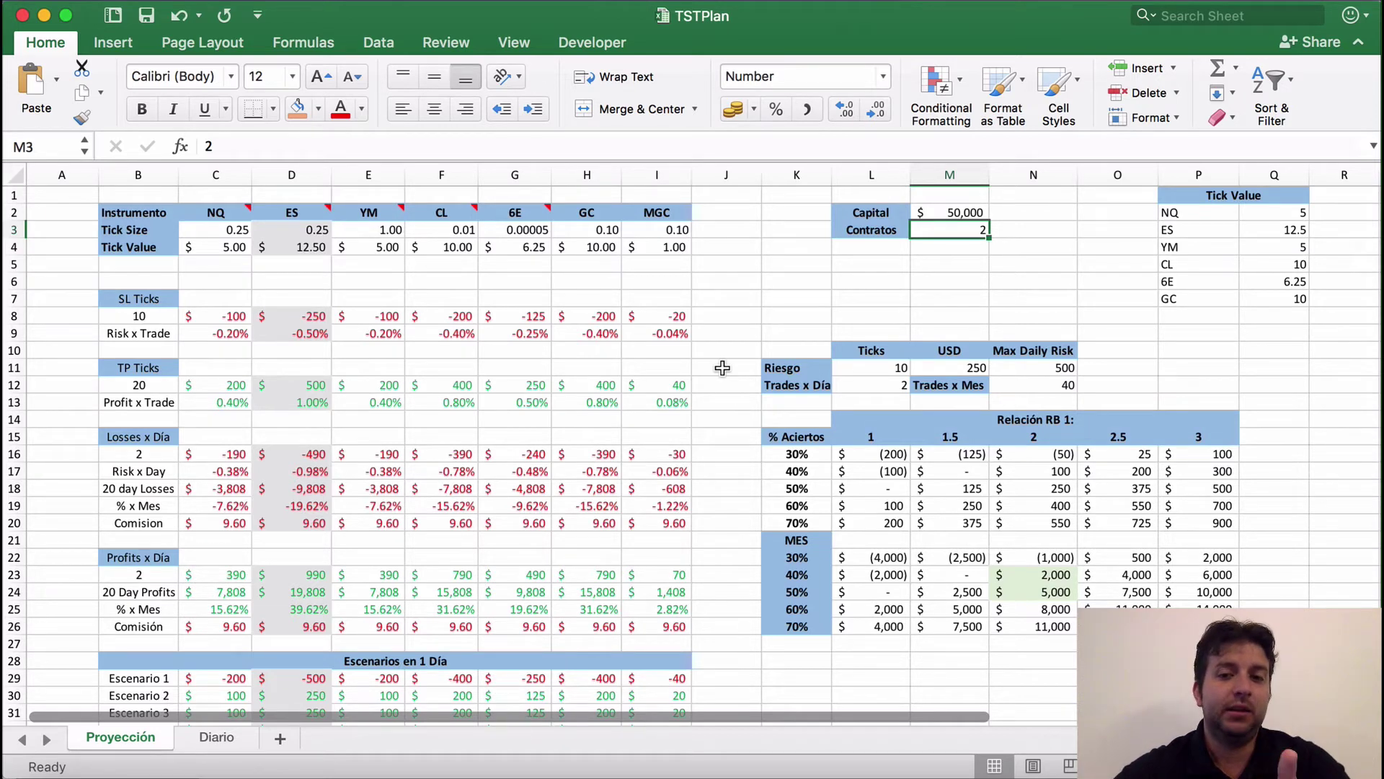
{"action": "left_click", "coordinate": [873, 296]}
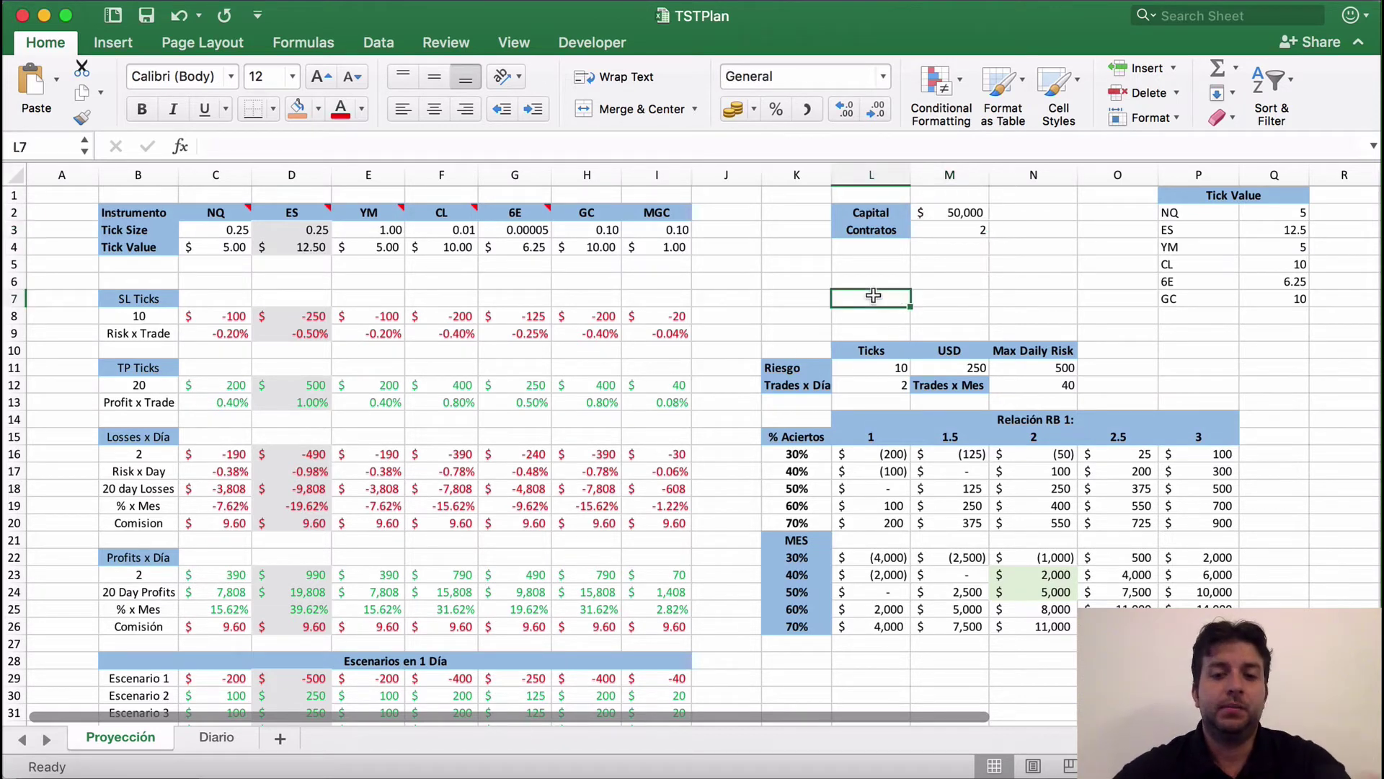
{"action": "left_click", "coordinate": [888, 368]}
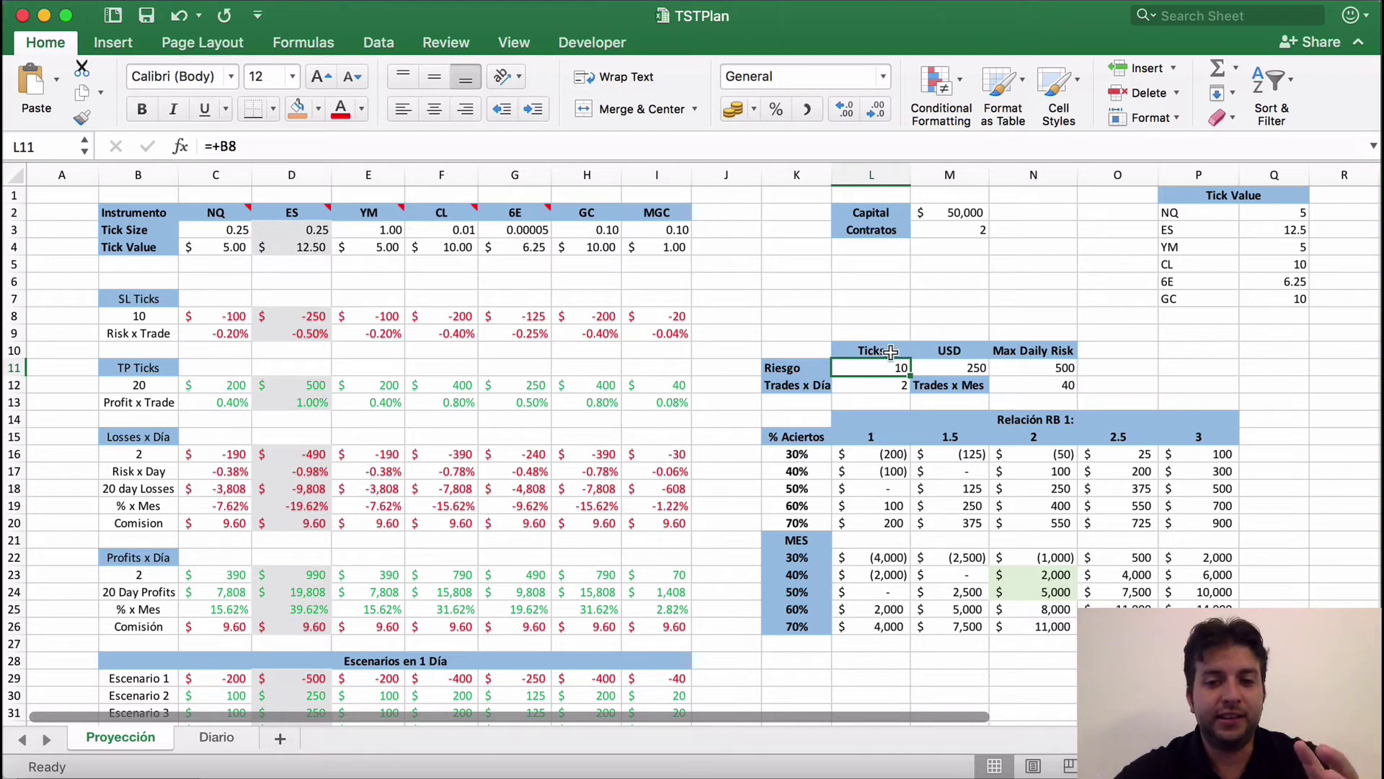
{"action": "left_click", "coordinate": [897, 386]}
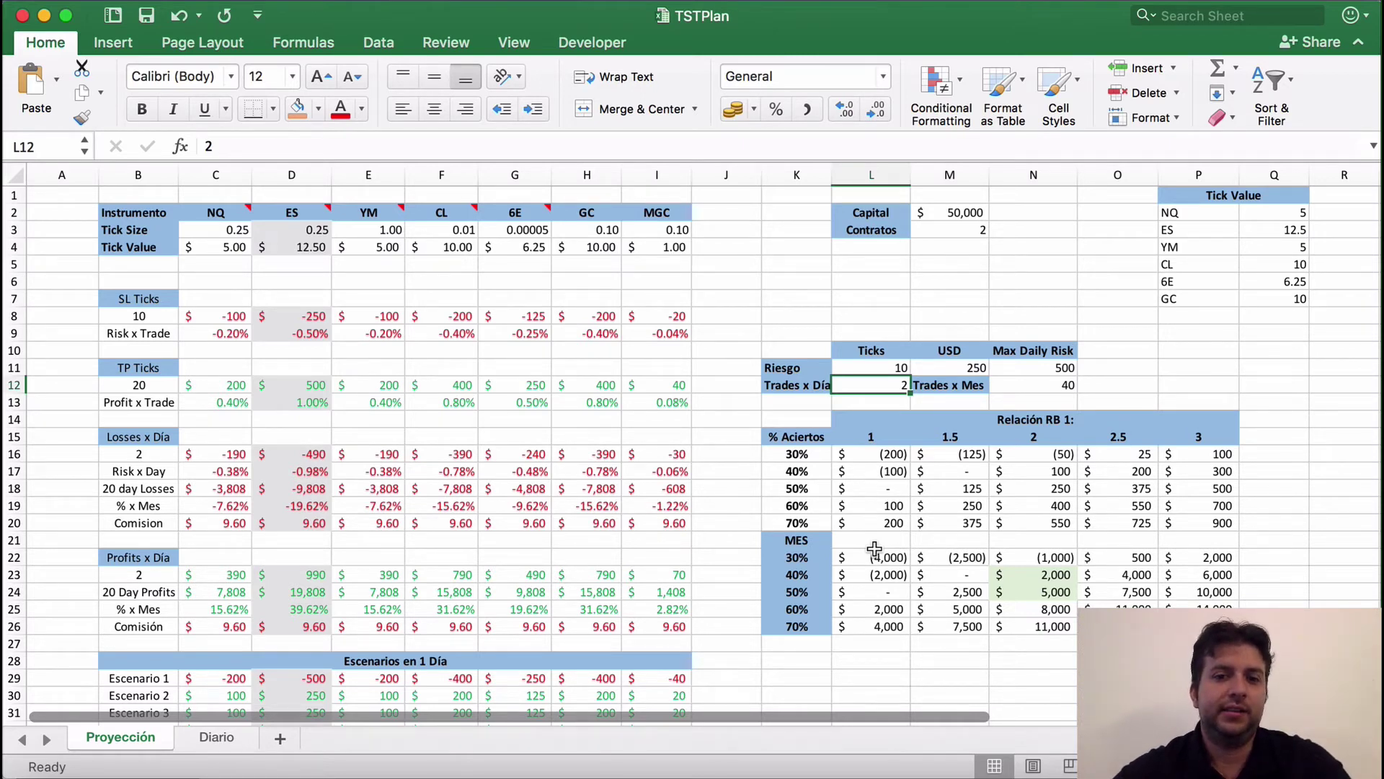
{"action": "left_click", "coordinate": [897, 302]}
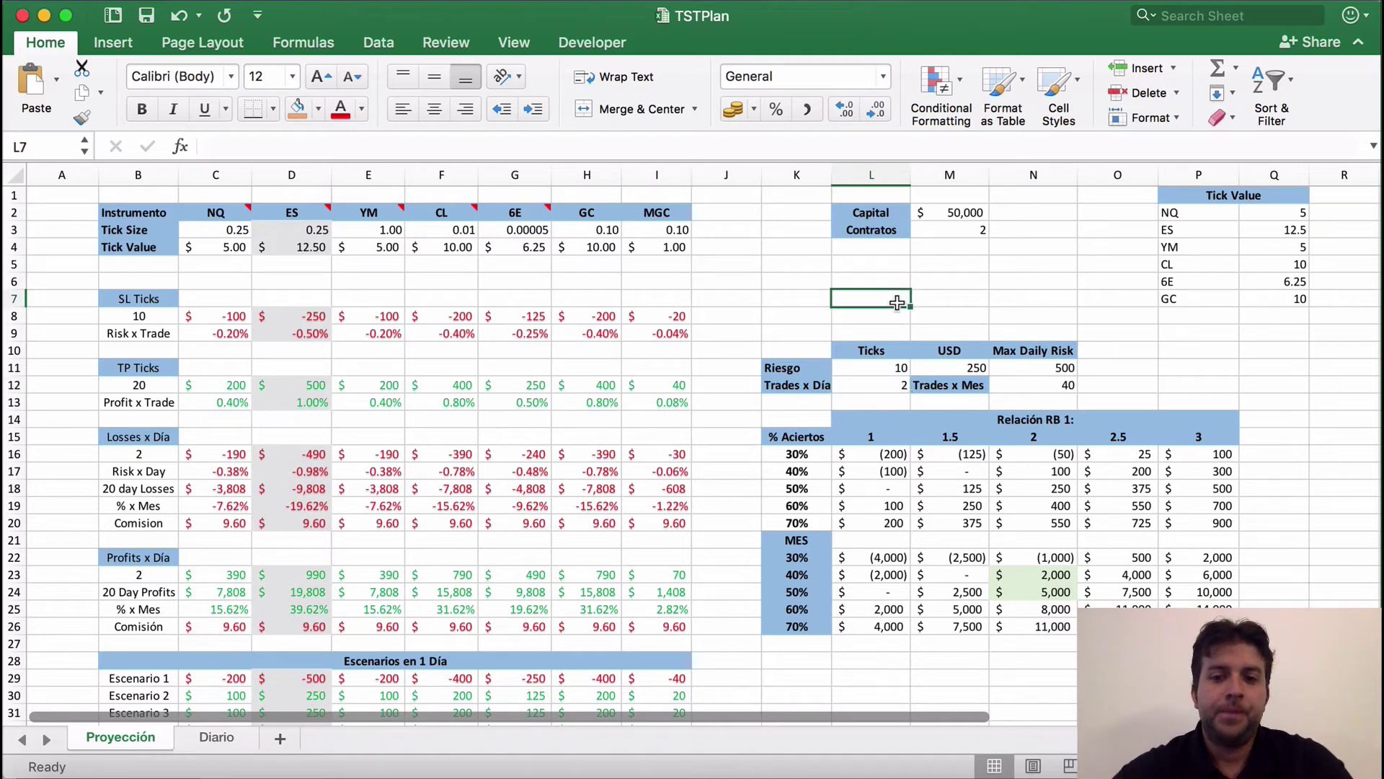
{"action": "left_click", "coordinate": [897, 382]}
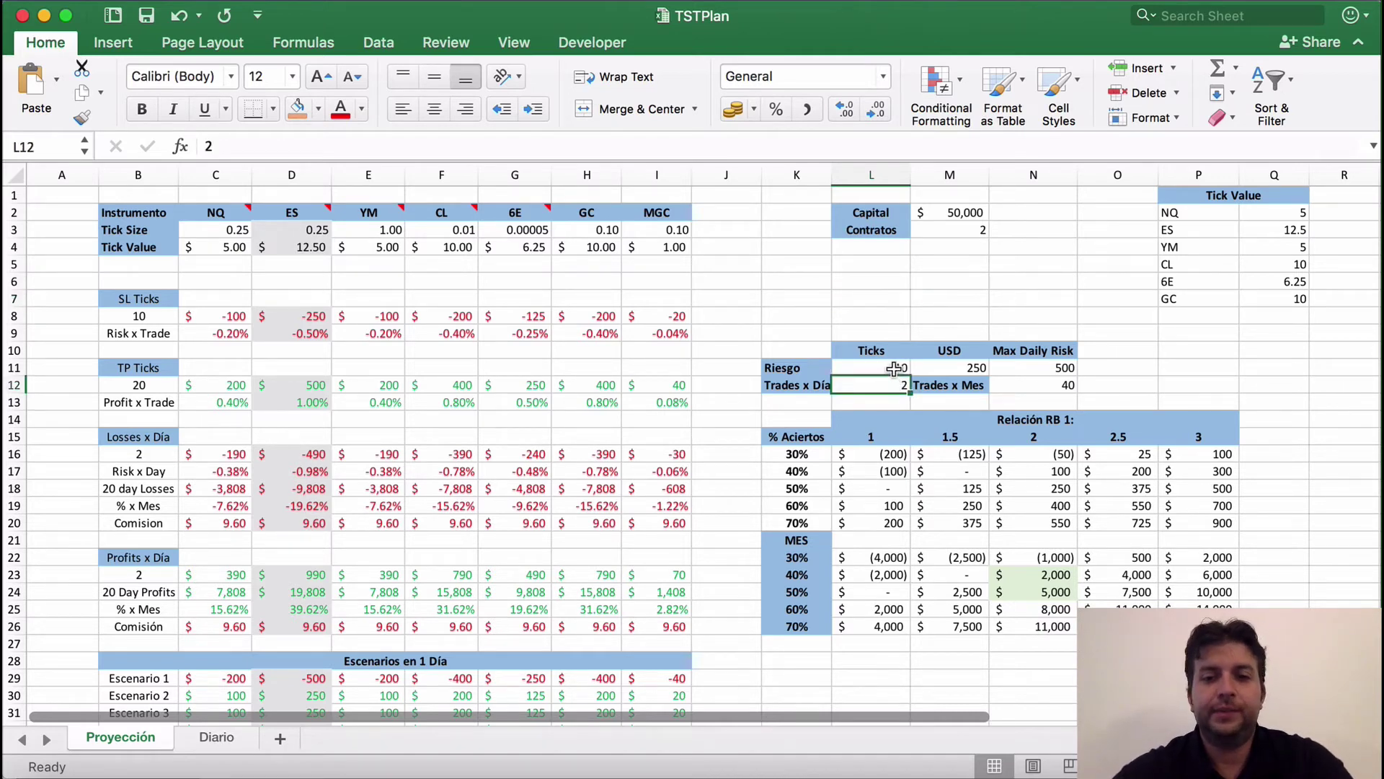
{"action": "left_click", "coordinate": [894, 369]}
{"action": "left_click", "coordinate": [898, 384]}
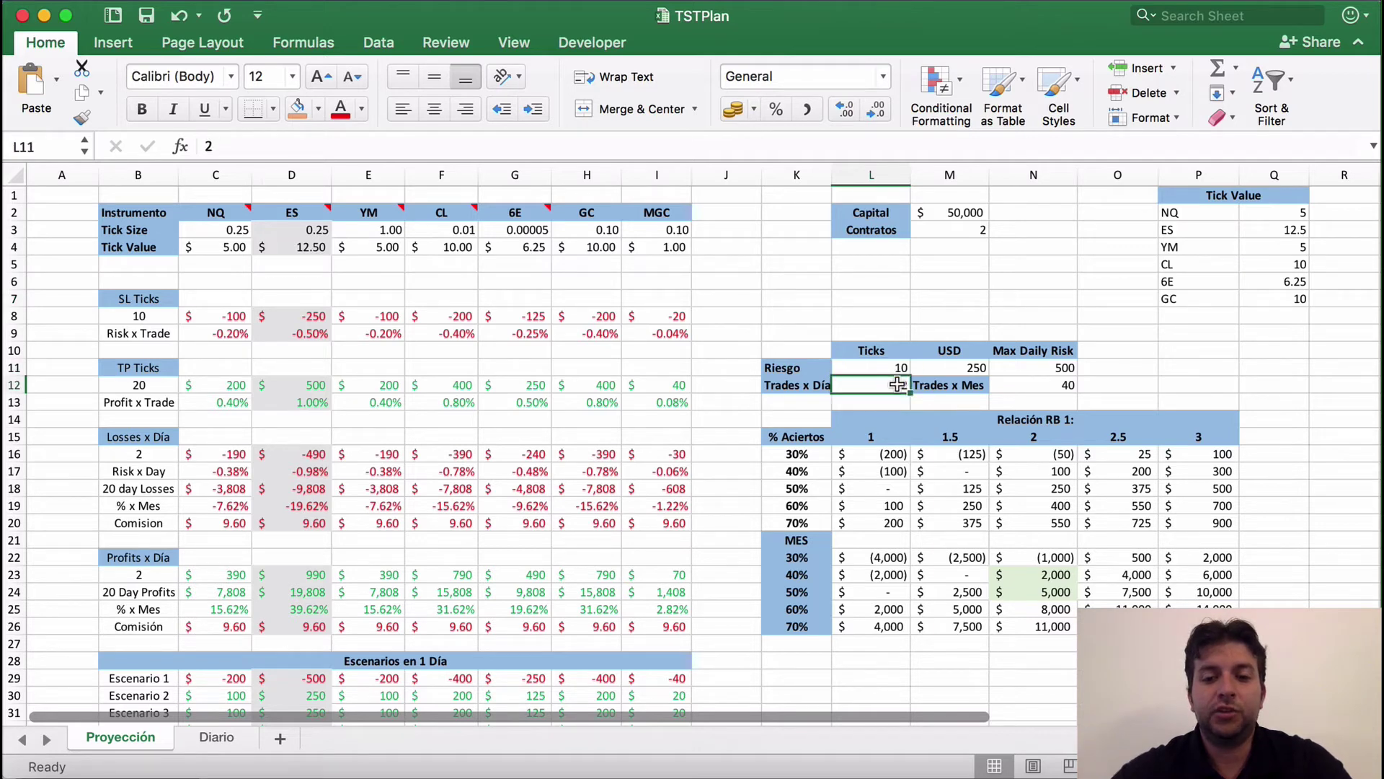
{"action": "scroll", "coordinate": [898, 384], "scroll_direction": "down", "scroll_amount": 1}
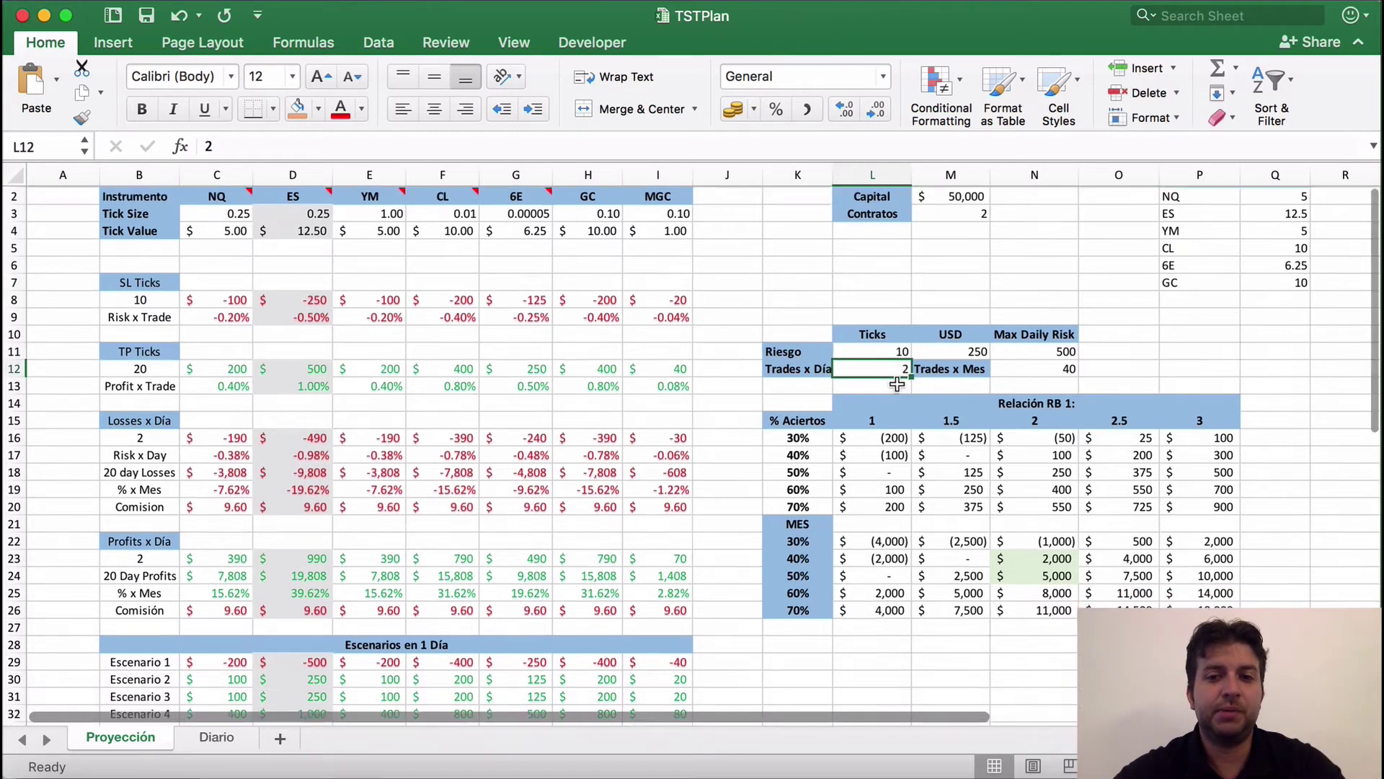
{"action": "scroll", "coordinate": [898, 384], "scroll_direction": "up", "scroll_amount": 1}
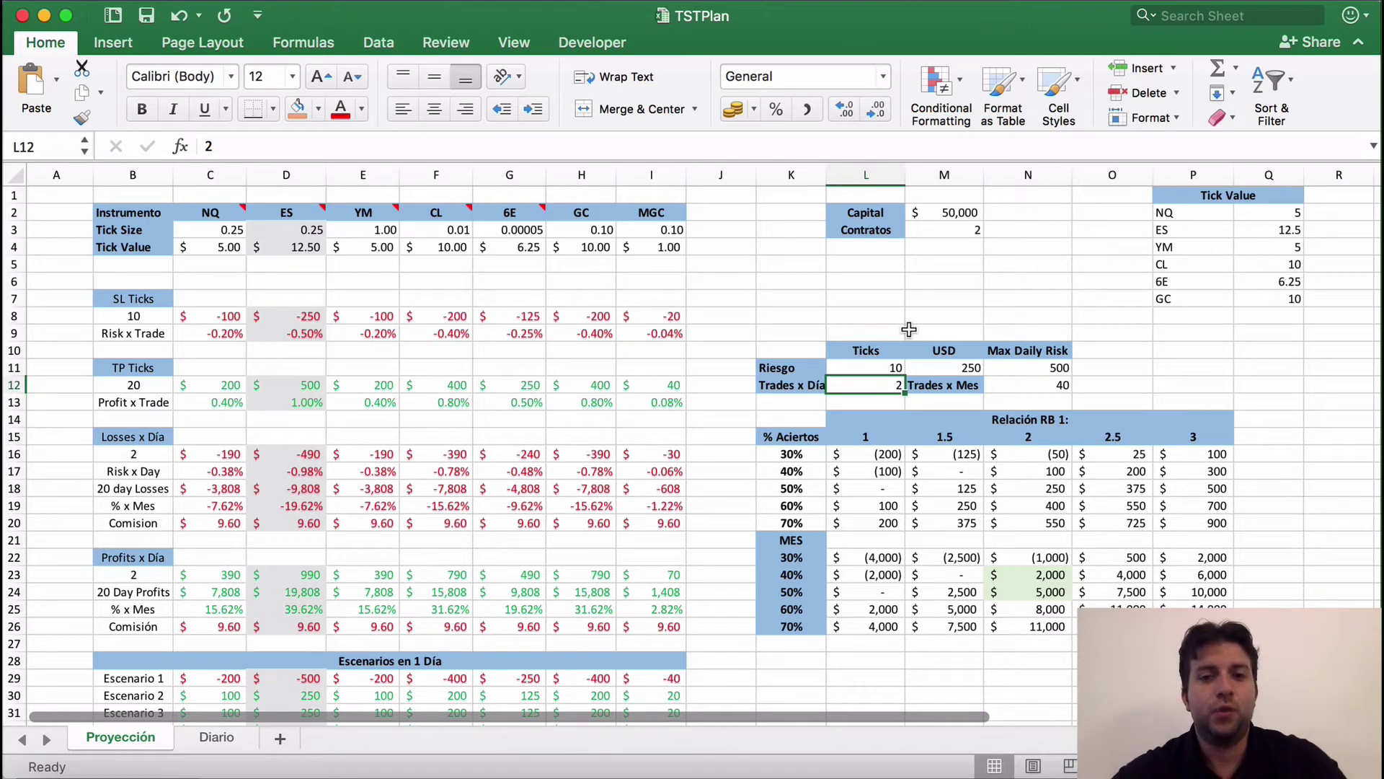
{"action": "left_click", "coordinate": [878, 309]}
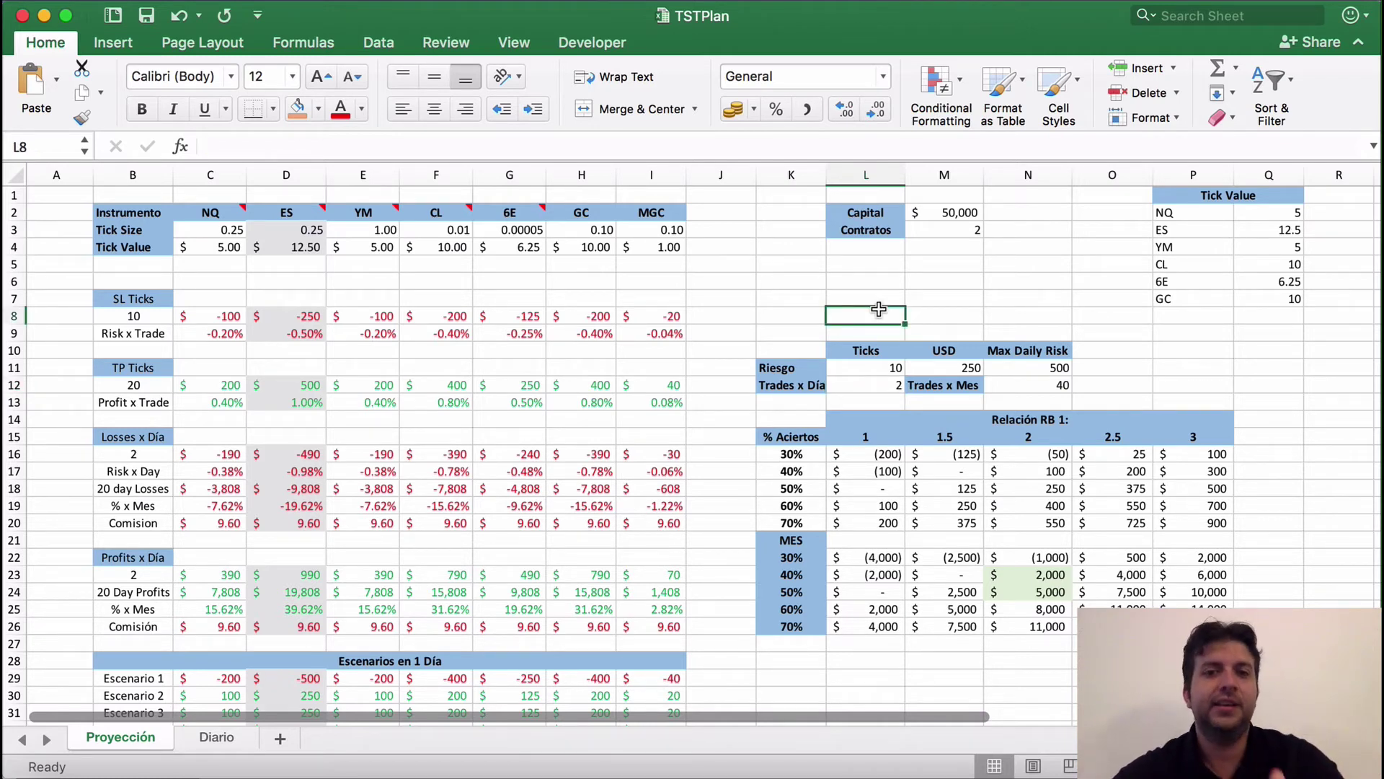
Select the entire ES column (D) and look through its projections down to the scenario tables
{"action": "scroll", "coordinate": [878, 309], "scroll_direction": "down", "scroll_amount": 3}
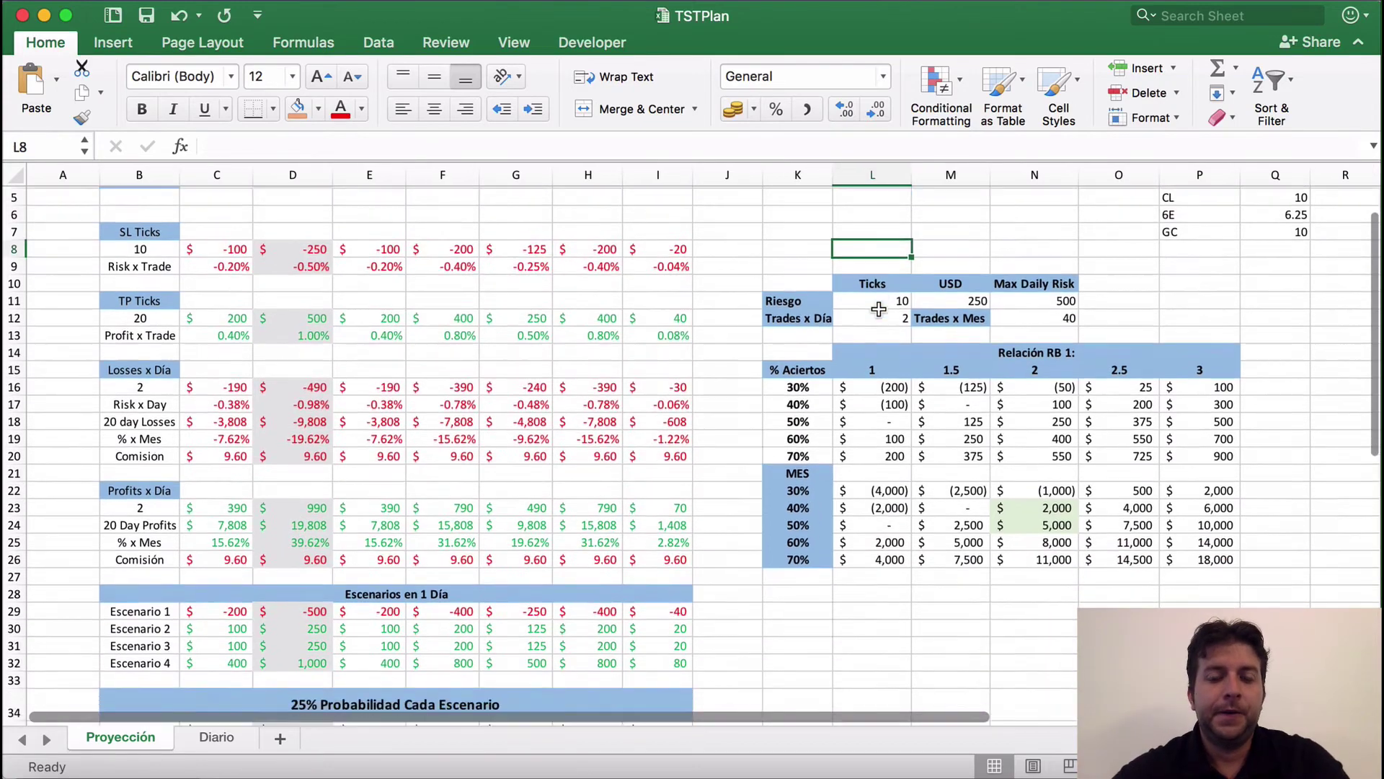
{"action": "scroll", "coordinate": [878, 309], "scroll_direction": "up", "scroll_amount": 3}
{"action": "scroll", "coordinate": [878, 310], "scroll_direction": "down", "scroll_amount": 6}
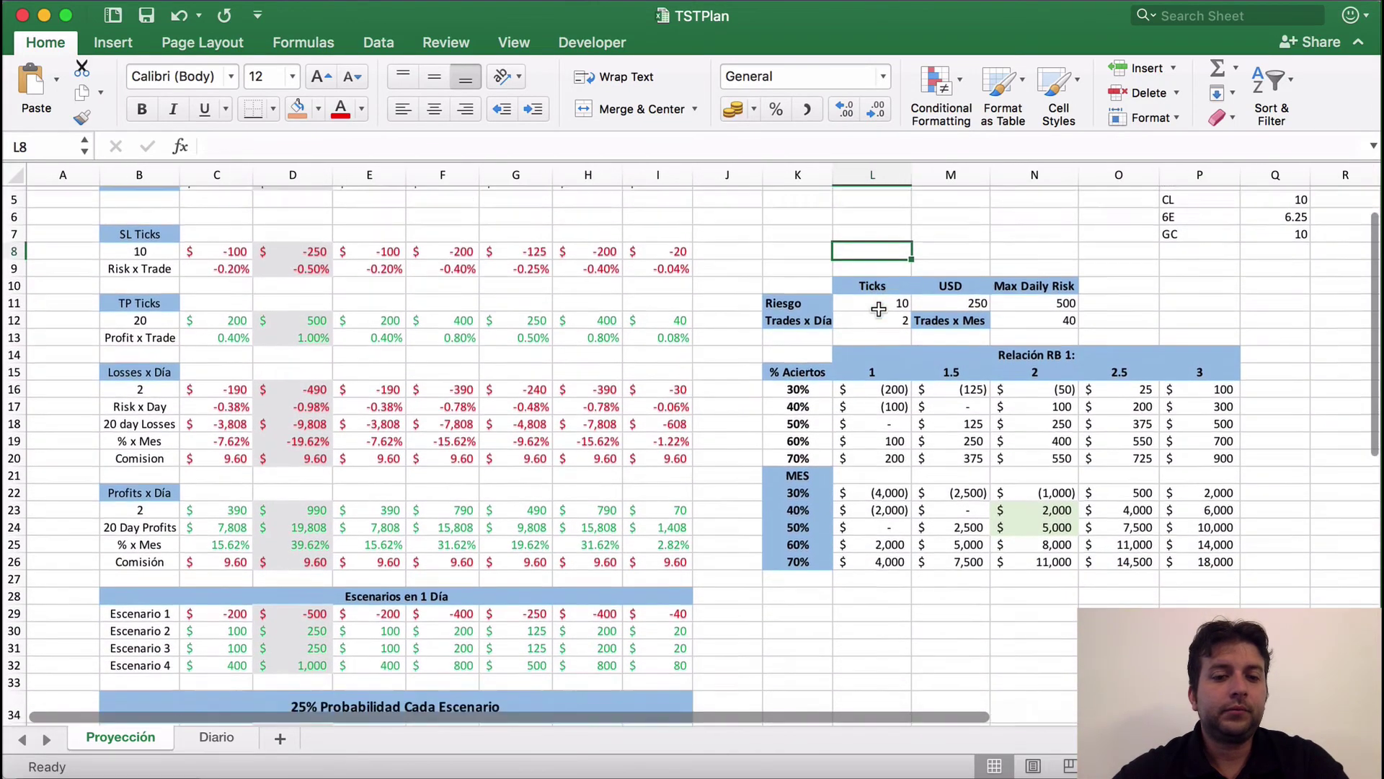
{"action": "scroll", "coordinate": [404, 397], "scroll_direction": "up", "scroll_amount": 6}
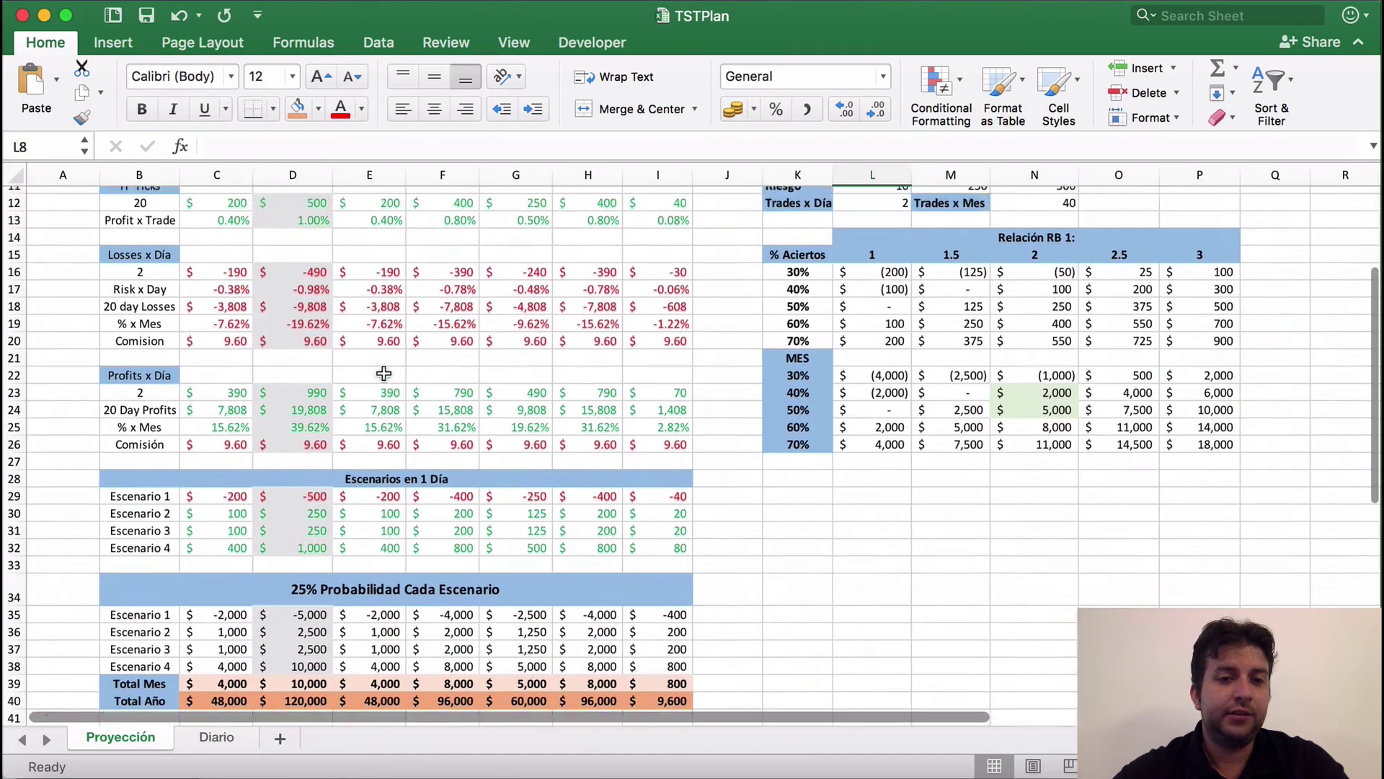
{"action": "left_click", "coordinate": [292, 174]}
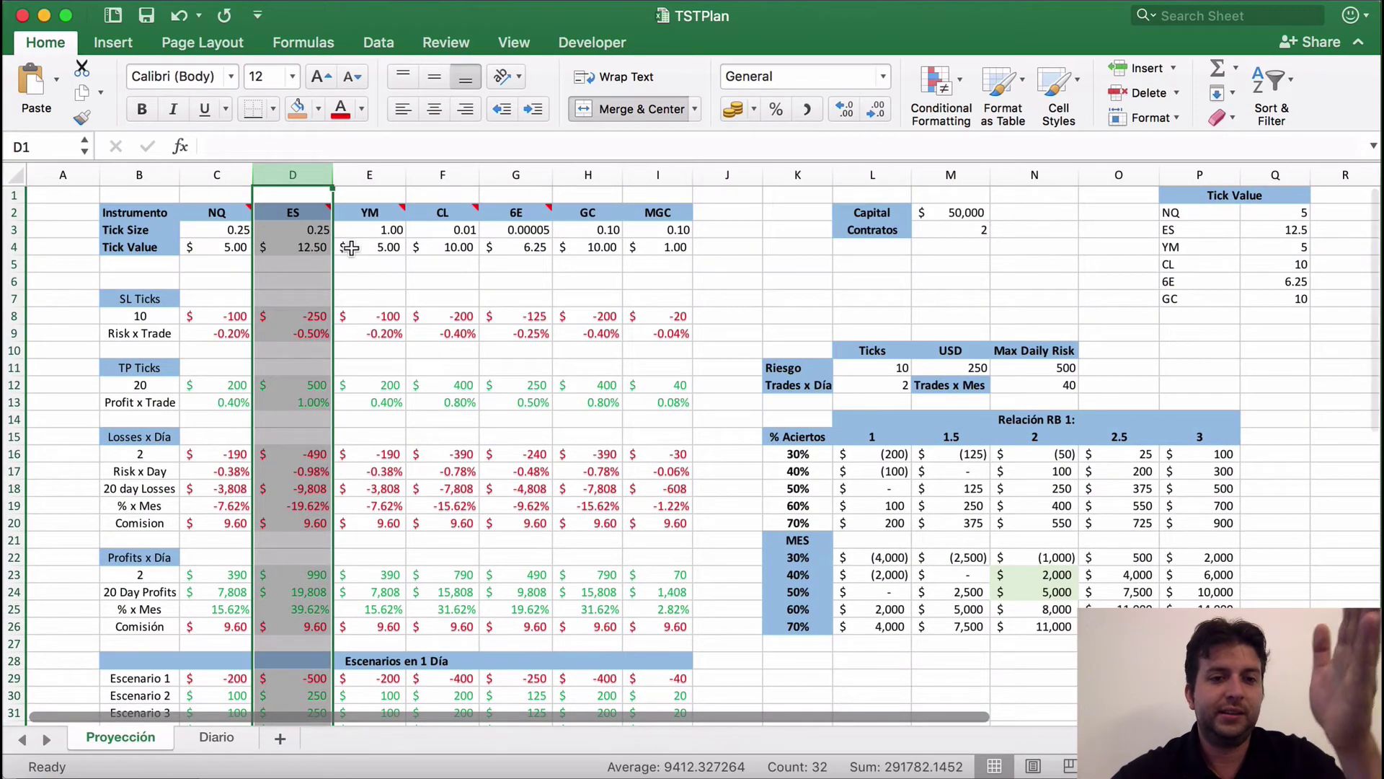
{"action": "scroll", "coordinate": [479, 418], "scroll_direction": "down", "scroll_amount": 4}
{"action": "scroll", "coordinate": [479, 425], "scroll_direction": "down", "scroll_amount": 5}
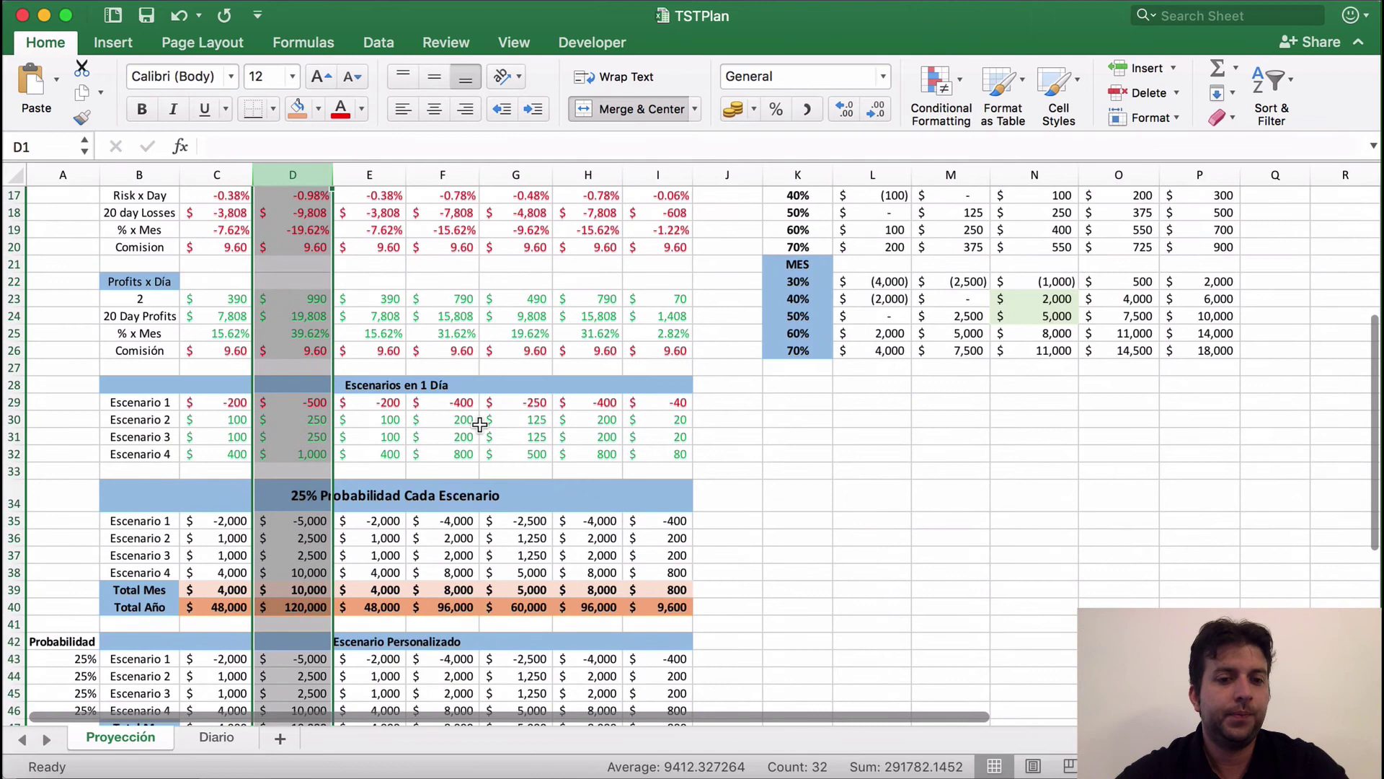
Go through the ES cells for Escenario 1 to Escenario 4 in the "Escenarios en 1 Día" table
{"action": "left_click", "coordinate": [397, 436]}
{"action": "left_click", "coordinate": [305, 400]}
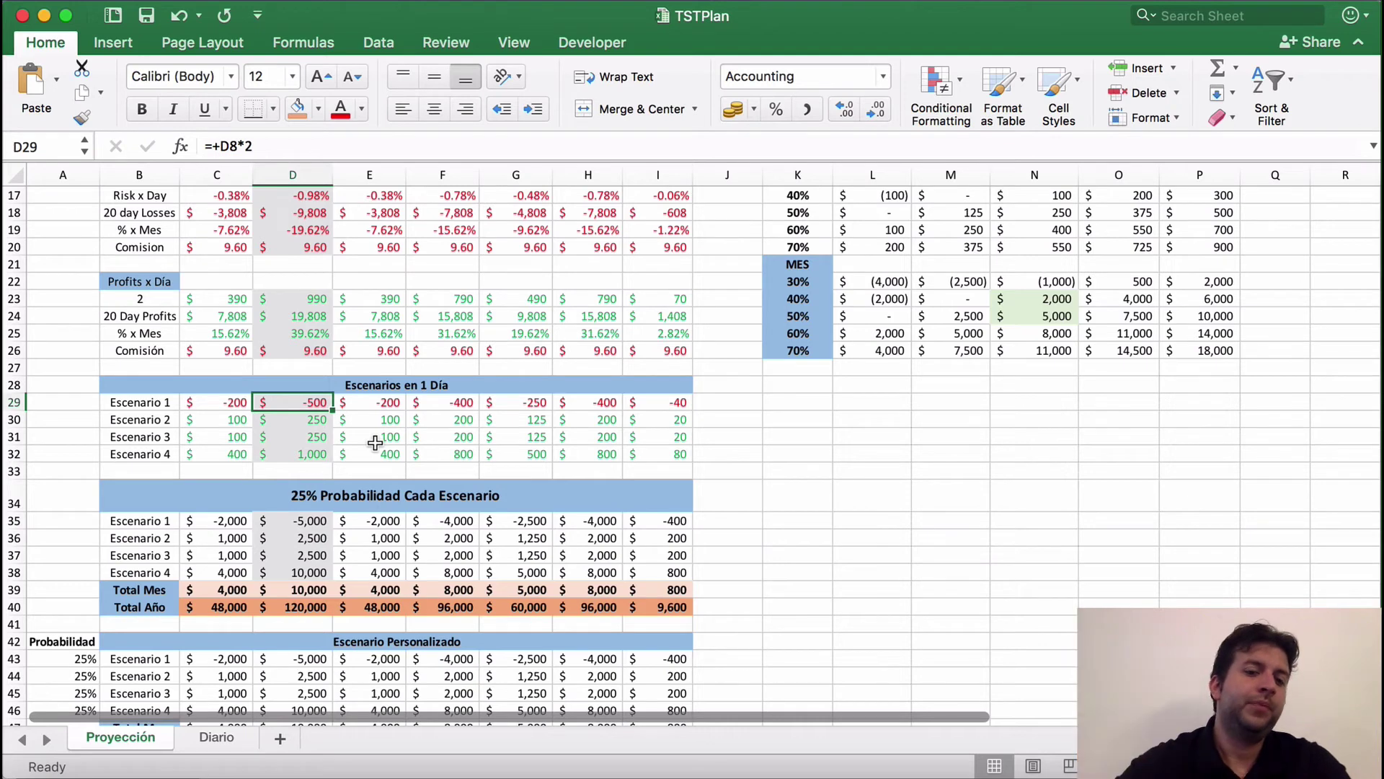
{"action": "key", "text": "Down"}
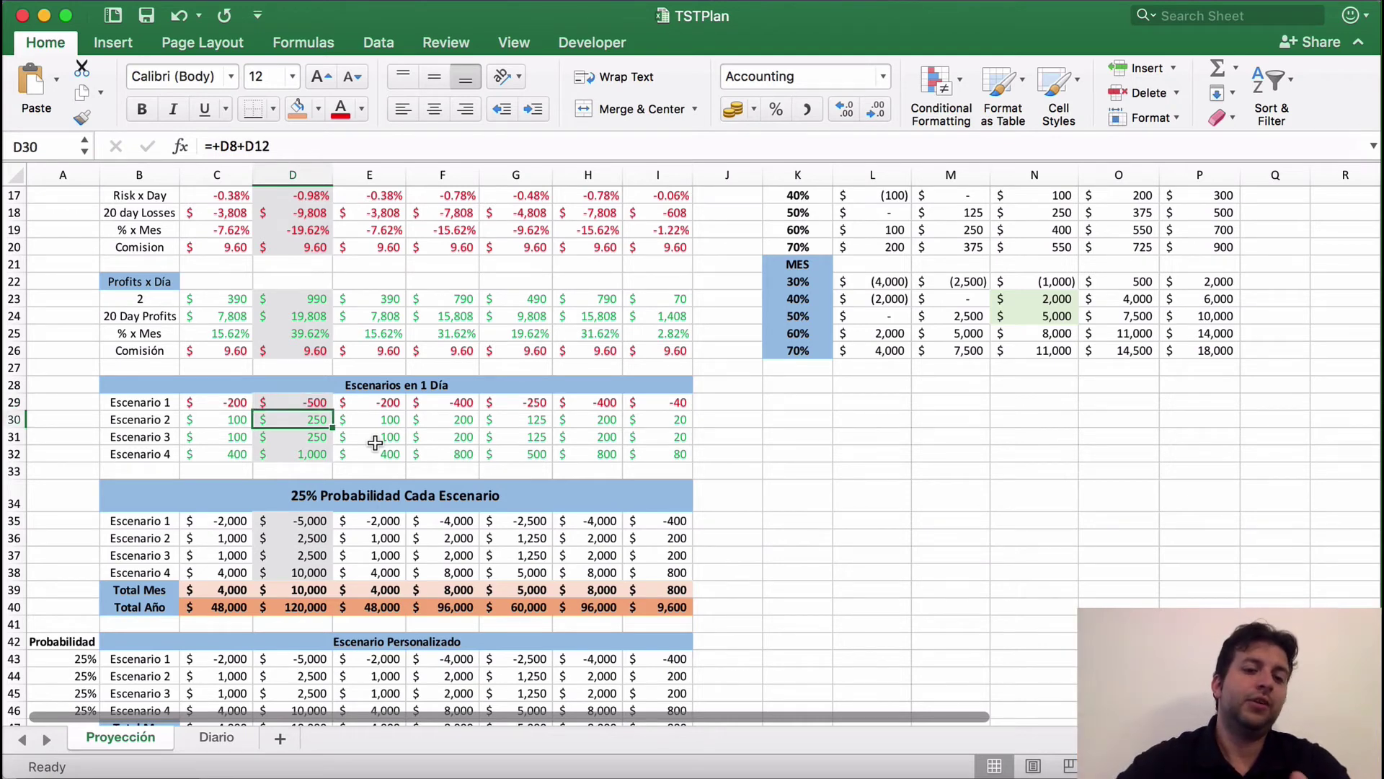
{"action": "key", "text": "Down"}
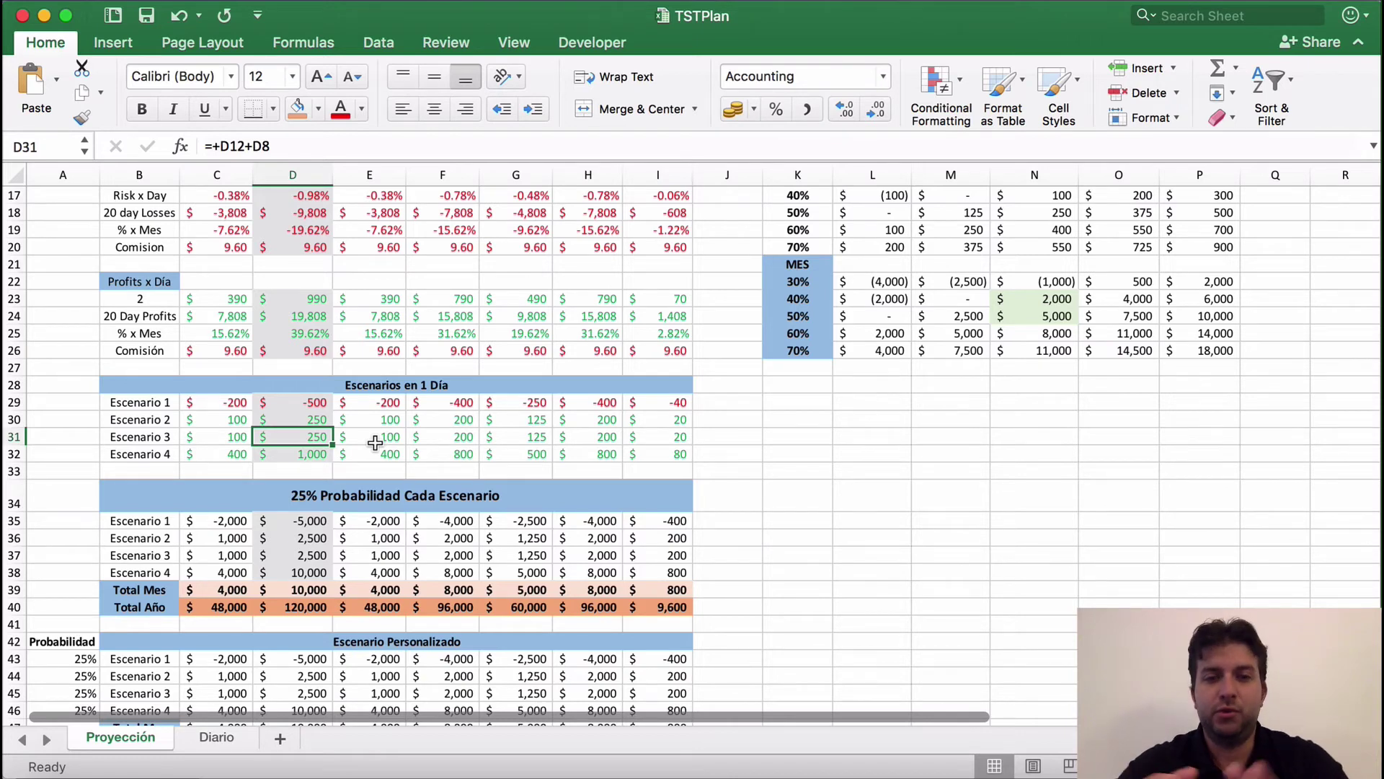
{"action": "key", "text": "Down"}
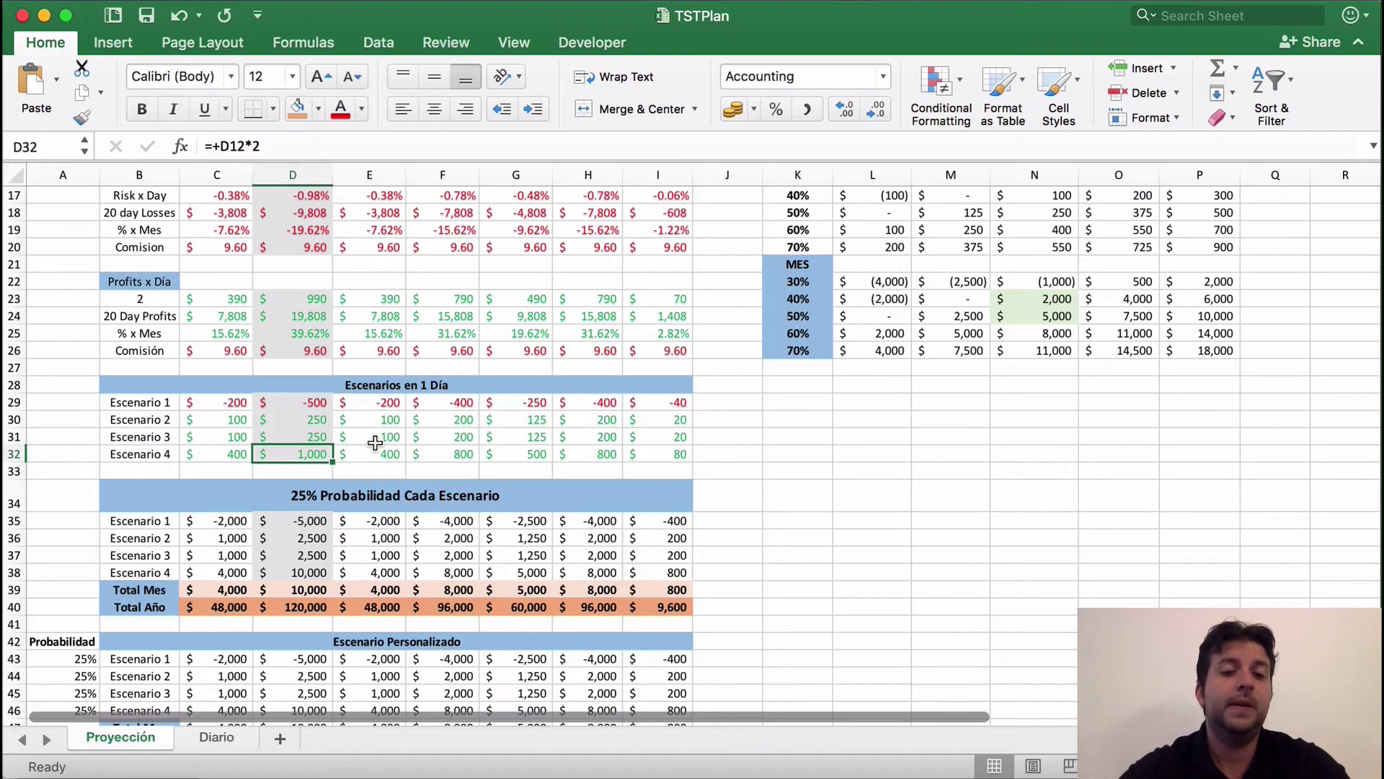
Point out the trades per day (L12) and the Trades x Mes cell (N12) in the risk table
{"action": "scroll", "coordinate": [375, 443], "scroll_direction": "up", "scroll_amount": 5}
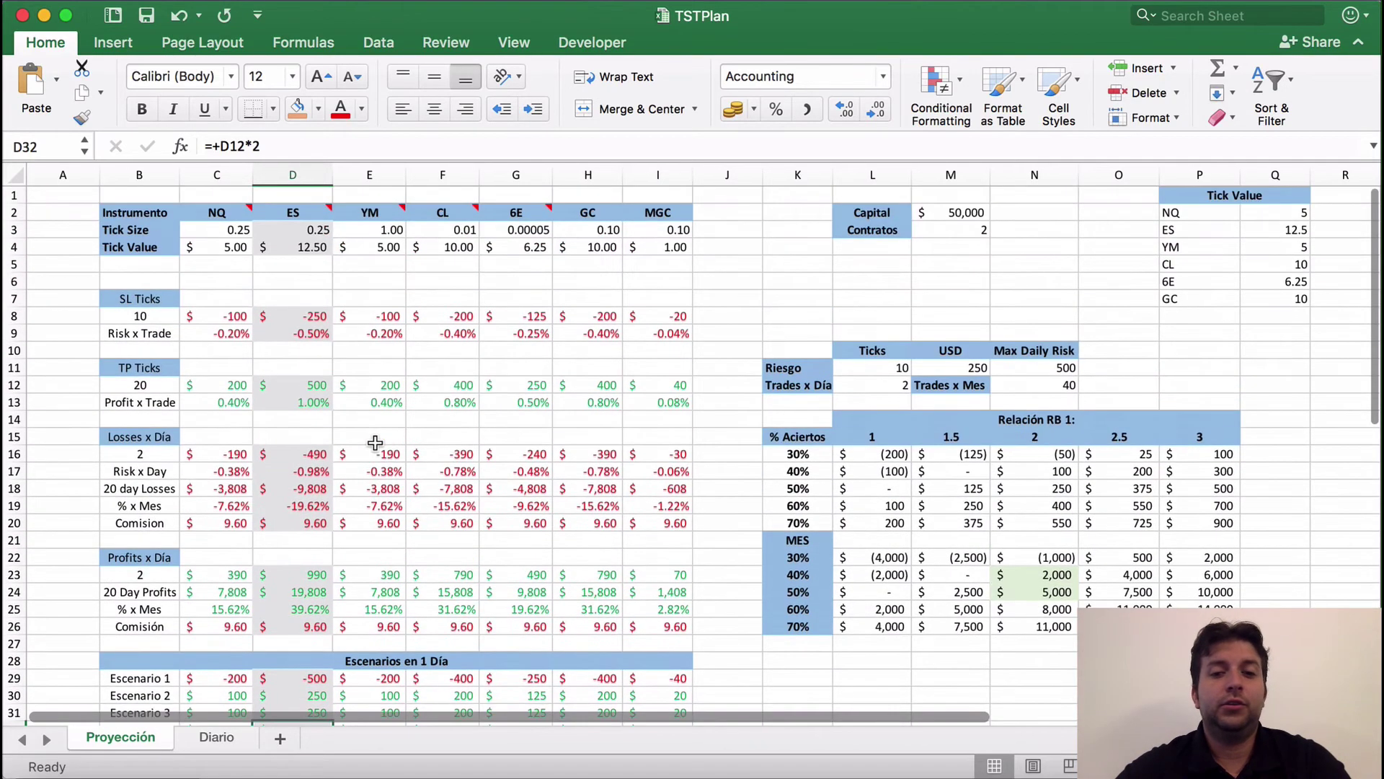
{"action": "left_click", "coordinate": [879, 391]}
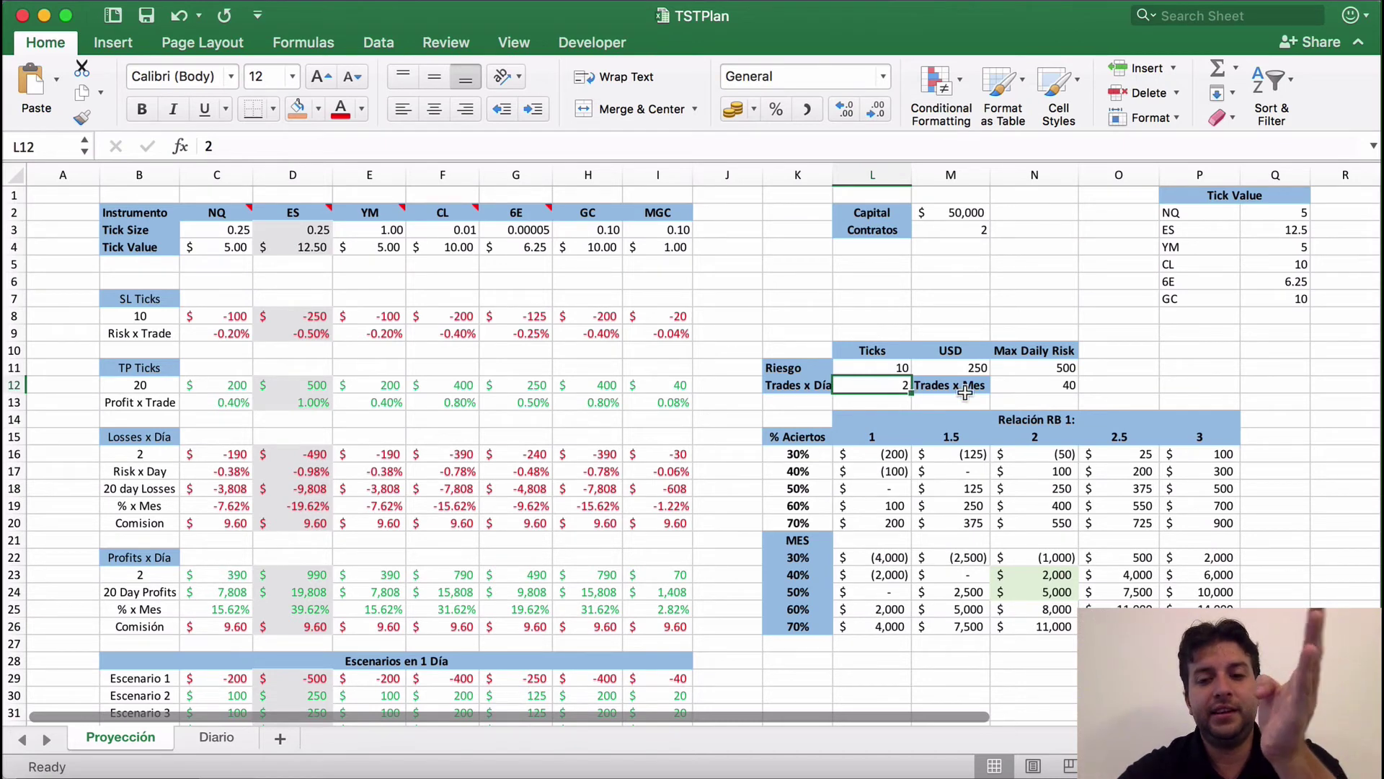
{"action": "left_click", "coordinate": [1044, 387]}
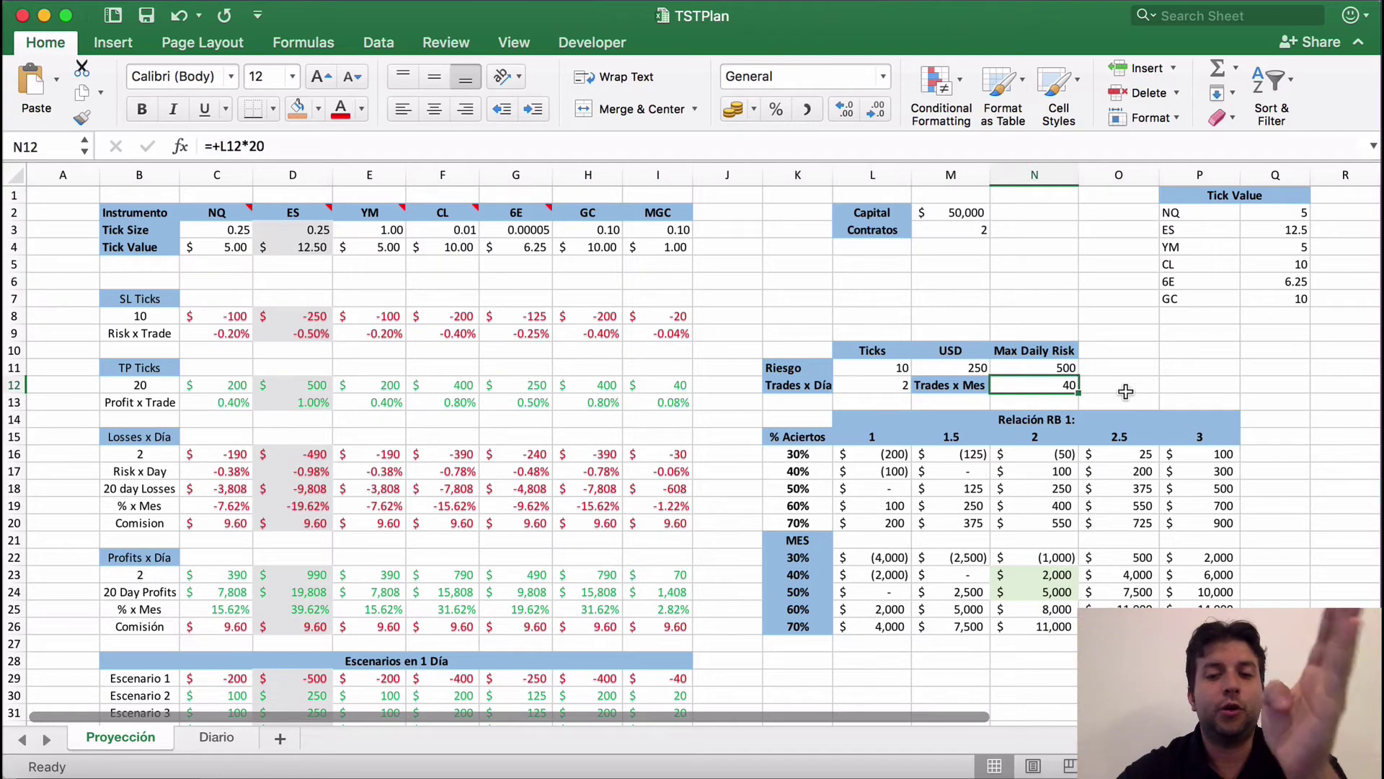
Select the Escenario 1 to Escenario 4 labels (B35:B38) in the "25% Probabilidad Cada Escenario" table
{"action": "scroll", "coordinate": [1125, 391], "scroll_direction": "down", "scroll_amount": 4}
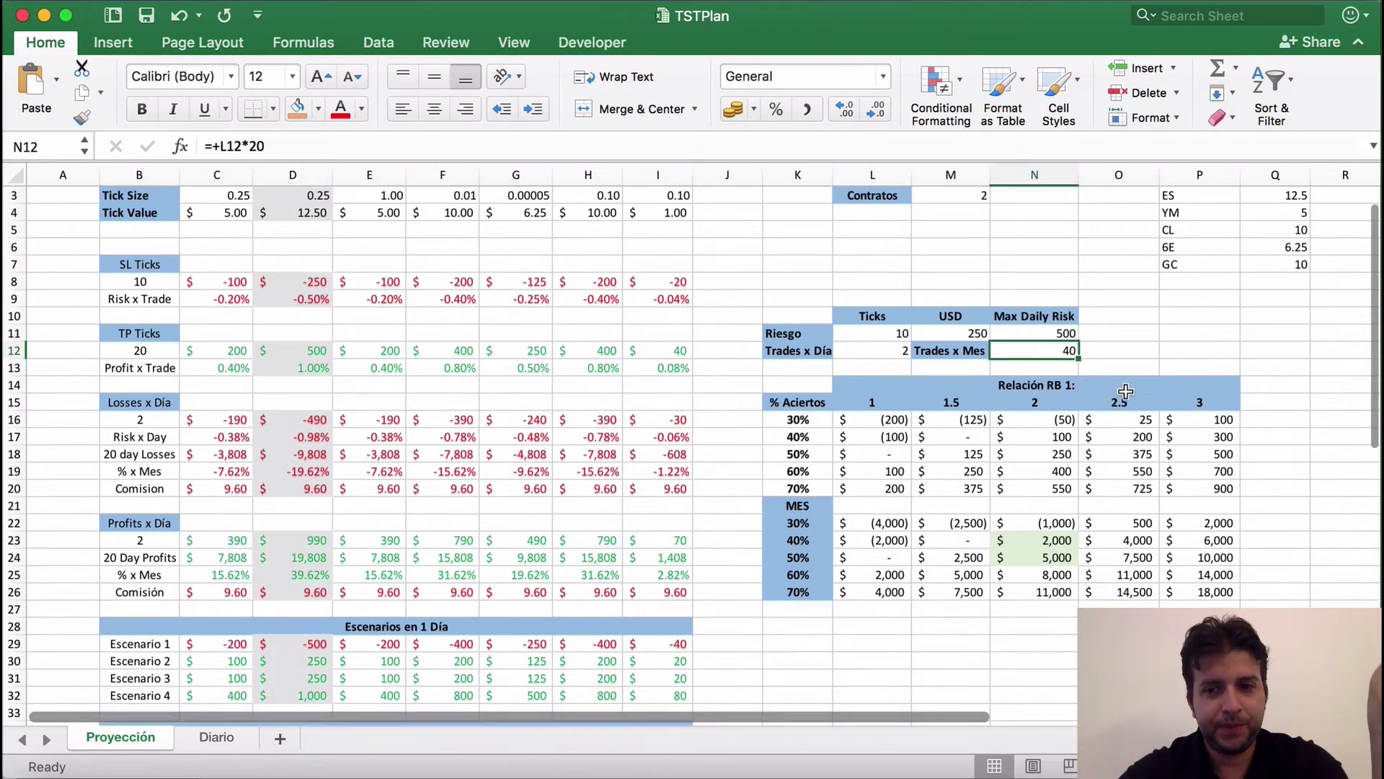
{"action": "scroll", "coordinate": [1125, 391], "scroll_direction": "down", "scroll_amount": 9}
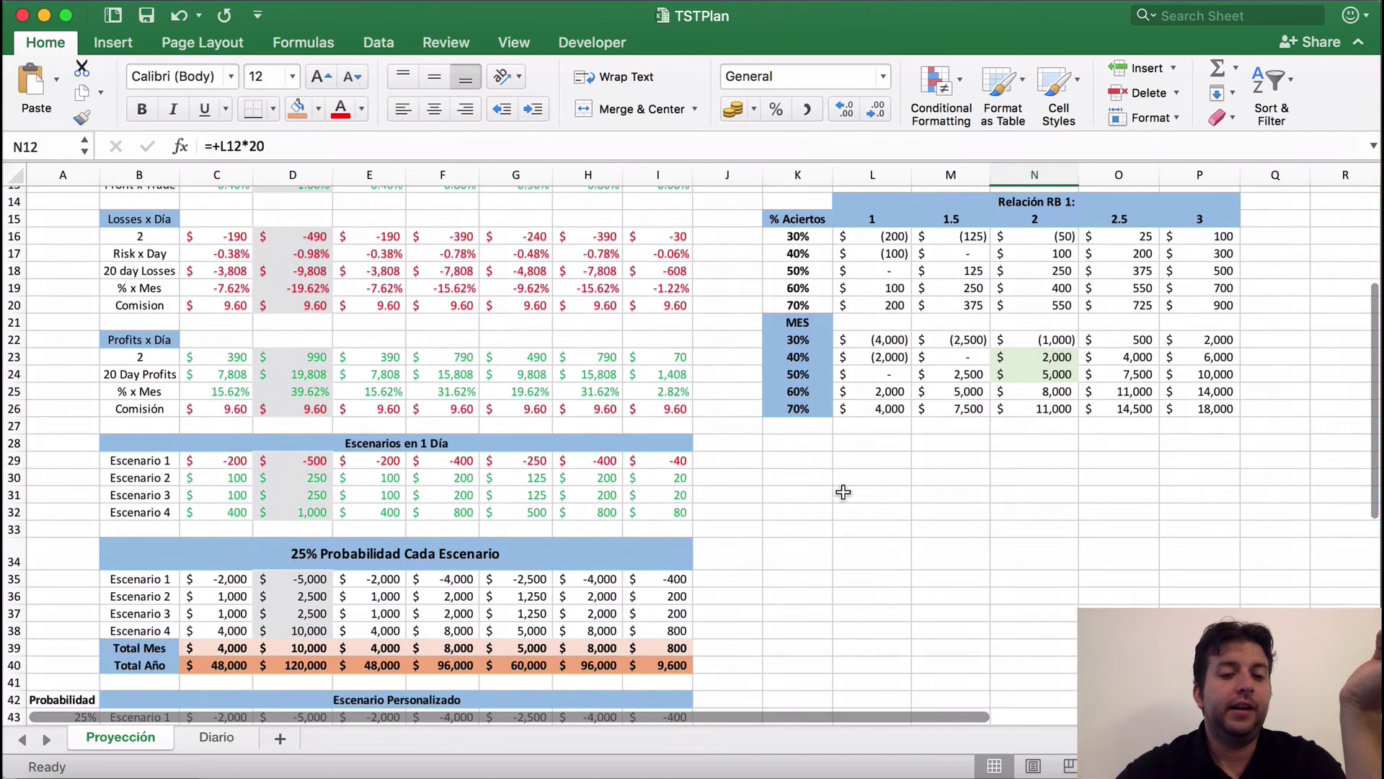
{"action": "scroll", "coordinate": [593, 506], "scroll_direction": "down", "scroll_amount": 3}
{"action": "scroll", "coordinate": [593, 507], "scroll_direction": "down", "scroll_amount": 2}
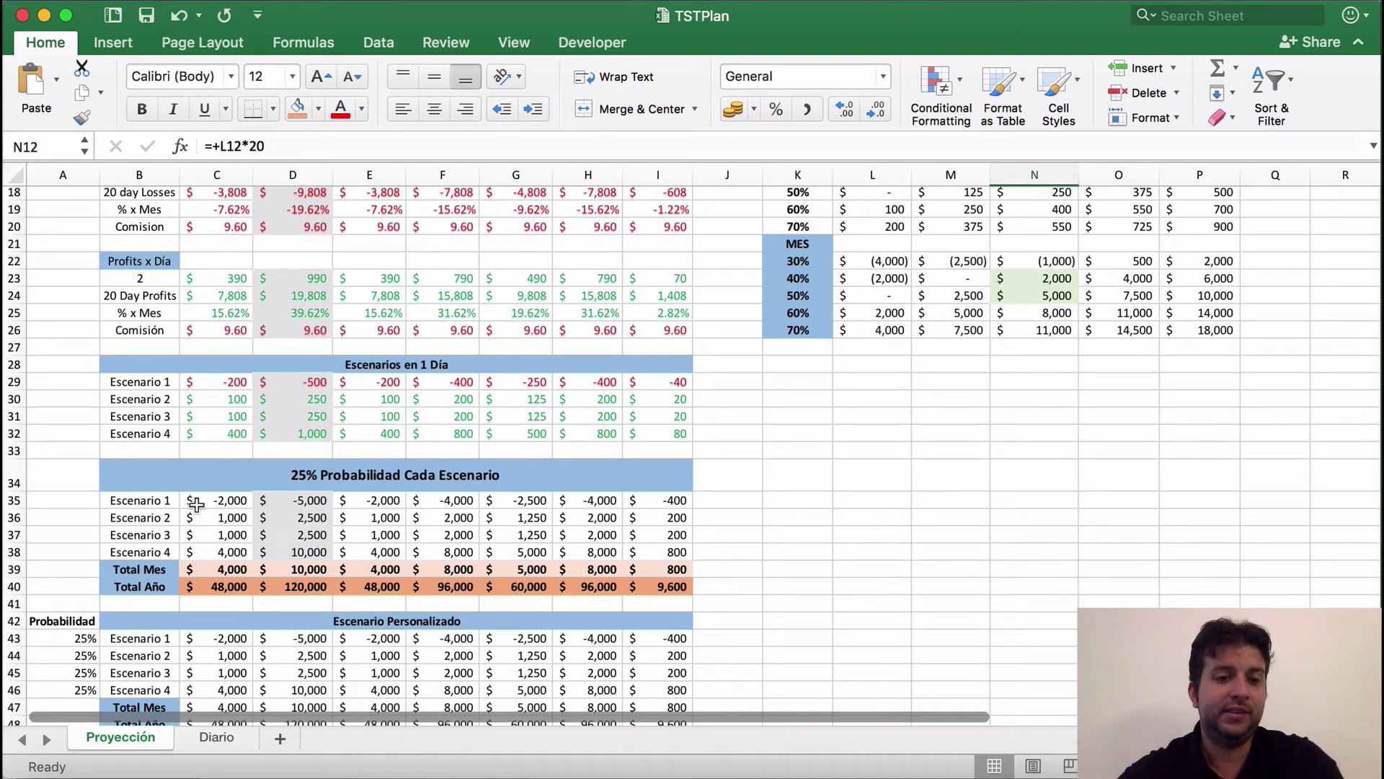
{"action": "left_click_drag", "start_coordinate": [150, 500], "coordinate": [153, 552]}
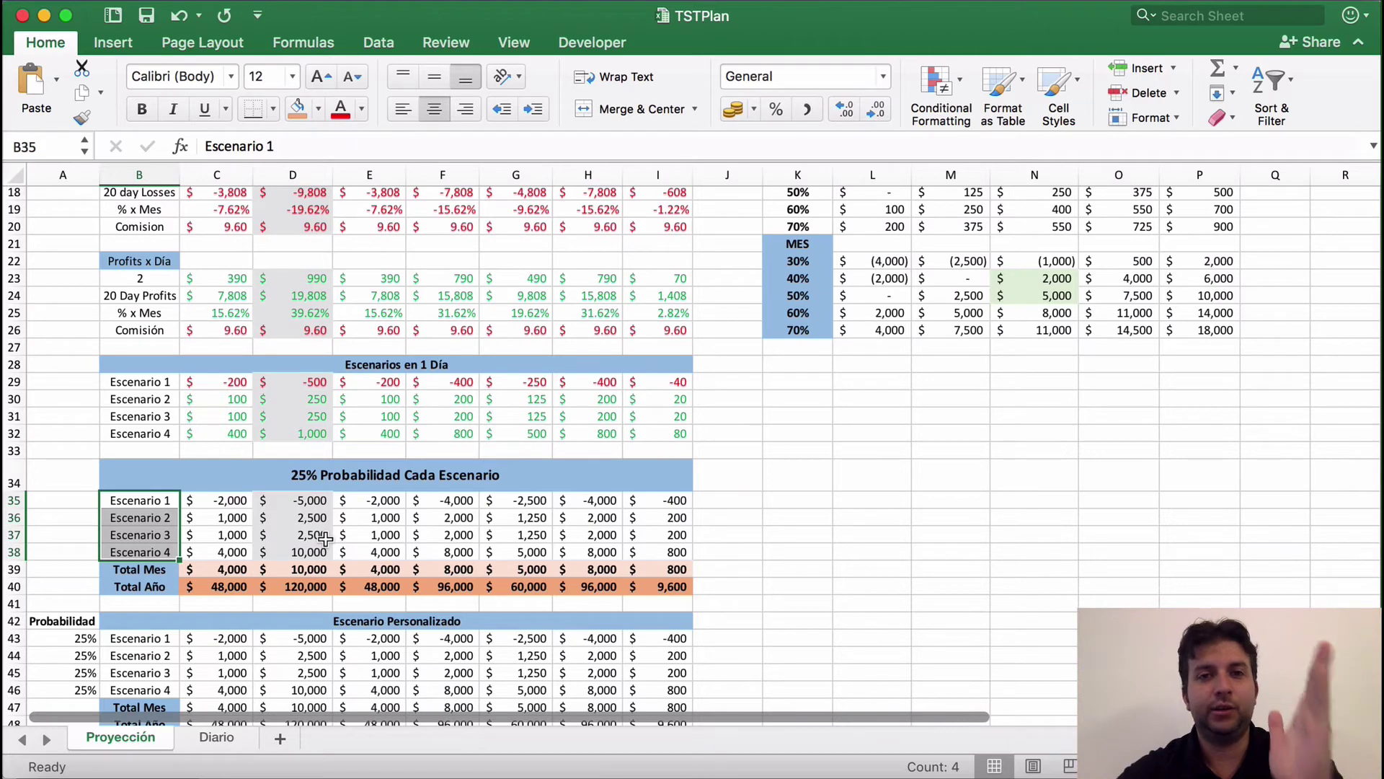
{"action": "left_click", "coordinate": [392, 513]}
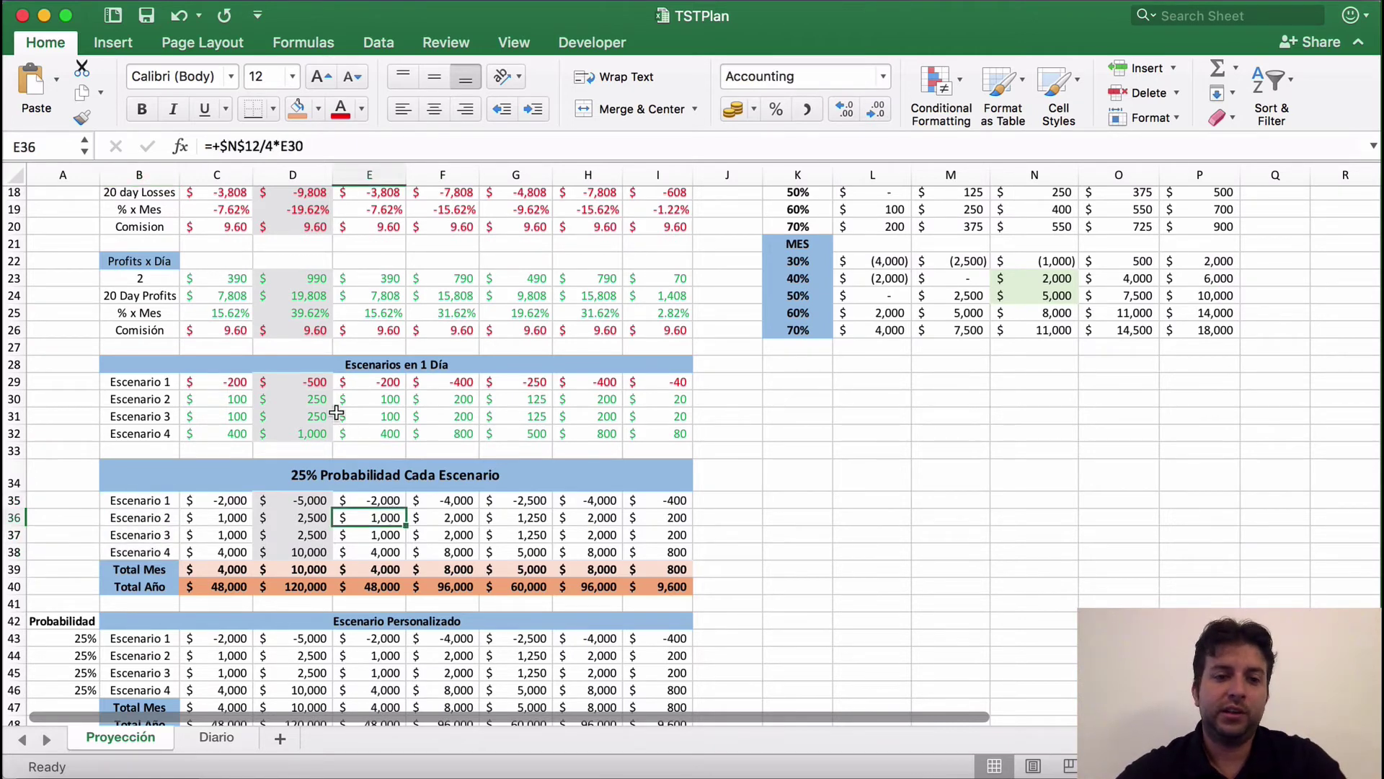
Review the ES daily results in D29 to D32 one by one and select them together as a range
{"action": "left_click", "coordinate": [309, 383]}
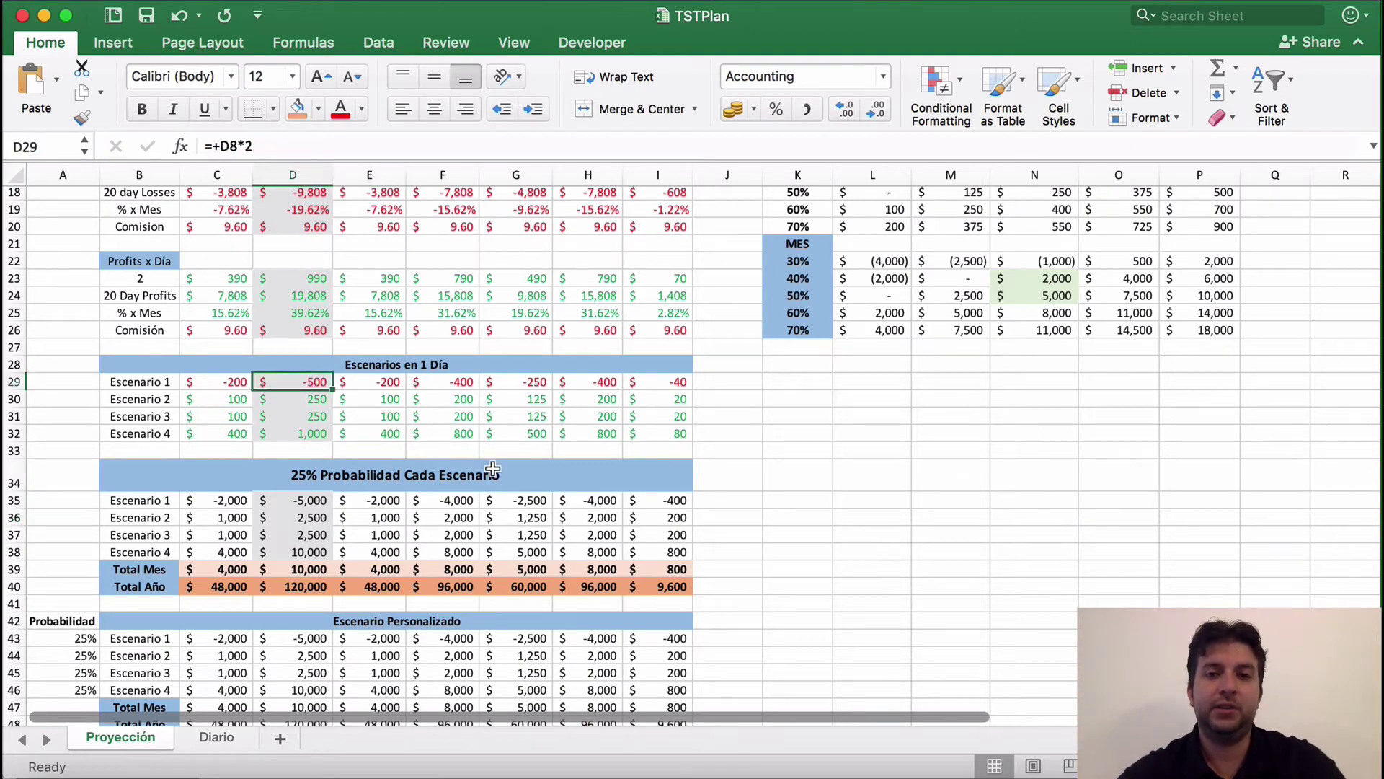
{"action": "left_click", "coordinate": [318, 403]}
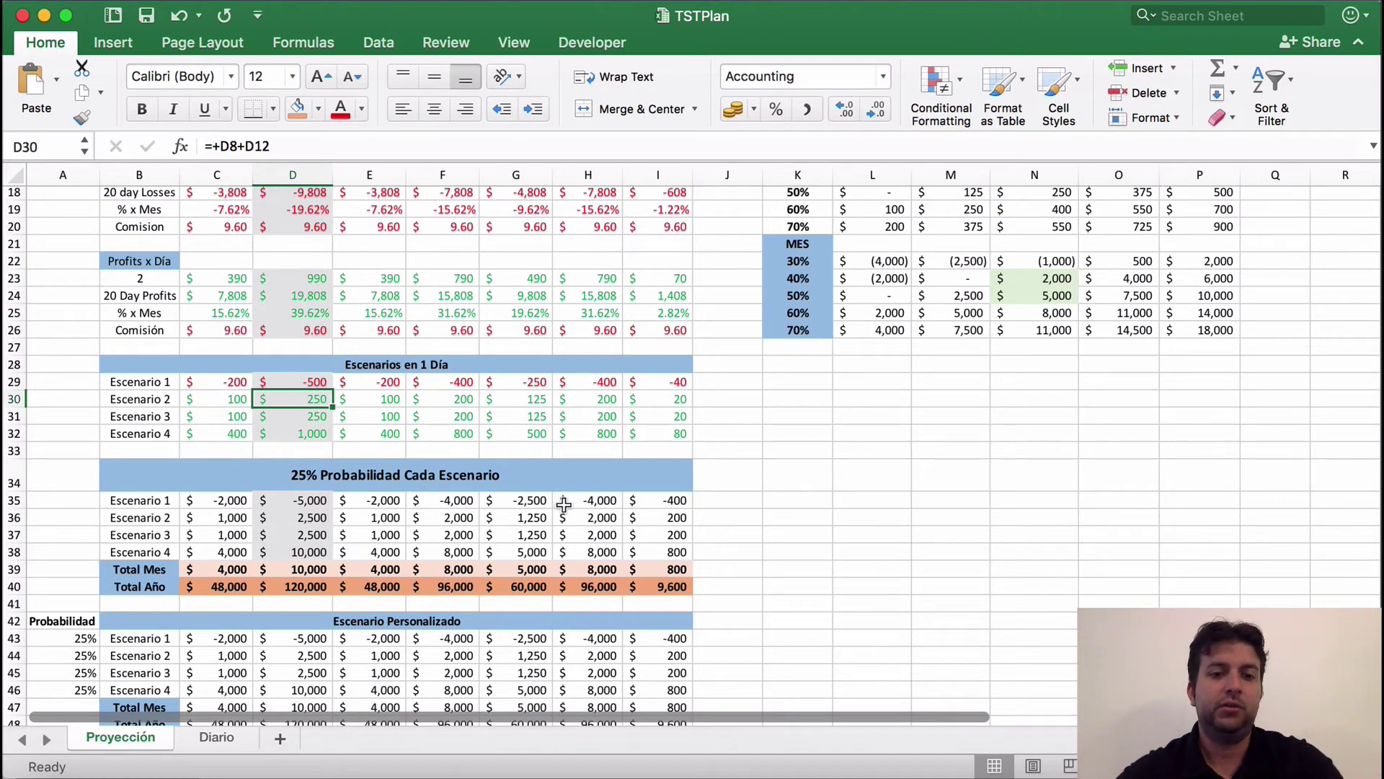
{"action": "left_click", "coordinate": [322, 425]}
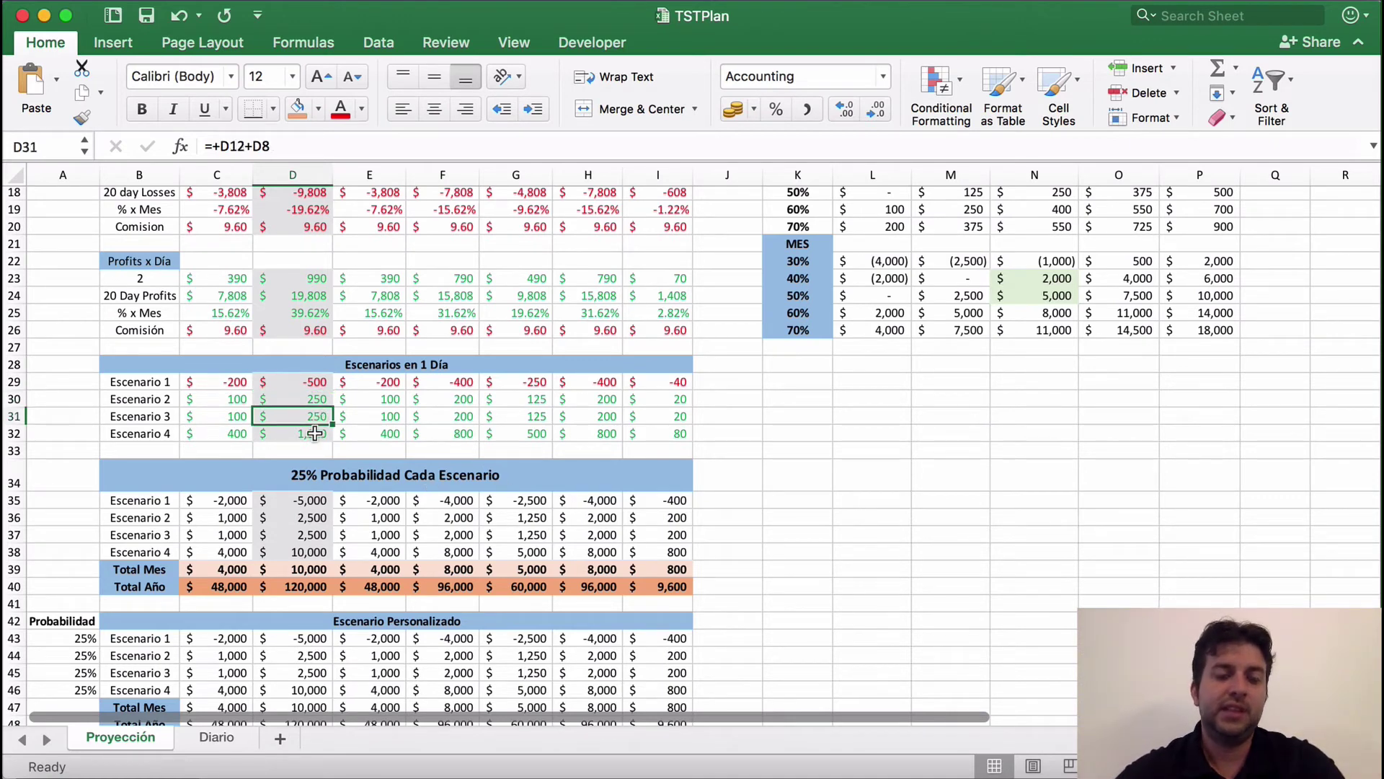
{"action": "left_click", "coordinate": [315, 433]}
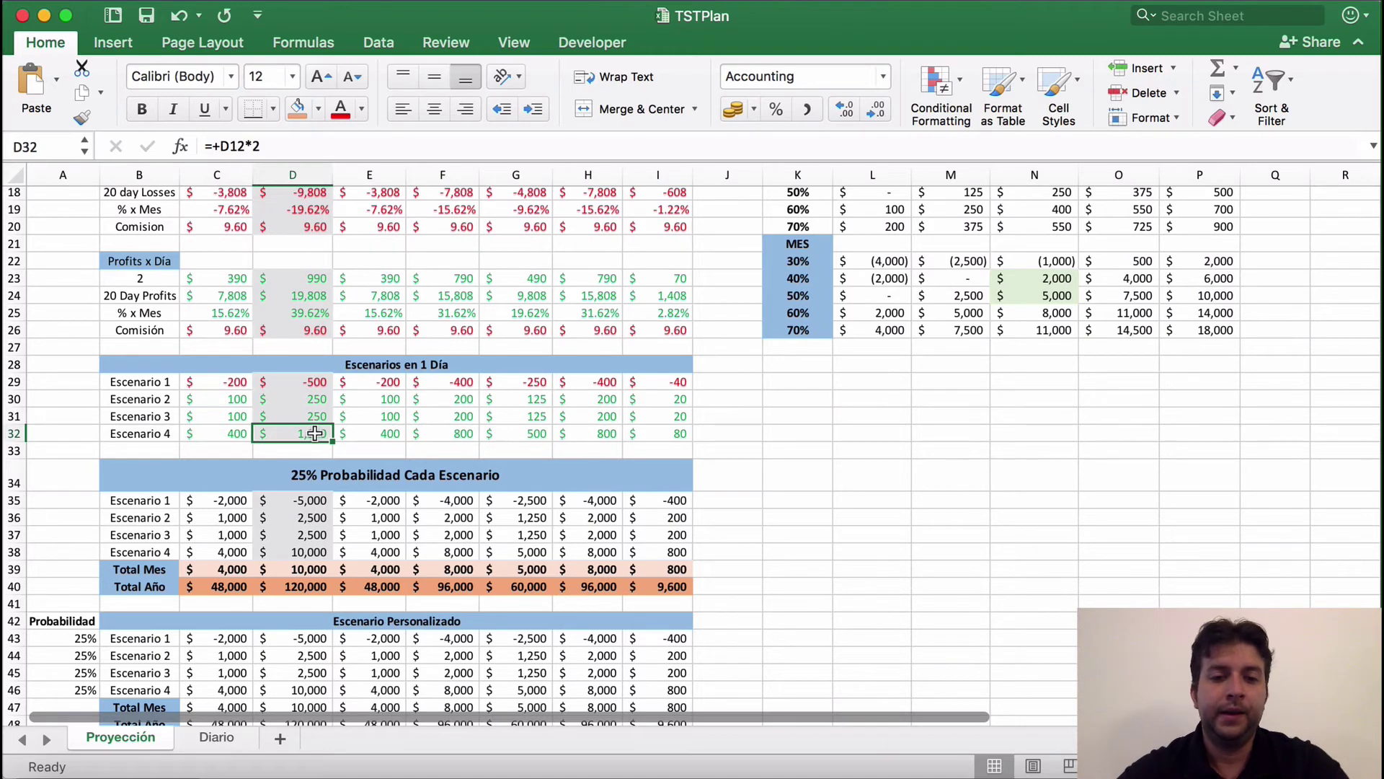
{"action": "scroll", "coordinate": [315, 433], "scroll_direction": "up", "scroll_amount": 2}
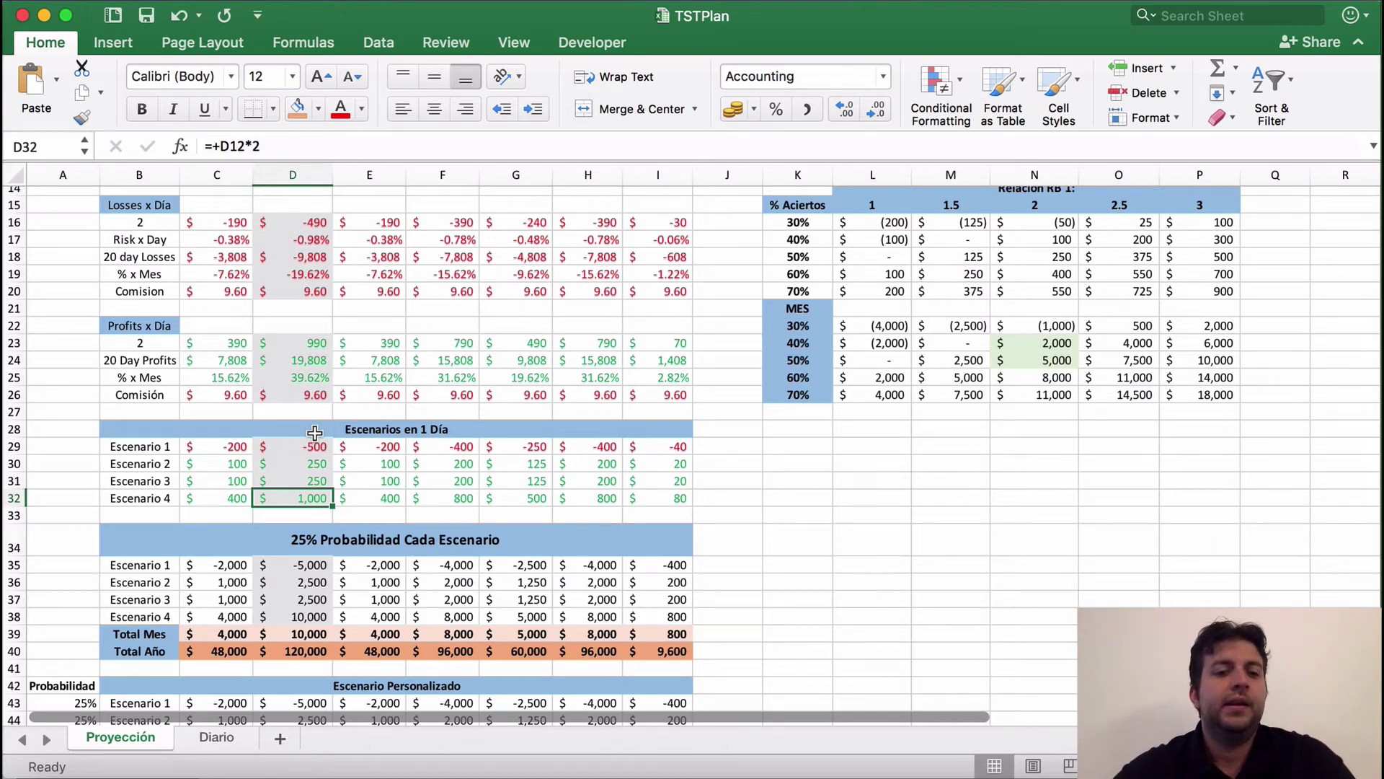
{"action": "left_click_drag", "start_coordinate": [312, 446], "coordinate": [305, 498]}
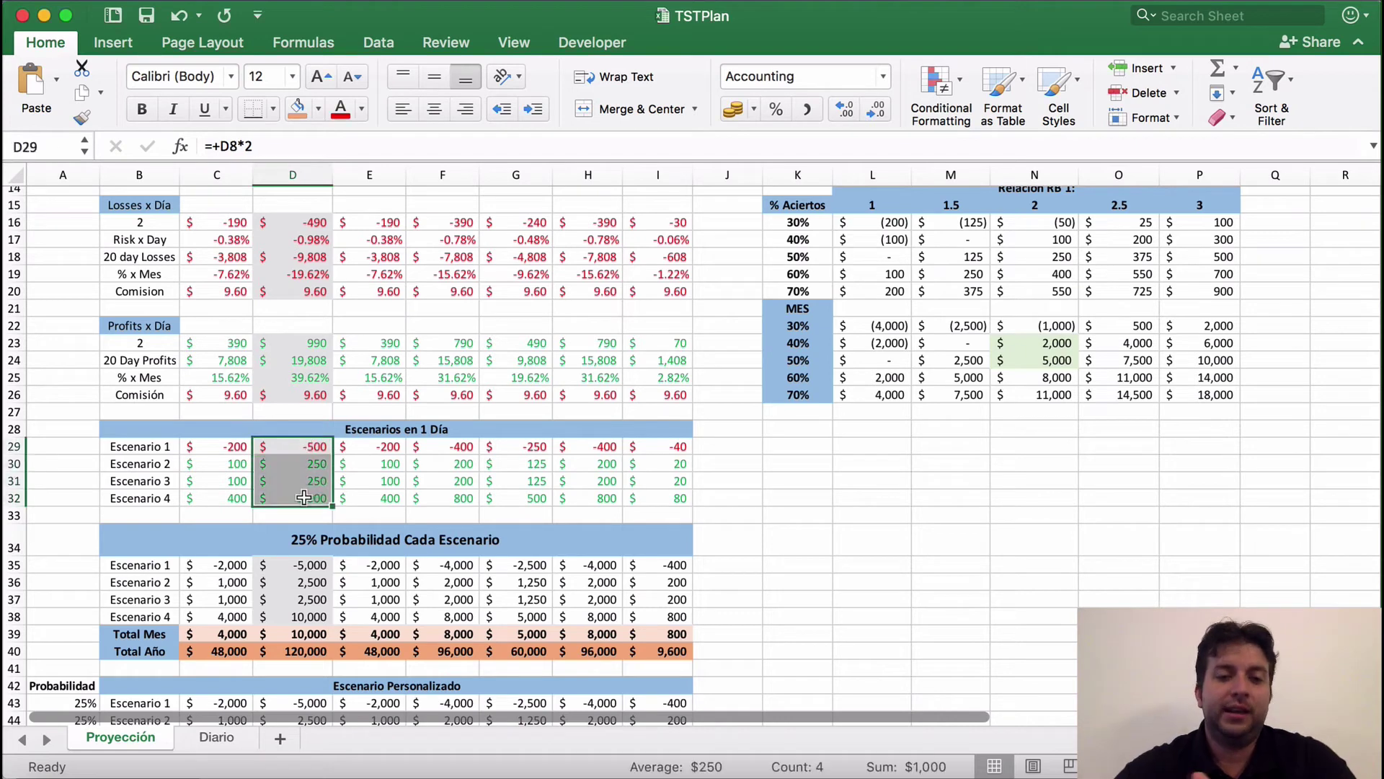
Compare the ES monthly result for Escenario 1 (D35) with its one-day result (D29)
{"action": "scroll", "coordinate": [386, 488], "scroll_direction": "down", "scroll_amount": 3}
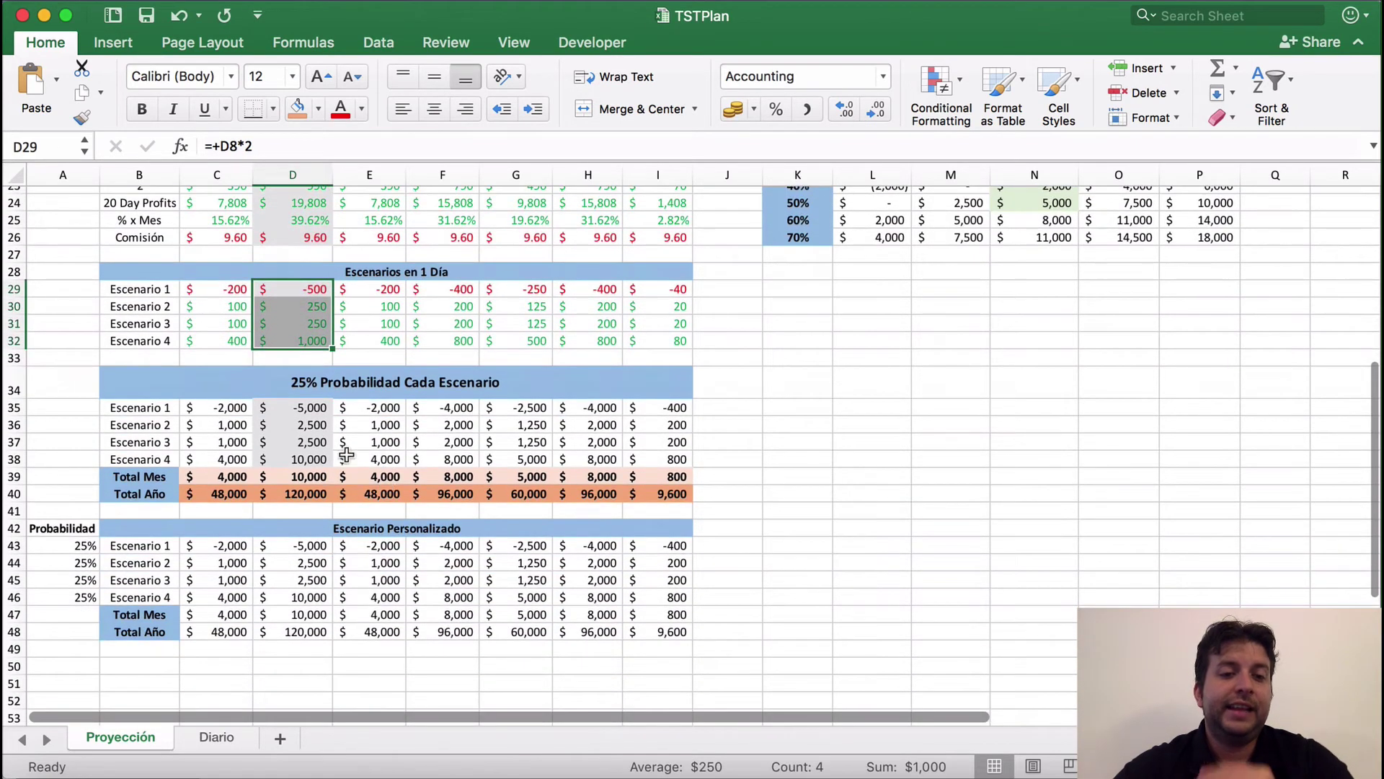
{"action": "left_click", "coordinate": [311, 404]}
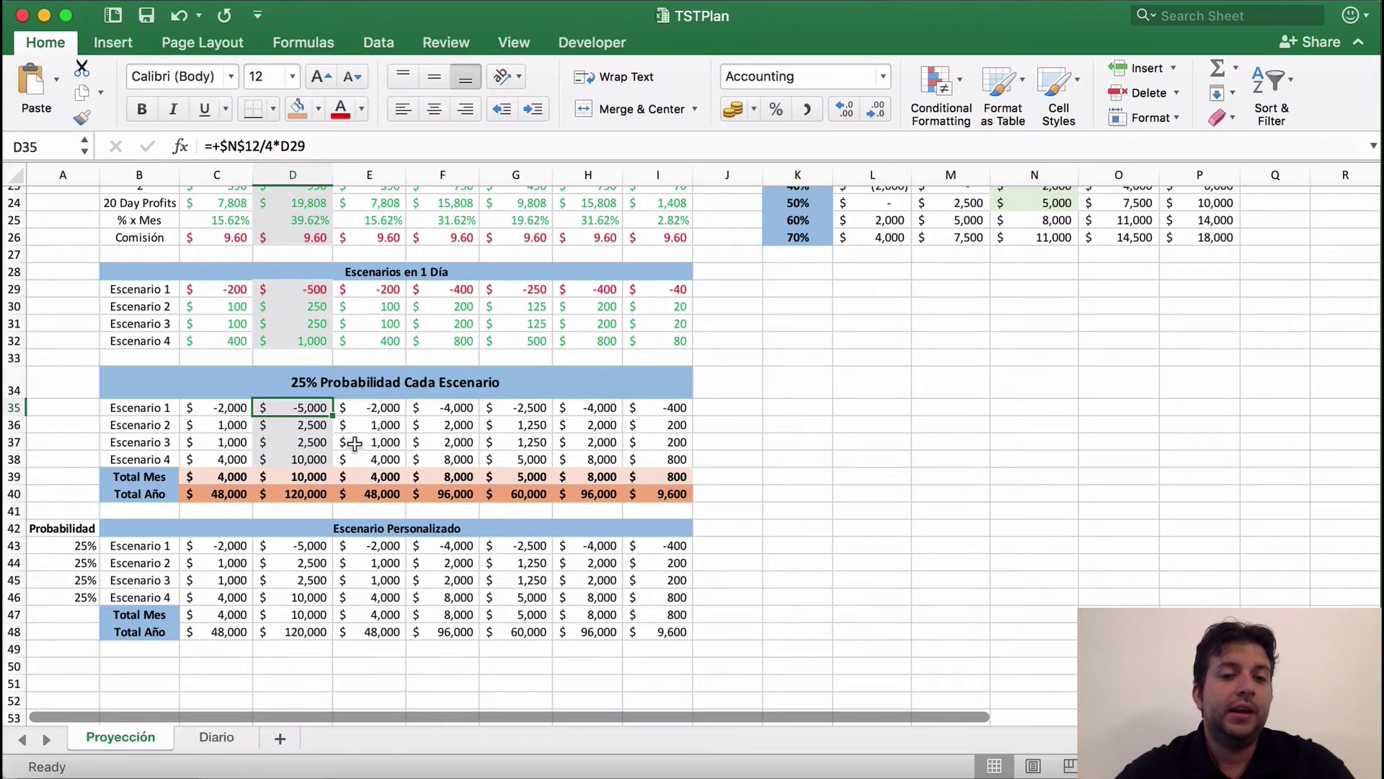
{"action": "left_click", "coordinate": [317, 289]}
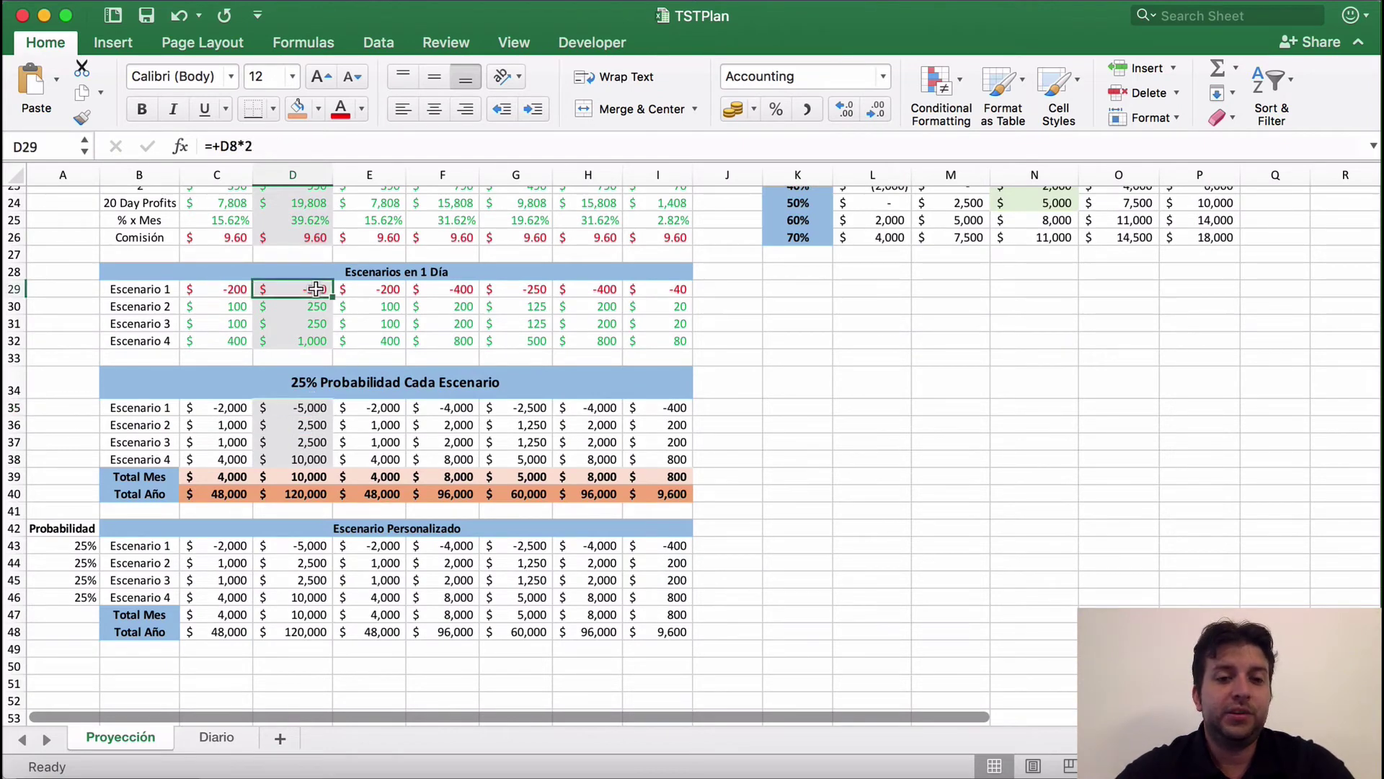
{"action": "left_click", "coordinate": [318, 405]}
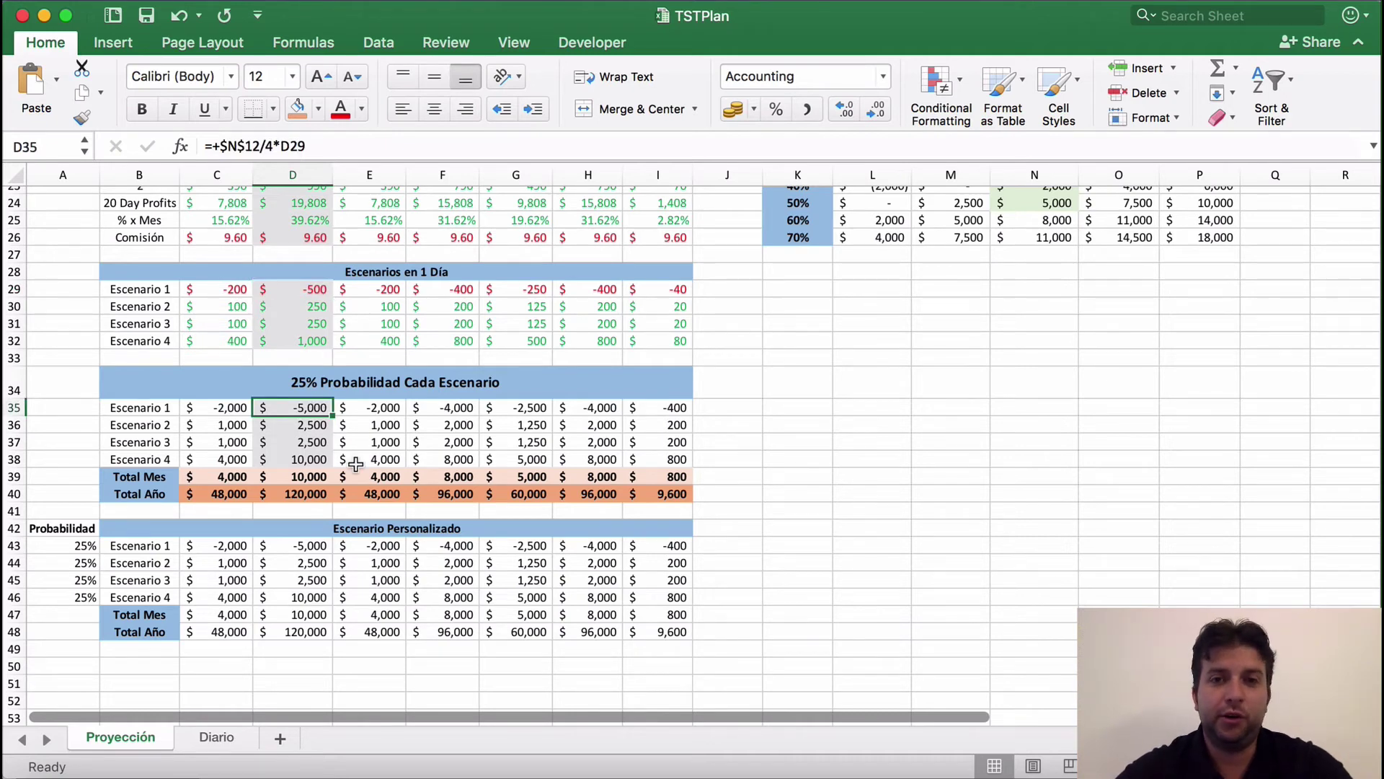
Go through the ES monthly results for Escenario 2 to Escenario 4 (D36 to D38)
{"action": "left_click", "coordinate": [311, 425]}
{"action": "left_click", "coordinate": [314, 452]}
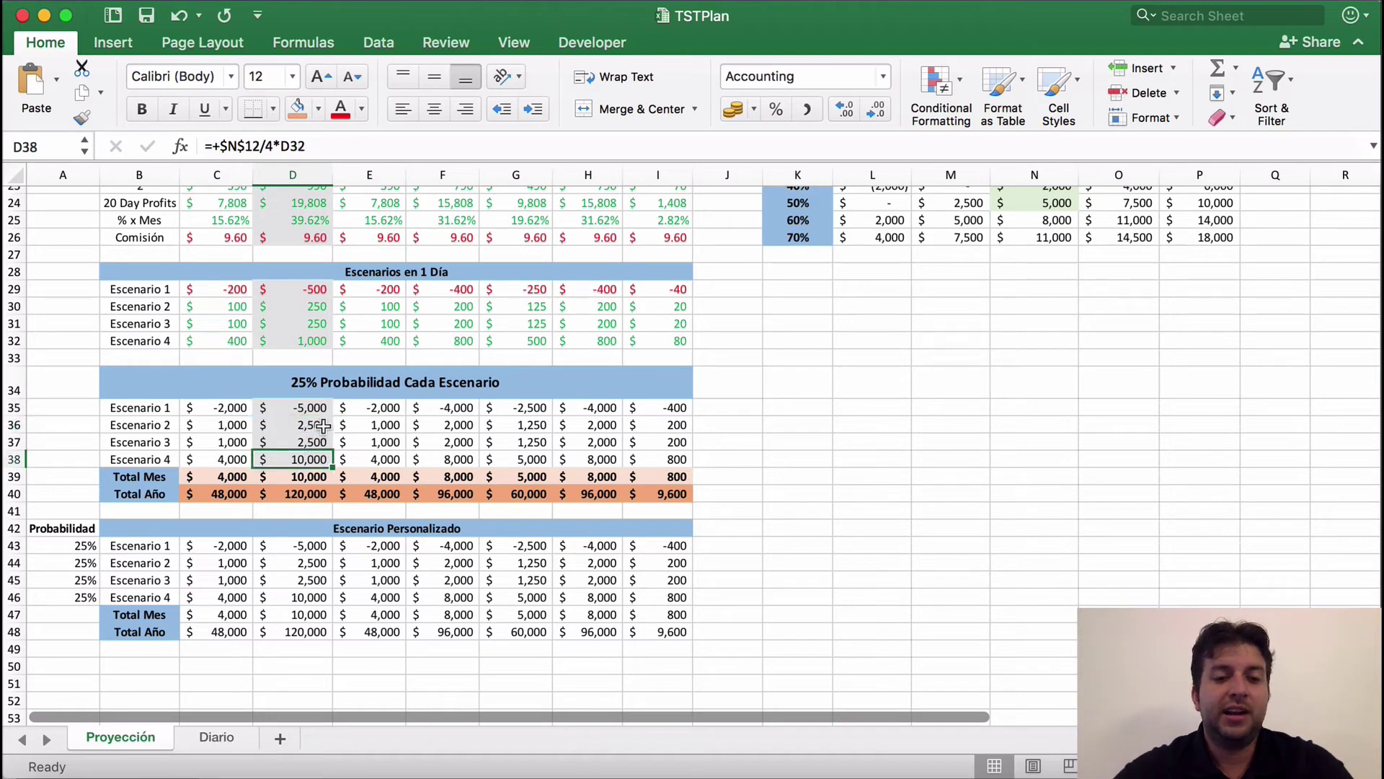
{"action": "left_click", "coordinate": [315, 425]}
{"action": "left_click", "coordinate": [315, 441]}
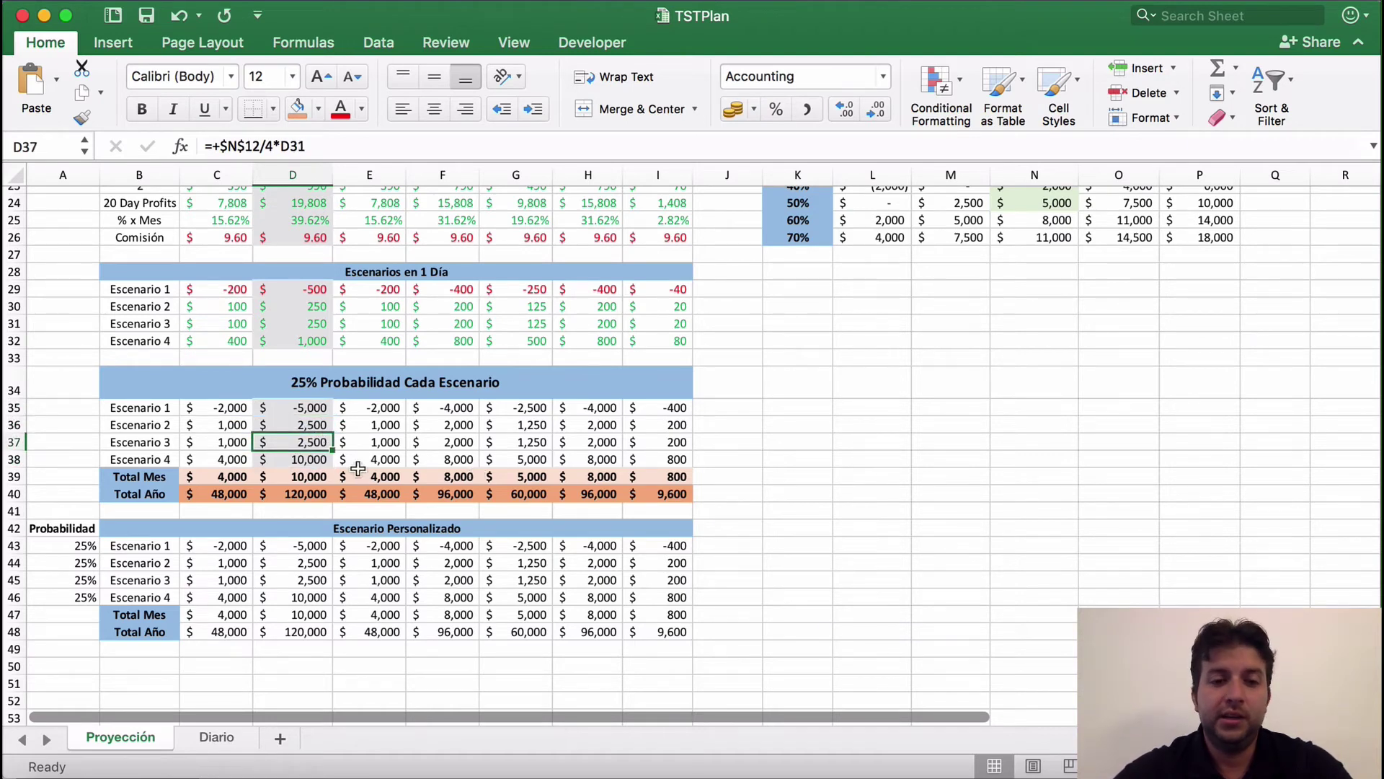
{"action": "left_click", "coordinate": [296, 459]}
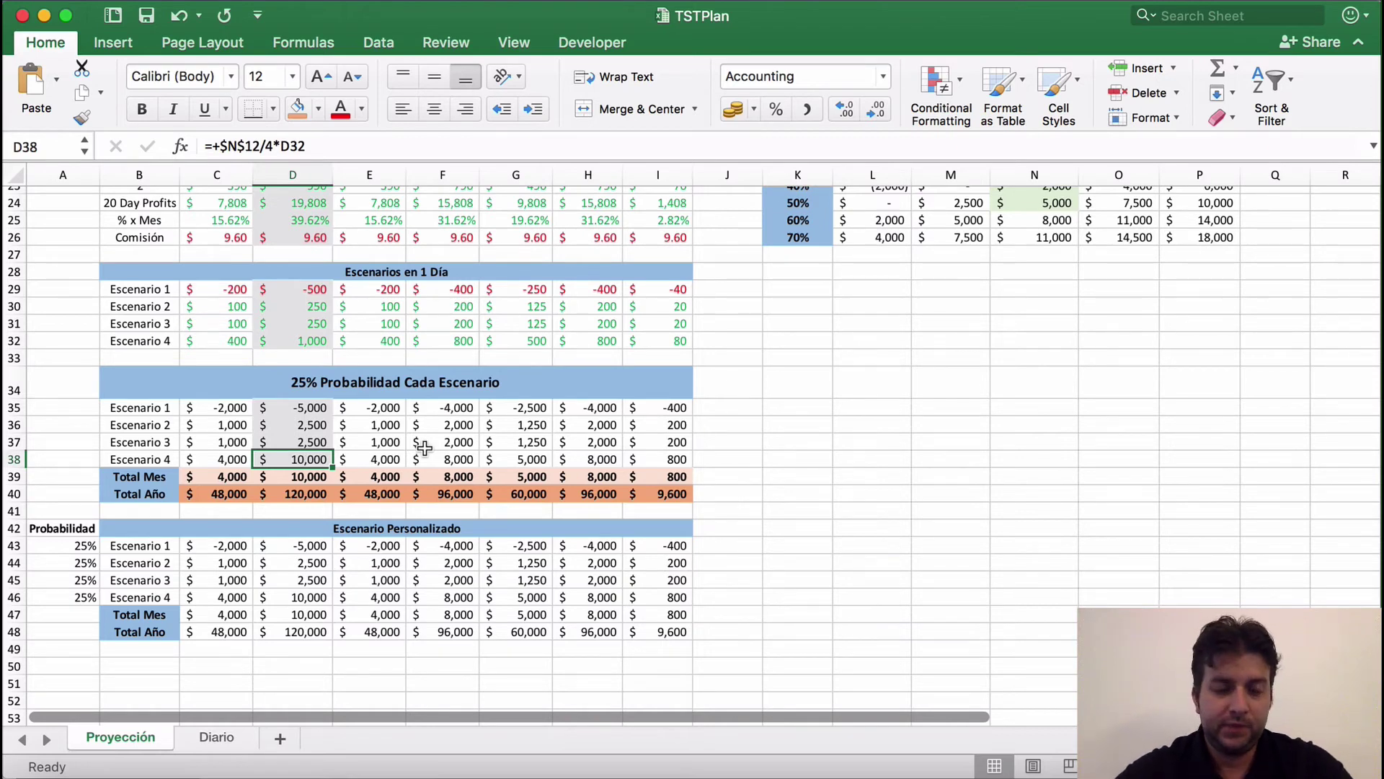
Examine the ES Total Mes (D39) and Total Año (D40) against the Escenario 1 daily loss (D29) and the plan's inputs
{"action": "left_click", "coordinate": [315, 476]}
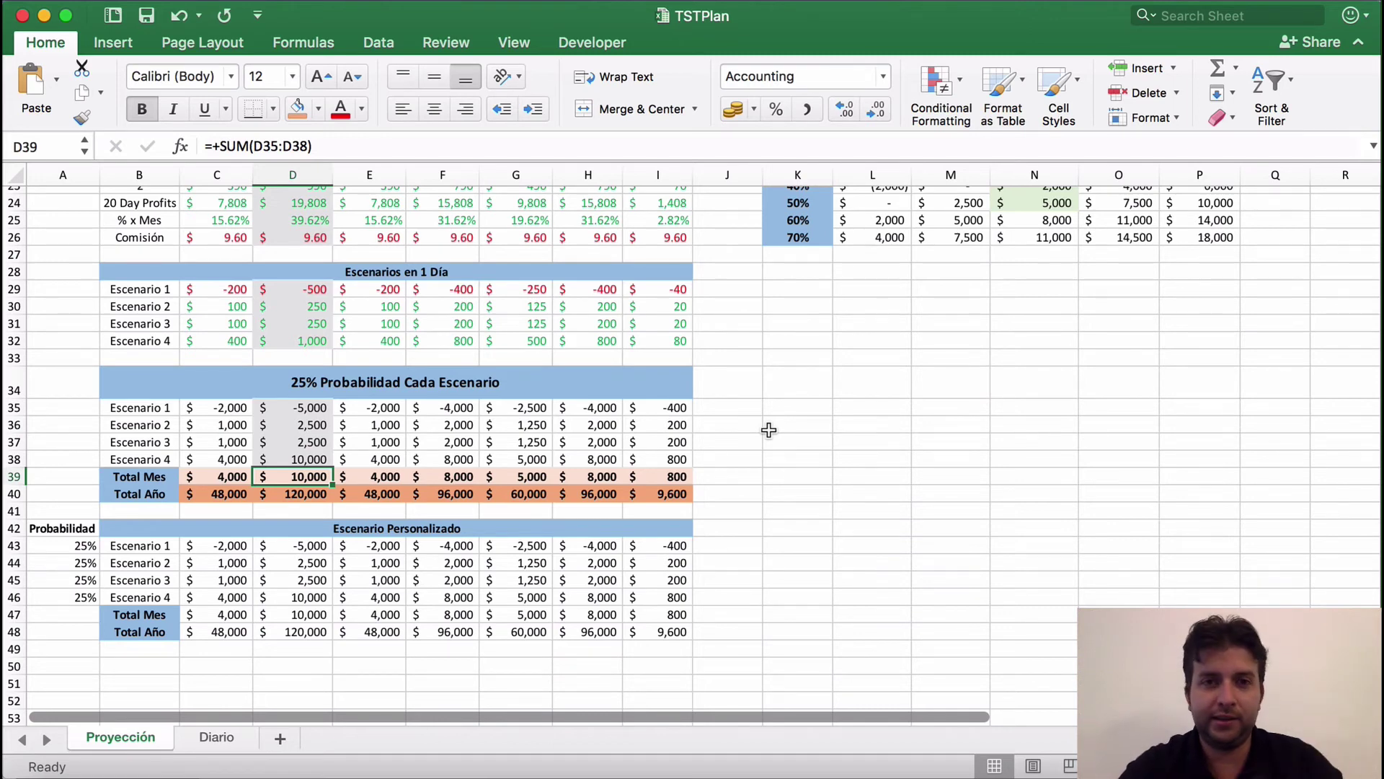
{"action": "left_click", "coordinate": [313, 290]}
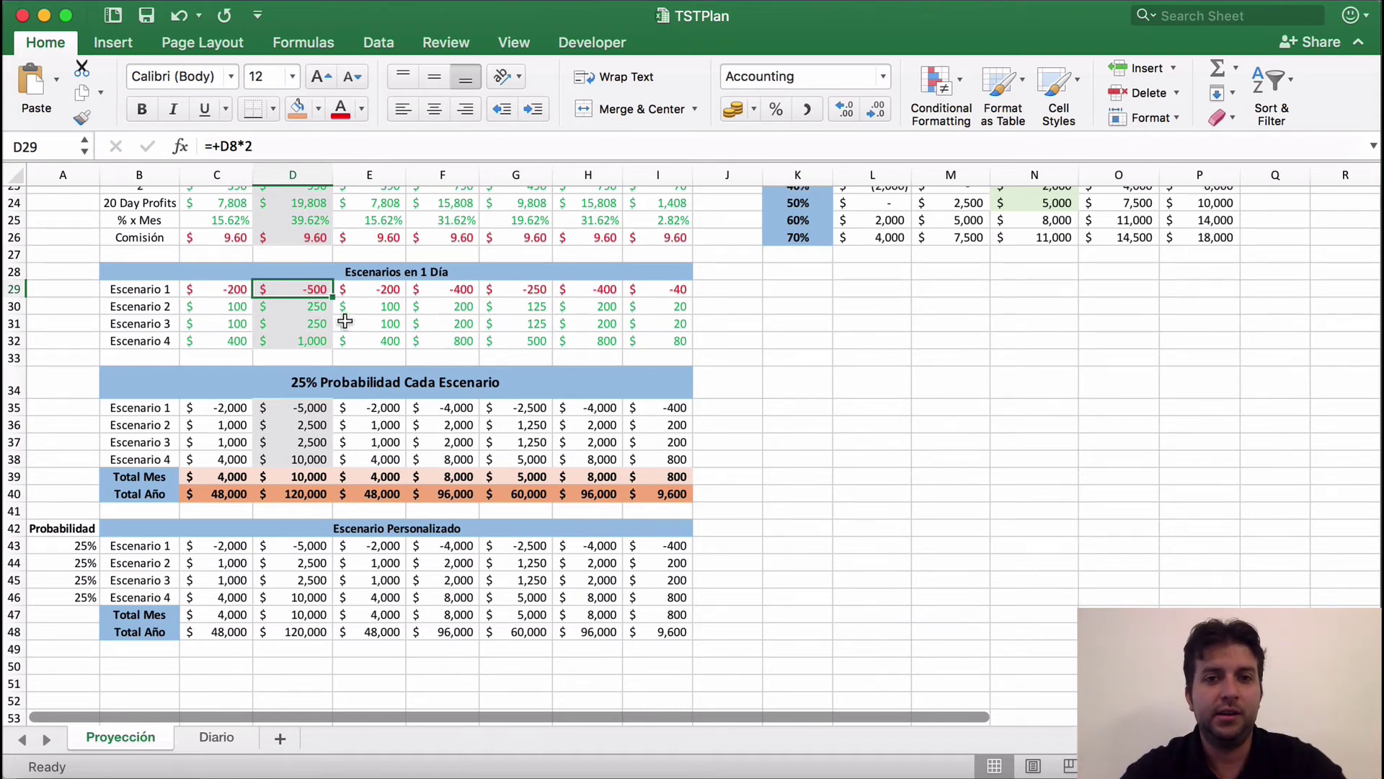
{"action": "left_click", "coordinate": [311, 478]}
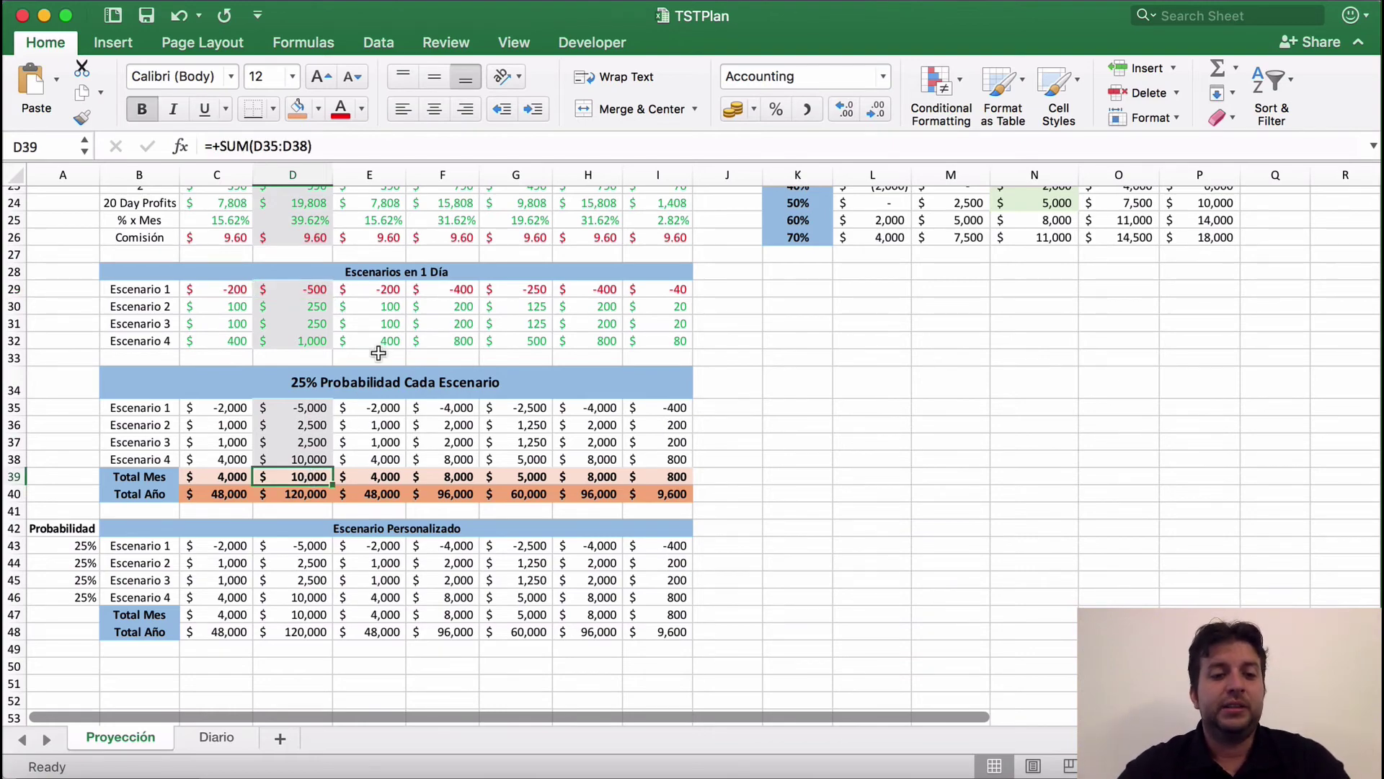
{"action": "scroll", "coordinate": [537, 396], "scroll_direction": "up", "scroll_amount": 3}
{"action": "scroll", "coordinate": [541, 393], "scroll_direction": "up", "scroll_amount": 5}
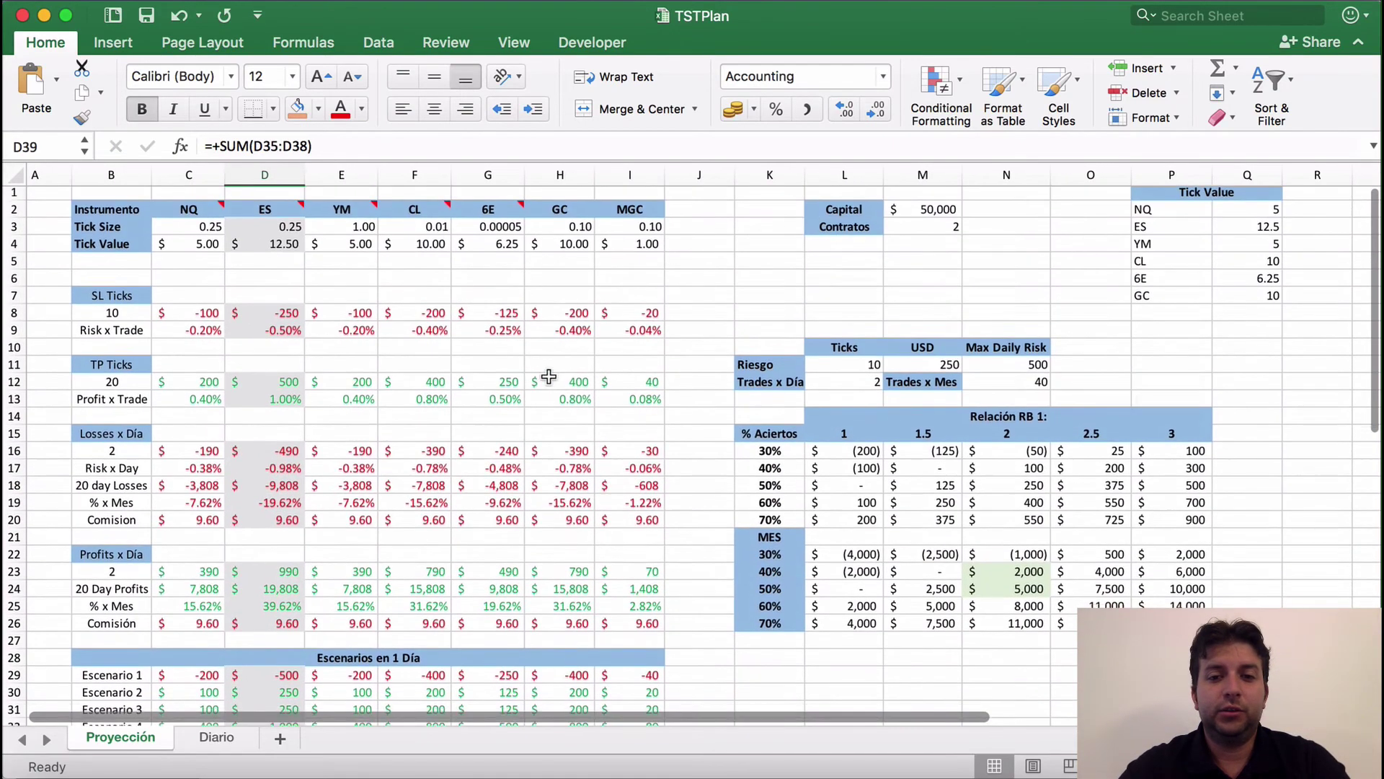
{"action": "scroll", "coordinate": [544, 386], "scroll_direction": "down", "scroll_amount": 5}
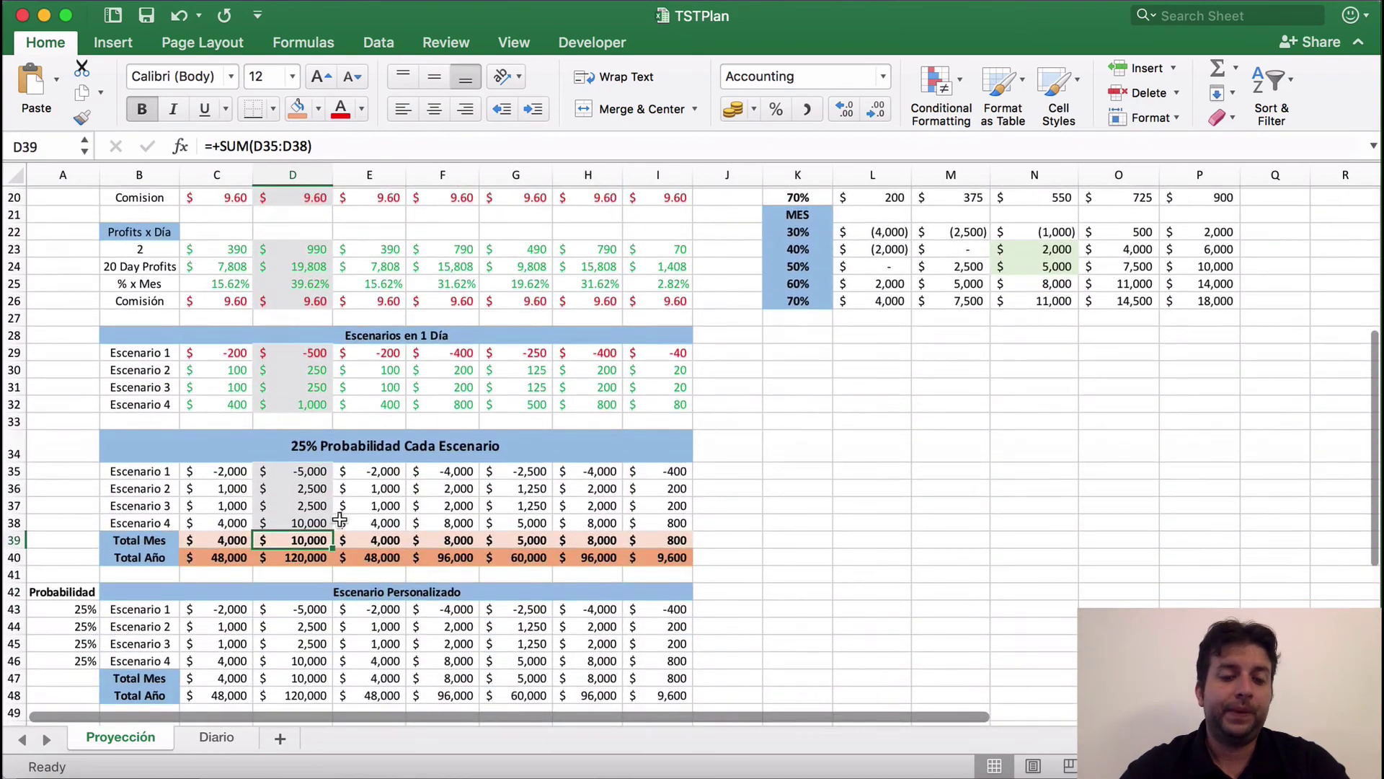
{"action": "left_click", "coordinate": [296, 561]}
{"action": "left_click", "coordinate": [310, 539]}
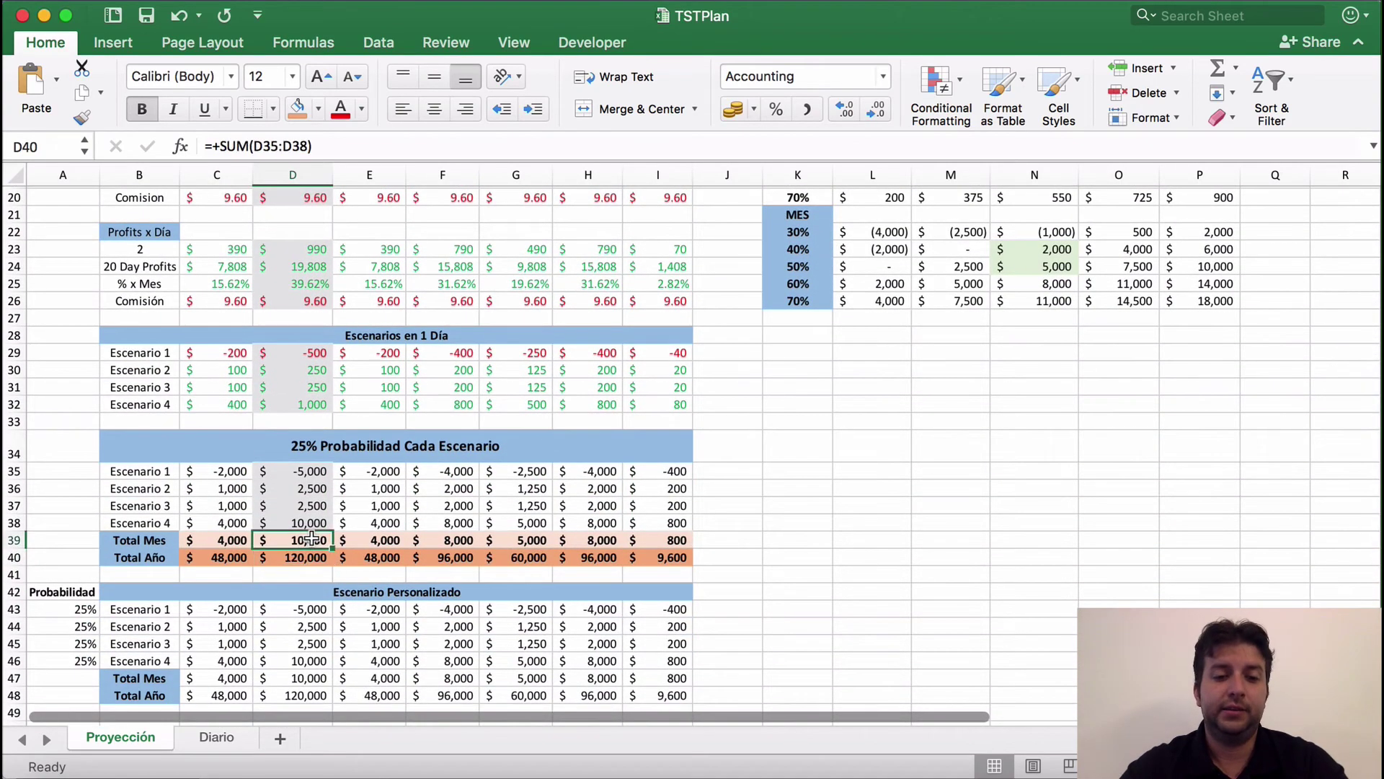
Switch to the TopstepTrader page in Safari and highlight the $50K account's profit target, maximum position size, and daily and weekly loss limits
{"action": "left_click", "coordinate": [534, 621]}
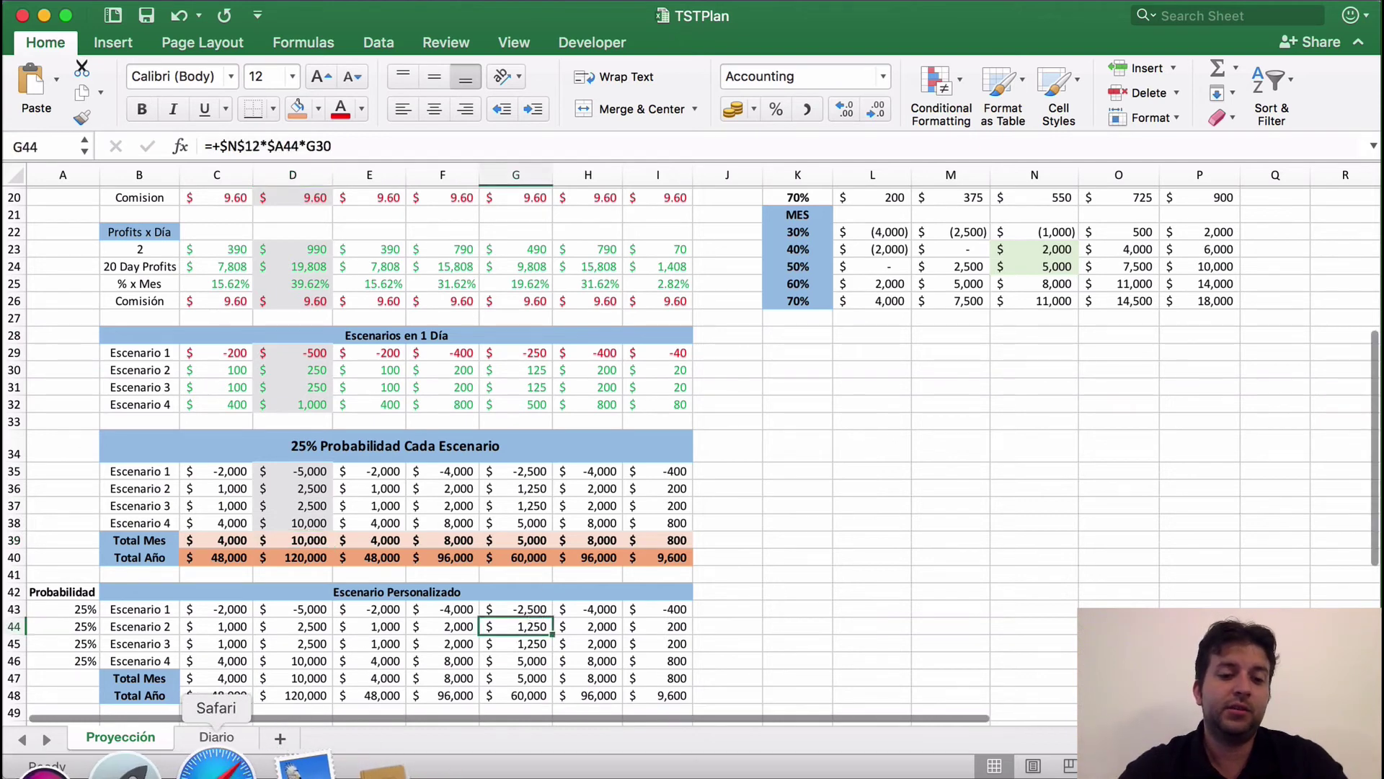
{"action": "left_click", "coordinate": [216, 761]}
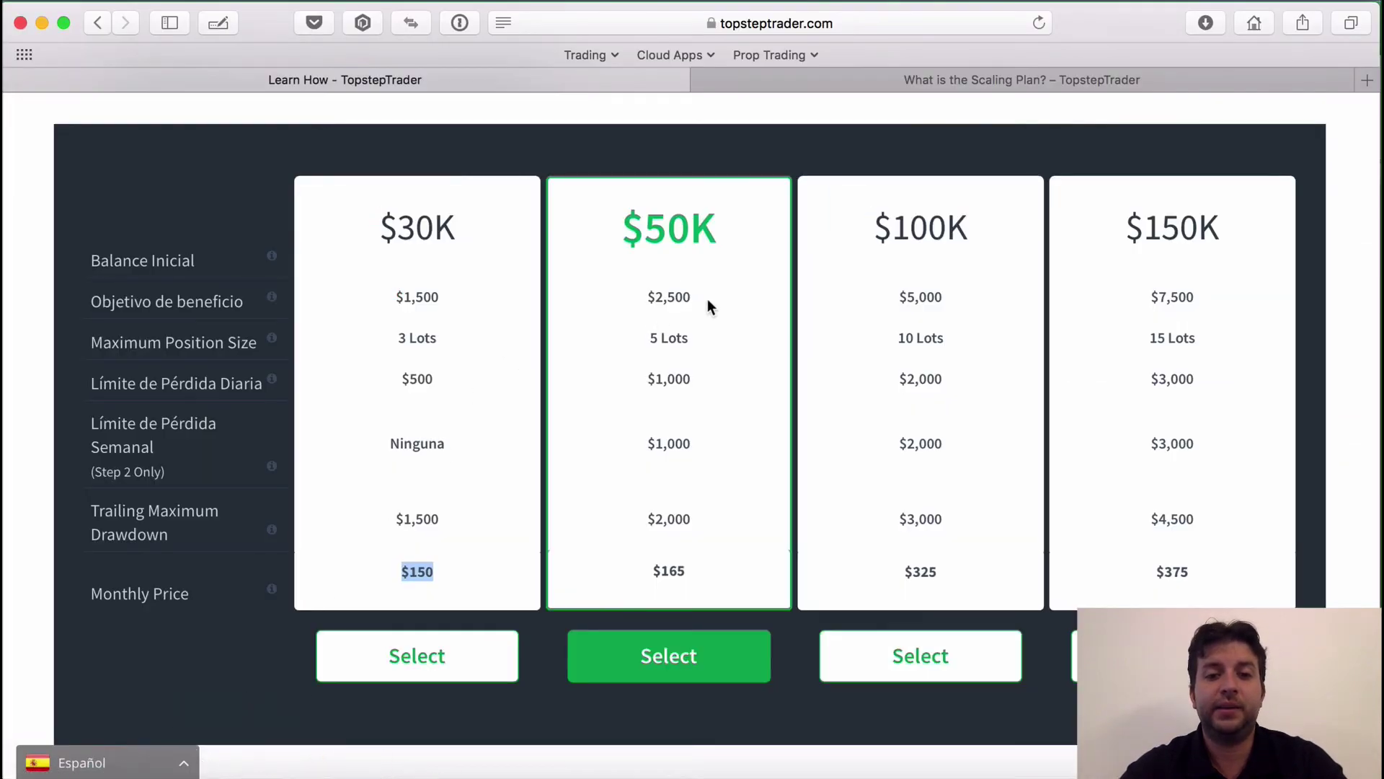
{"action": "left_click_drag", "start_coordinate": [705, 297], "coordinate": [647, 292]}
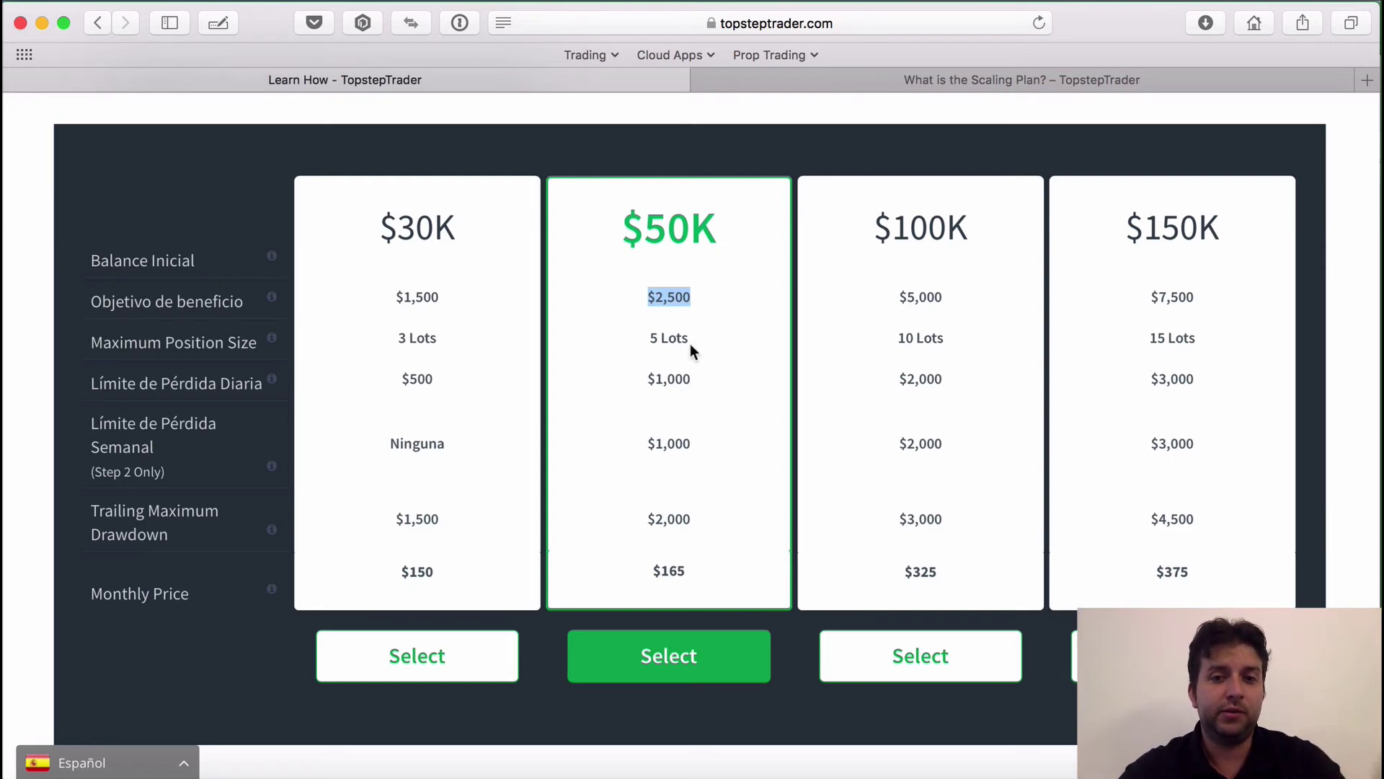
{"action": "left_click_drag", "start_coordinate": [692, 341], "coordinate": [648, 333]}
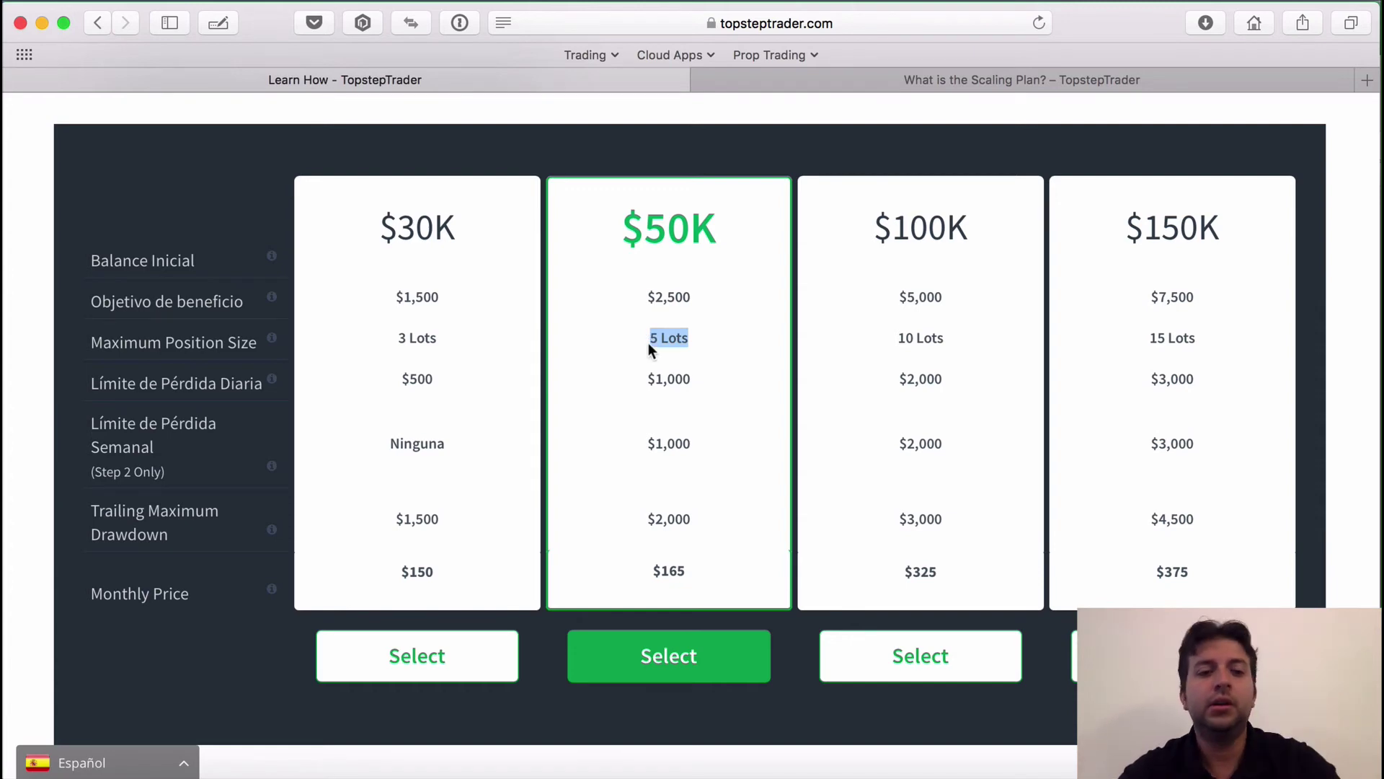
{"action": "left_click_drag", "start_coordinate": [692, 379], "coordinate": [649, 371]}
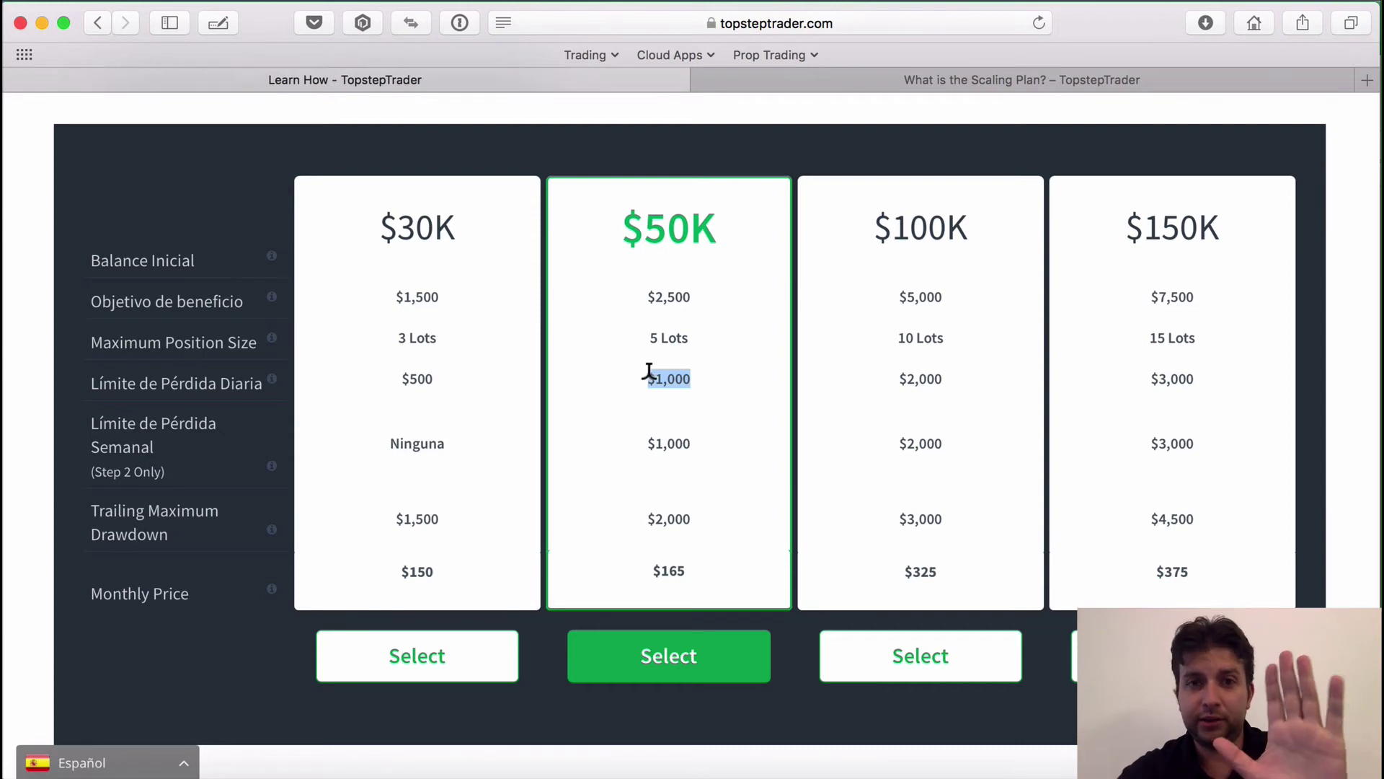
{"action": "left_click_drag", "start_coordinate": [699, 439], "coordinate": [648, 435]}
{"action": "left_click", "coordinate": [661, 431]}
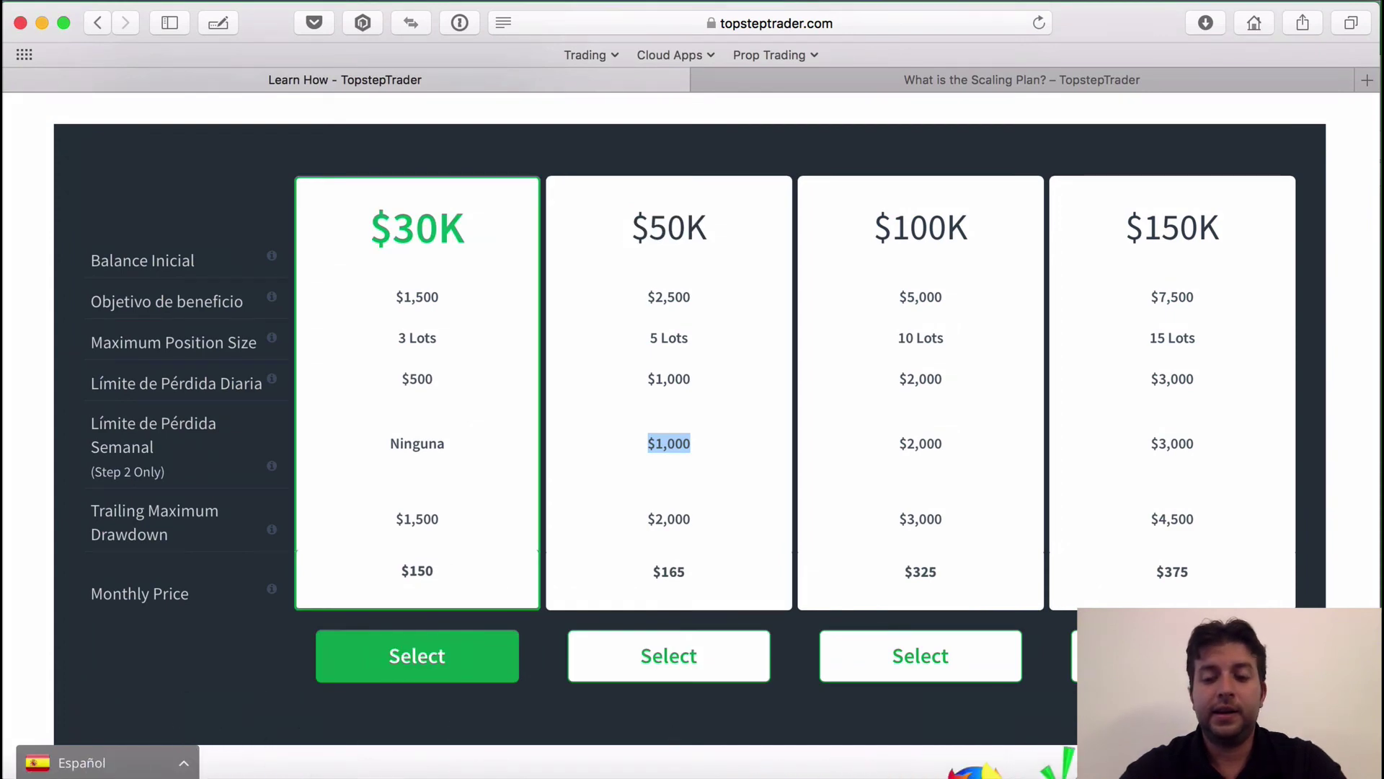
Check the scenario tables in the TSTPlan workbook in Excel and return to the TopstepTrader account comparison in Safari
{"action": "left_click", "coordinate": [1053, 766]}
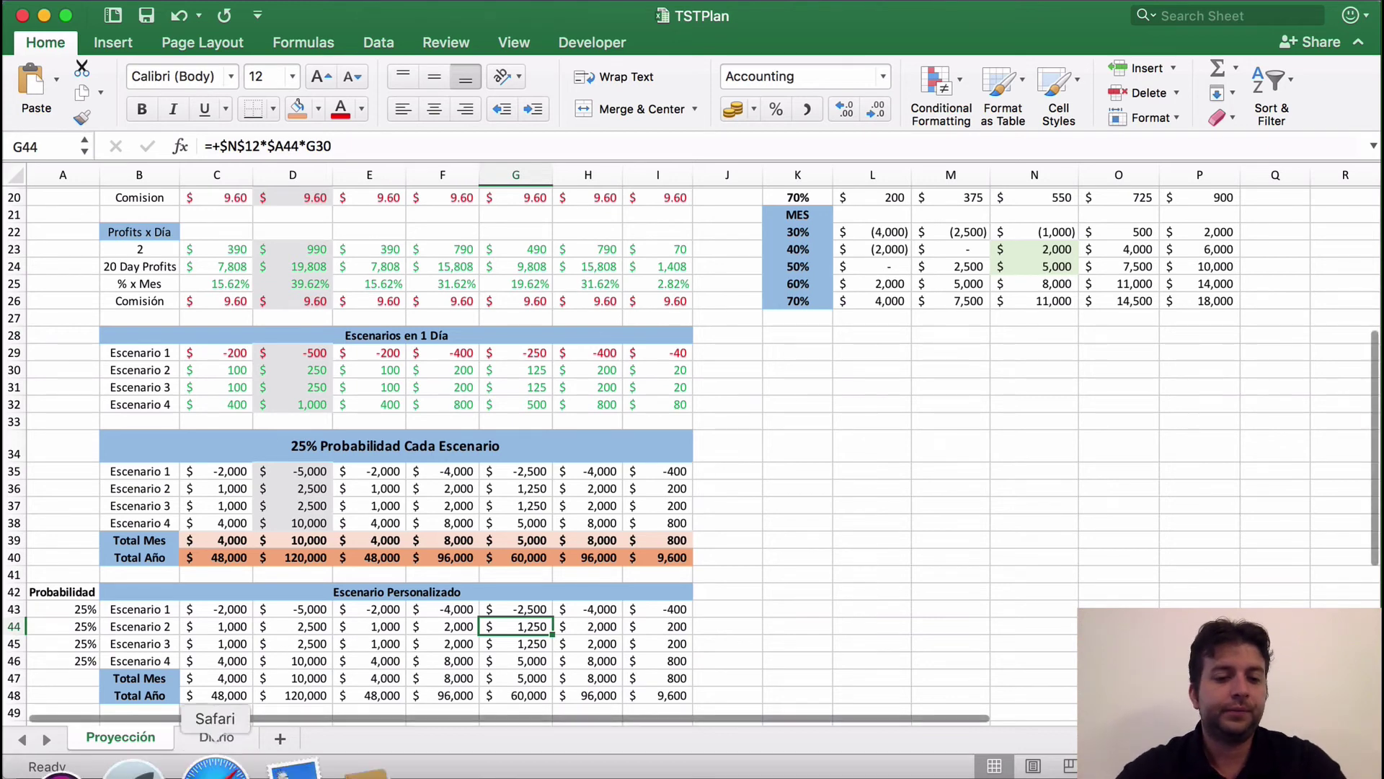
{"action": "left_click", "coordinate": [216, 760]}
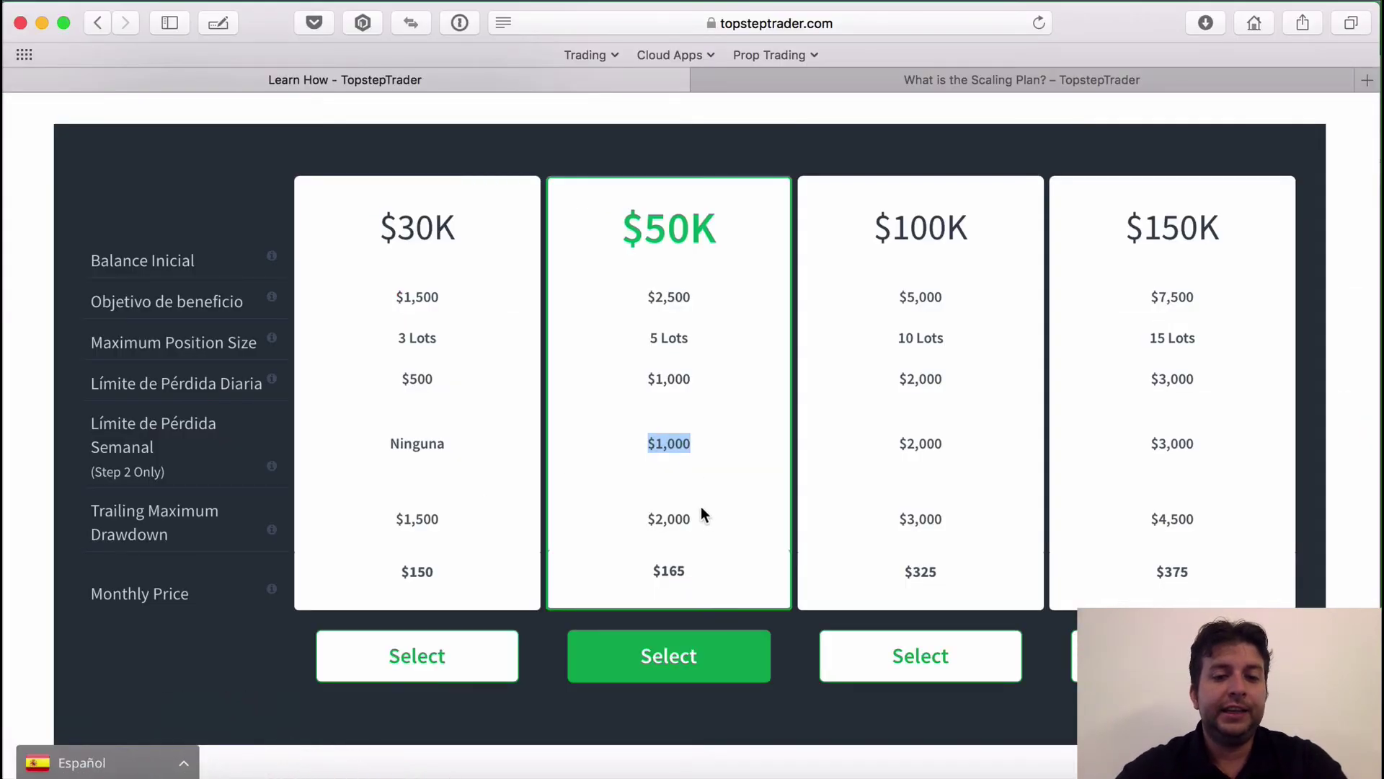
Highlight the $50K account's Trailing Maximum Drawdown and switch to the Escenario Personalizado table in the TSTPlan workbook in Excel
{"action": "left_click_drag", "start_coordinate": [697, 515], "coordinate": [649, 516]}
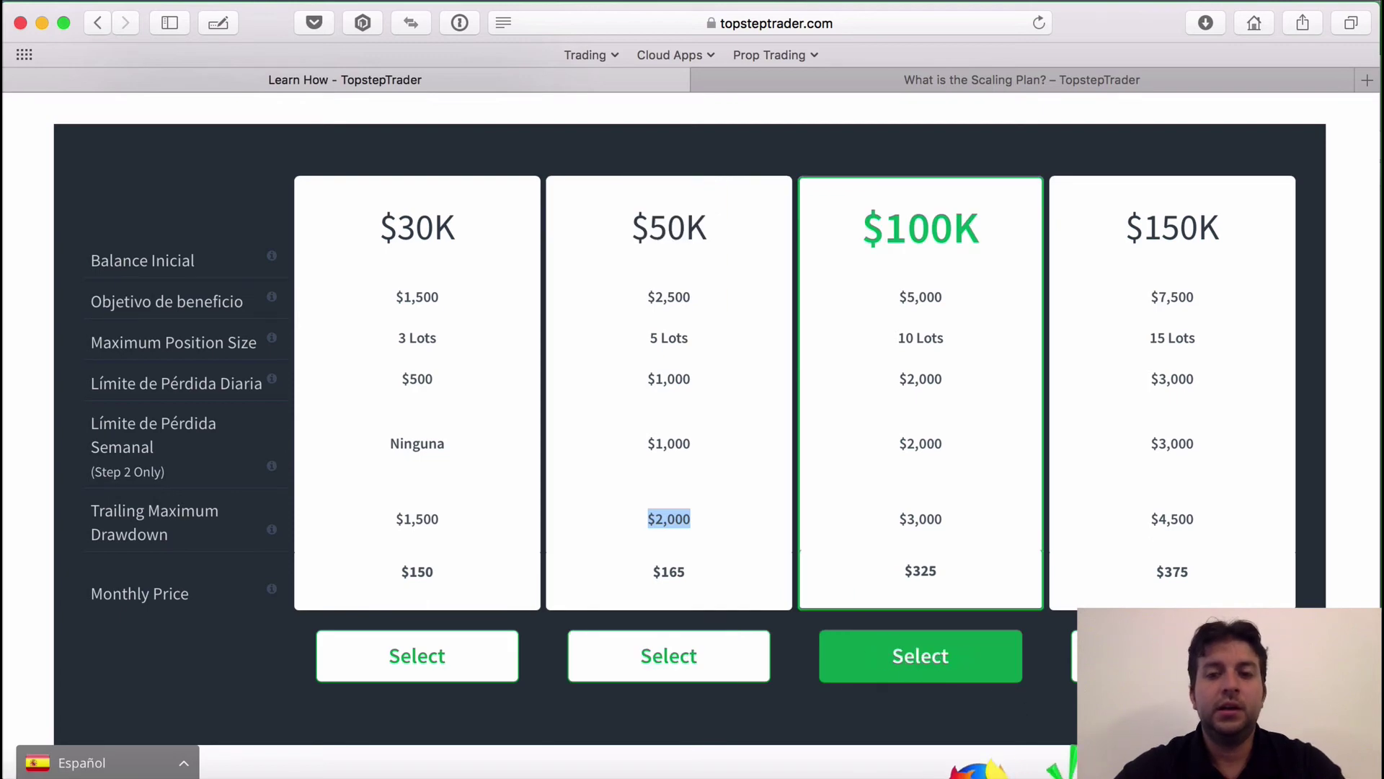
{"action": "left_click", "coordinate": [1060, 766]}
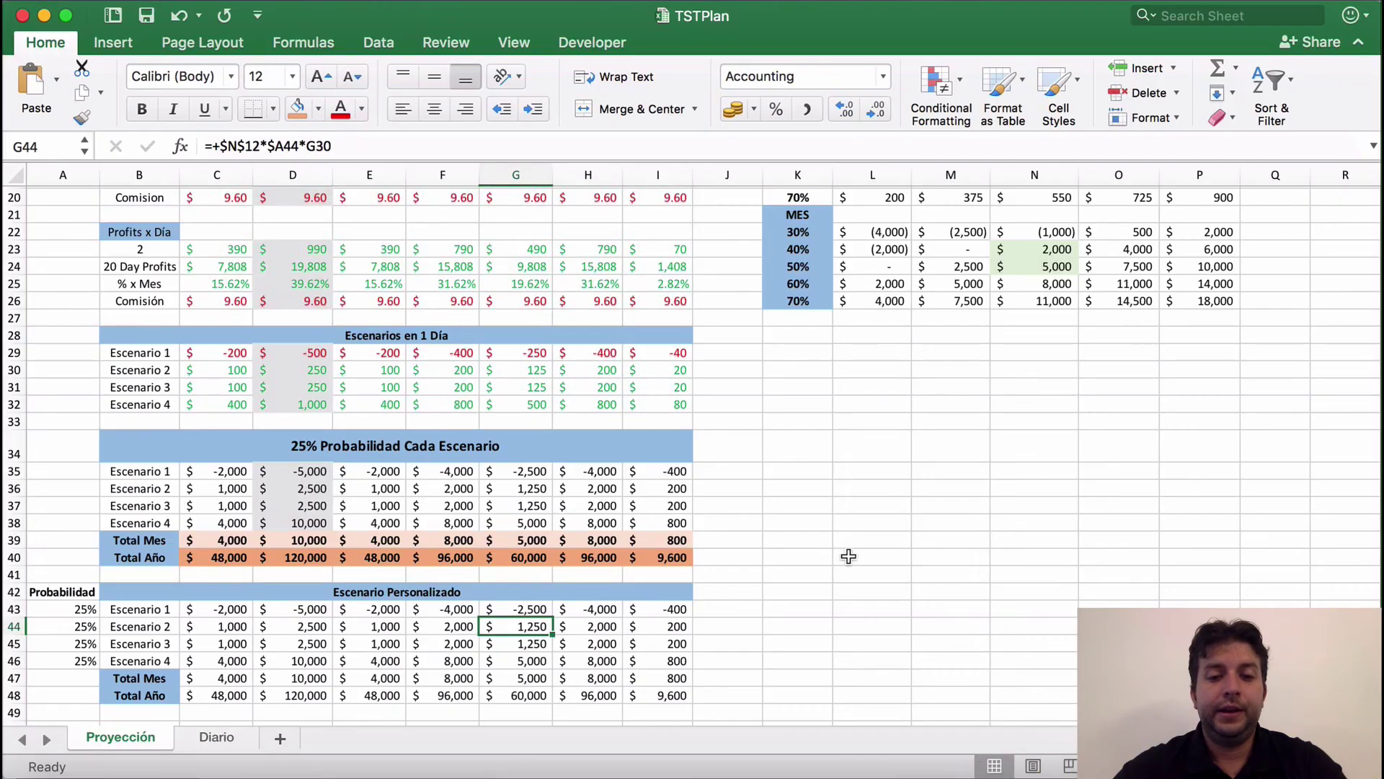
{"action": "scroll", "coordinate": [848, 556], "scroll_direction": "up", "scroll_amount": 1}
{"action": "scroll", "coordinate": [849, 556], "scroll_direction": "down", "scroll_amount": 5}
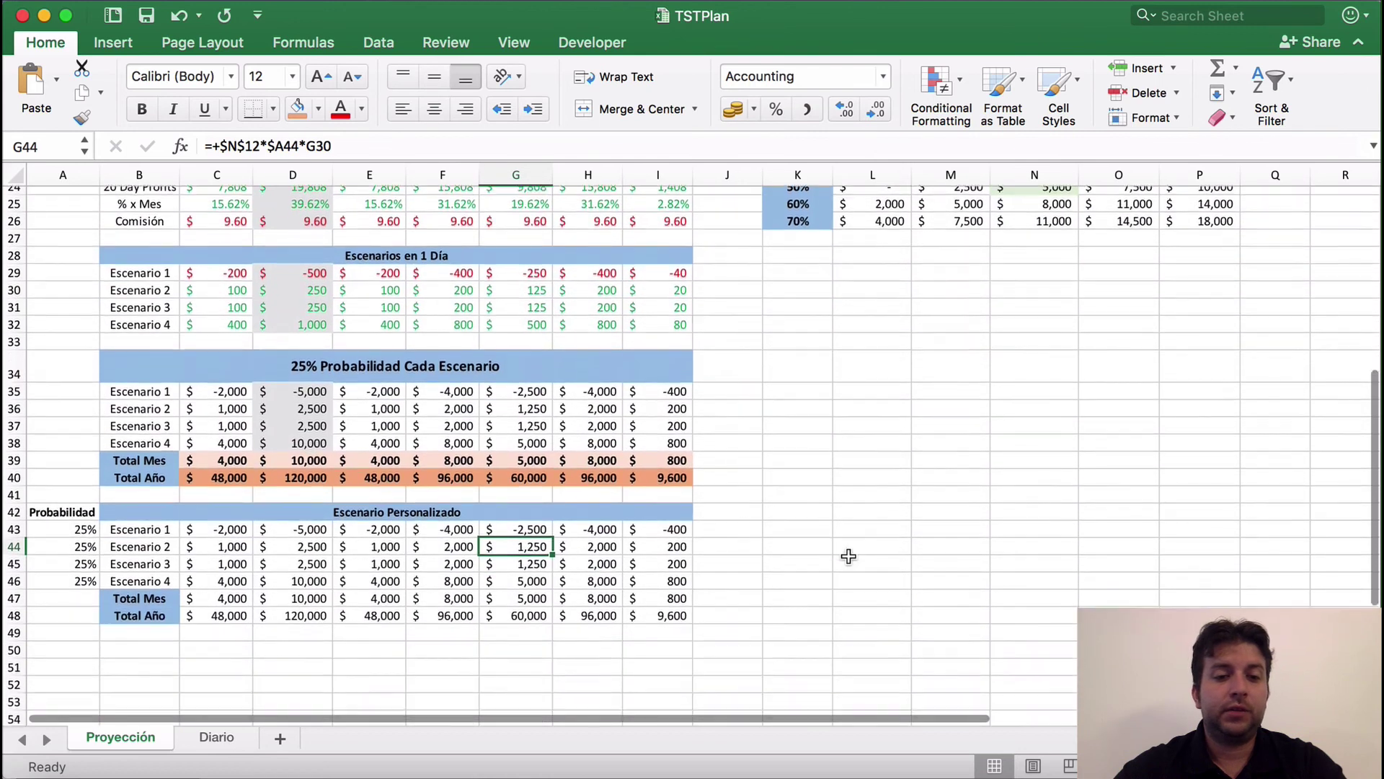
{"action": "left_click", "coordinate": [348, 532]}
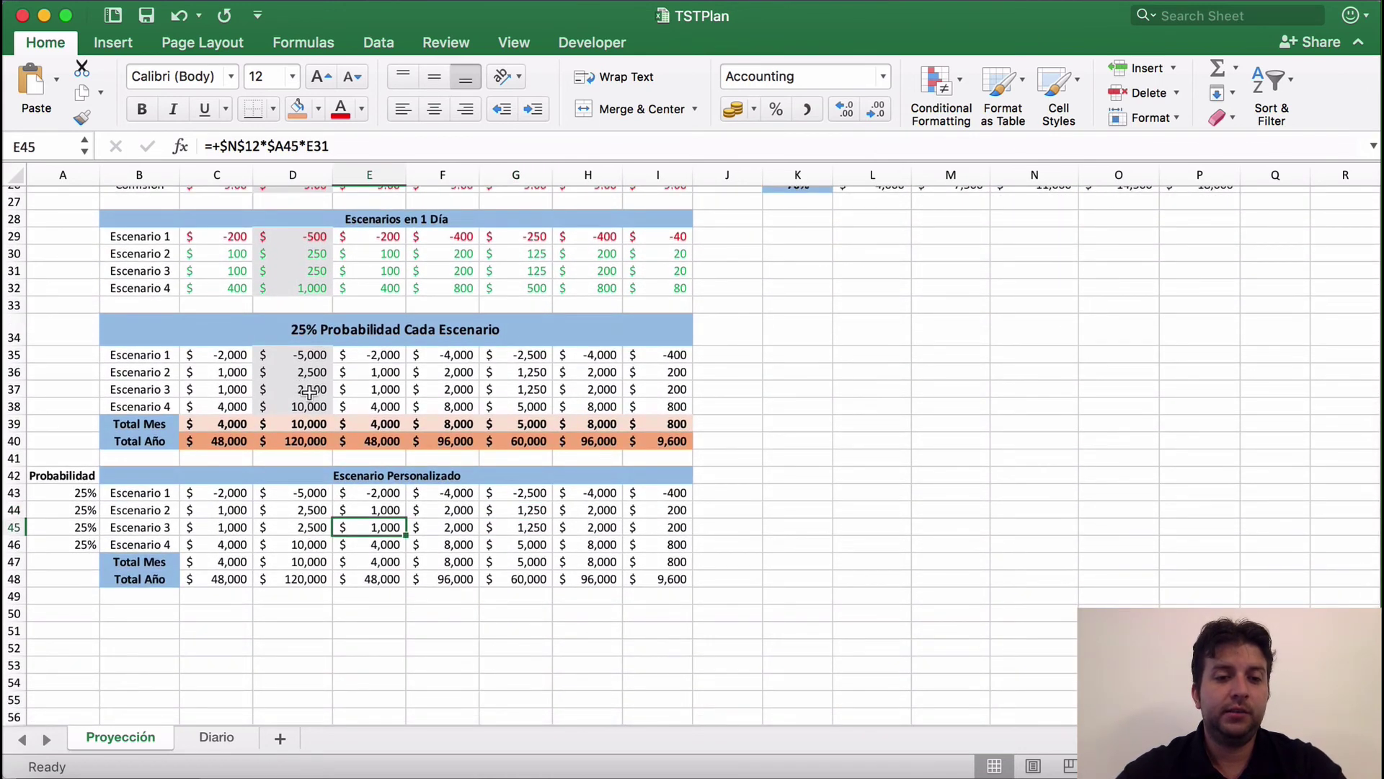
Set the Escenario 1 probability (A43) in the Escenario Personalizado table to 50%
{"action": "left_click", "coordinate": [85, 489]}
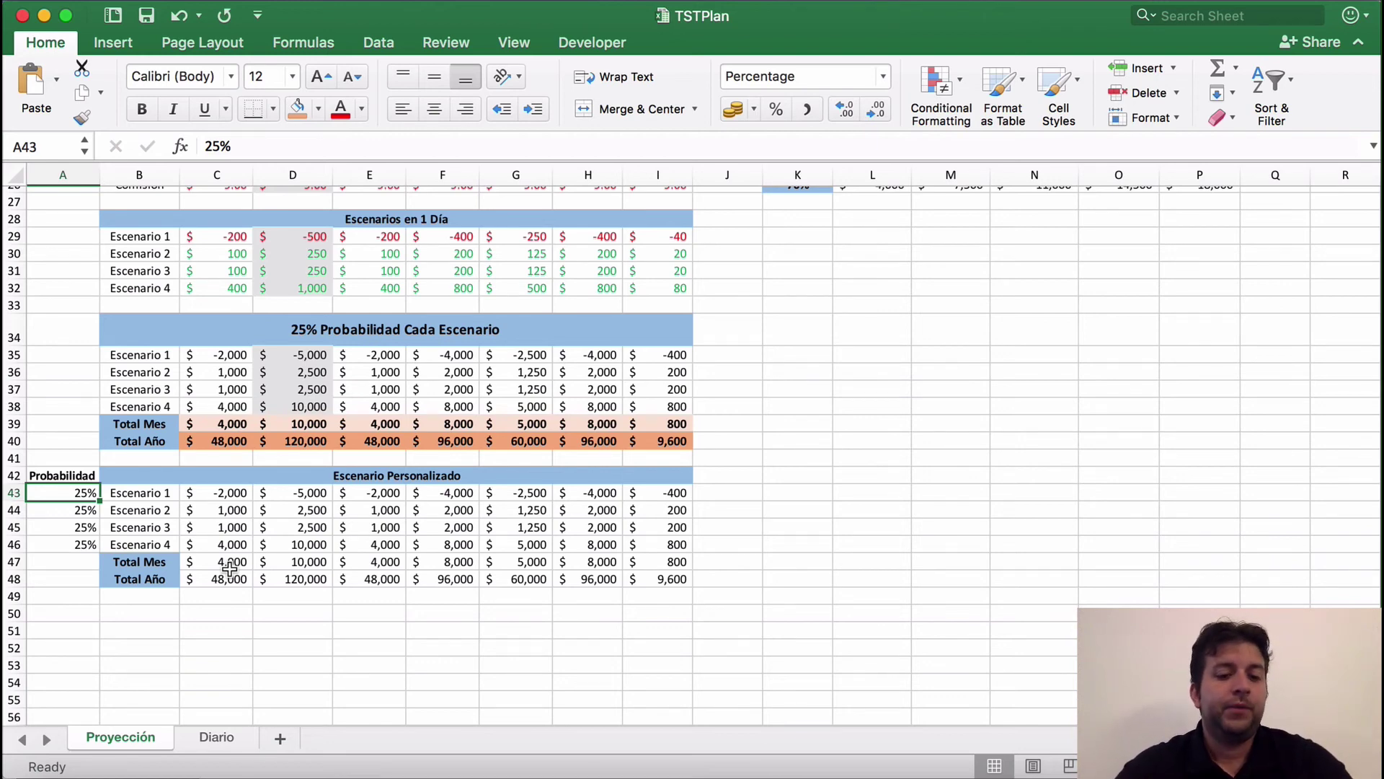
{"action": "type", "text": "50"}
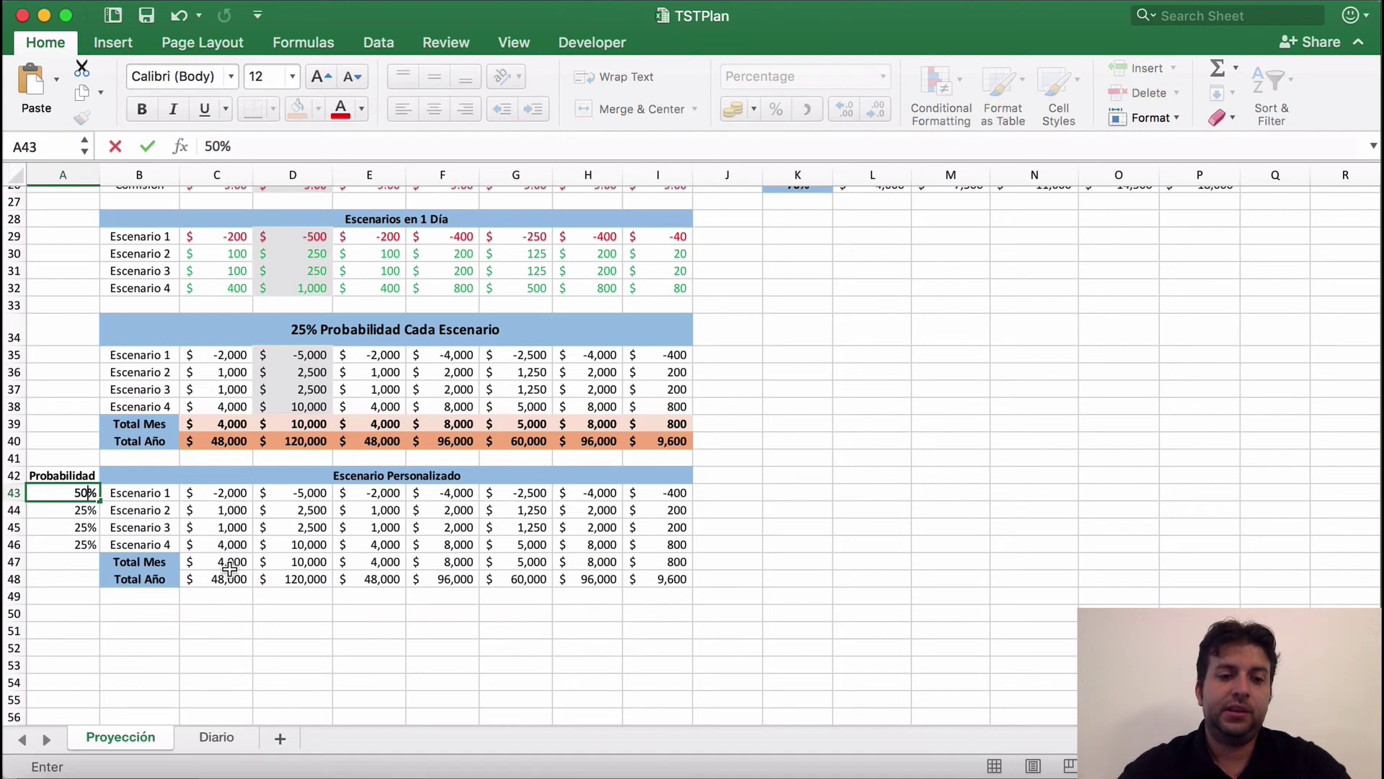
{"action": "key", "text": "Return"}
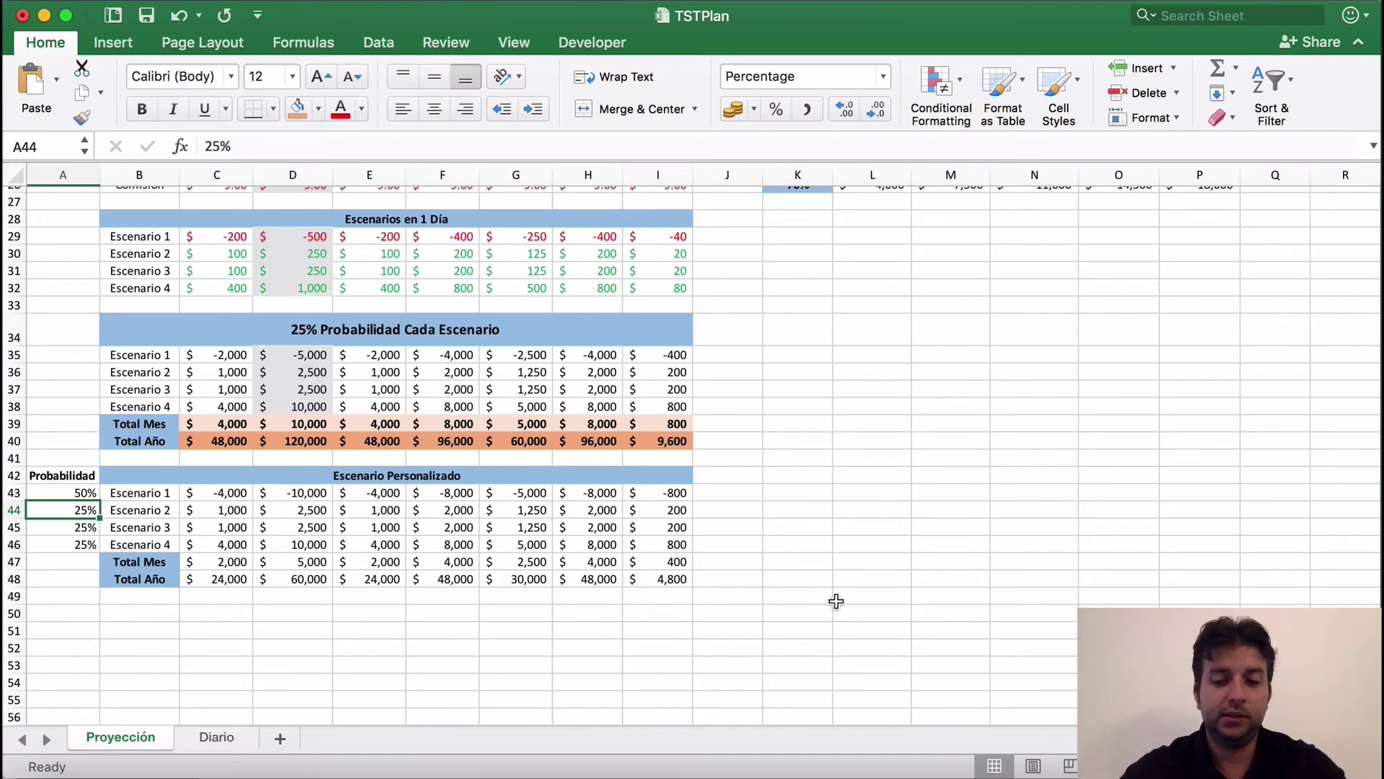
Open Calculator, divide 50 by 3 to split the remaining probability among three scenarios, and quit it
{"action": "key", "text": "super+space"}
{"action": "type", "text": "cal"}
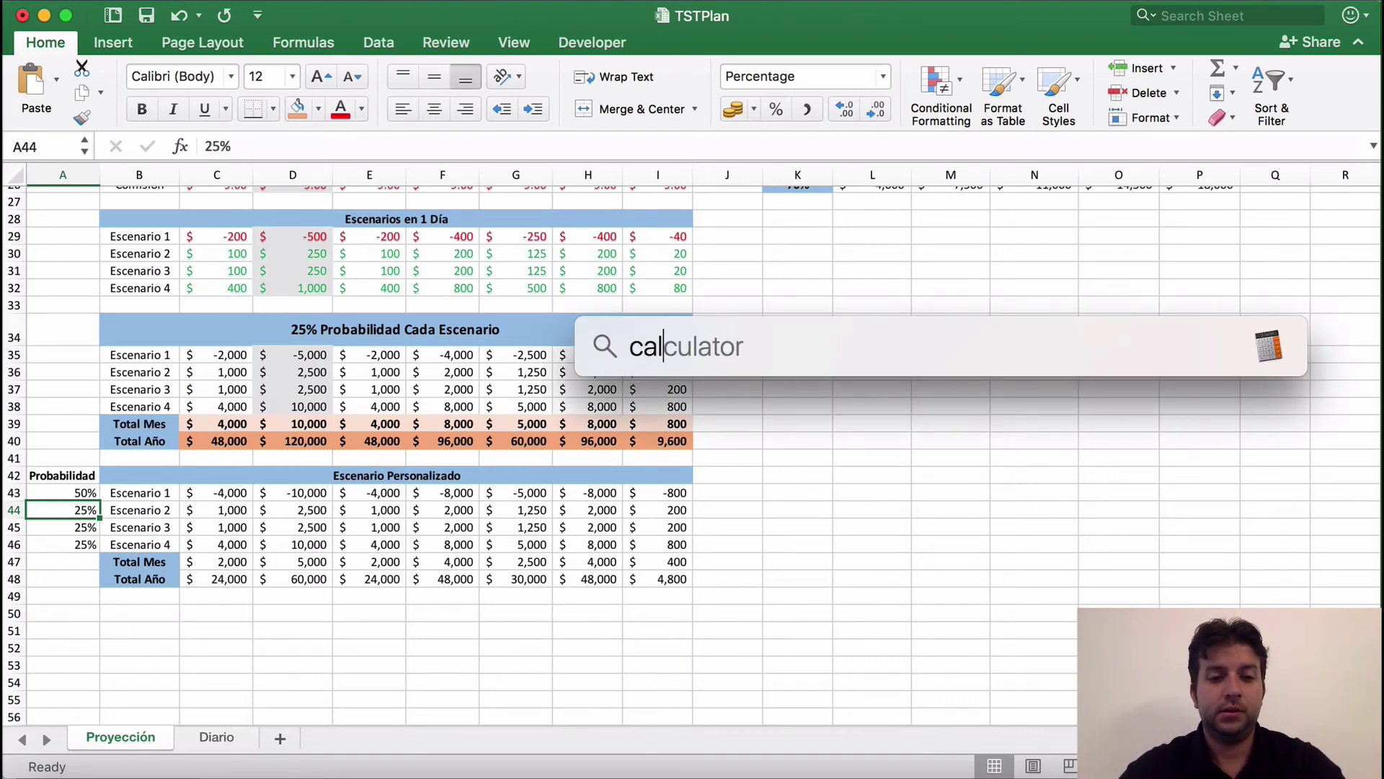
{"action": "key", "text": "Return"}
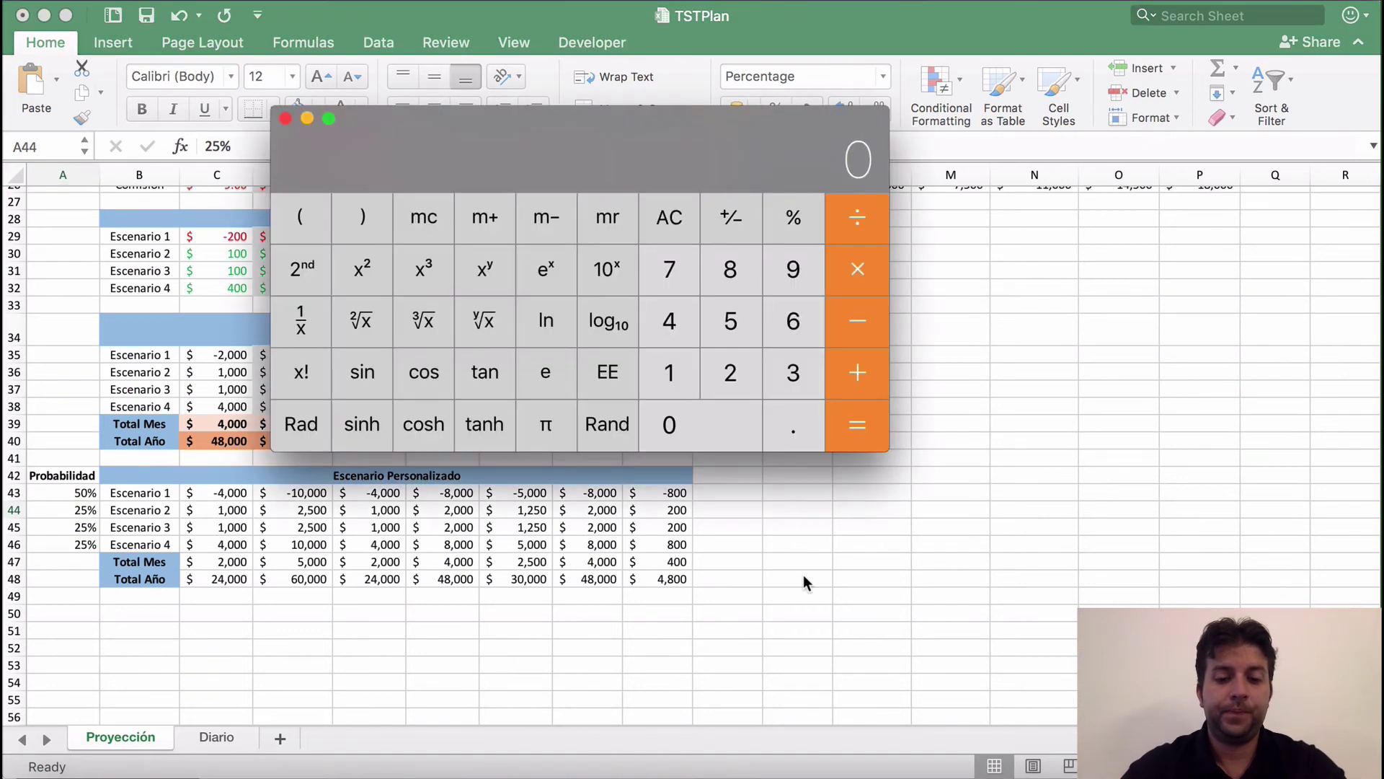
{"action": "type", "text": "50"}
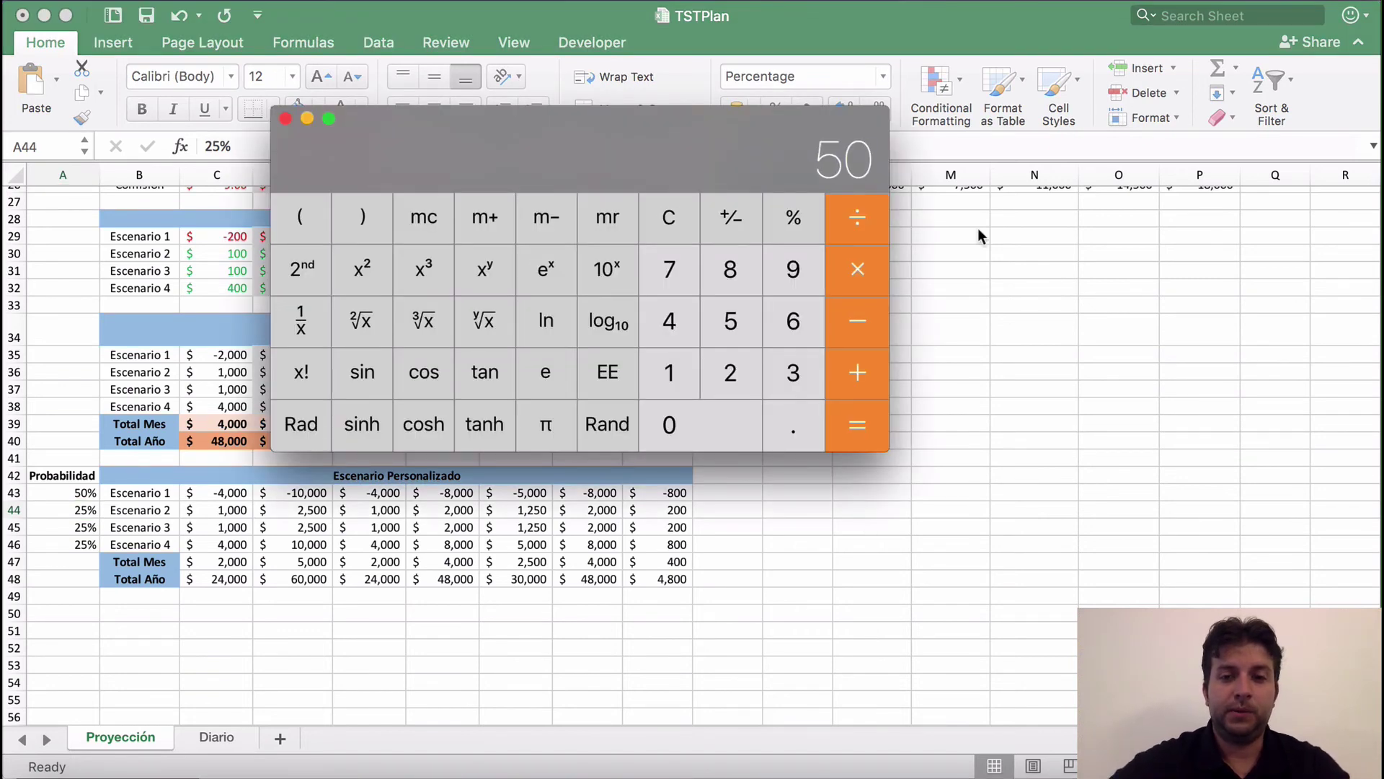
{"action": "left_click", "coordinate": [861, 215]}
{"action": "left_click", "coordinate": [792, 369]}
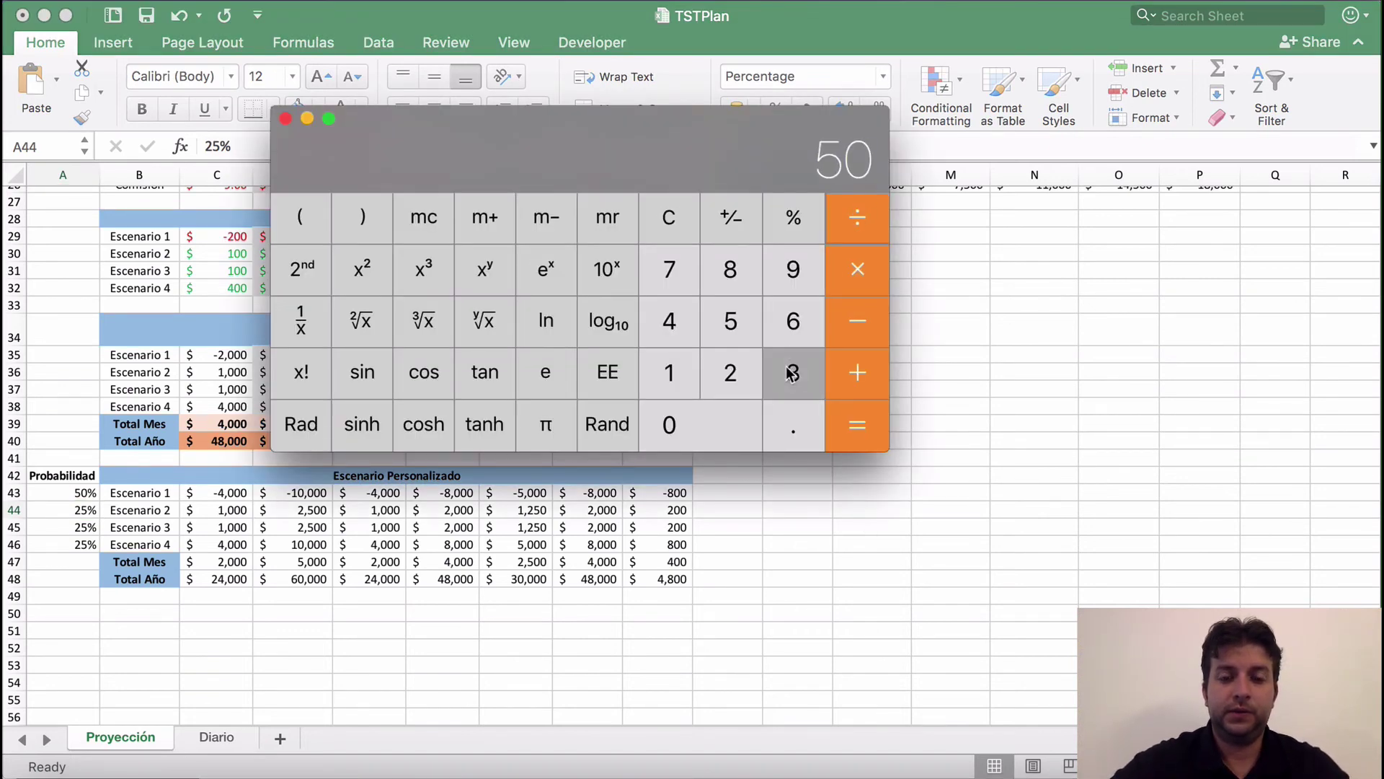
{"action": "left_click", "coordinate": [844, 414]}
{"action": "key", "text": "super+q"}
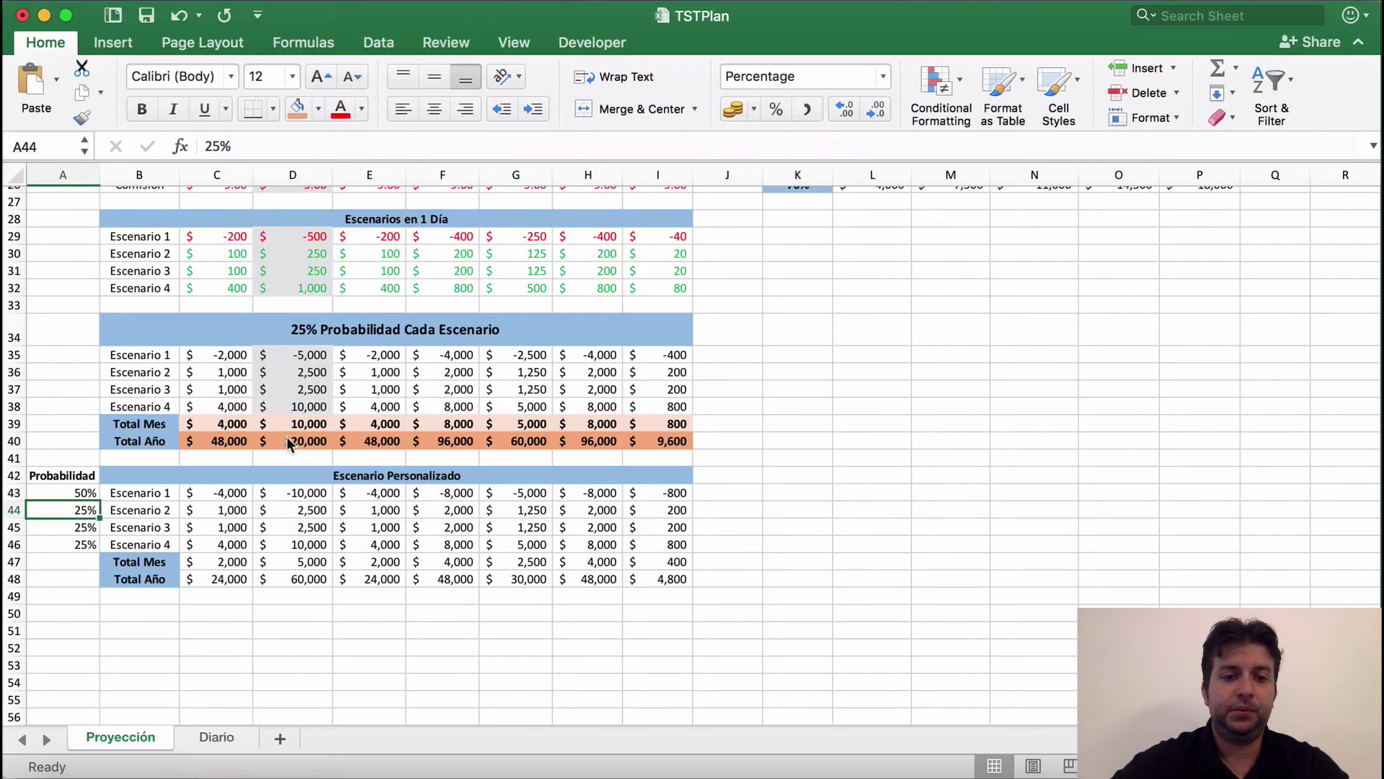
Set the Escenario 2 probability (A44) to 16.66% and fill it down to Escenario 3 and Escenario 4 (A45:A46)
{"action": "type", "text": "16"}
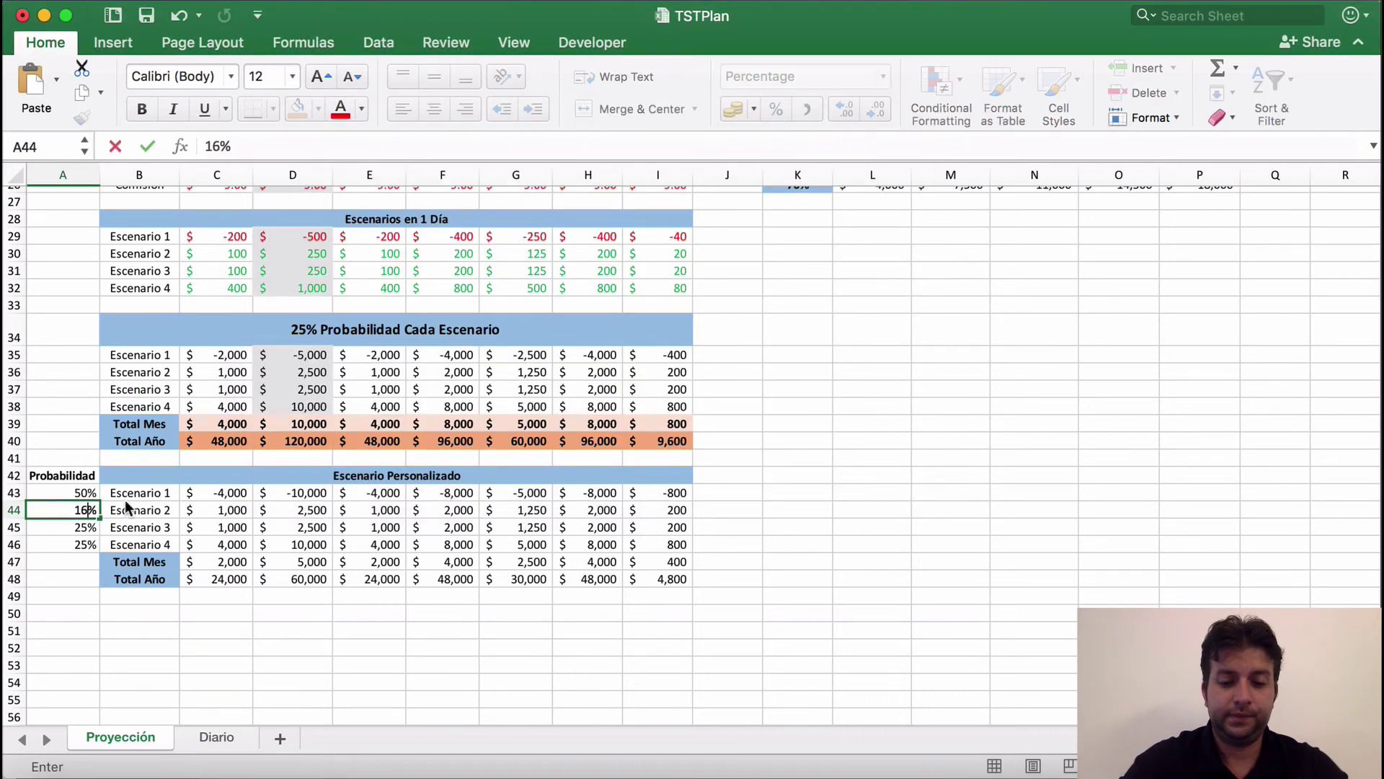
{"action": "type", "text": ",66"}
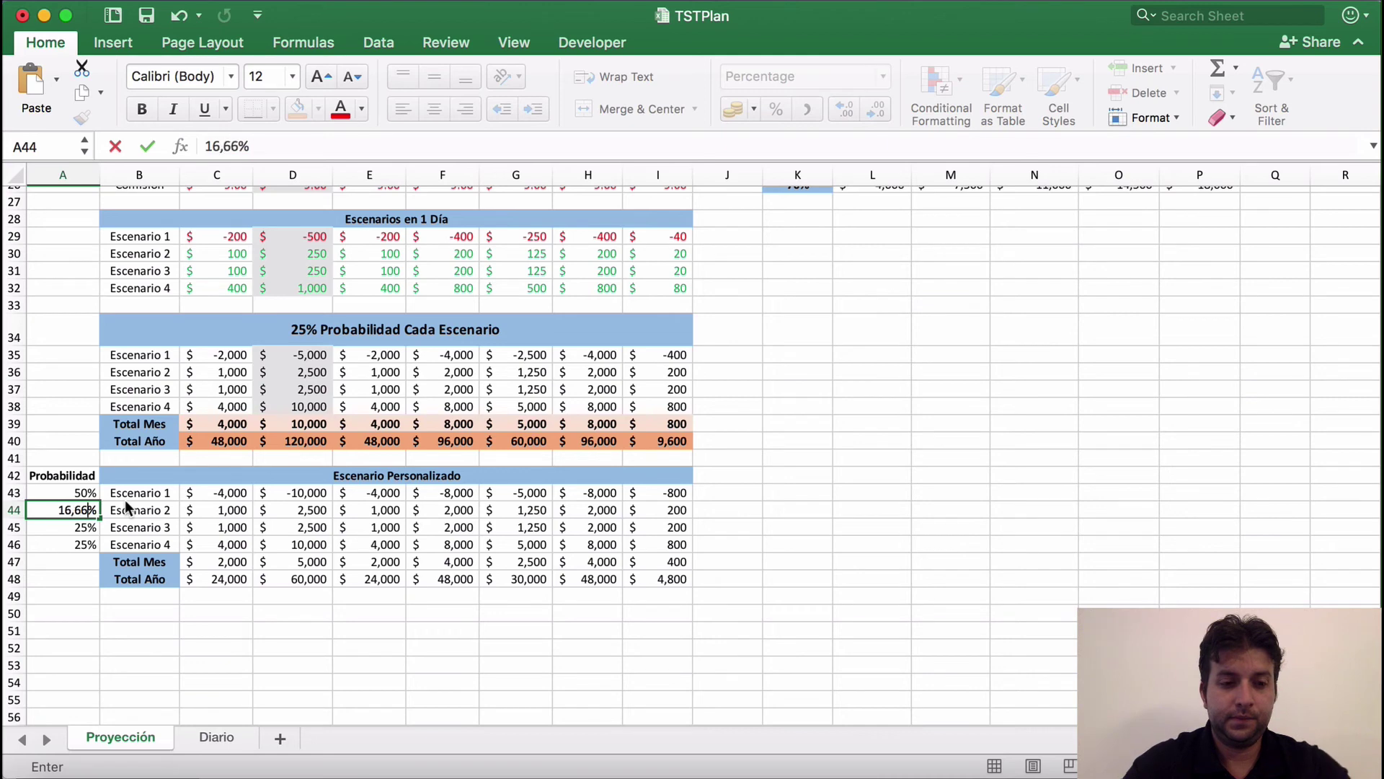
{"action": "key", "text": "Return"}
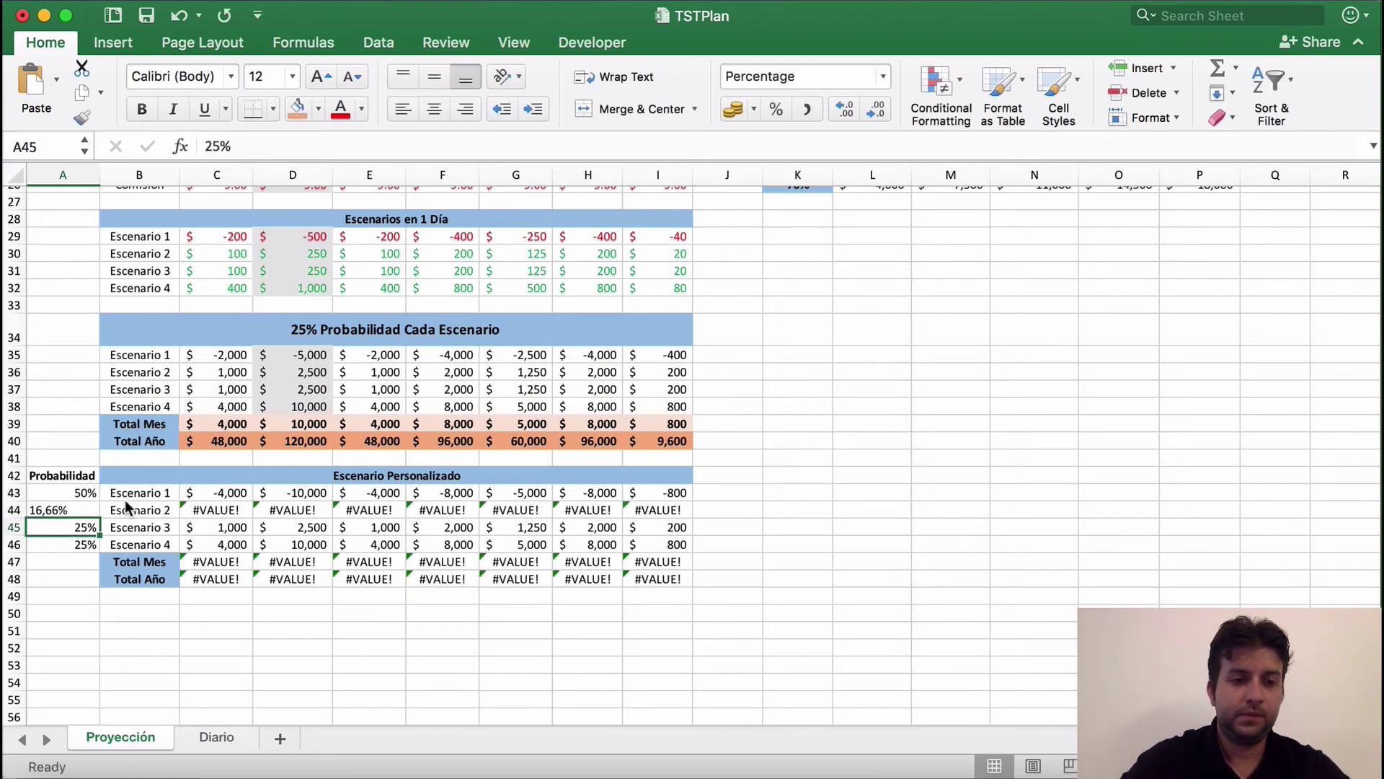
{"action": "key", "text": "Up"}
{"action": "type", "text": "16.66"}
{"action": "key", "text": "Return"}
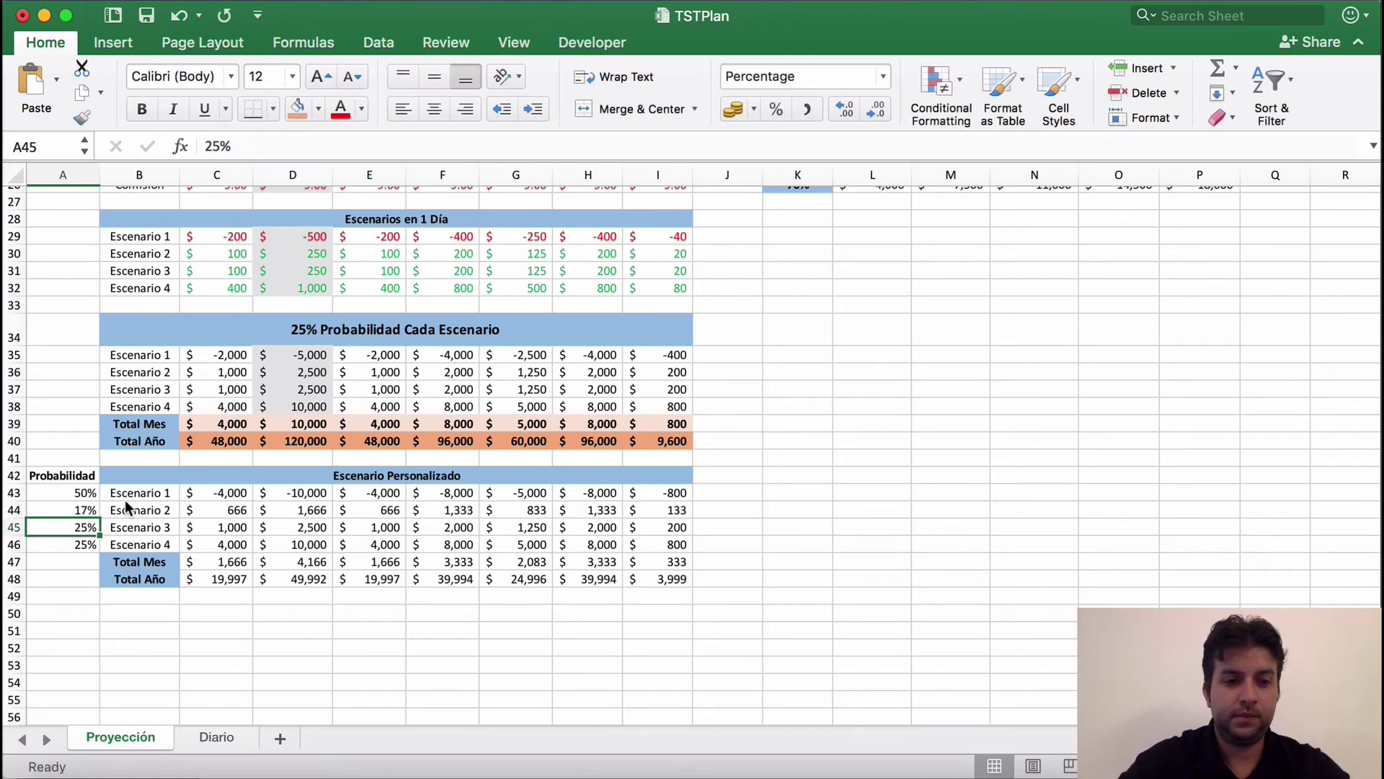
{"action": "key", "text": "Up"}
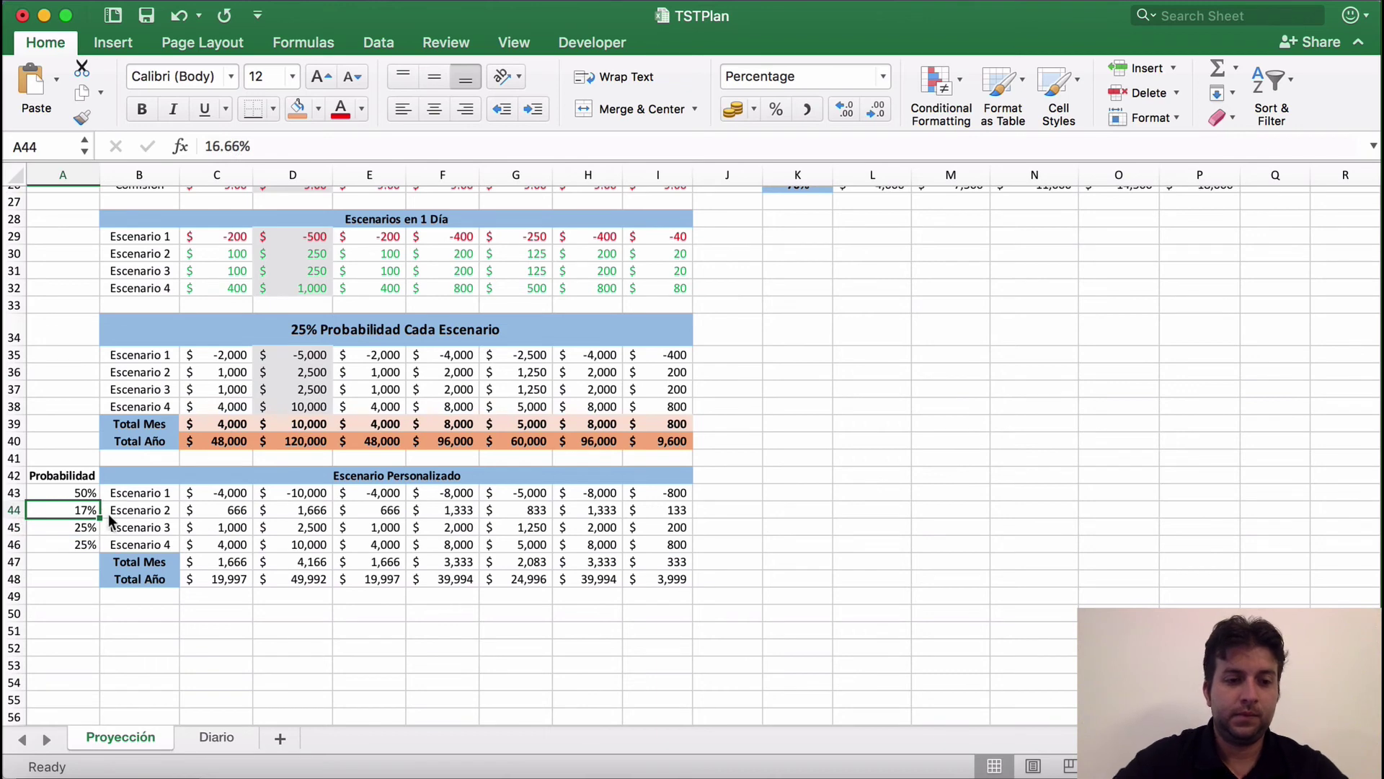
{"action": "left_click_drag", "start_coordinate": [99, 517], "coordinate": [76, 575]}
{"action": "left_click", "coordinate": [72, 593]}
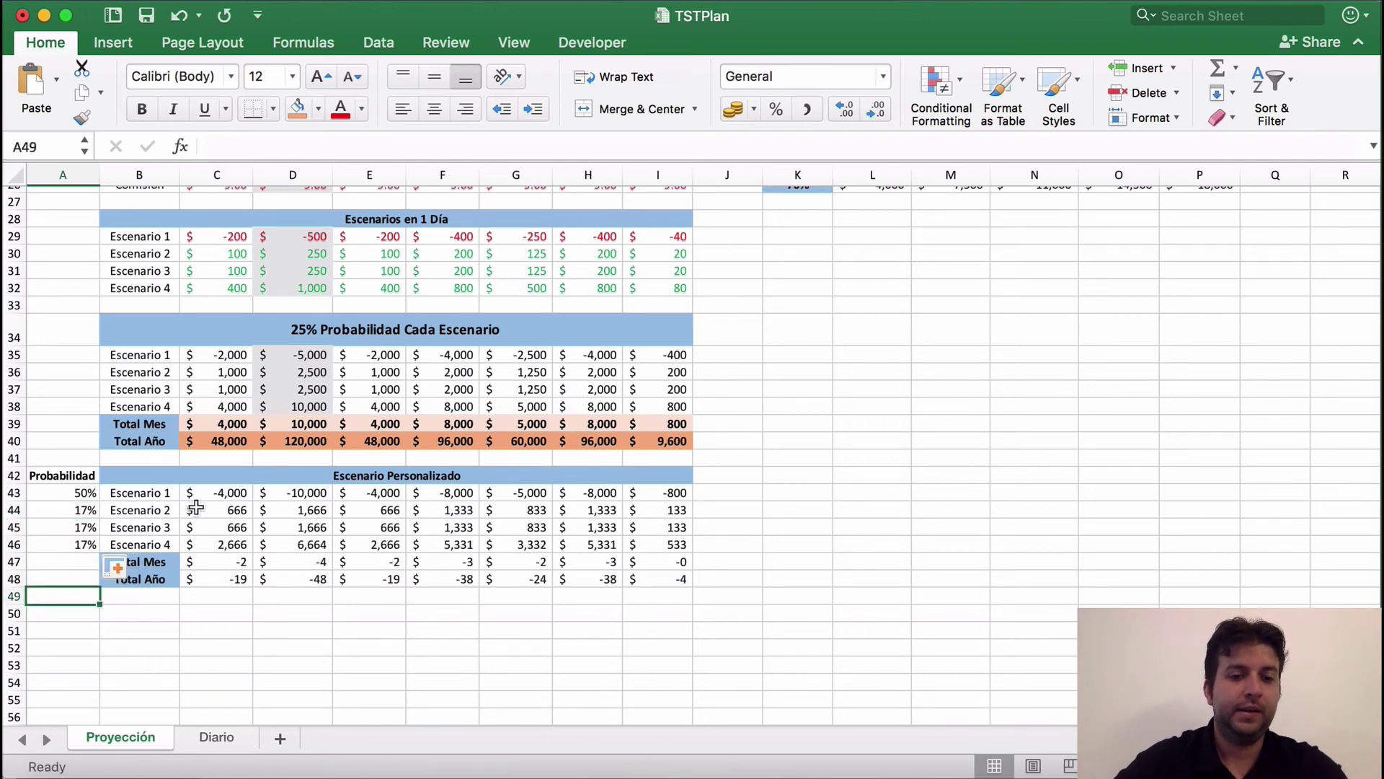
Compare the probabilities of Escenario 1 (A43) and Escenario 2 to 4 (A44:A46) with the custom Total Mes in D47
{"action": "left_click", "coordinate": [87, 489]}
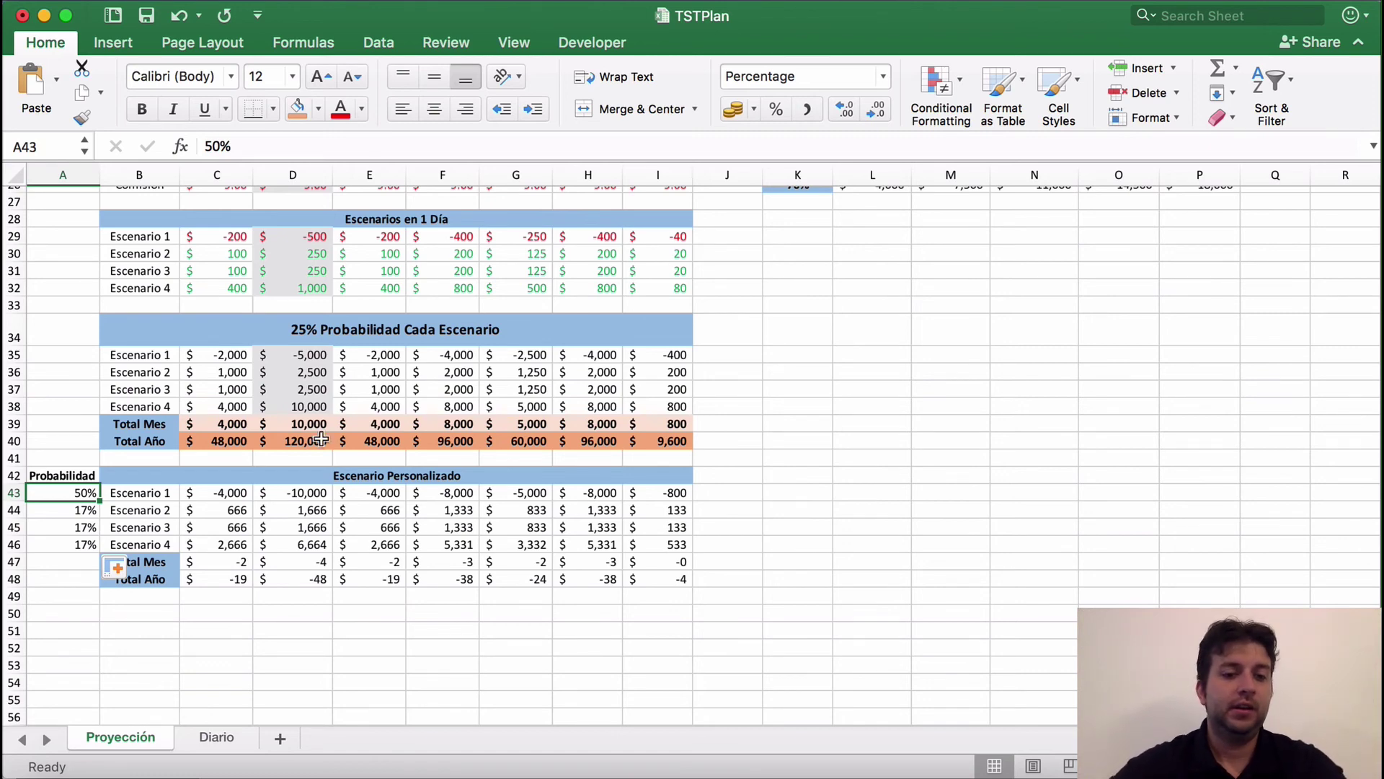
{"action": "left_click", "coordinate": [83, 509]}
{"action": "left_click_drag", "start_coordinate": [83, 509], "coordinate": [83, 545]}
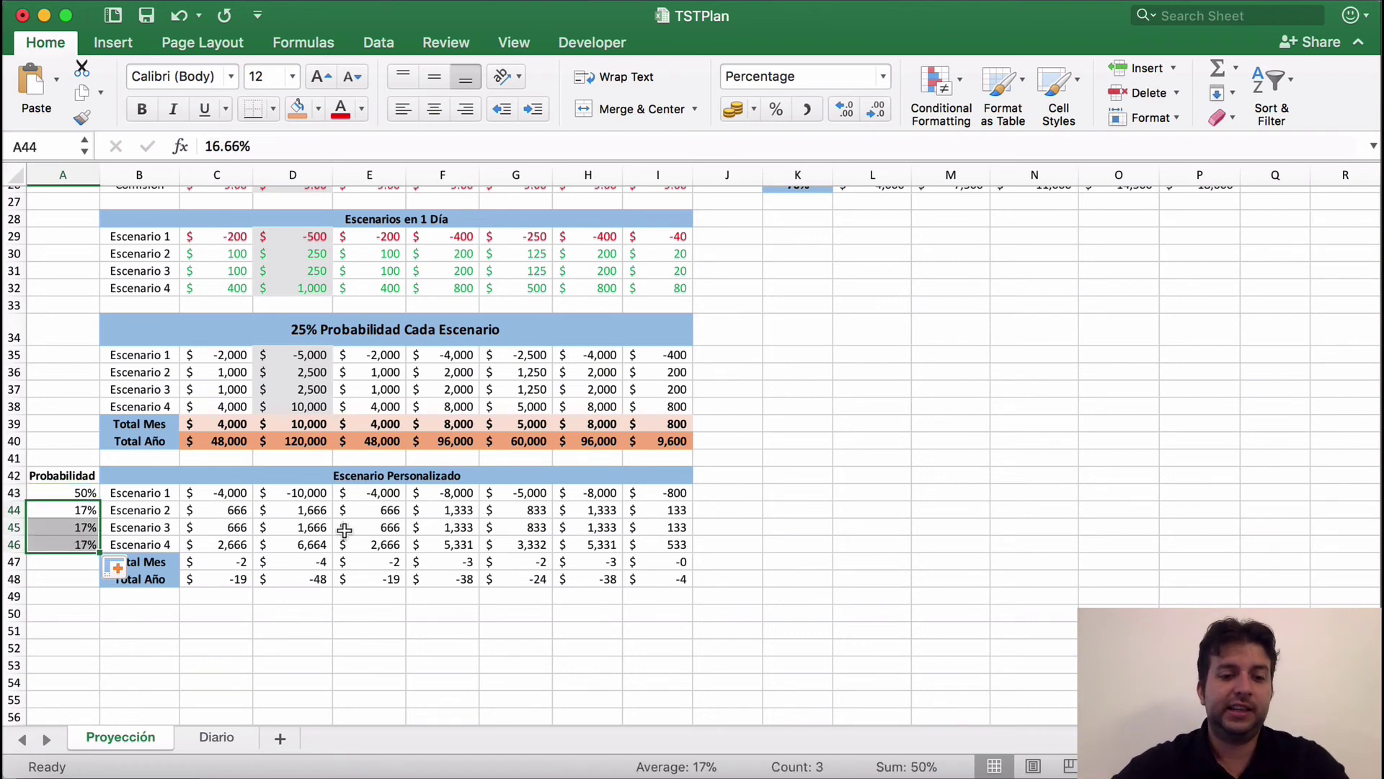
{"action": "left_click", "coordinate": [317, 562]}
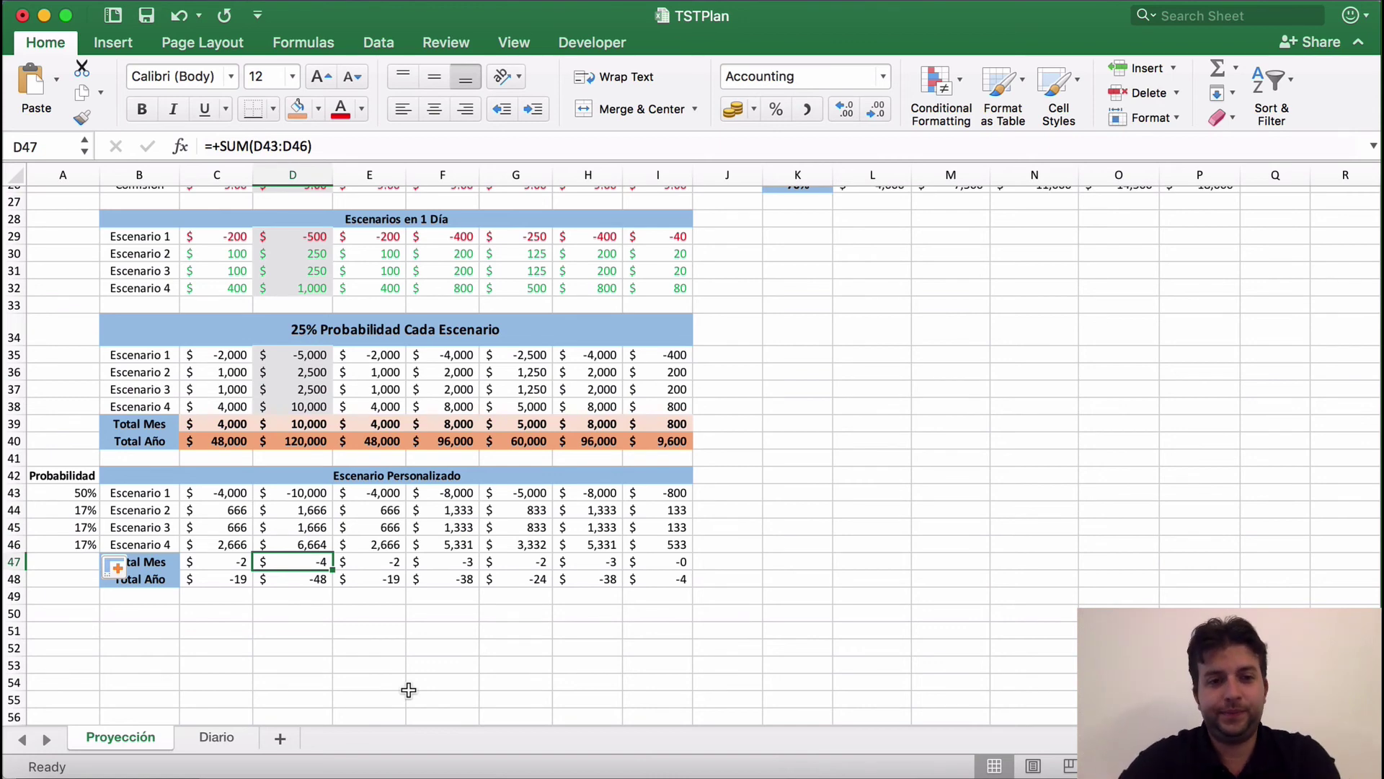
Reset the probabilities of all four custom scenarios (A43:A46) to 25% each
{"action": "left_click", "coordinate": [84, 507]}
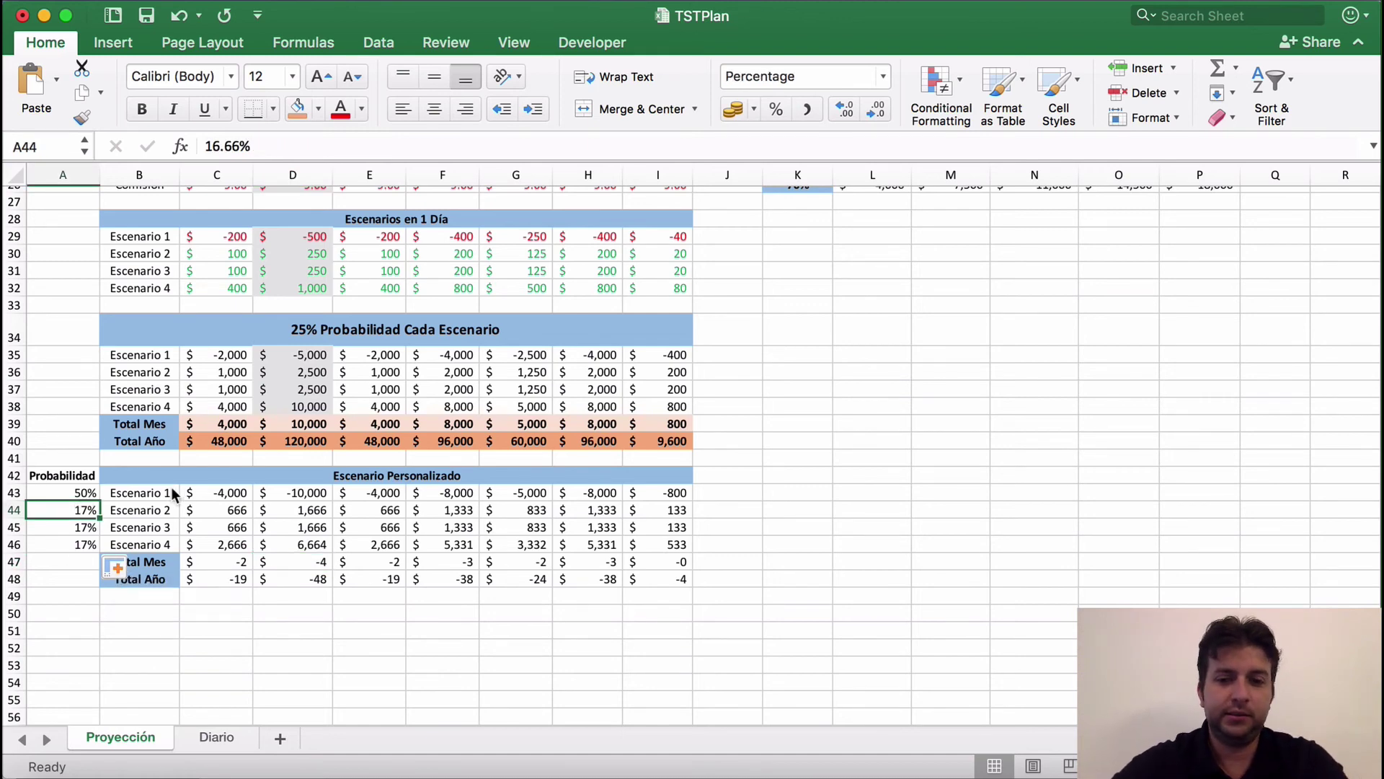
{"action": "left_click", "coordinate": [79, 491]}
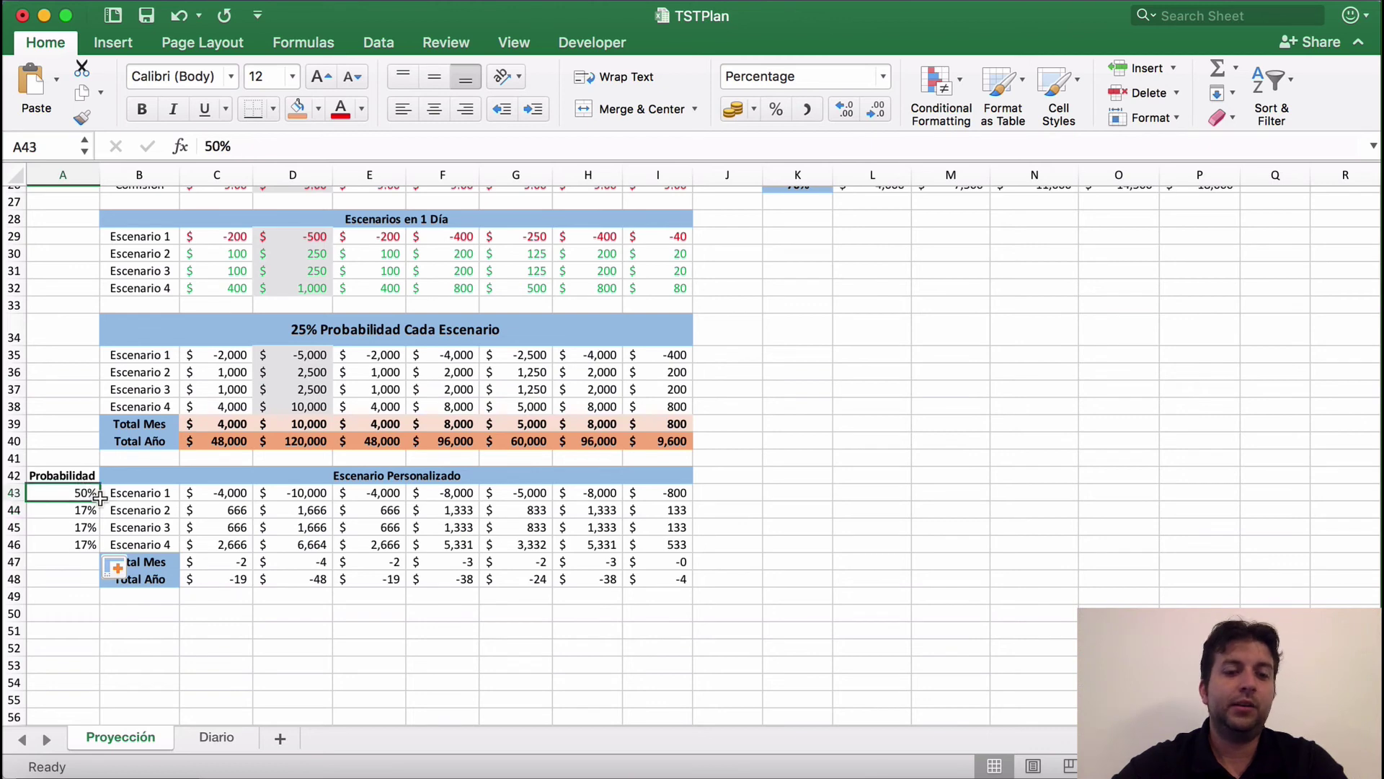
{"action": "type", "text": "25"}
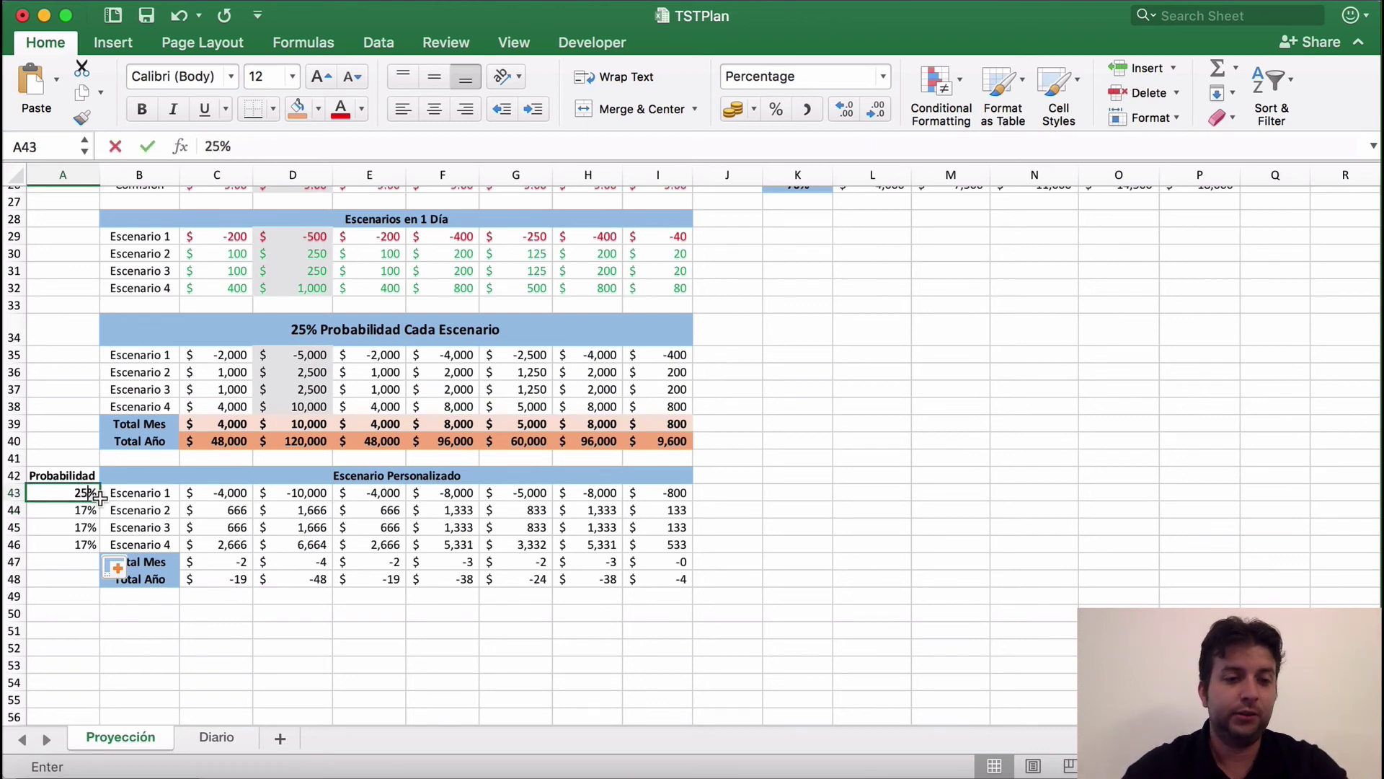
{"action": "key", "text": "Return"}
{"action": "type", "text": "25"}
{"action": "key", "text": "Return"}
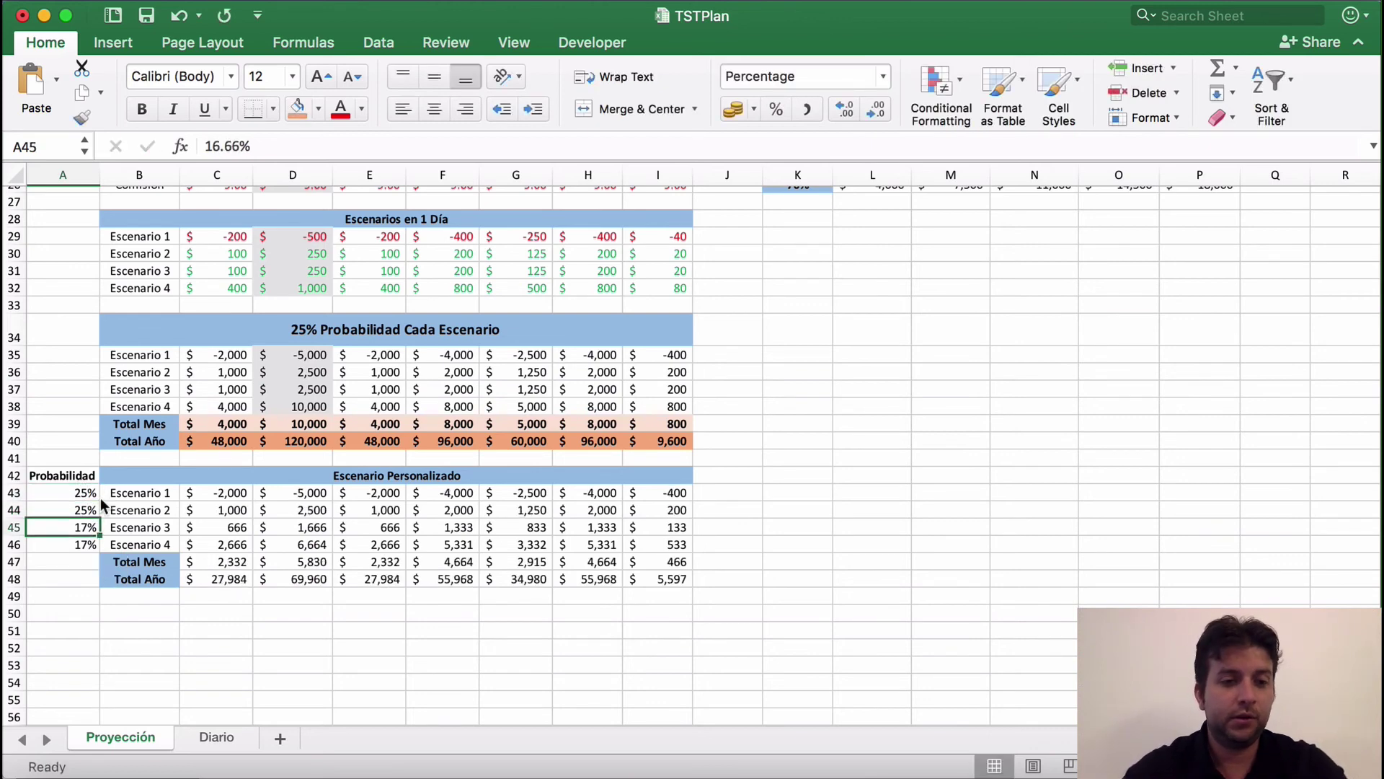
{"action": "type", "text": "25"}
{"action": "key", "text": "Return"}
{"action": "type", "text": "25"}
{"action": "key", "text": "Return"}
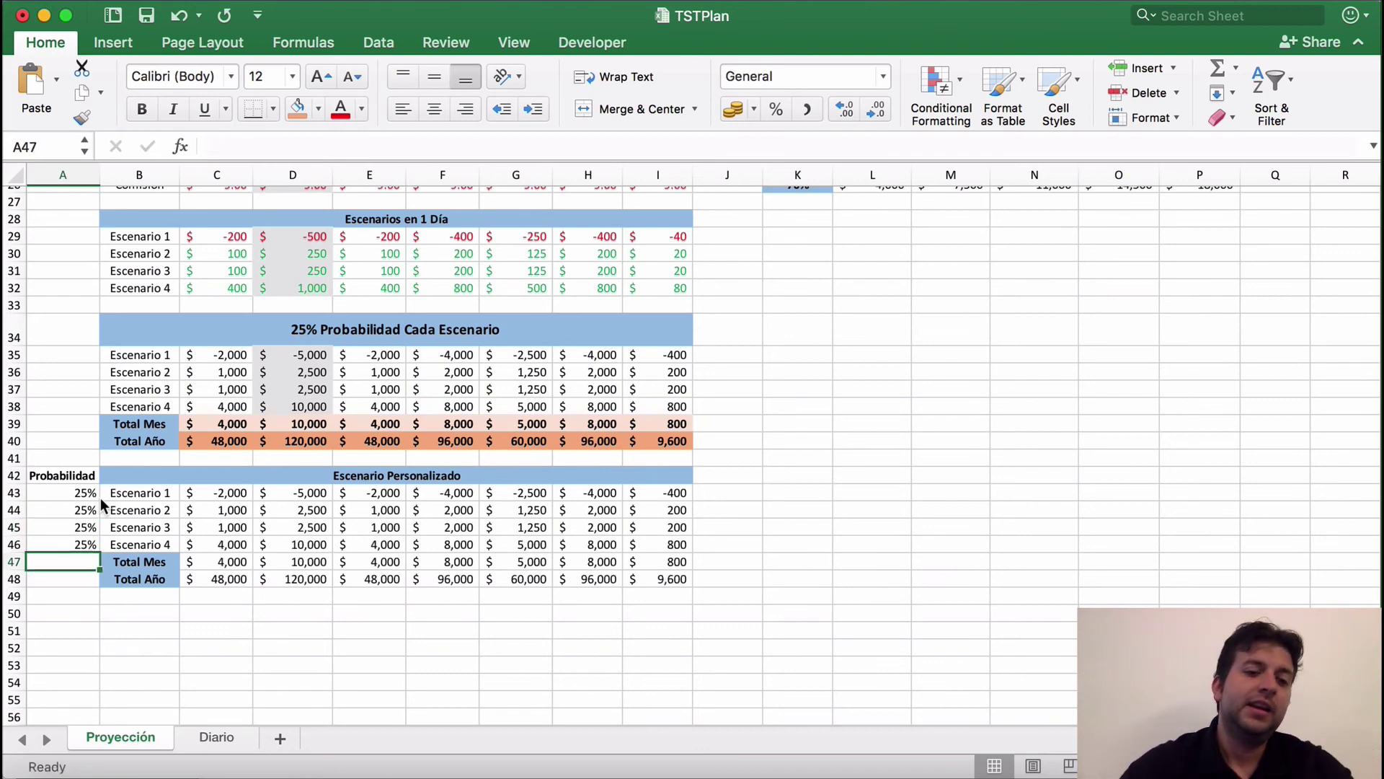
Set the custom probabilities of Escenario 1 to 3 (A43:A45) to 16% each and Escenario 4 (A46) to 50%
{"action": "key", "text": "Up"}
{"action": "key", "text": "Up"}
{"action": "key", "text": "Up"}
{"action": "key", "text": "Down"}
{"action": "key", "text": "Down"}
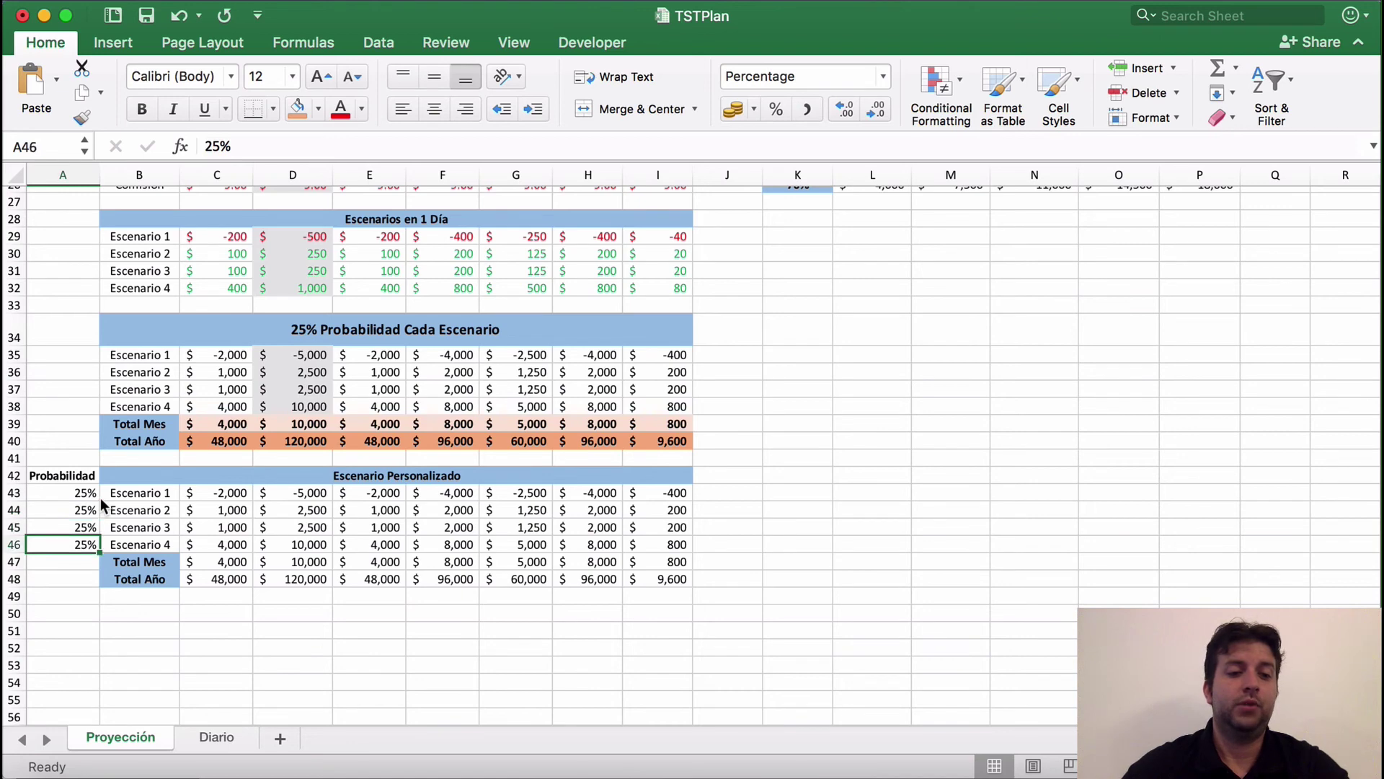
{"action": "key", "text": "Up"}
{"action": "key", "text": "Up"}
{"action": "key", "text": "Up"}
{"action": "type", "text": "16"}
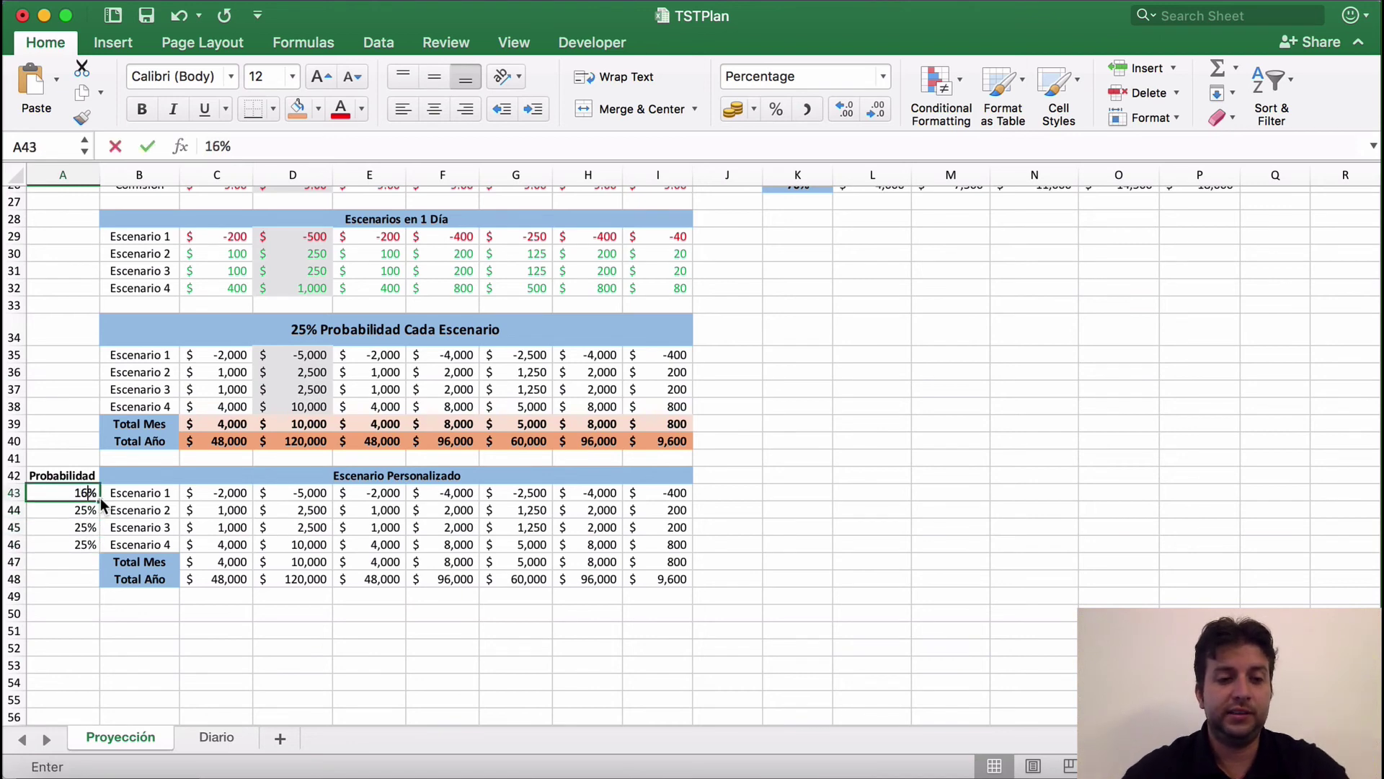
{"action": "key", "text": "Return"}
{"action": "type", "text": "16"}
{"action": "key", "text": "Return"}
{"action": "type", "text": "16"}
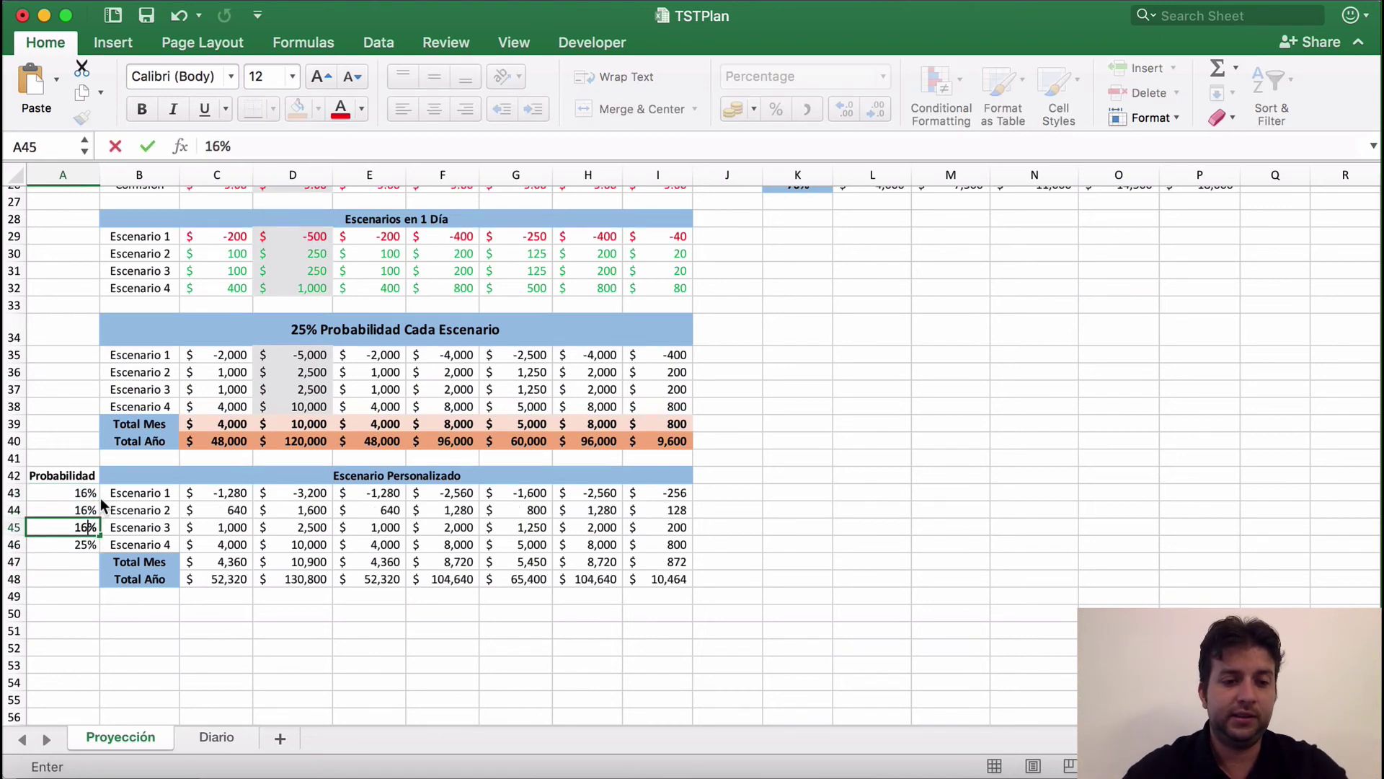
{"action": "key", "text": "Return"}
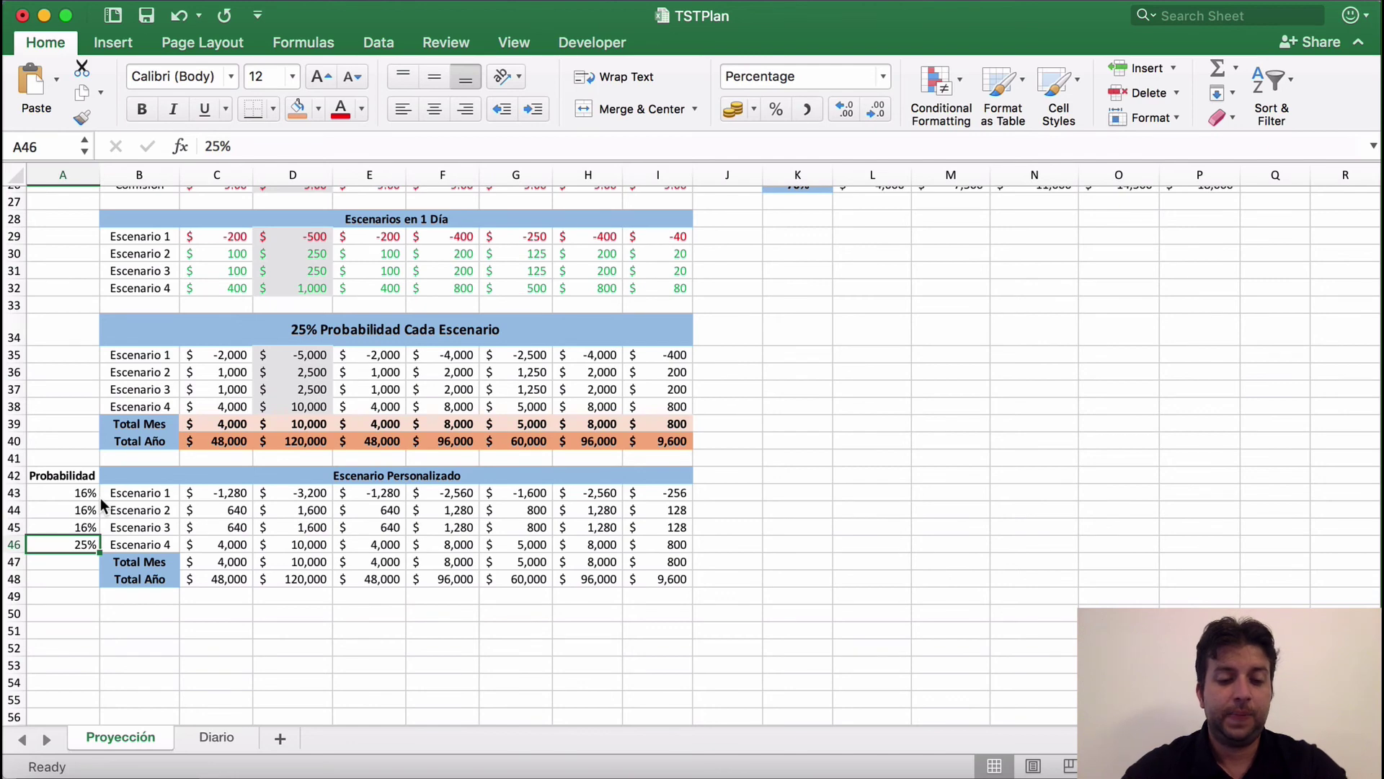
{"action": "type", "text": "50"}
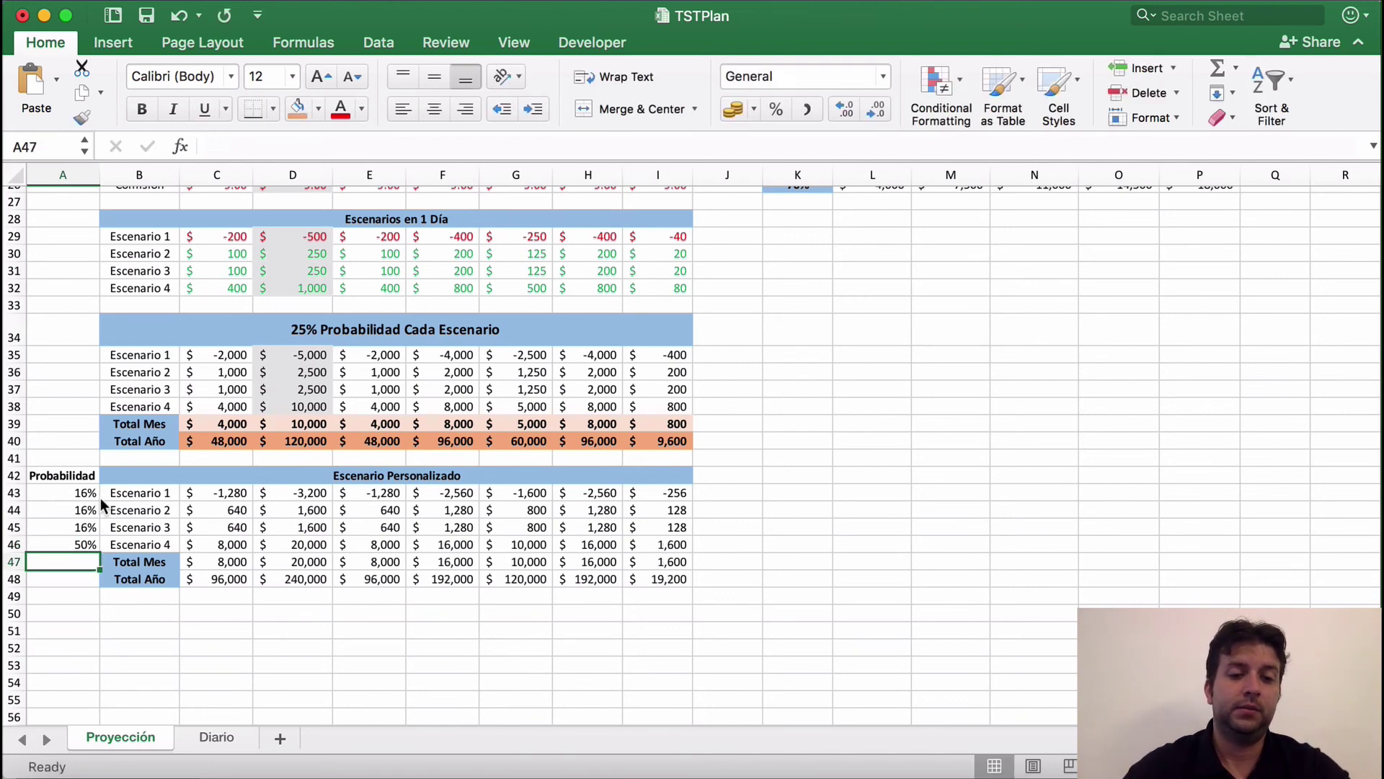
Reset the Probabilidad values of Escenario 1 to 4 (A43:A46) to 25% each
{"action": "key", "text": "Up"}
{"action": "key", "text": "Up"}
{"action": "key", "text": "Up"}
{"action": "key", "text": "Up"}
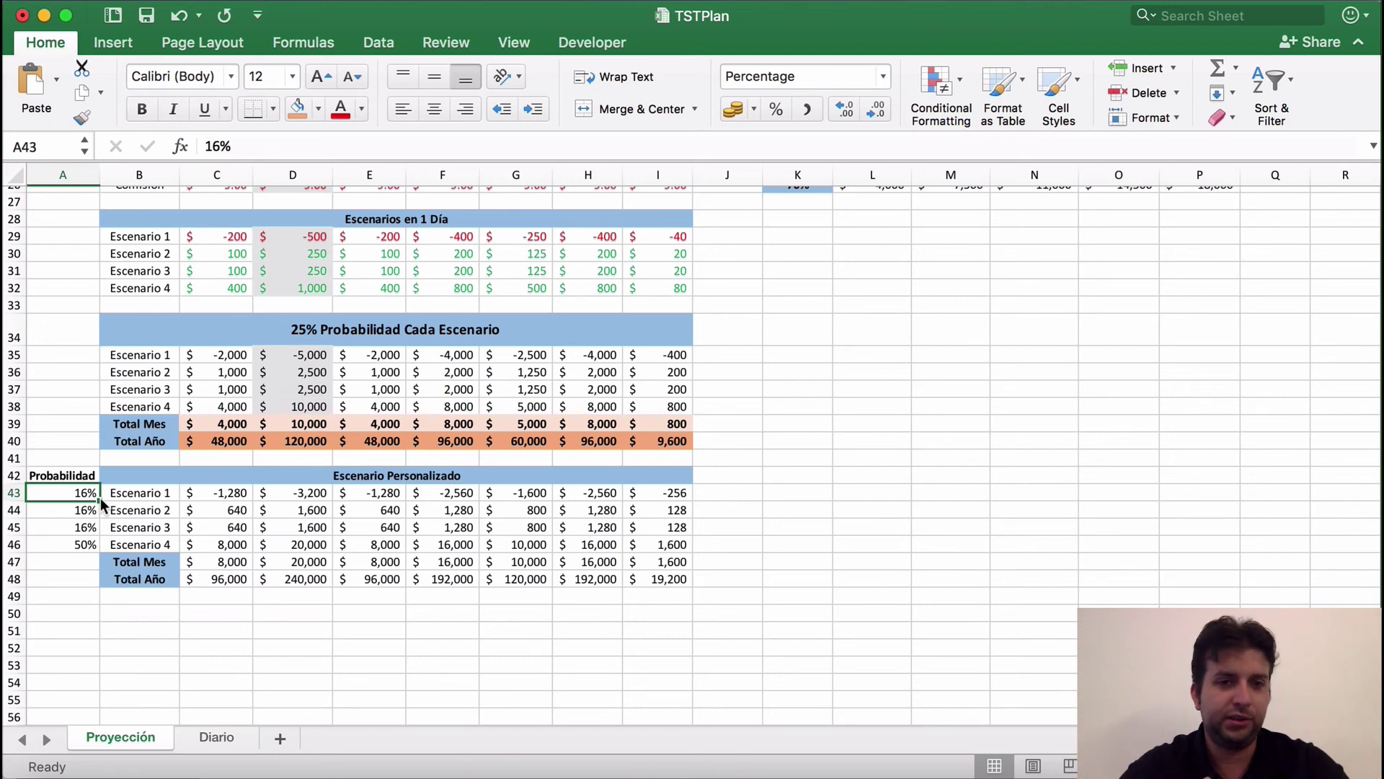
{"action": "type", "text": "25"}
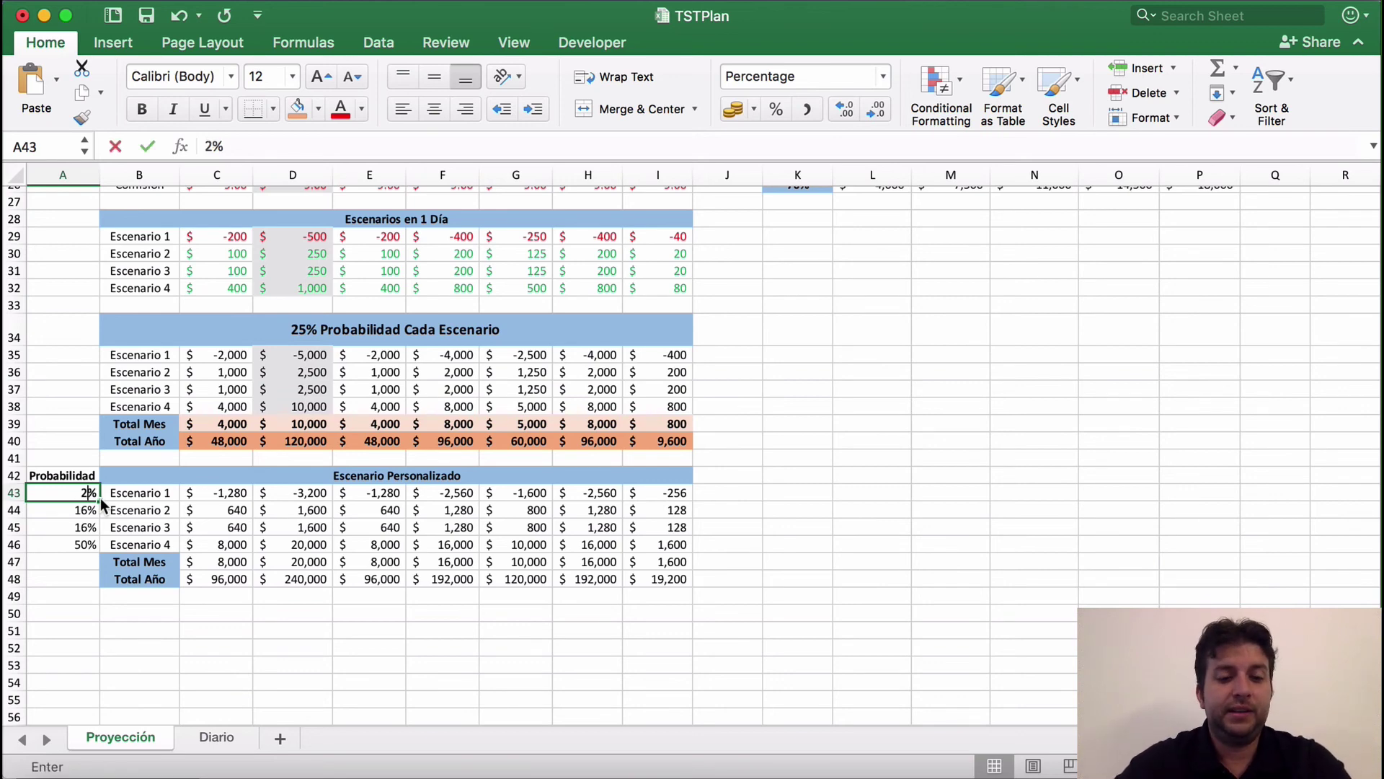
{"action": "key", "text": "Return"}
{"action": "type", "text": "25"}
{"action": "key", "text": "Return"}
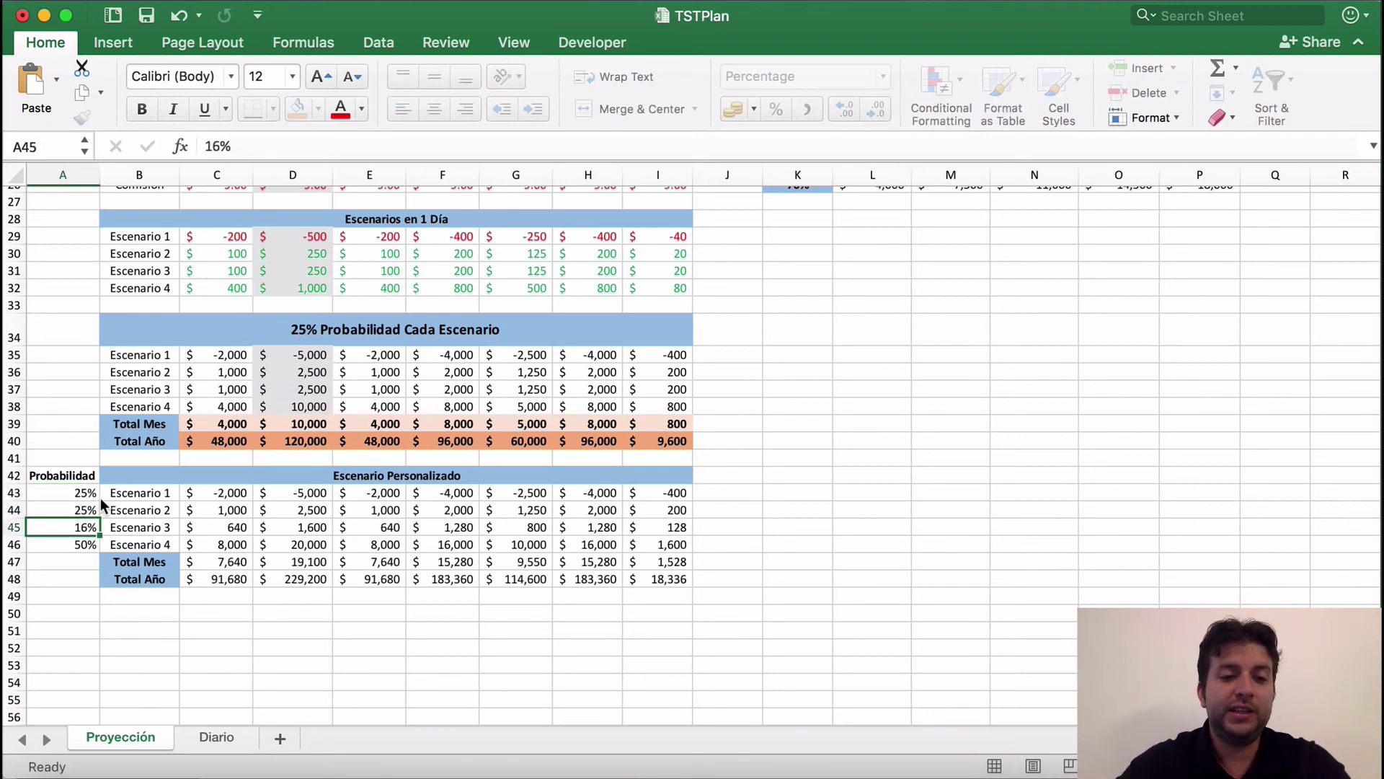
{"action": "type", "text": "25"}
{"action": "key", "text": "Return"}
{"action": "type", "text": "25"}
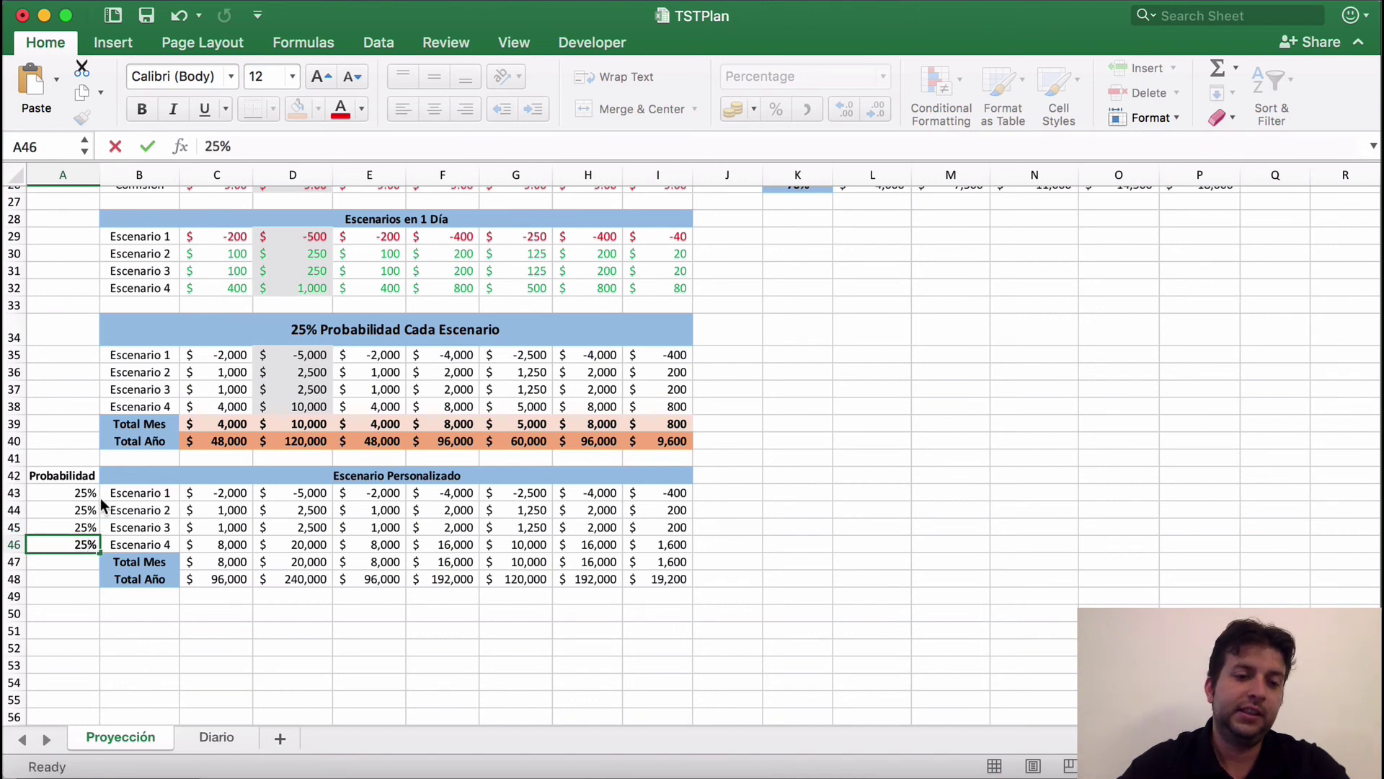
{"action": "left_click", "coordinate": [100, 504]}
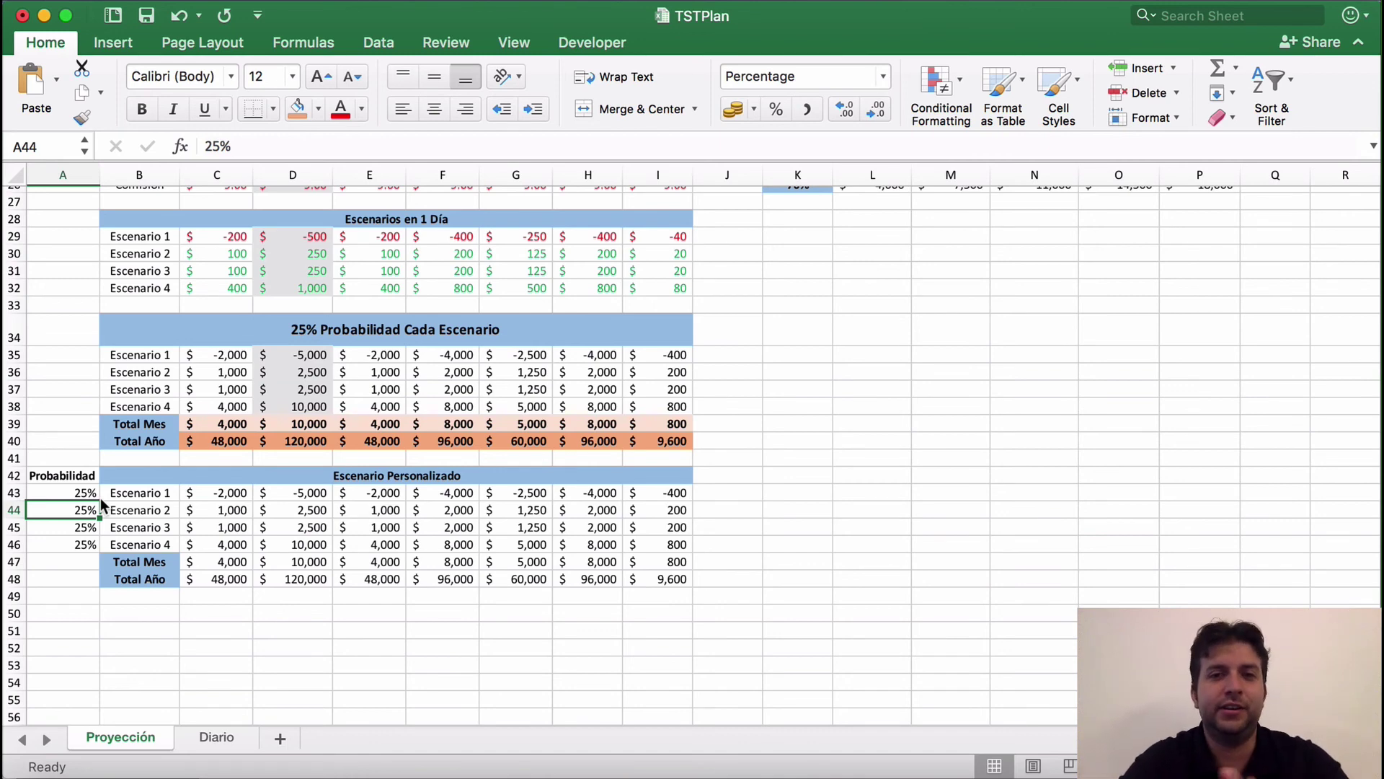
{"action": "left_click", "coordinate": [102, 498]}
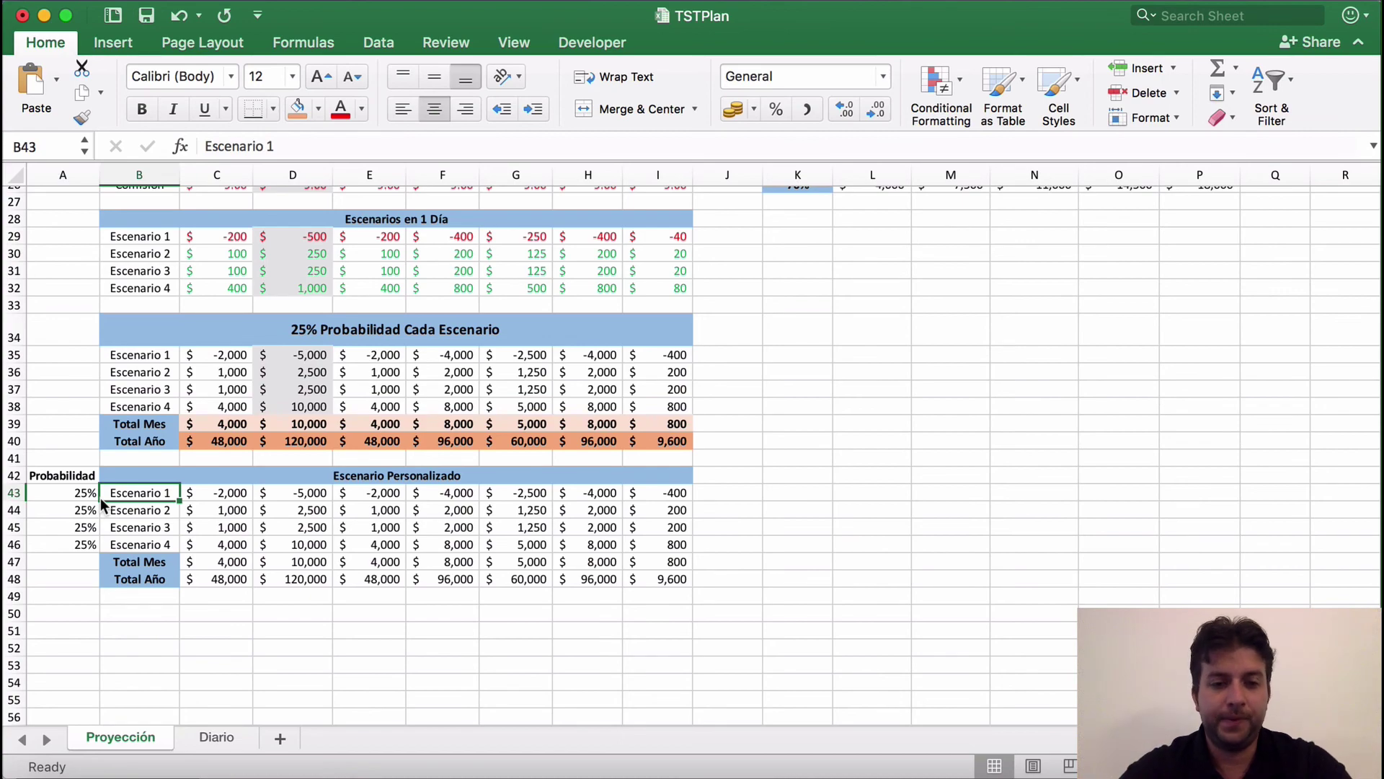
Look over the projection tables, switch to Safari and bring TopstepTrader's account comparison table into view
{"action": "scroll", "coordinate": [330, 336], "scroll_direction": "up", "scroll_amount": 10}
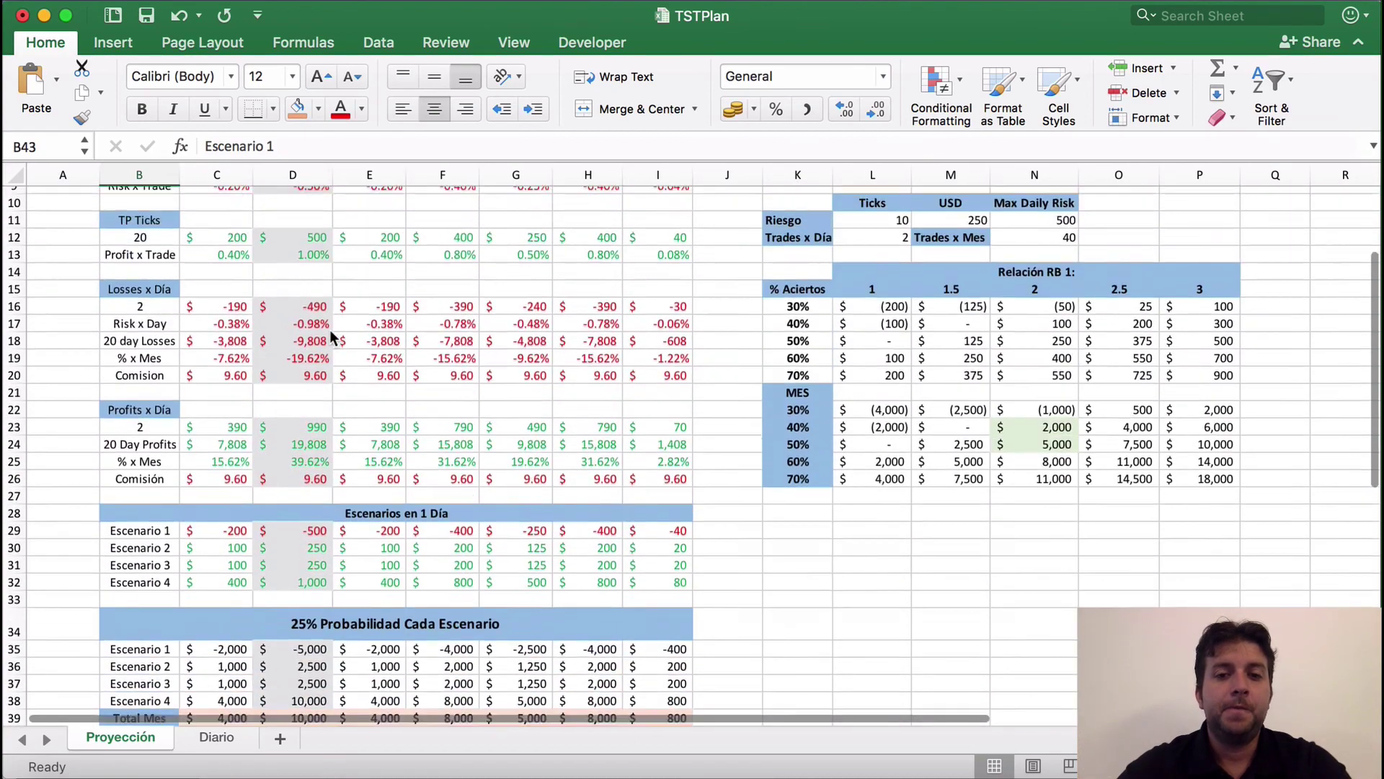
{"action": "scroll", "coordinate": [330, 336], "scroll_direction": "down", "scroll_amount": 4}
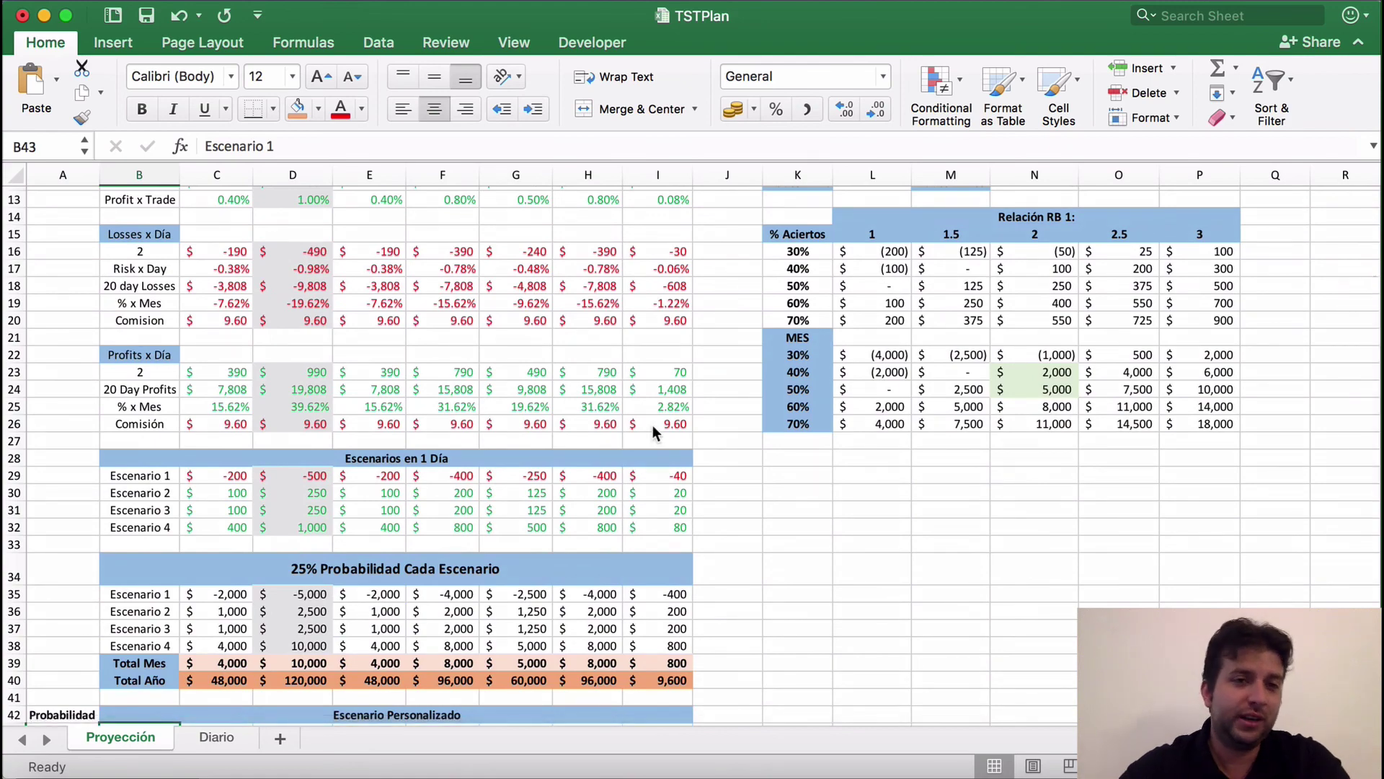
{"action": "scroll", "coordinate": [692, 320], "scroll_direction": "up", "scroll_amount": 5}
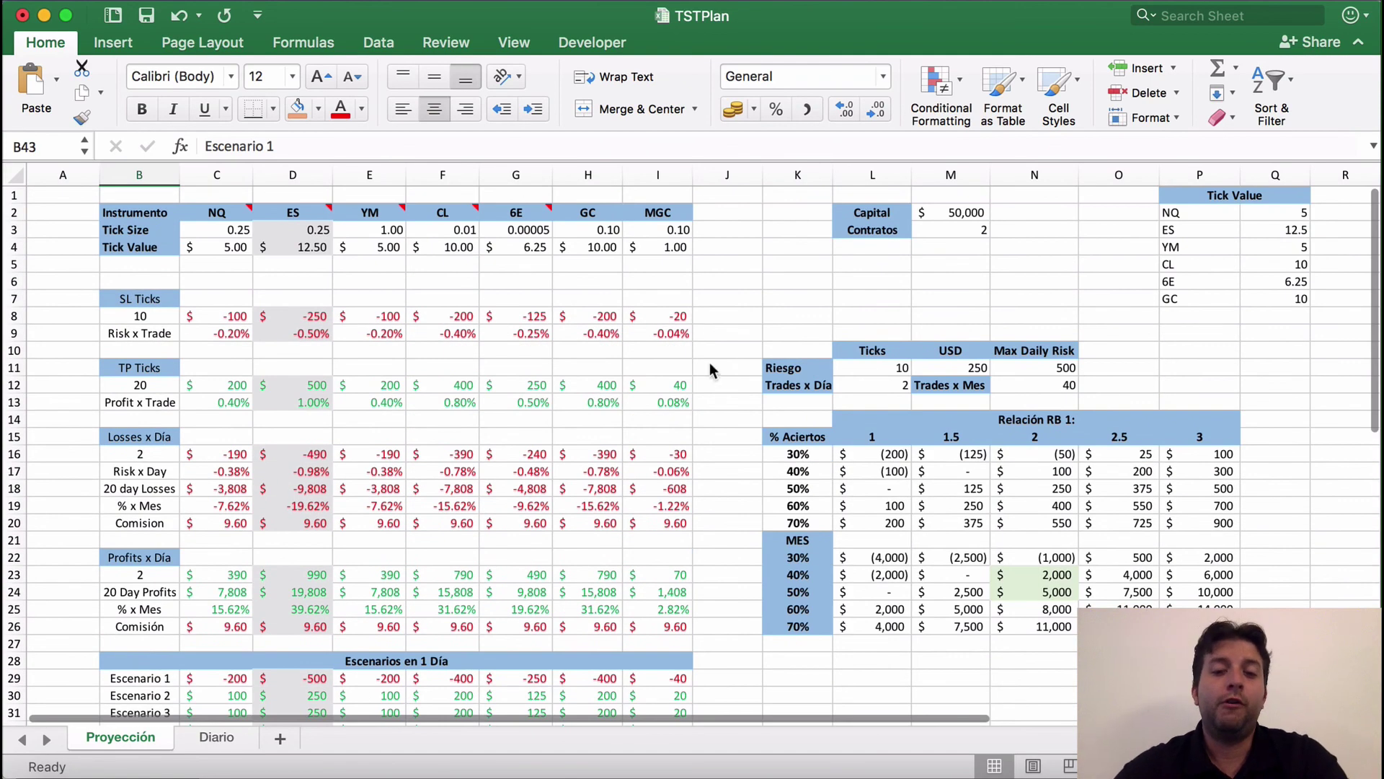
{"action": "left_click", "coordinate": [204, 758]}
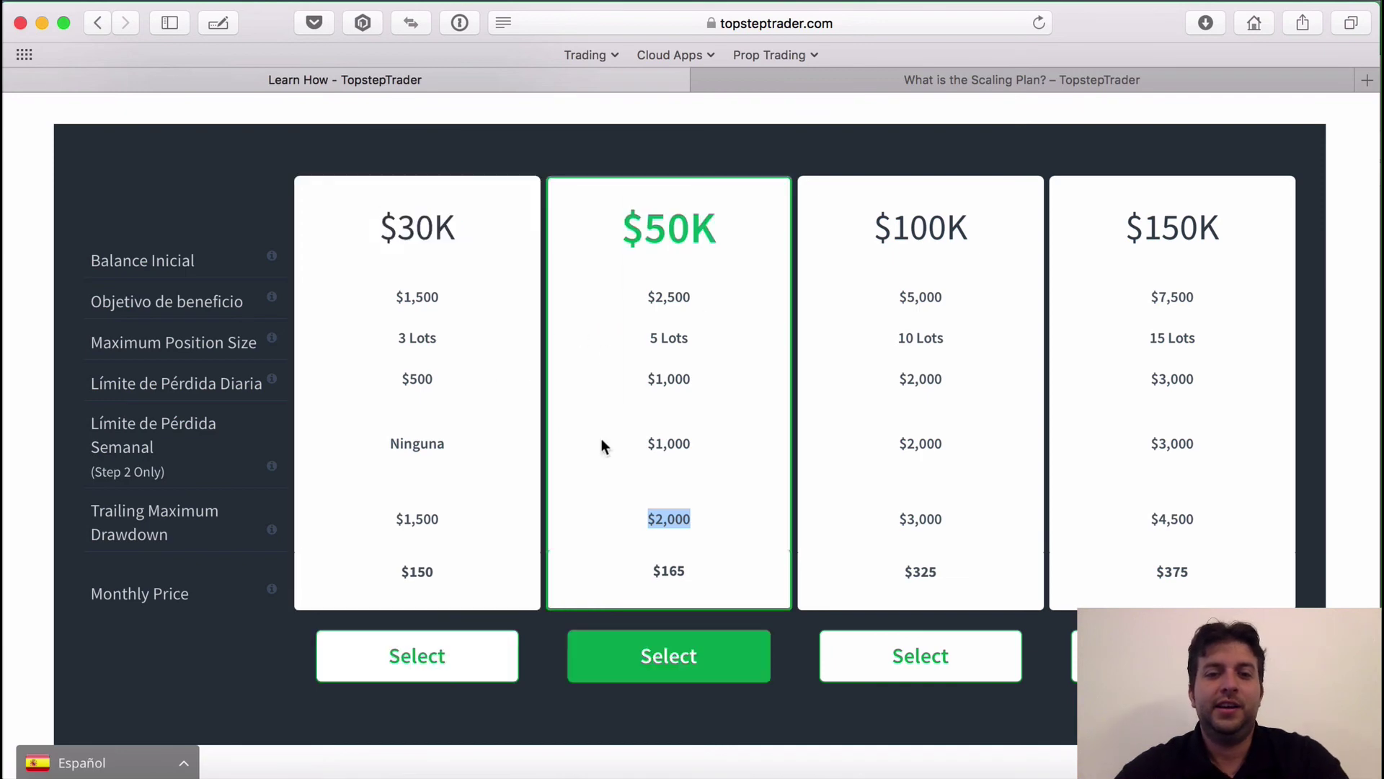
{"action": "scroll", "coordinate": [535, 370], "scroll_direction": "down", "scroll_amount": 3}
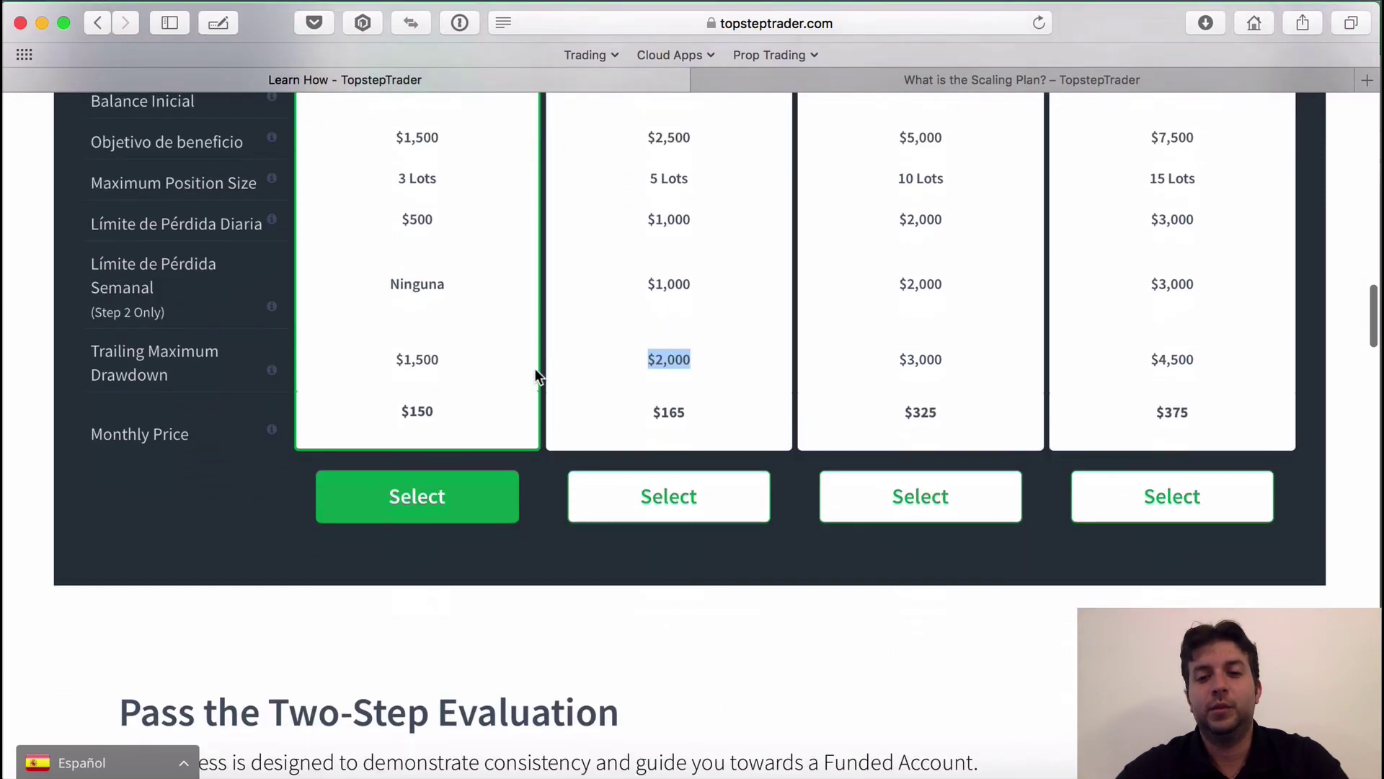
{"action": "scroll", "coordinate": [535, 369], "scroll_direction": "up", "scroll_amount": 3}
{"action": "scroll", "coordinate": [535, 369], "scroll_direction": "down", "scroll_amount": 1}
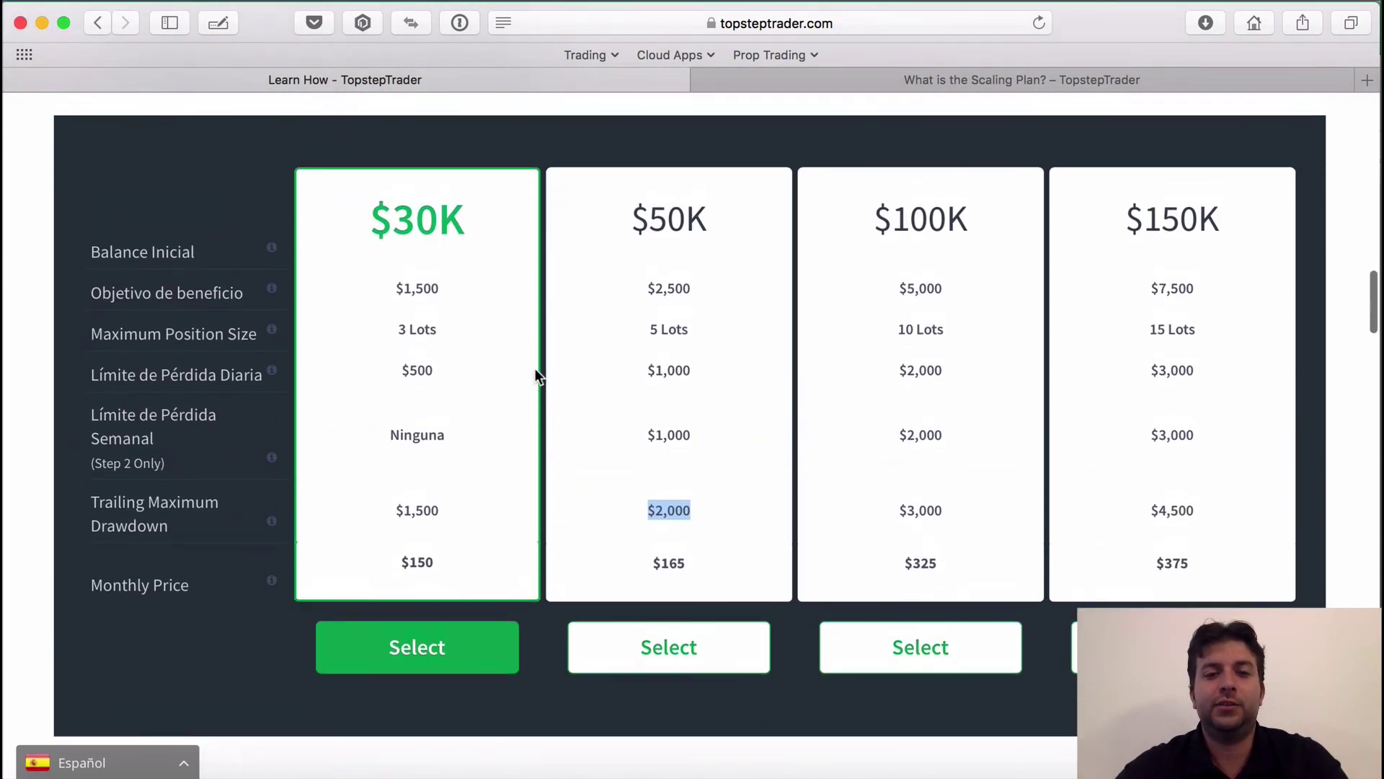
{"action": "scroll", "coordinate": [535, 369], "scroll_direction": "down", "scroll_amount": 1}
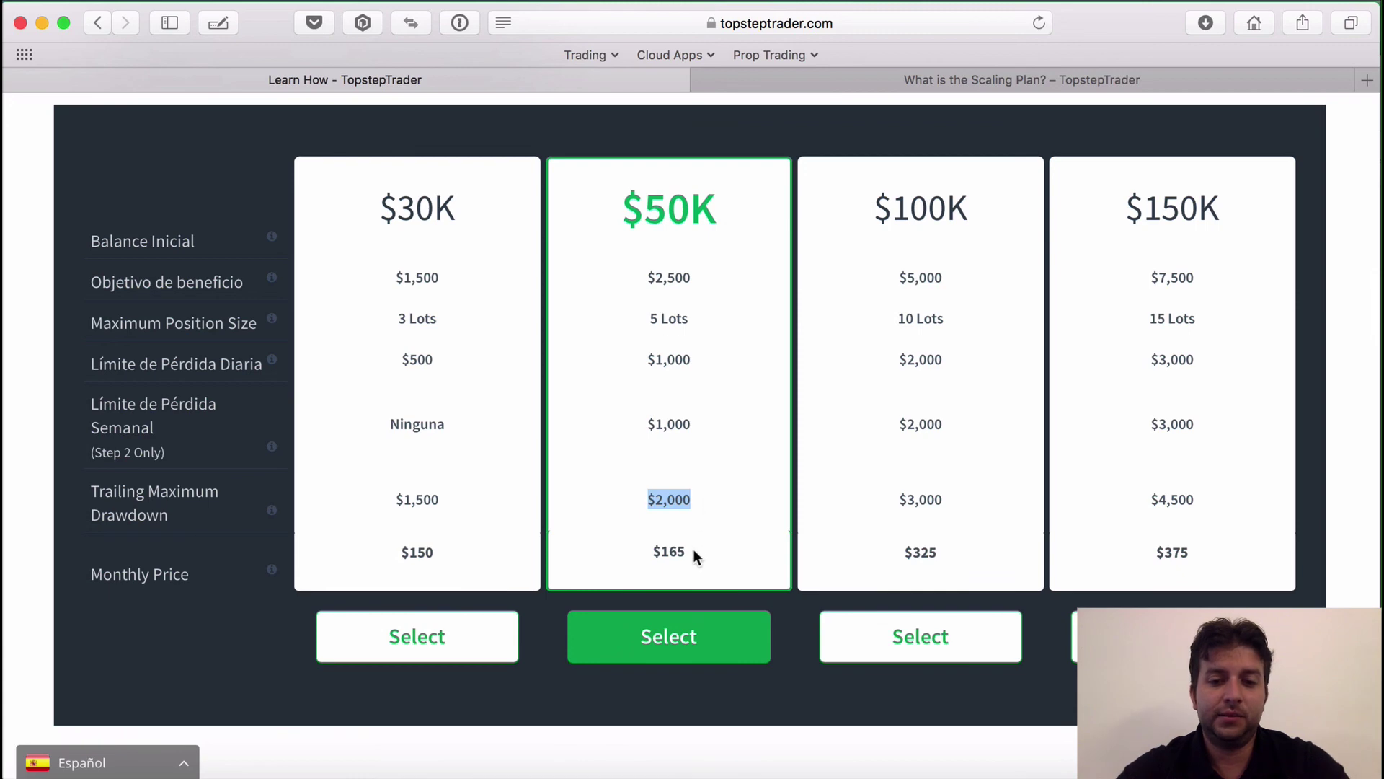
Highlight the monthly prices of the $50K and $150K accounts and the $150K account's maximum position size
{"action": "left_click_drag", "start_coordinate": [694, 548], "coordinate": [651, 549]}
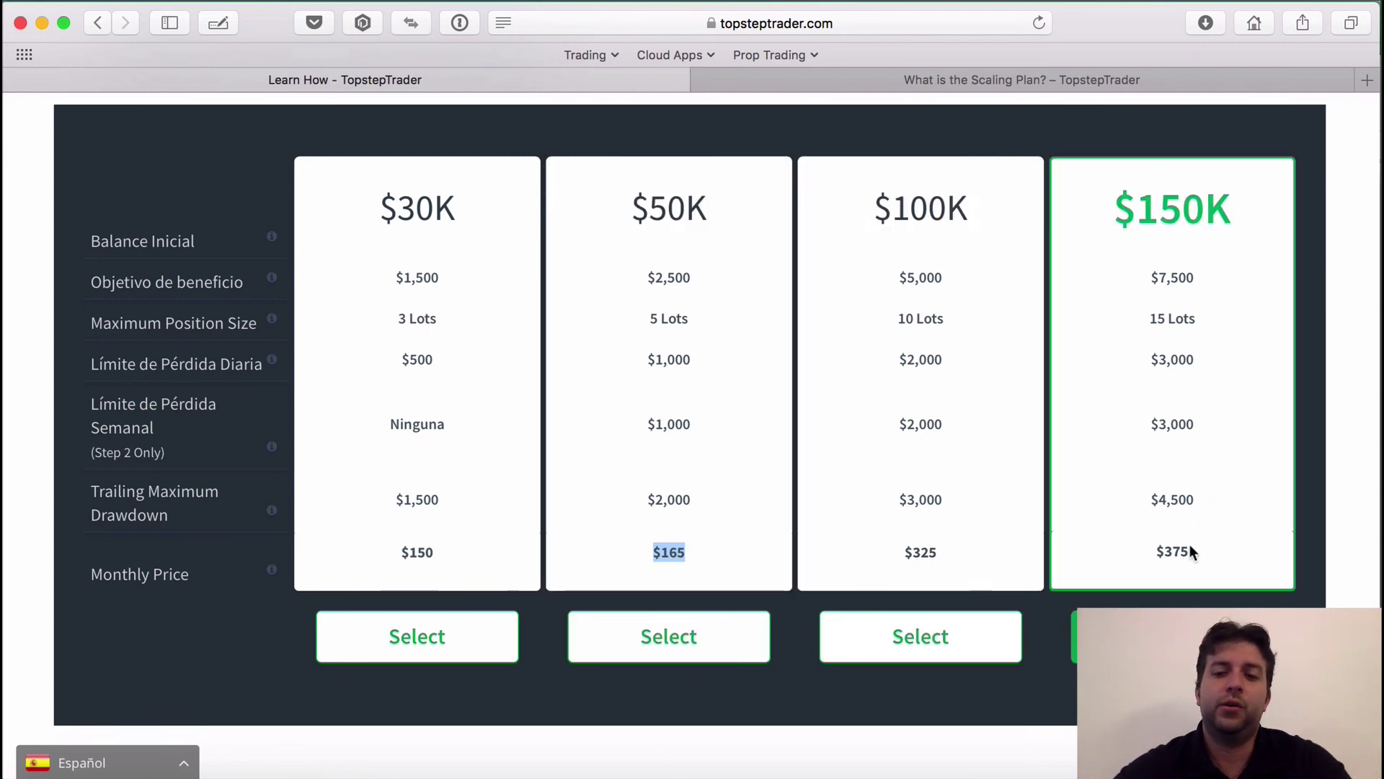
{"action": "left_click_drag", "start_coordinate": [1190, 549], "coordinate": [1151, 549]}
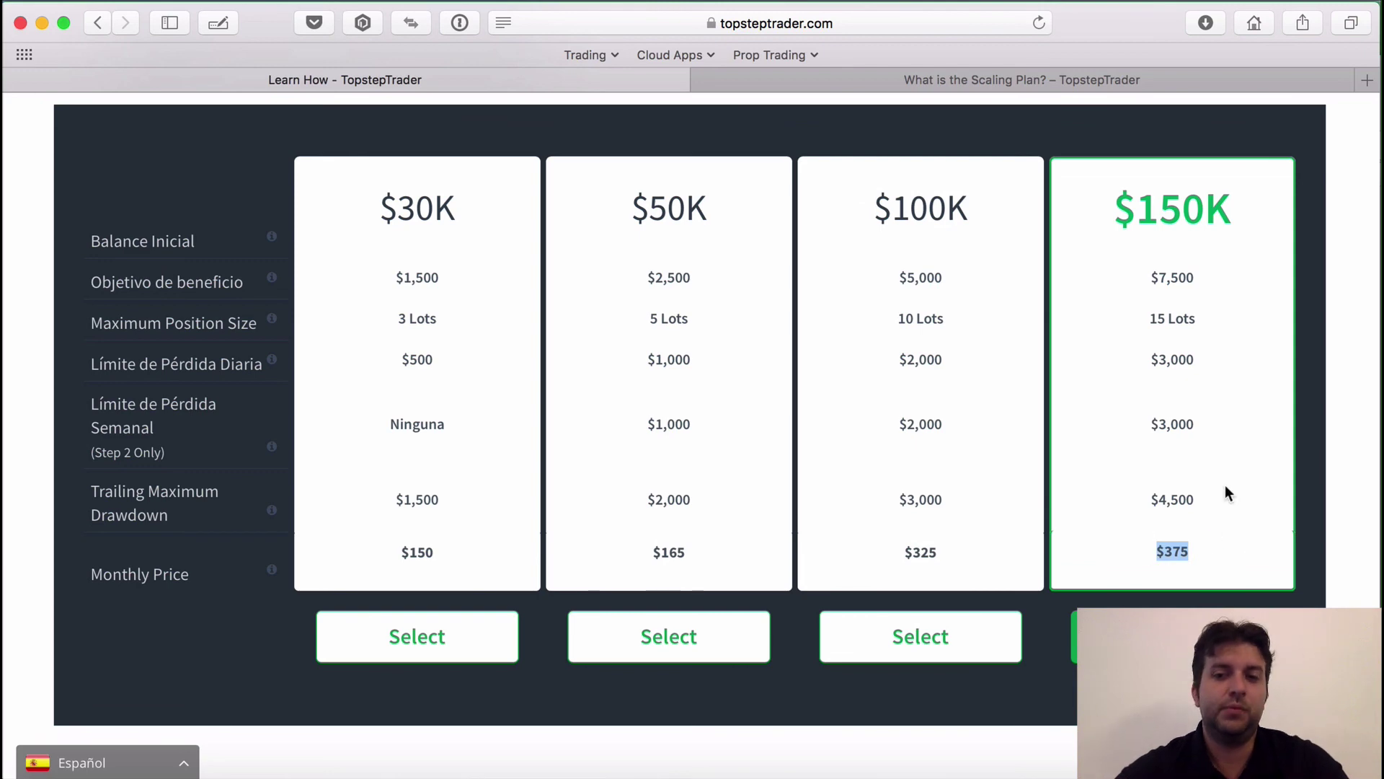
{"action": "left_click_drag", "start_coordinate": [1199, 316], "coordinate": [1152, 304]}
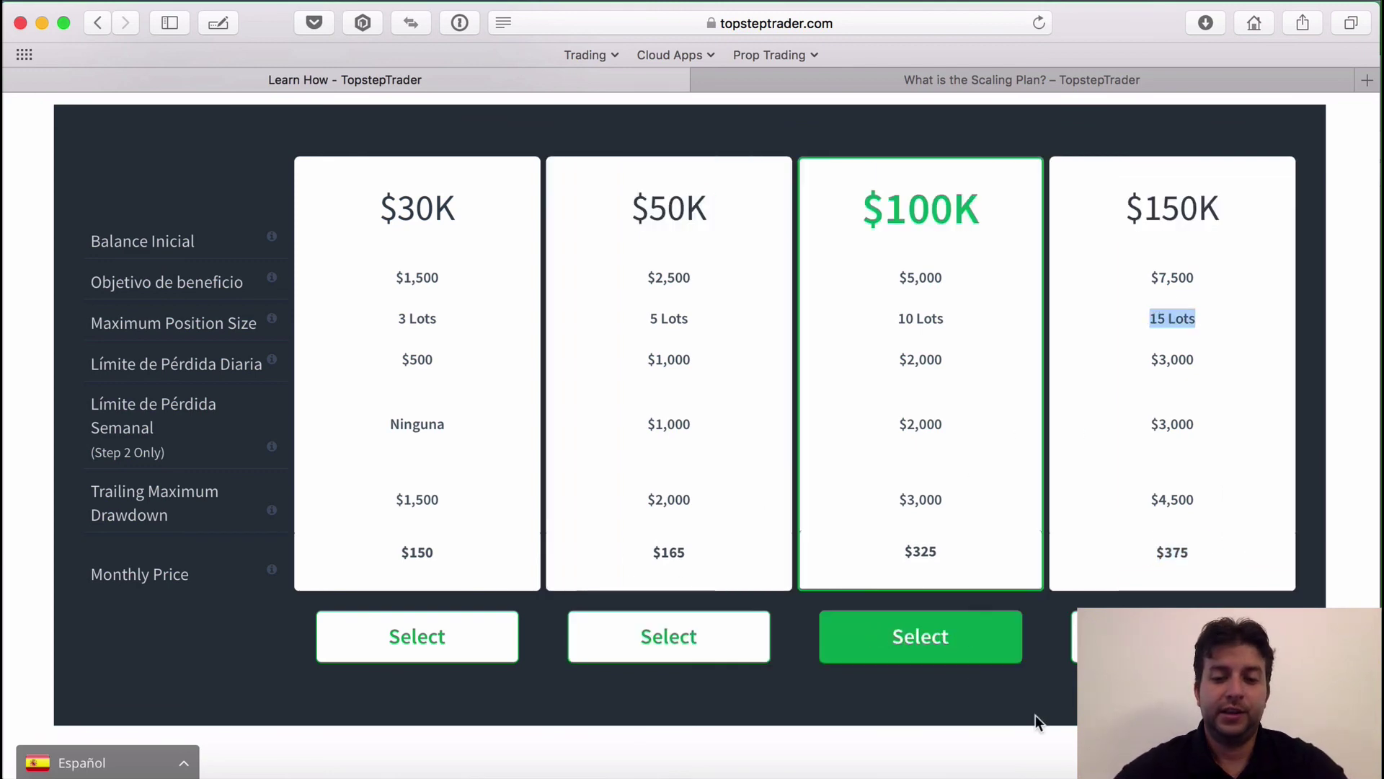
Switch to Excel, set Contratos (M3) to 7 and review the effect on the projected scenarios
{"action": "key", "text": "super+Tab"}
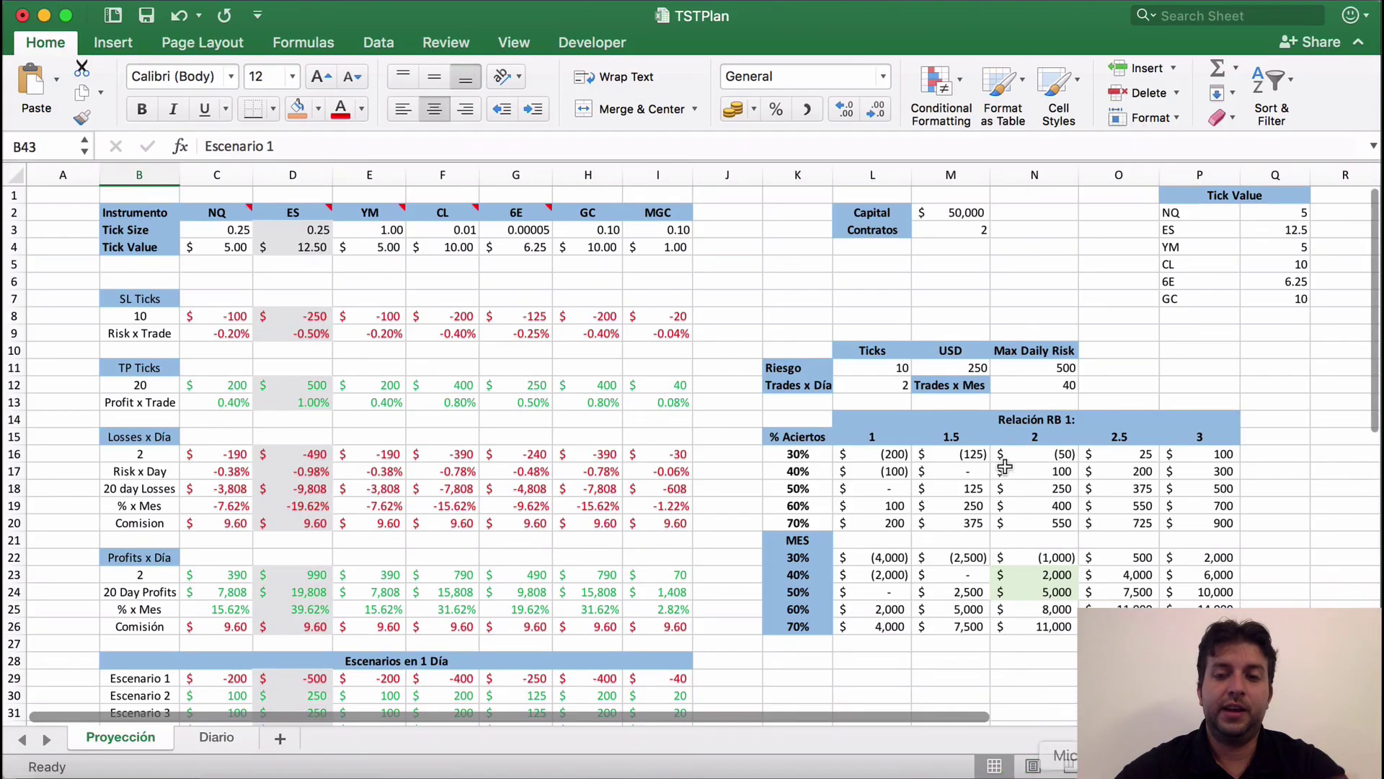
{"action": "left_click", "coordinate": [970, 229]}
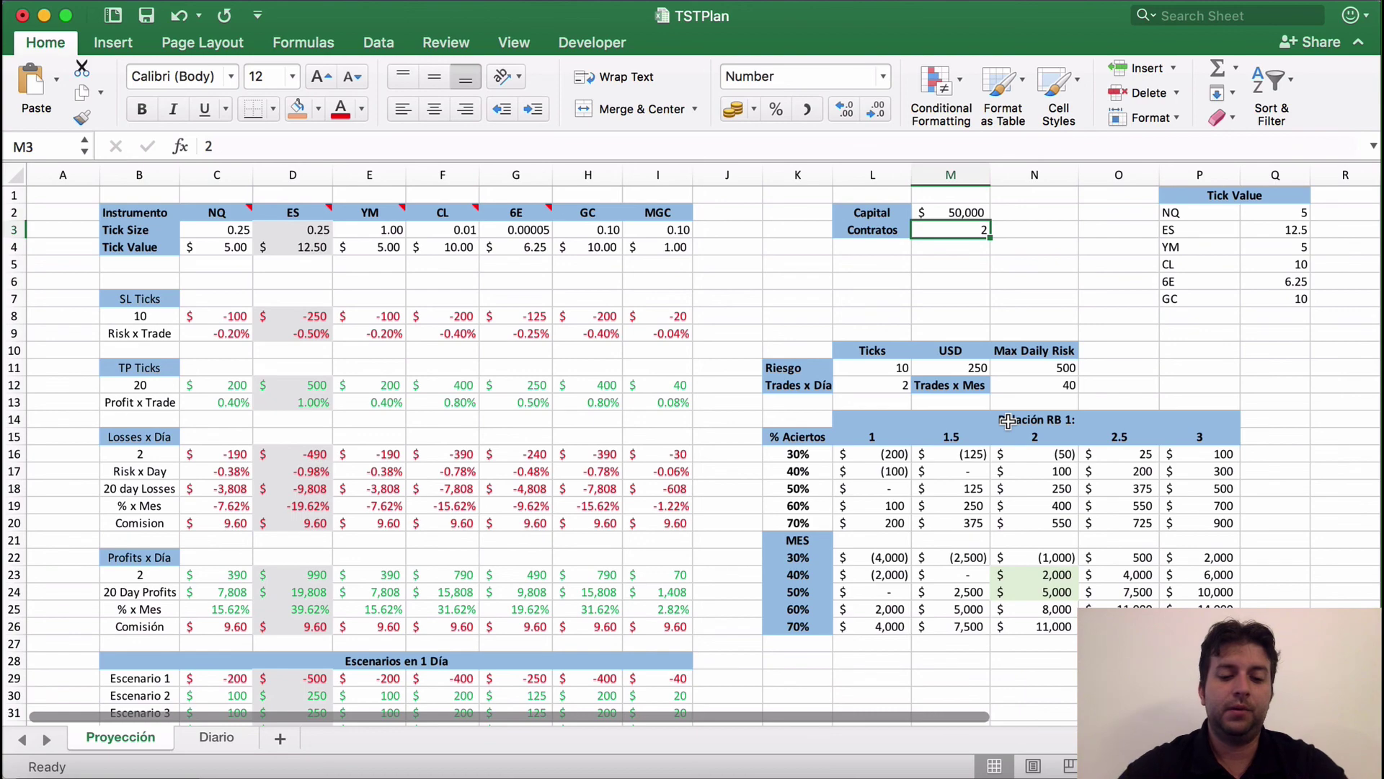
{"action": "type", "text": "7"}
{"action": "key", "text": "Return"}
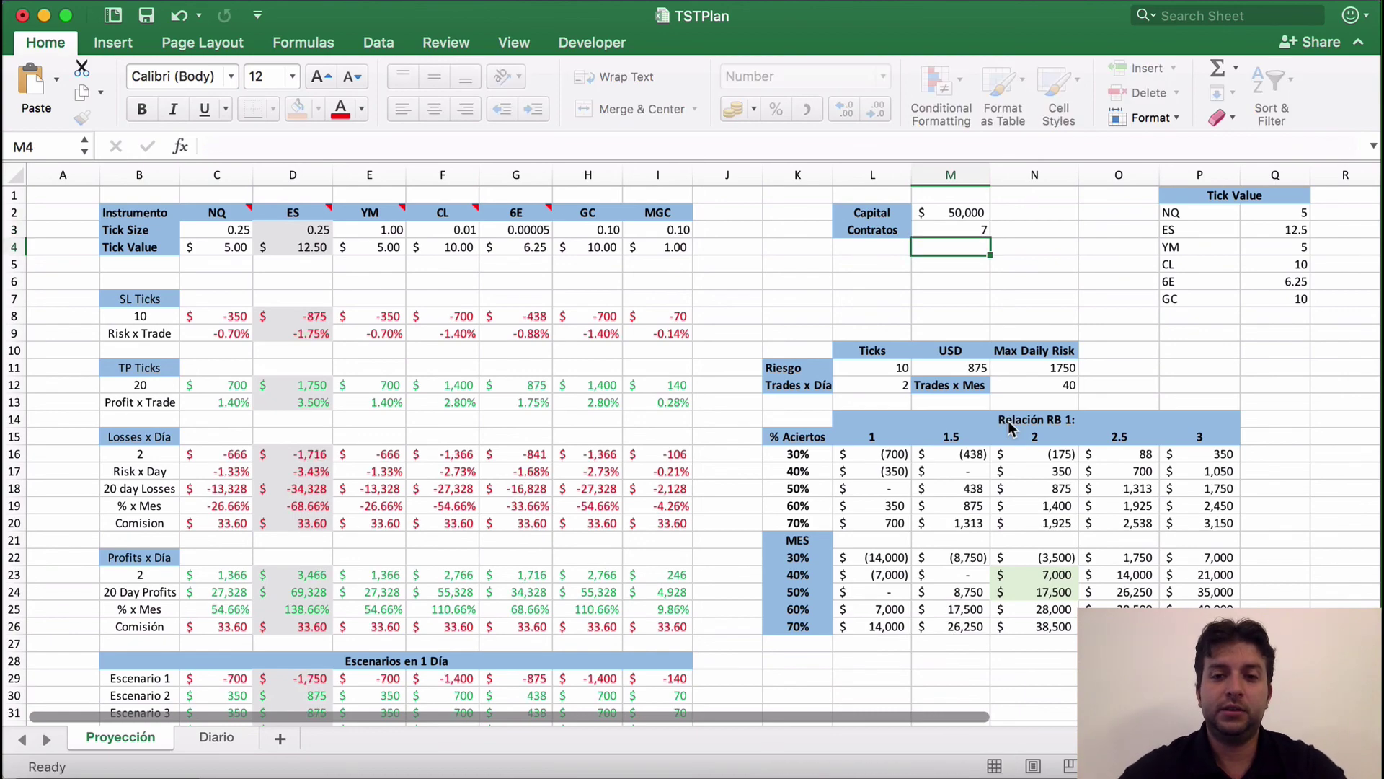
{"action": "scroll", "coordinate": [694, 532], "scroll_direction": "down", "scroll_amount": 6}
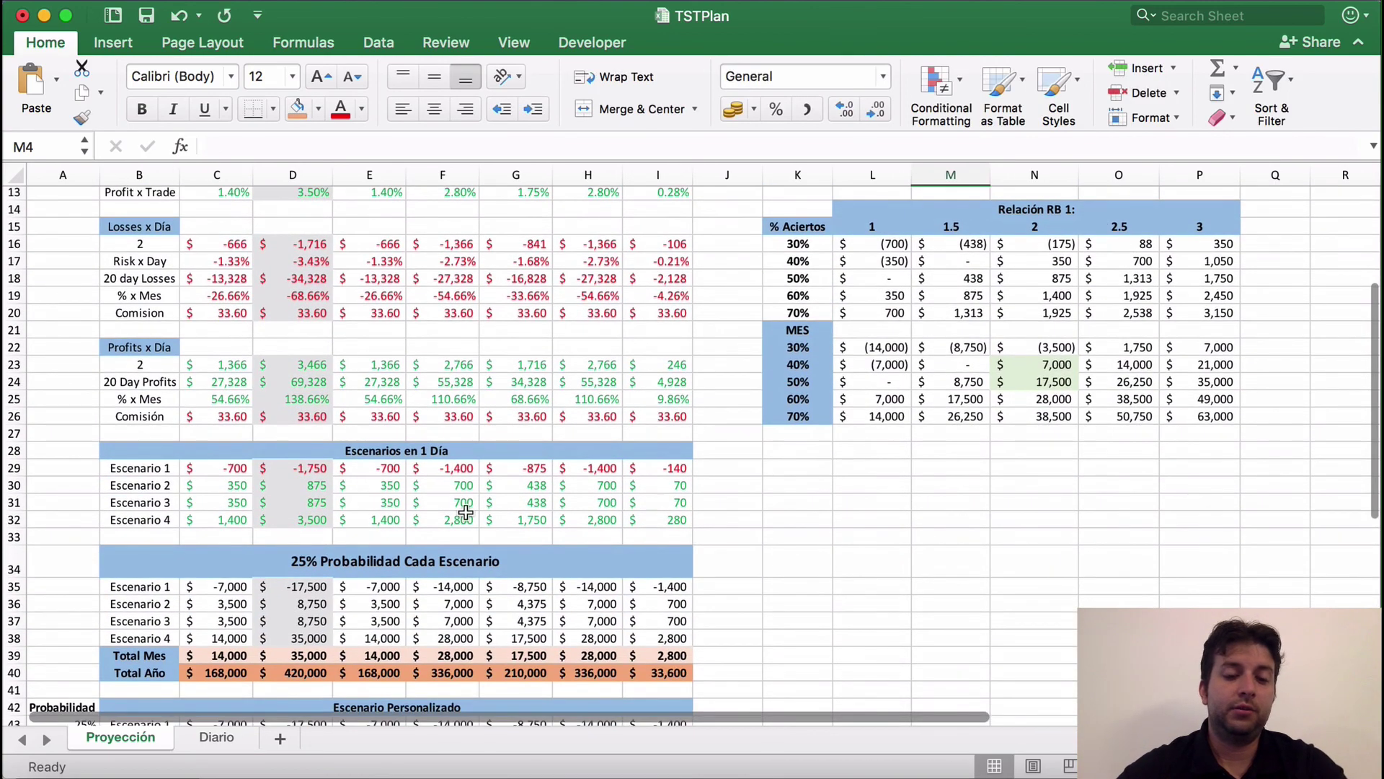
{"action": "scroll", "coordinate": [465, 512], "scroll_direction": "up", "scroll_amount": 6}
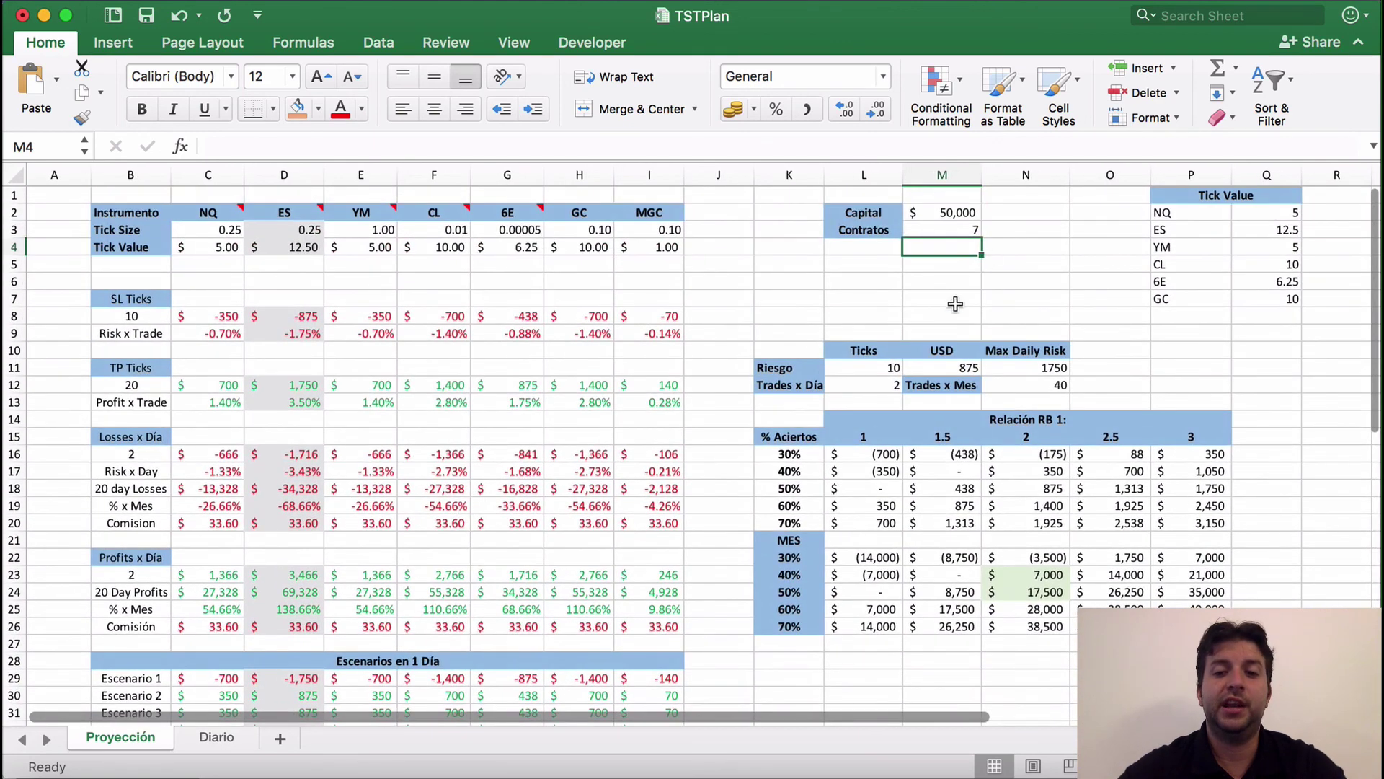
Set Contratos (M3) back to 2
{"action": "left_click", "coordinate": [958, 230]}
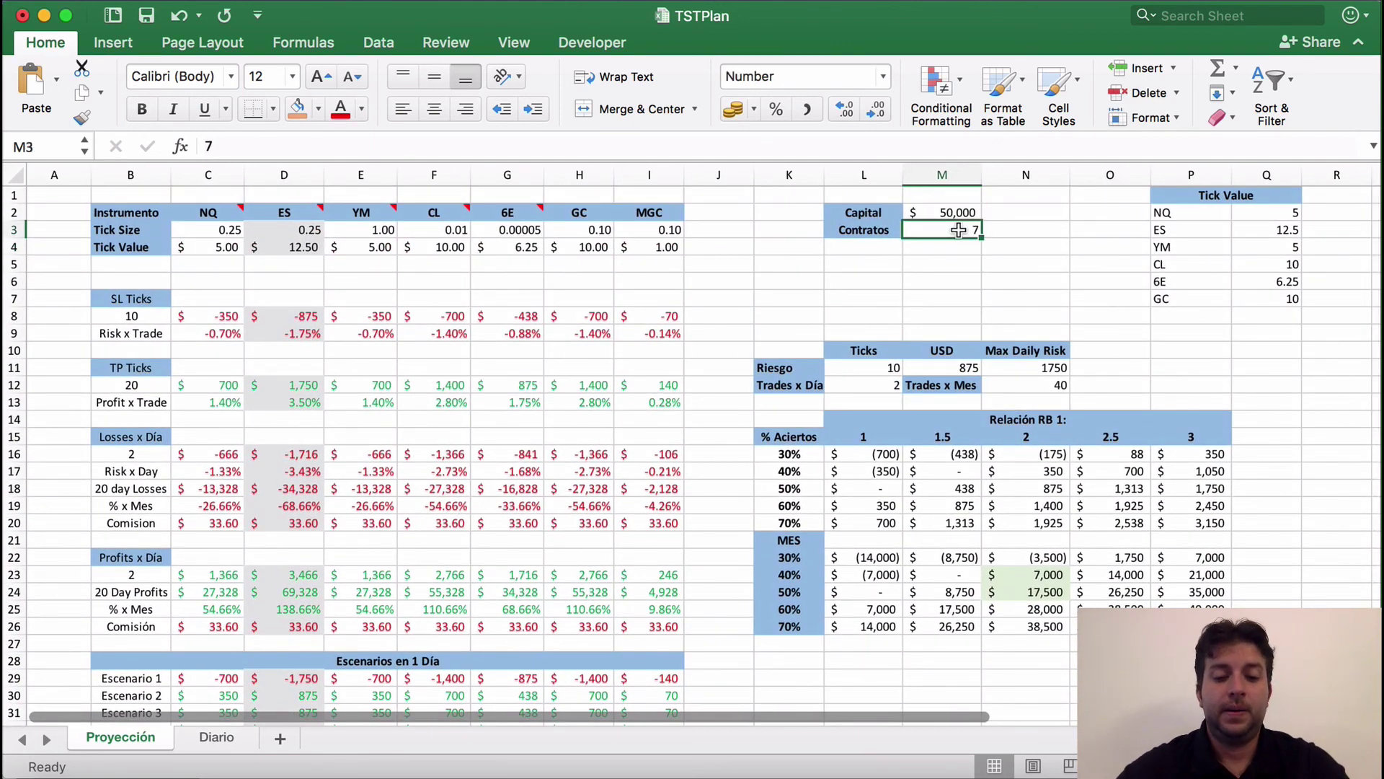
{"action": "type", "text": "2"}
{"action": "key", "text": "Return"}
{"action": "left_click", "coordinate": [894, 299]}
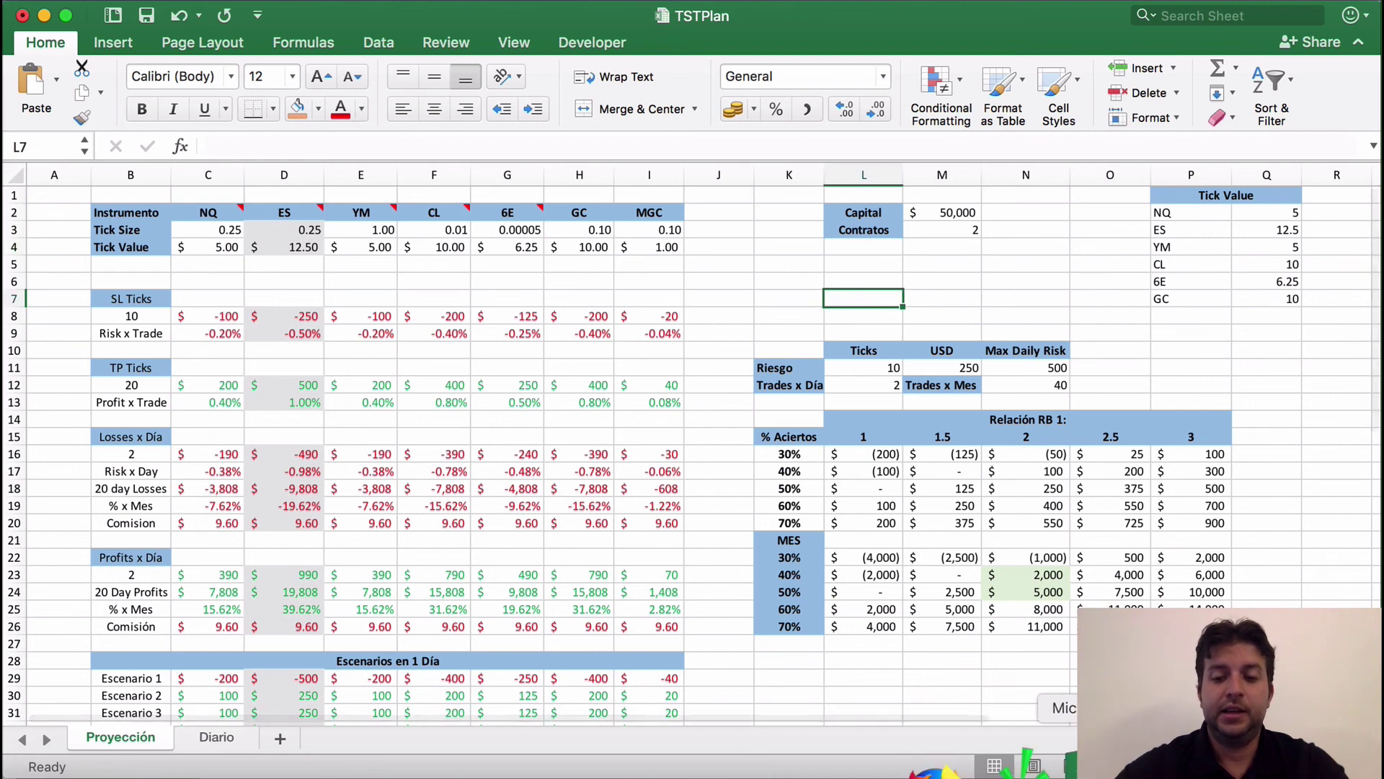
Switch to Safari and review the Learn How page's two-step evaluation, Funded Account and What To Expect sections
{"action": "left_click", "coordinate": [209, 770]}
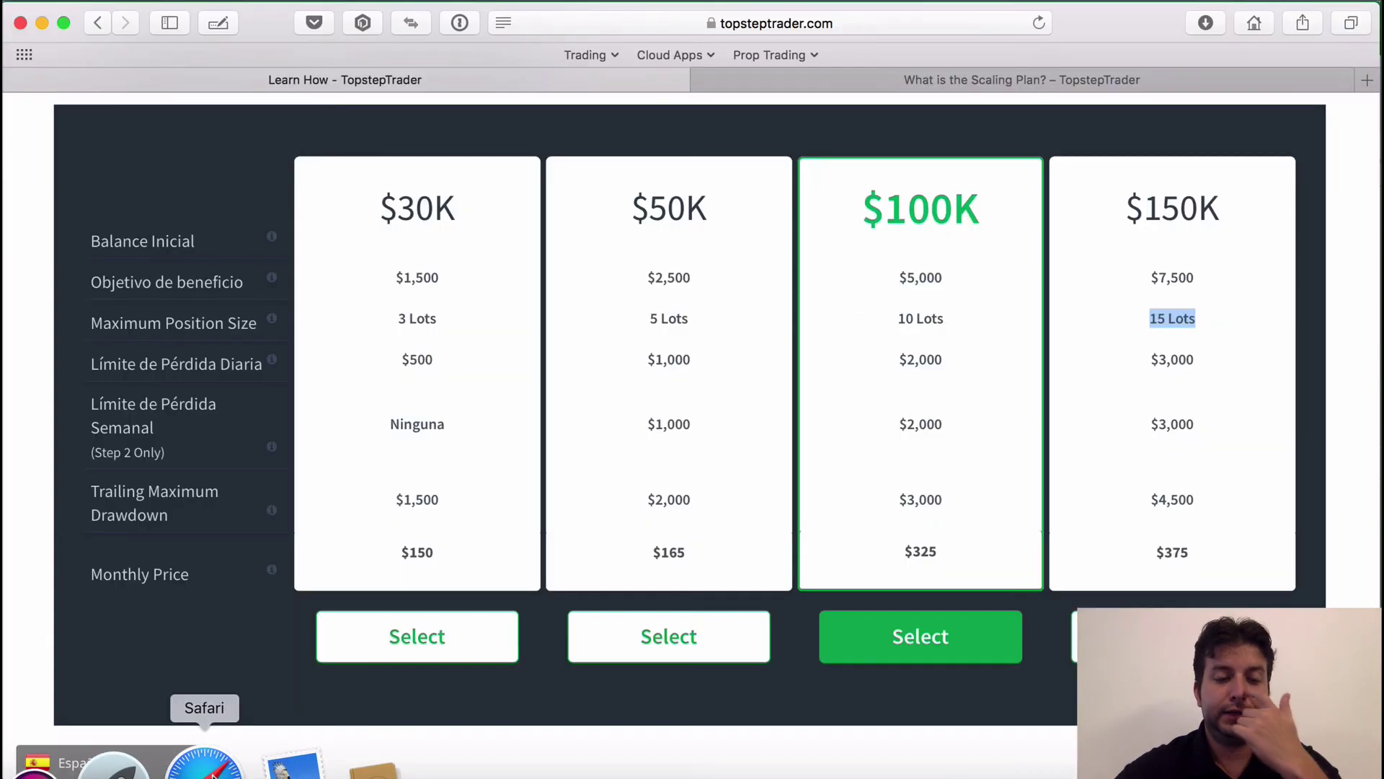
{"action": "scroll", "coordinate": [374, 409], "scroll_direction": "down", "scroll_amount": 10}
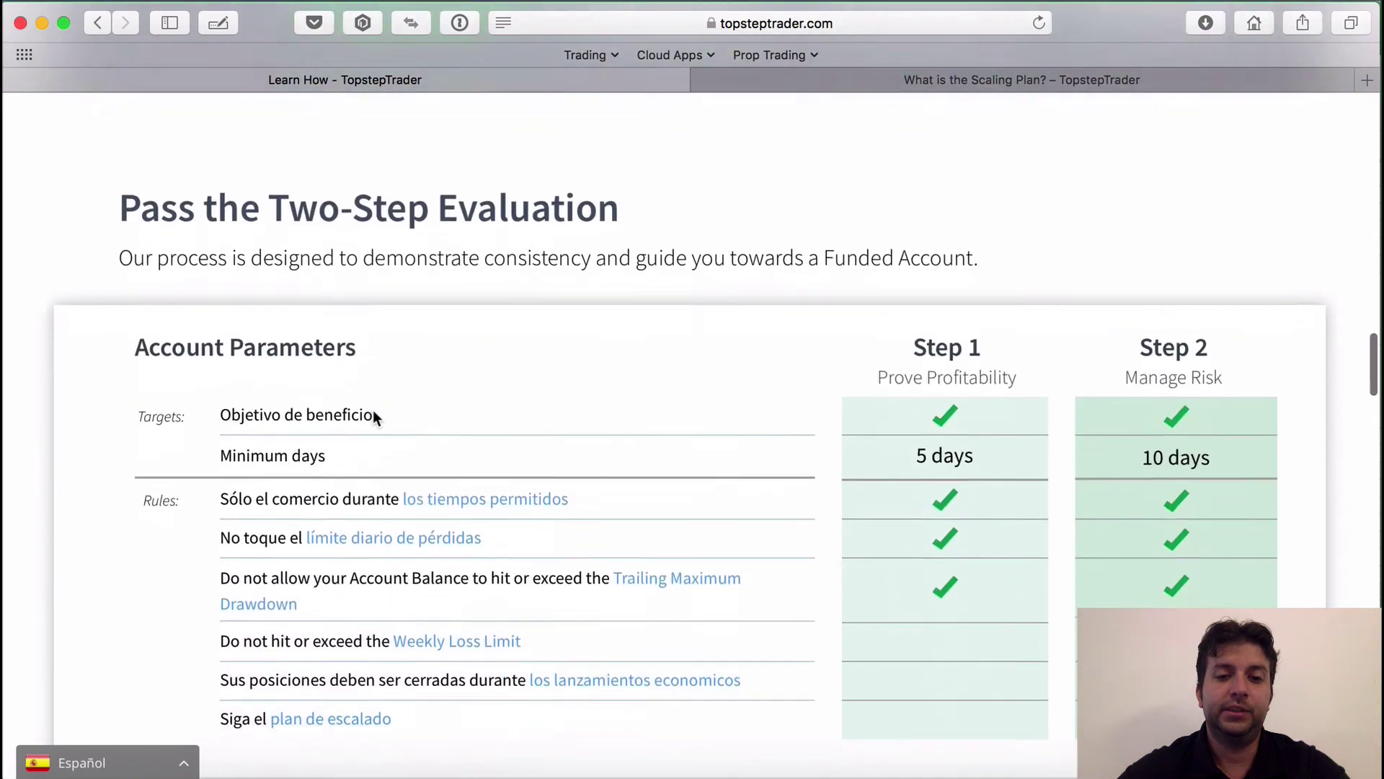
{"action": "scroll", "coordinate": [373, 416], "scroll_direction": "down", "scroll_amount": 15}
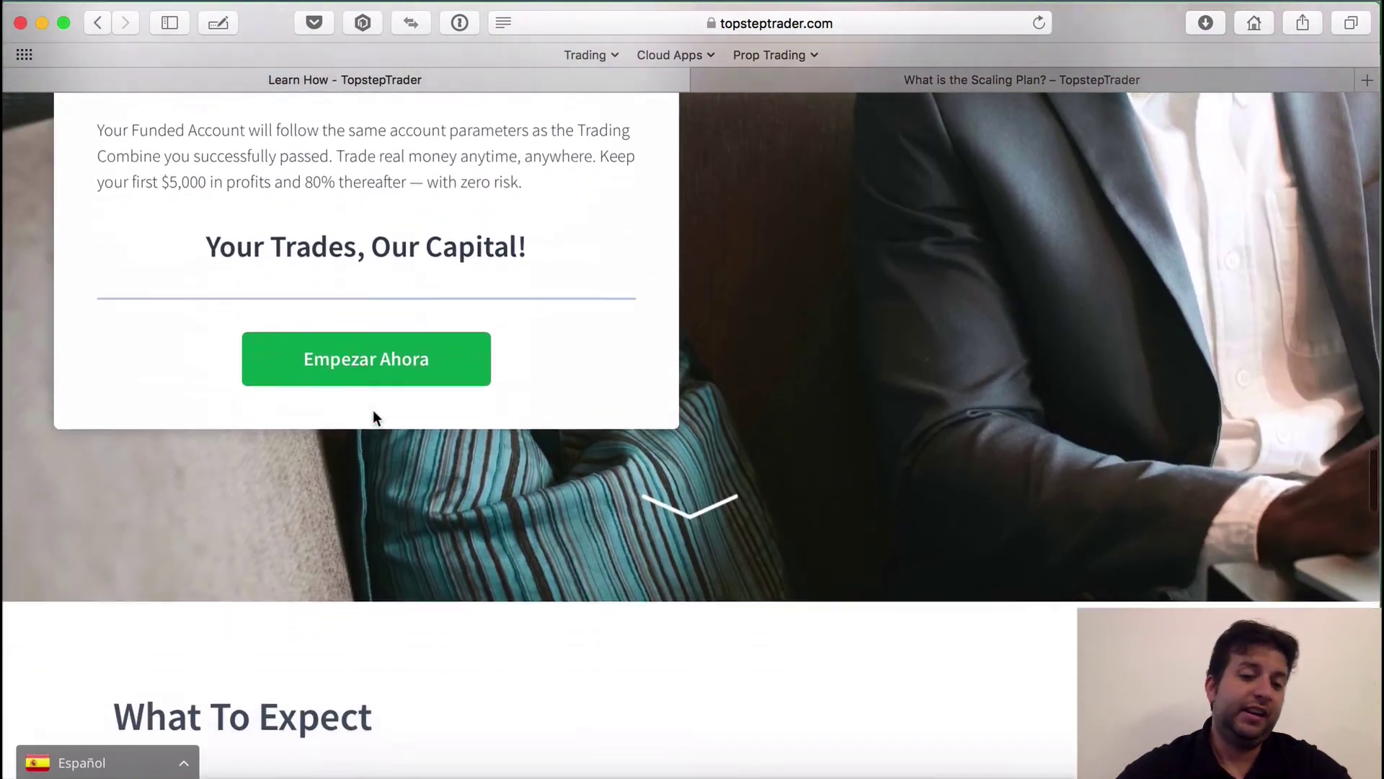
{"action": "scroll", "coordinate": [373, 417], "scroll_direction": "down", "scroll_amount": 15}
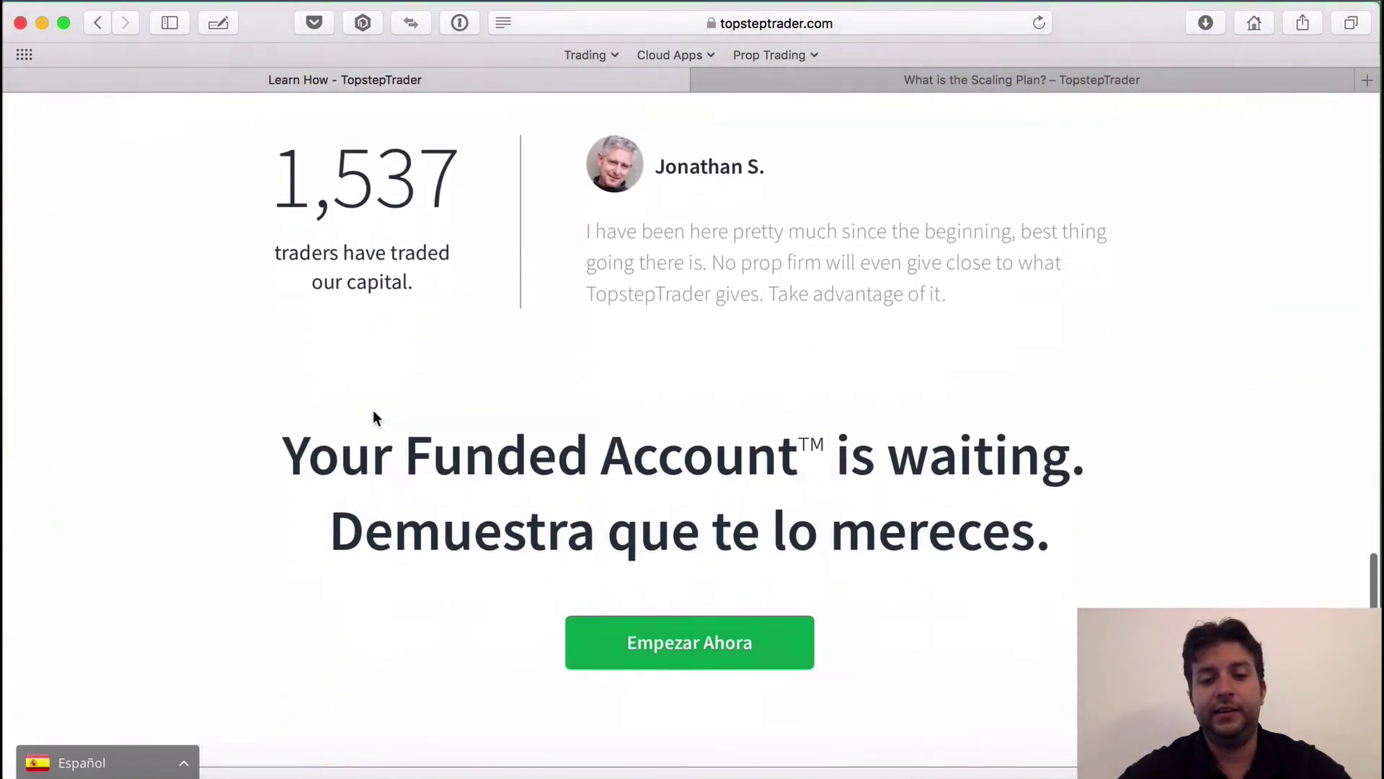
{"action": "scroll", "coordinate": [373, 417], "scroll_direction": "down", "scroll_amount": 10}
{"action": "scroll", "coordinate": [374, 417], "scroll_direction": "up", "scroll_amount": 15}
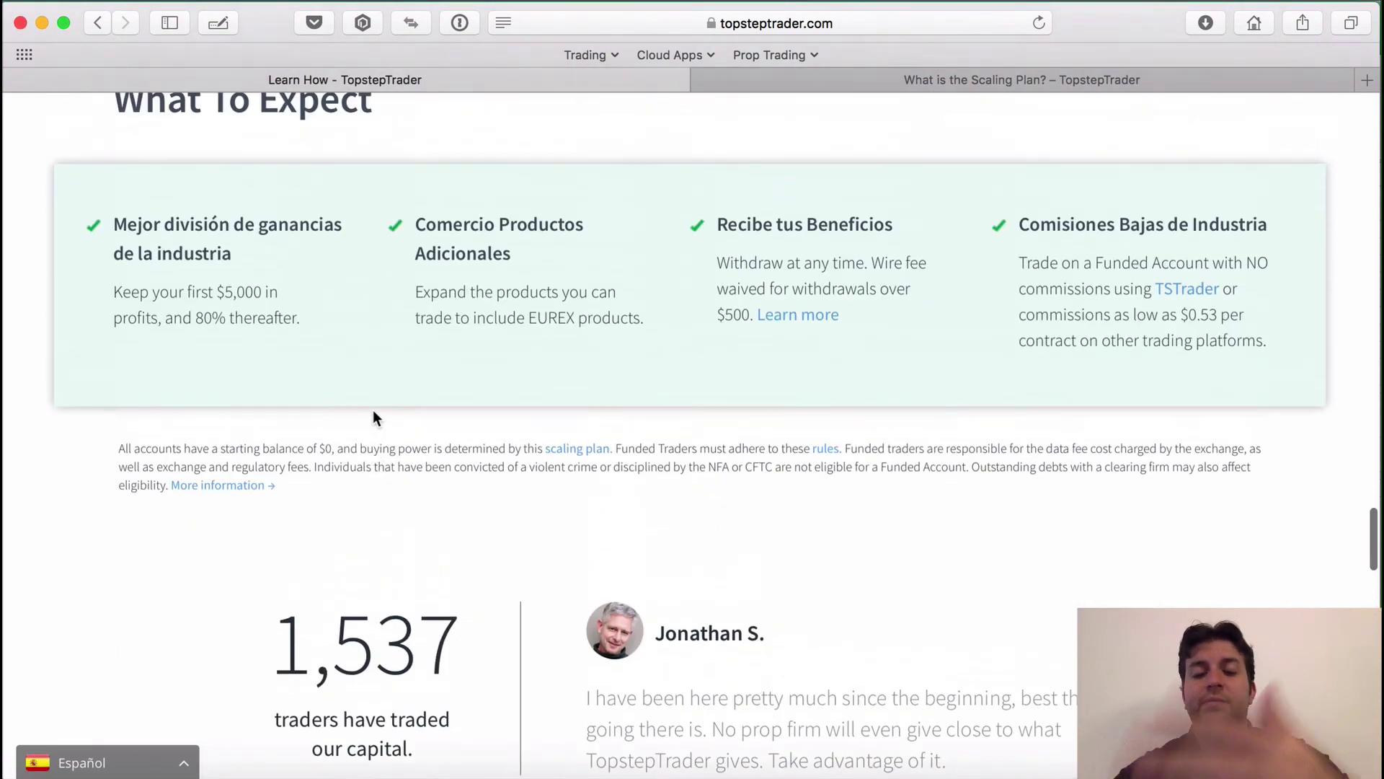
{"action": "scroll", "coordinate": [374, 417], "scroll_direction": "up", "scroll_amount": 3}
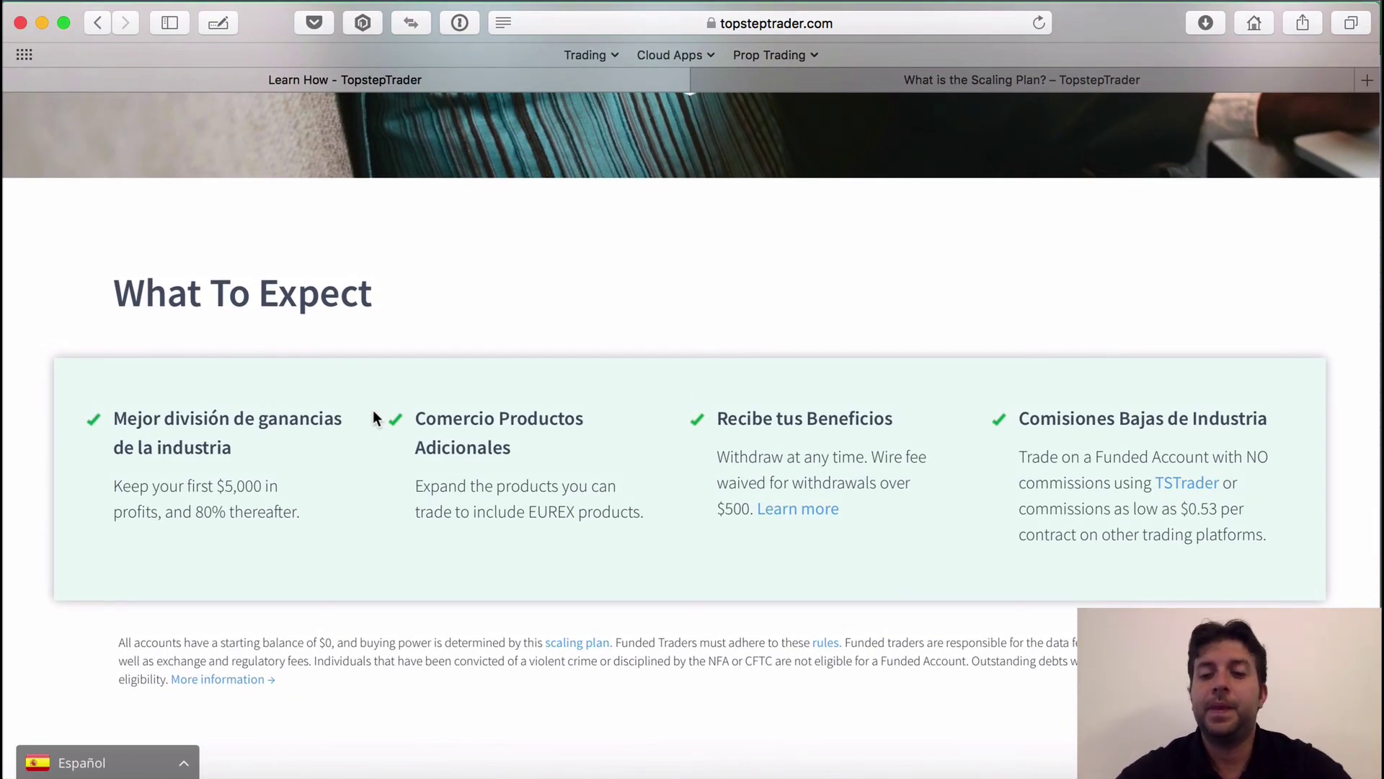
{"action": "scroll", "coordinate": [374, 416], "scroll_direction": "up", "scroll_amount": 4}
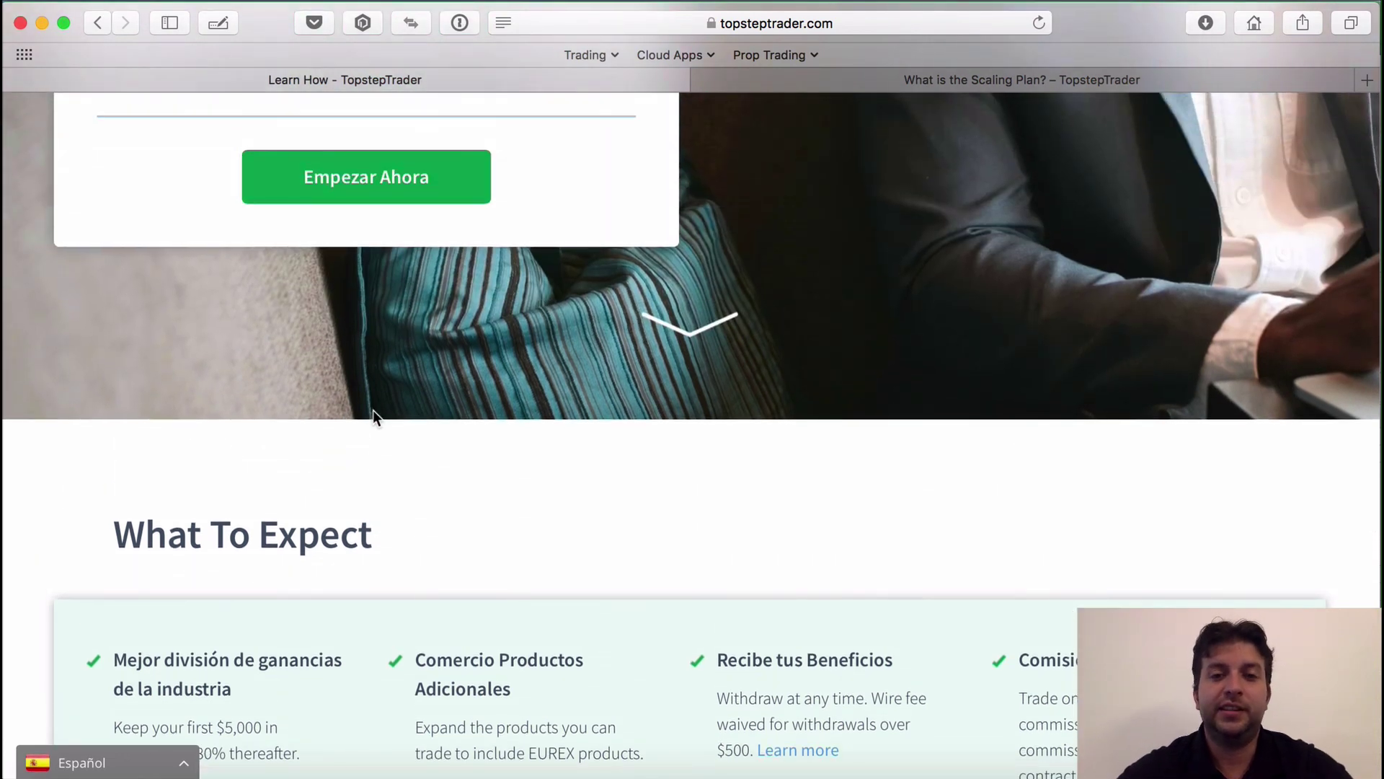
Under Plataformas Recomendadas, compare TSTrader's and NinjaTrader's commissions, platform fees and compatibility, highlighting the key entries
{"action": "scroll", "coordinate": [373, 411], "scroll_direction": "down", "scroll_amount": 15}
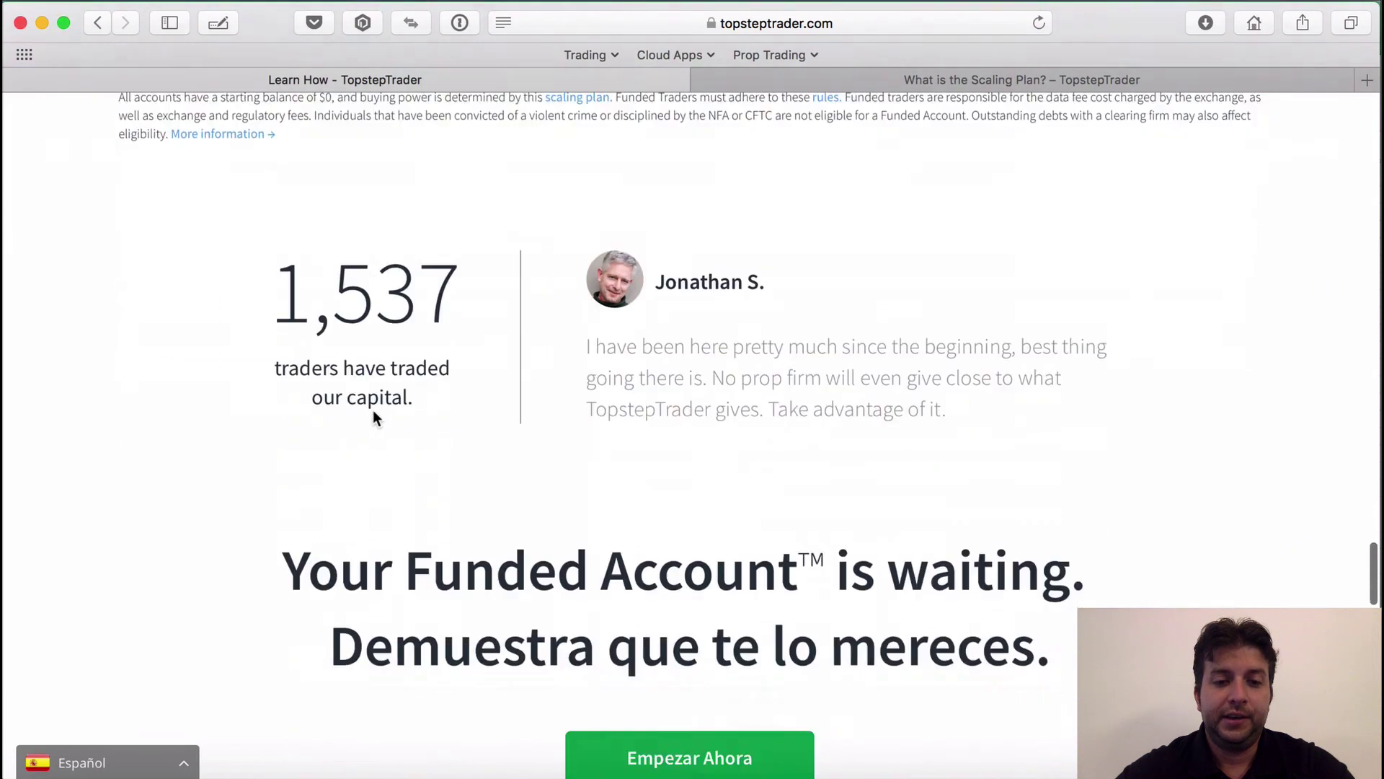
{"action": "scroll", "coordinate": [374, 410], "scroll_direction": "down", "scroll_amount": 7}
{"action": "scroll", "coordinate": [373, 410], "scroll_direction": "up", "scroll_amount": 3}
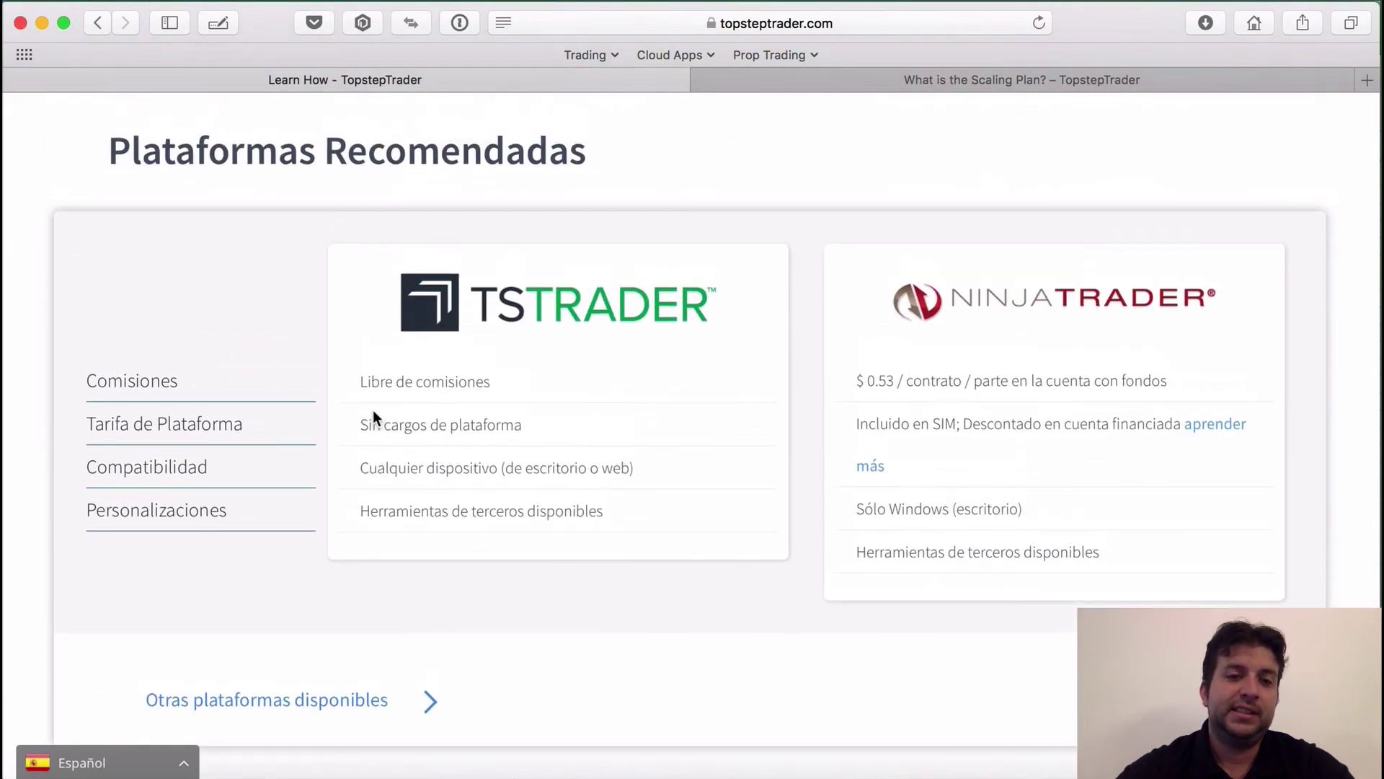
{"action": "scroll", "coordinate": [373, 410], "scroll_direction": "down", "scroll_amount": 1}
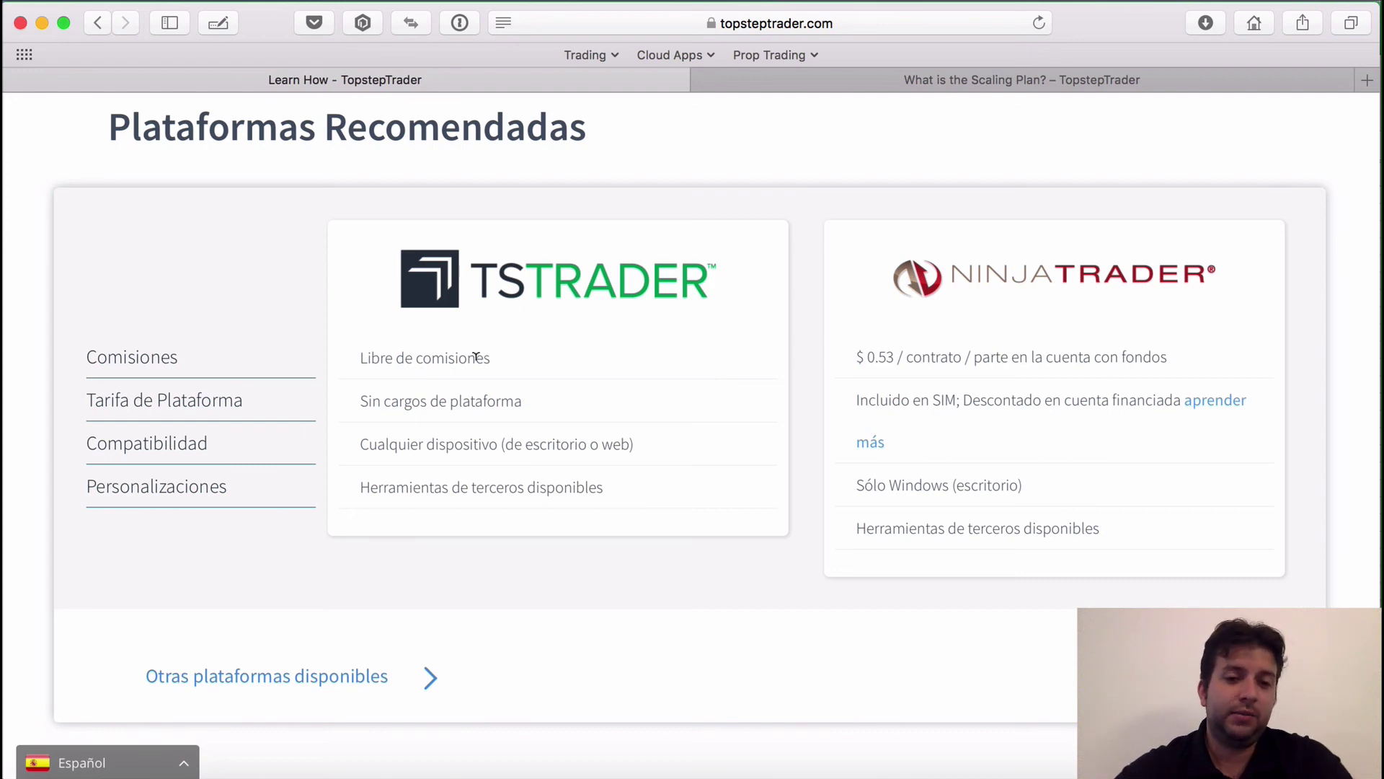
{"action": "left_click_drag", "start_coordinate": [489, 392], "coordinate": [363, 392]}
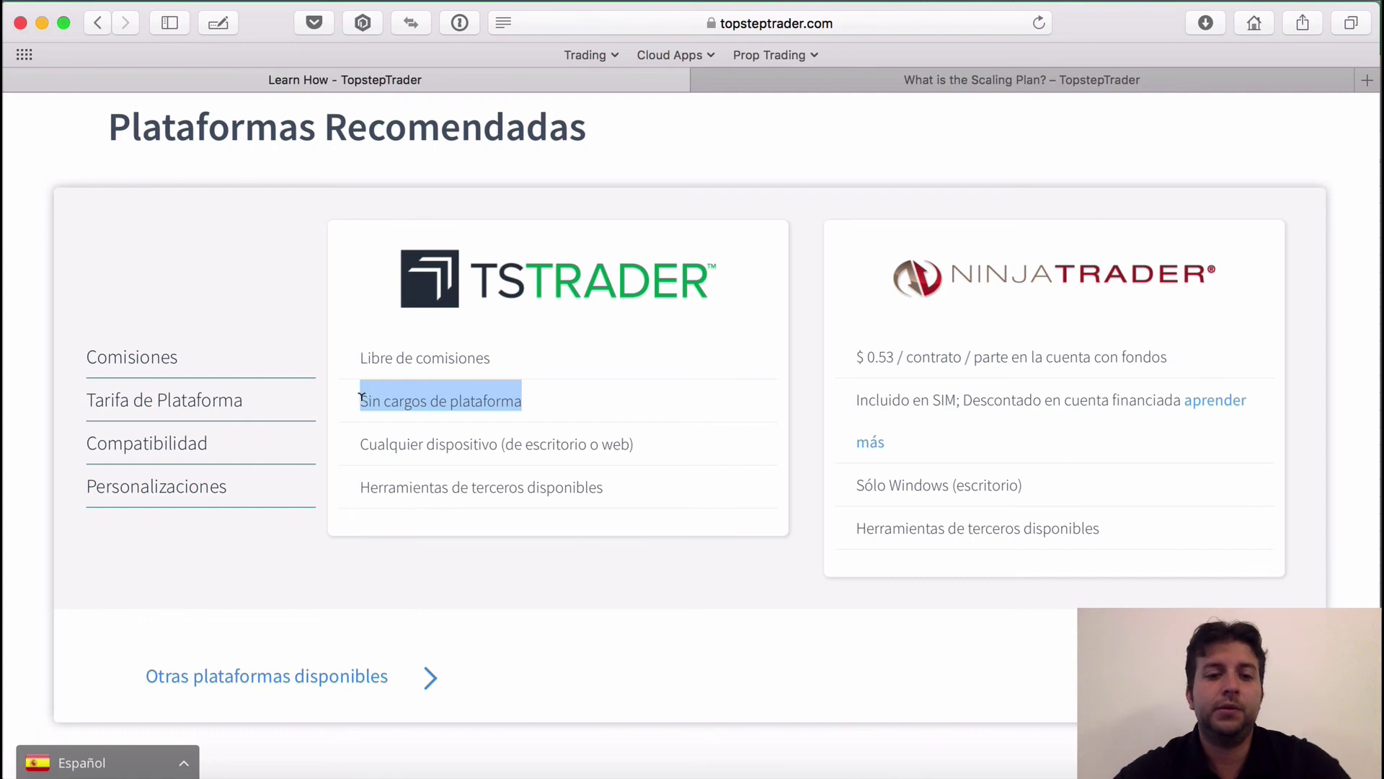
{"action": "left_click", "coordinate": [664, 539]}
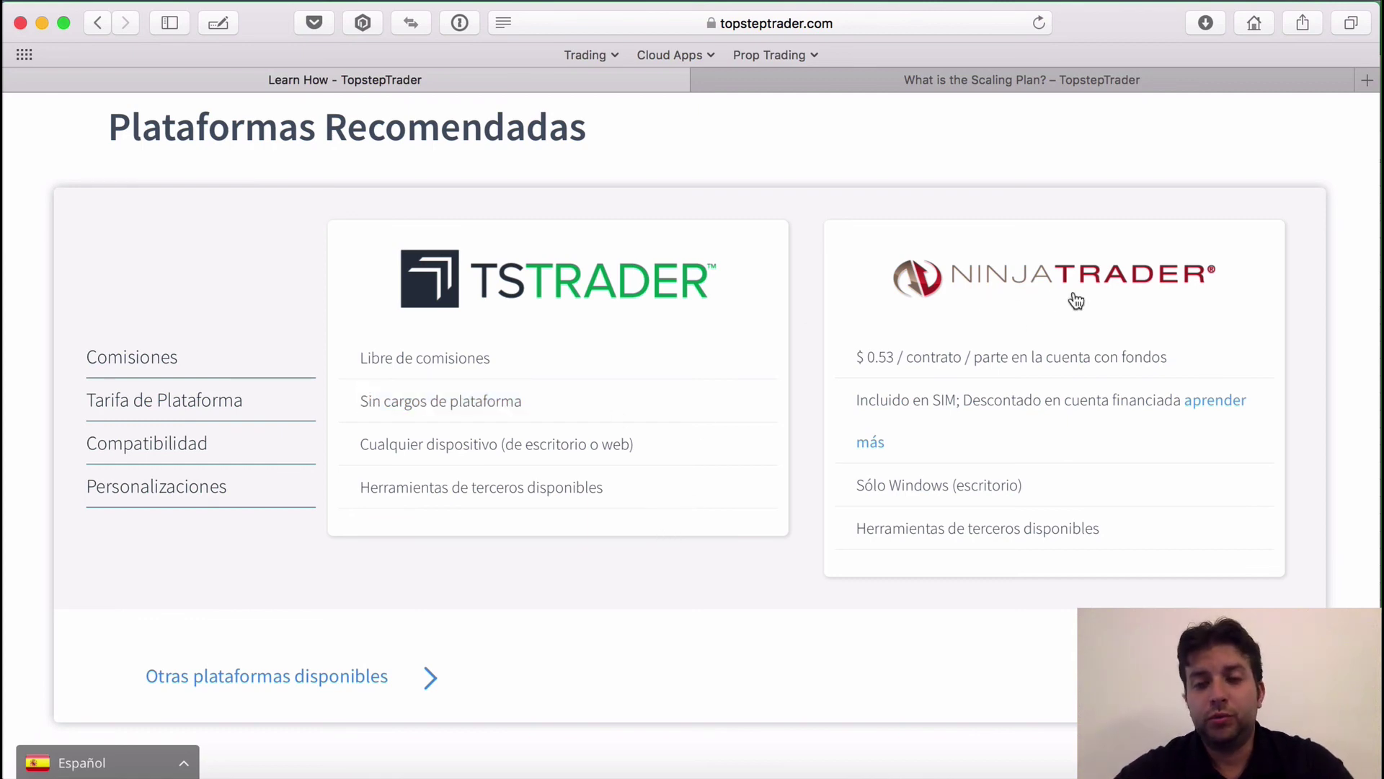
{"action": "double_click", "coordinate": [875, 351]}
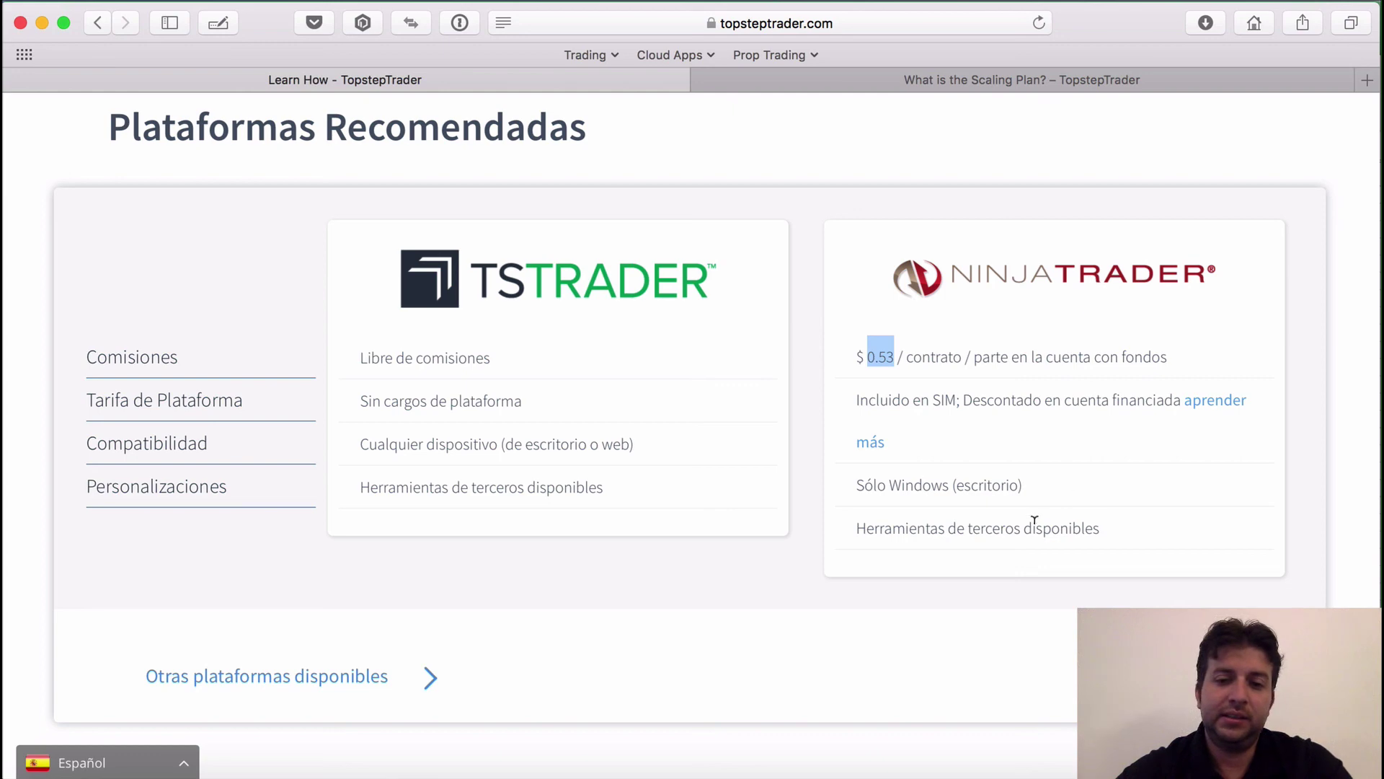
{"action": "left_click_drag", "start_coordinate": [1025, 486], "coordinate": [873, 484]}
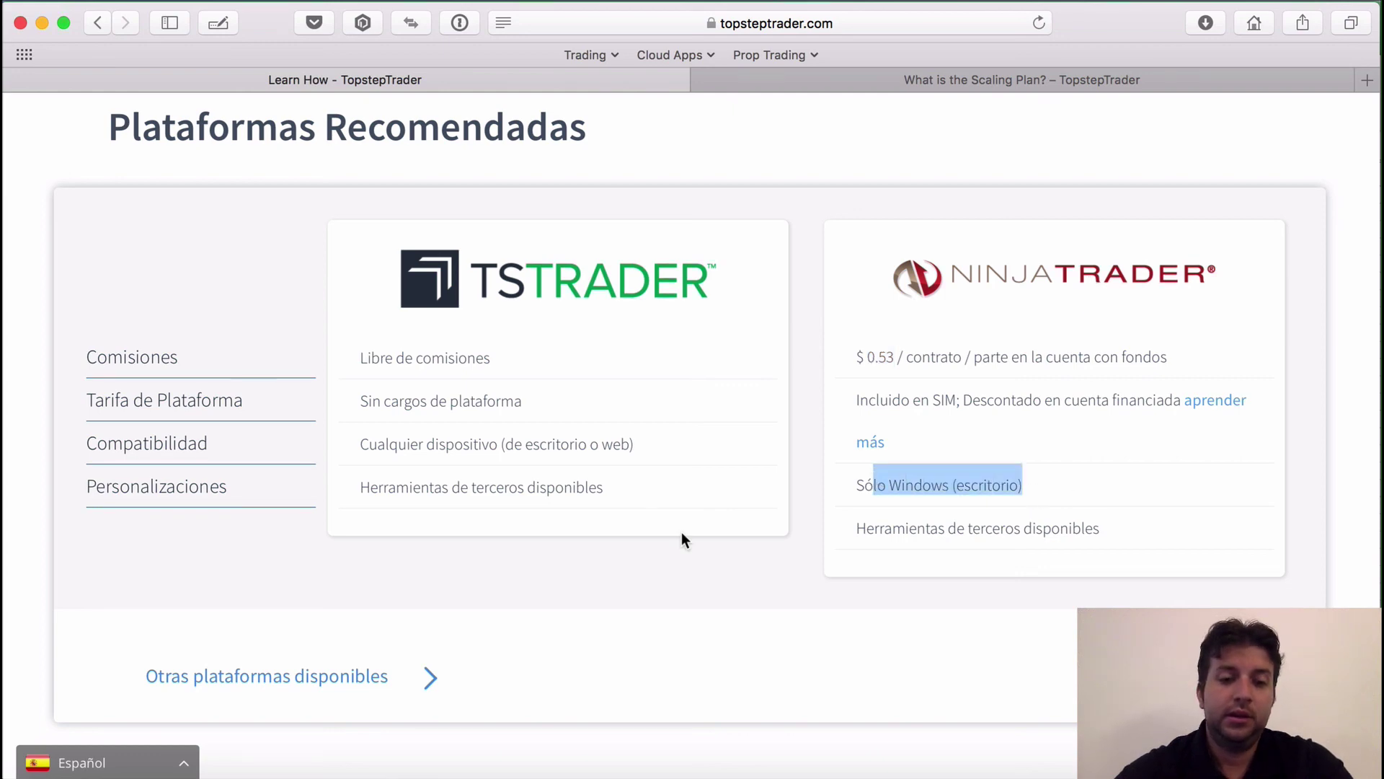
Expand Otras plataformas disponibles and look through the other supported trading platforms
{"action": "scroll", "coordinate": [429, 483], "scroll_direction": "down", "scroll_amount": 3}
{"action": "left_click", "coordinate": [301, 504]}
{"action": "scroll", "coordinate": [324, 480], "scroll_direction": "down", "scroll_amount": 5}
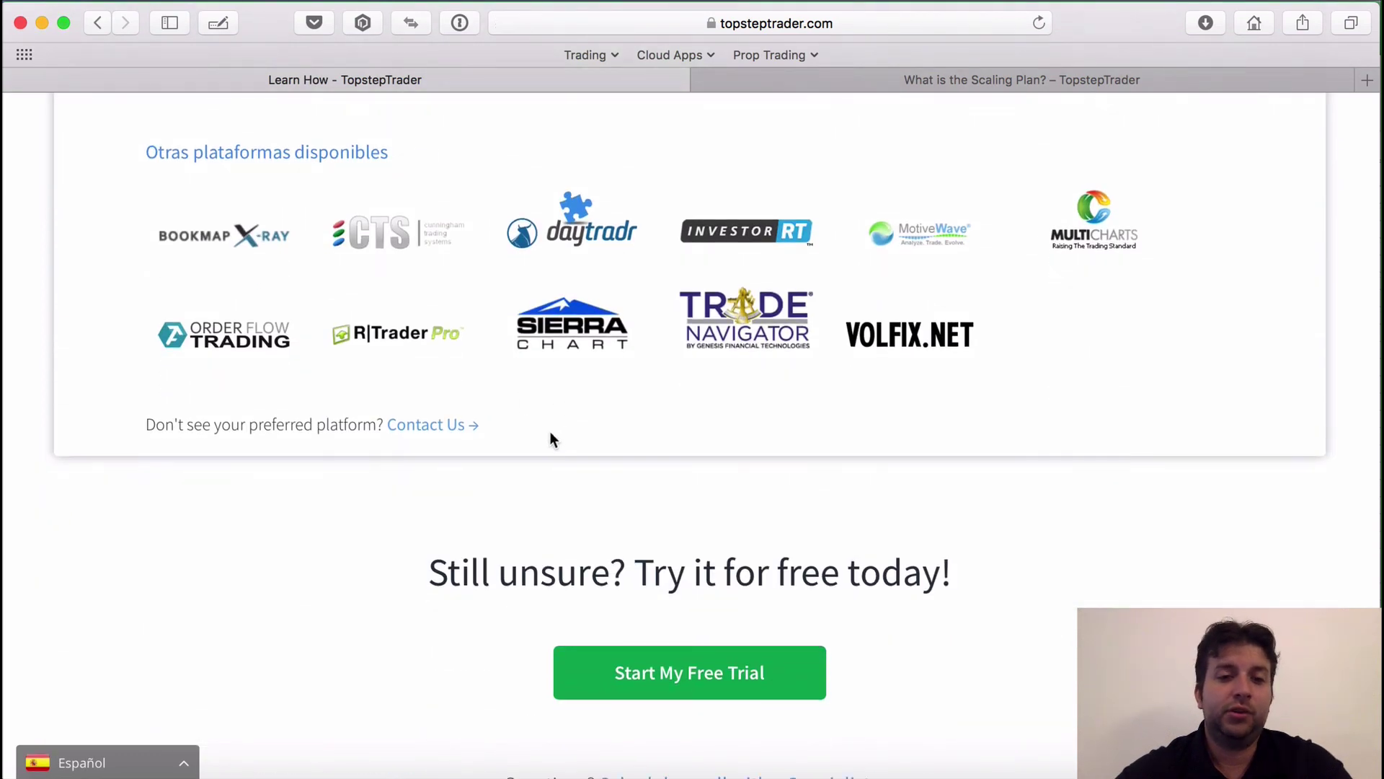
{"action": "scroll", "coordinate": [659, 480], "scroll_direction": "down", "scroll_amount": 2}
{"action": "scroll", "coordinate": [659, 482], "scroll_direction": "up", "scroll_amount": 3}
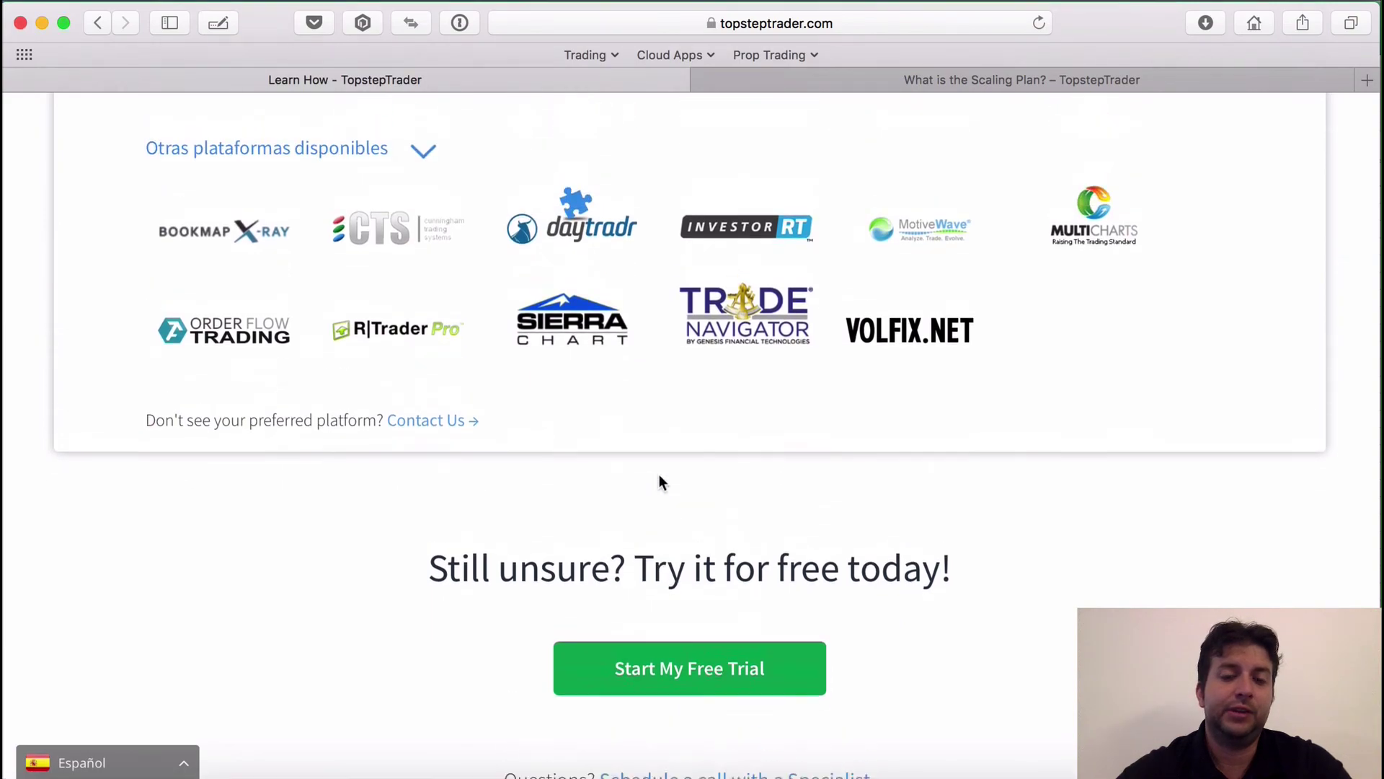